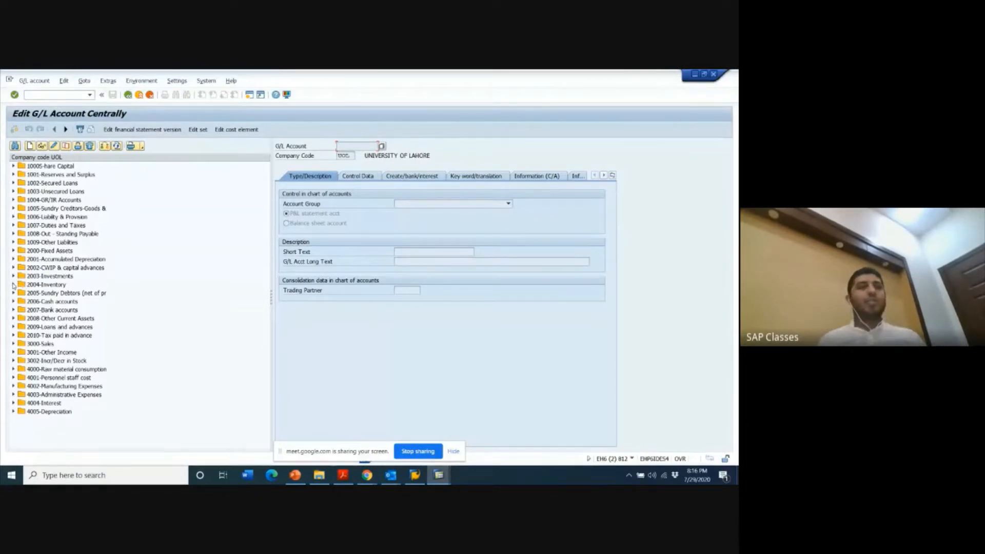
- Display the UBL BANK G/L account from the 2007-Bank accounts group and view its control data
{"action": "left_click", "coordinate": [14, 310]}
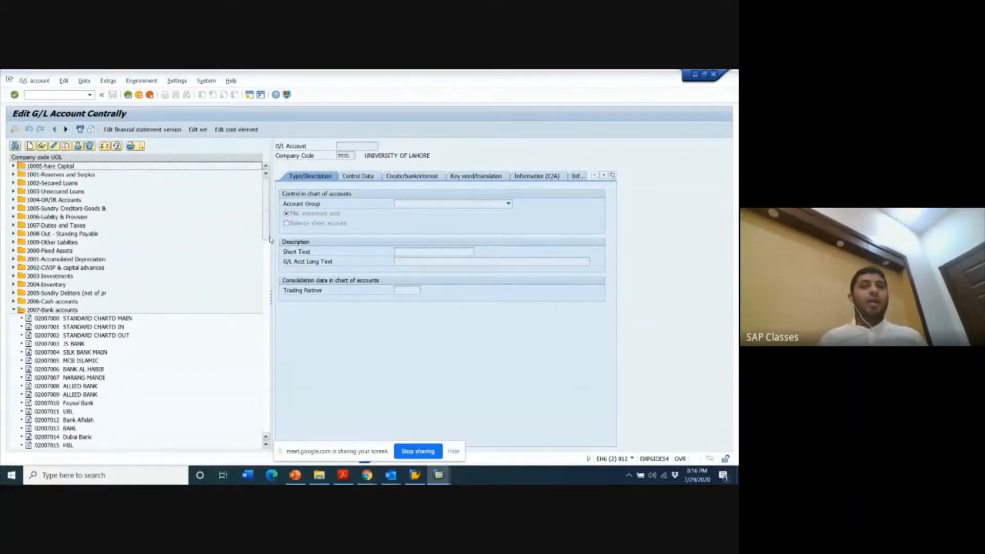
{"action": "left_click_drag", "start_coordinate": [270, 237], "coordinate": [278, 410]}
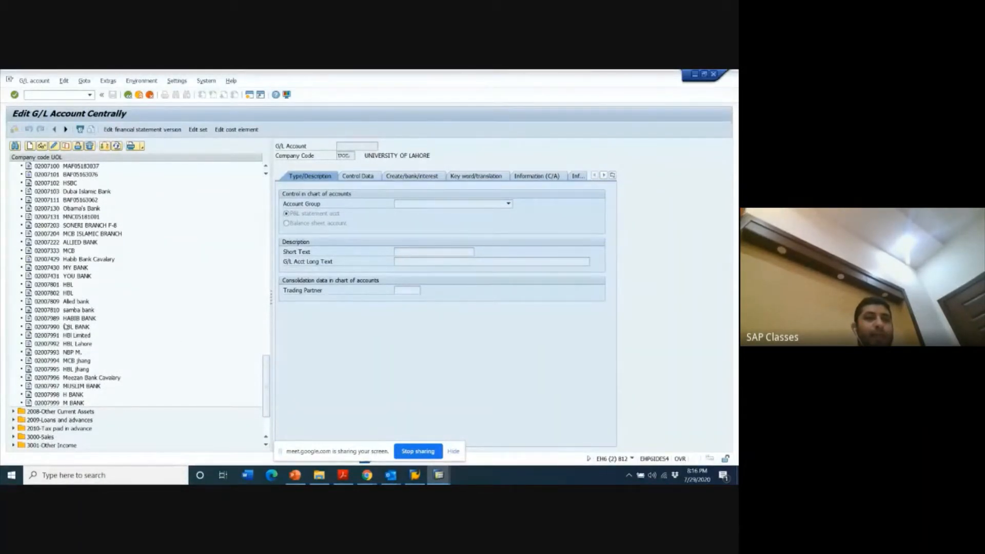
{"action": "left_click", "coordinate": [57, 336]}
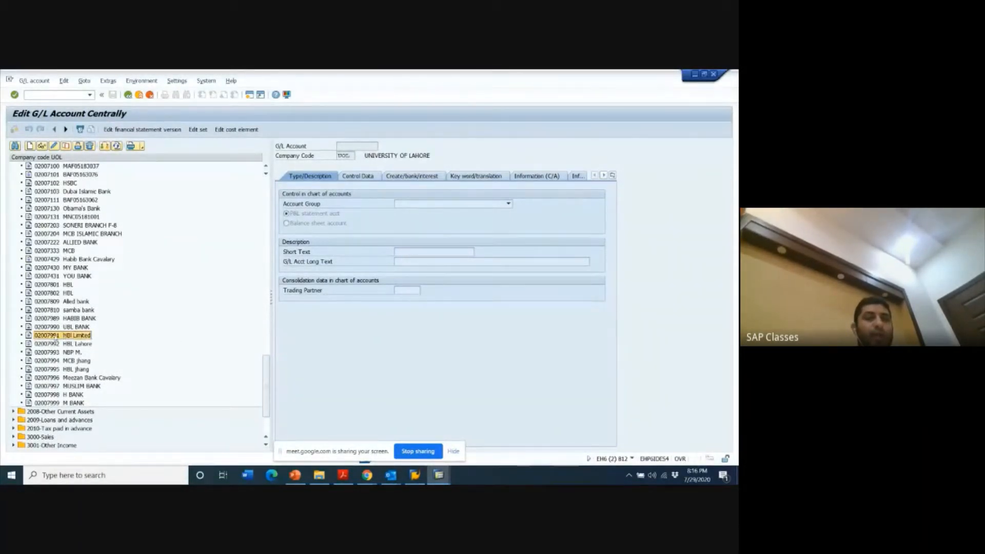
{"action": "double_click", "coordinate": [47, 327]}
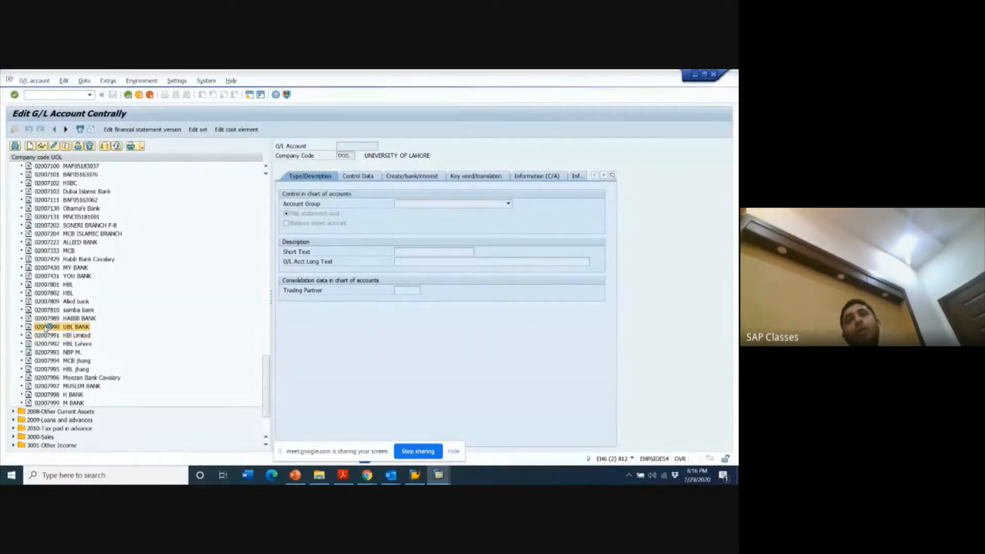
{"action": "left_click", "coordinate": [367, 177]}
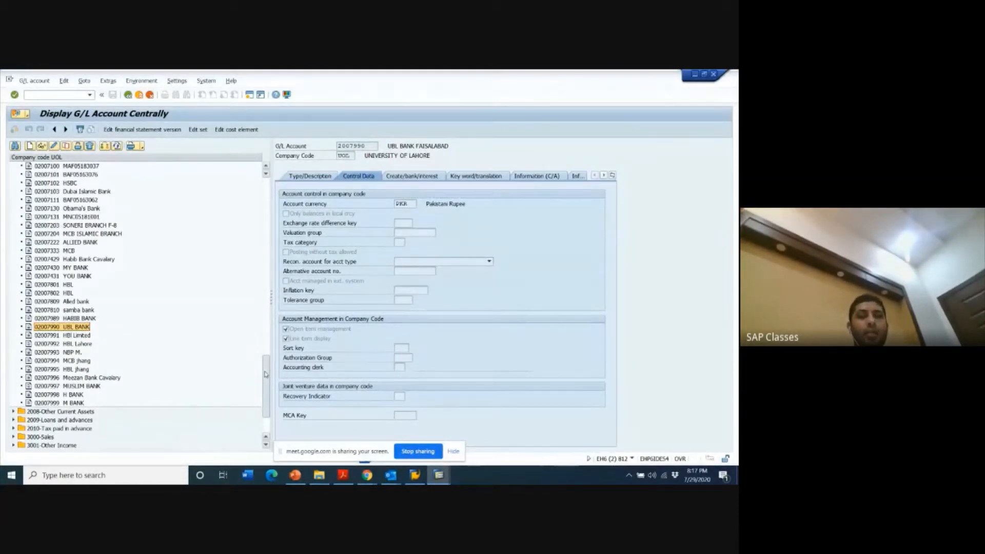
- Display the LOCAL MATERIAL VEN G/L account from the 1006 liability and provision group to view its reconciliation account type
{"action": "left_click_drag", "start_coordinate": [265, 373], "coordinate": [267, 198]}
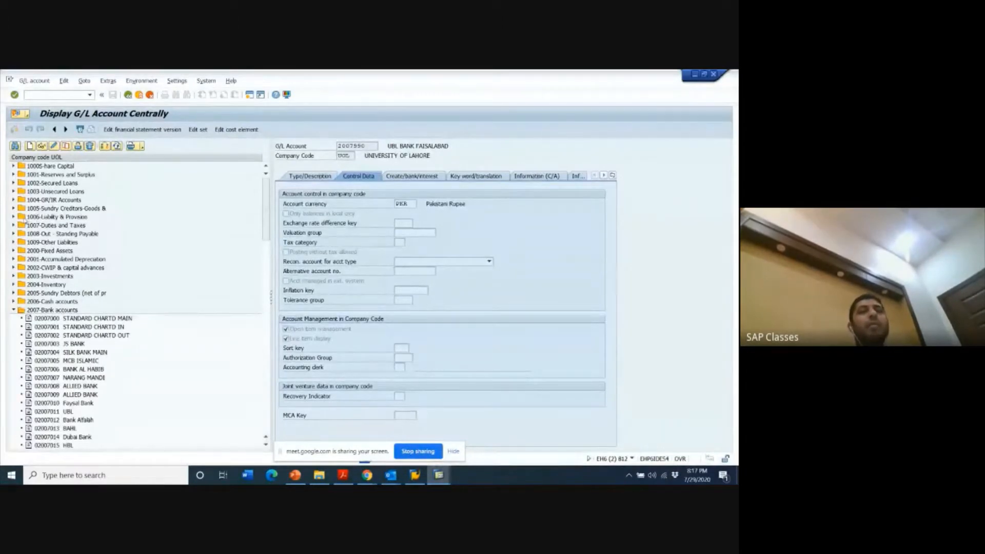
{"action": "left_click", "coordinate": [13, 218]}
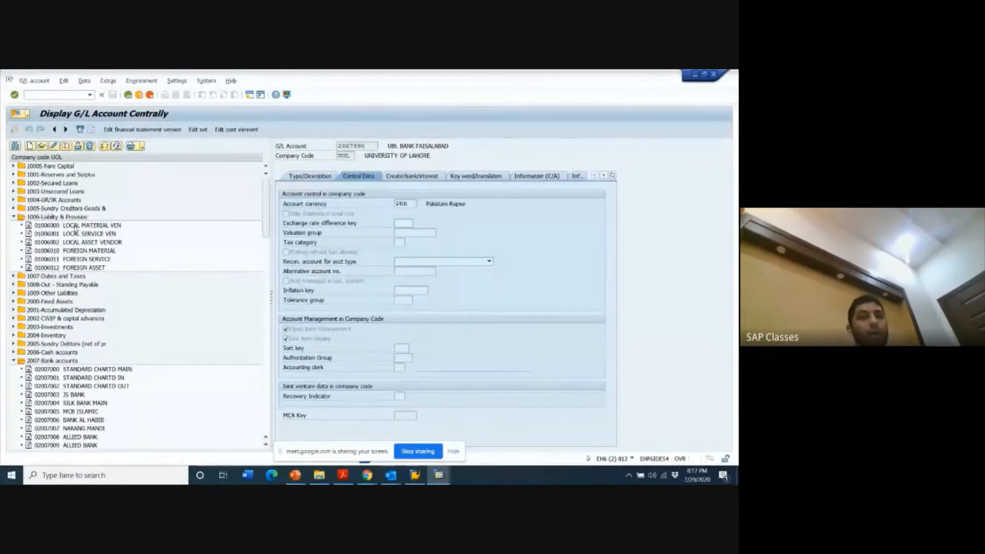
{"action": "left_click", "coordinate": [76, 226]}
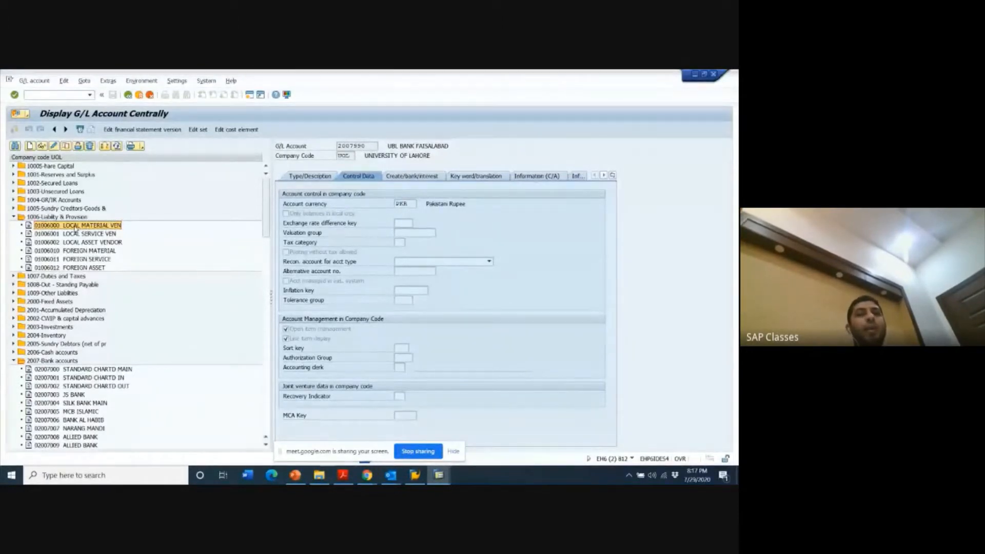
{"action": "double_click", "coordinate": [76, 226]}
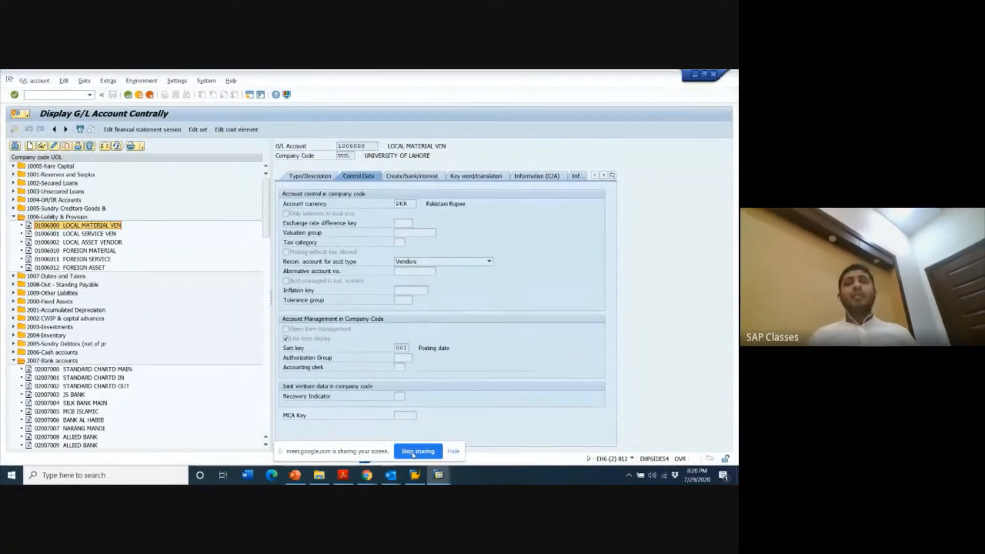
- Switch to the other G/L account display session and return it to the SAP Easy Access menu
{"action": "mouse_move", "coordinate": [442, 482]}
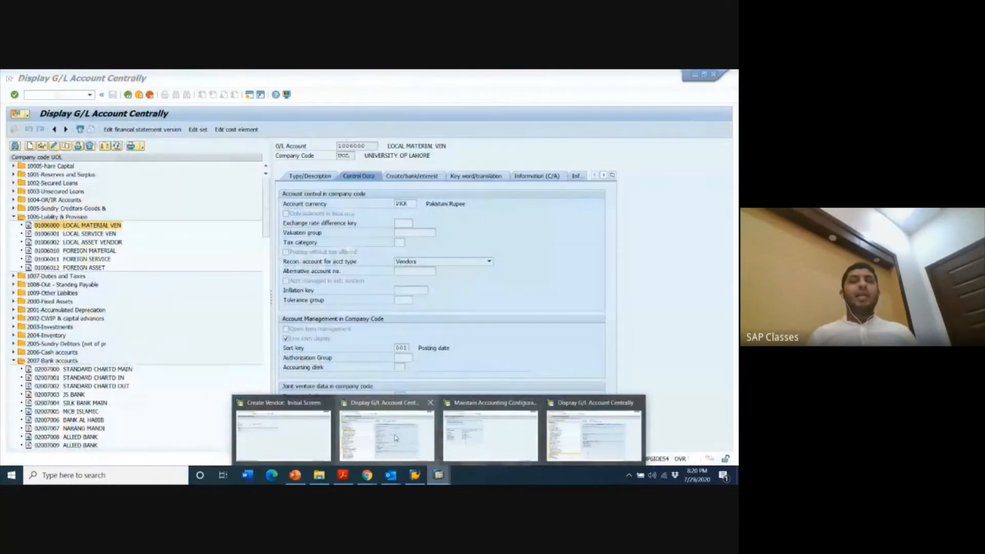
{"action": "left_click", "coordinate": [395, 438]}
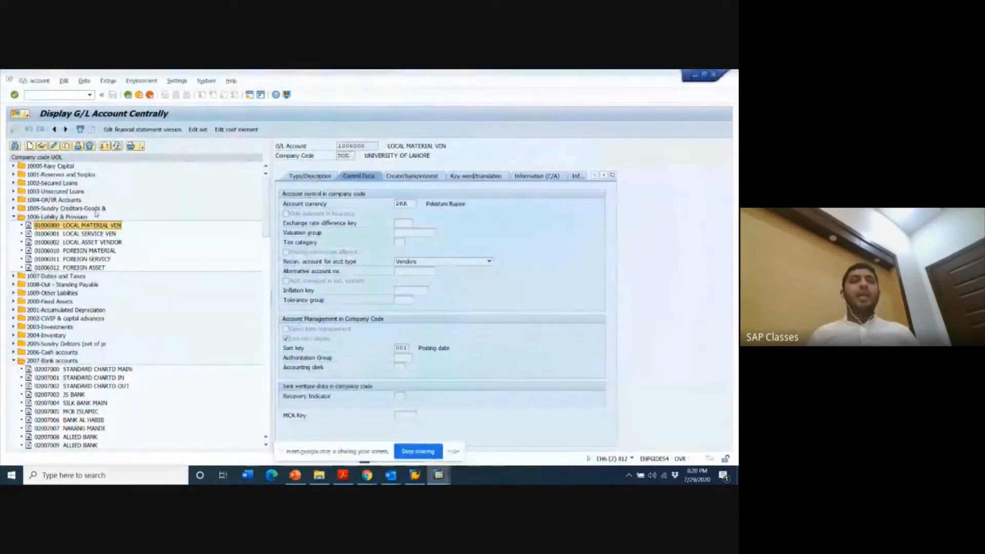
{"action": "left_click", "coordinate": [48, 96]}
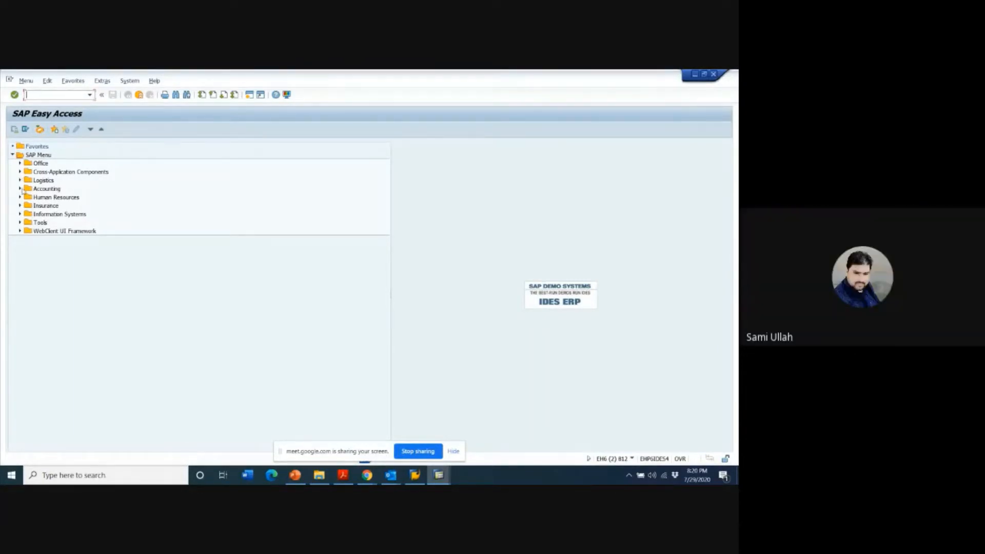
- Expand Accounting, Financial Accounting, Accounts Payable and Master Records in the SAP menu to show the vendor transactions
{"action": "left_click", "coordinate": [20, 190]}
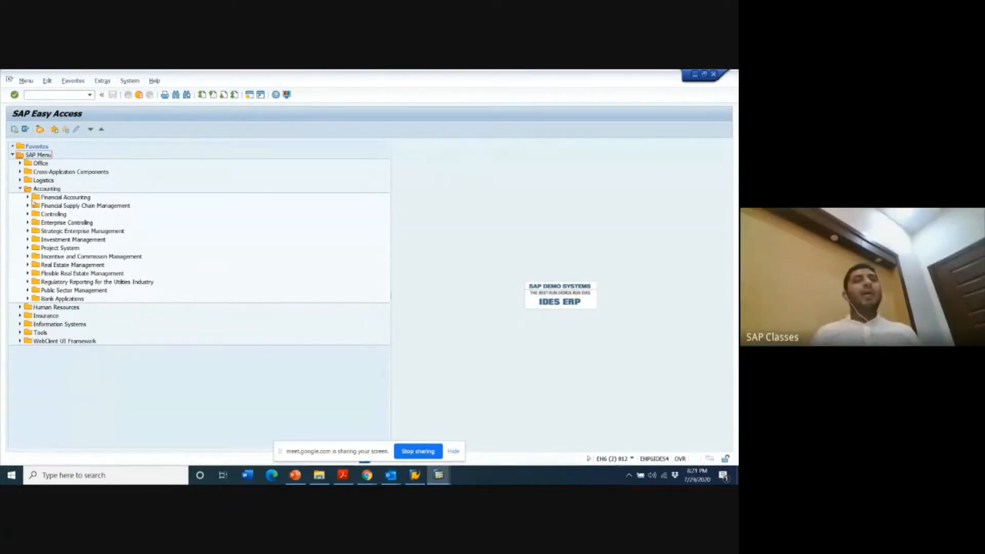
{"action": "left_click", "coordinate": [27, 198]}
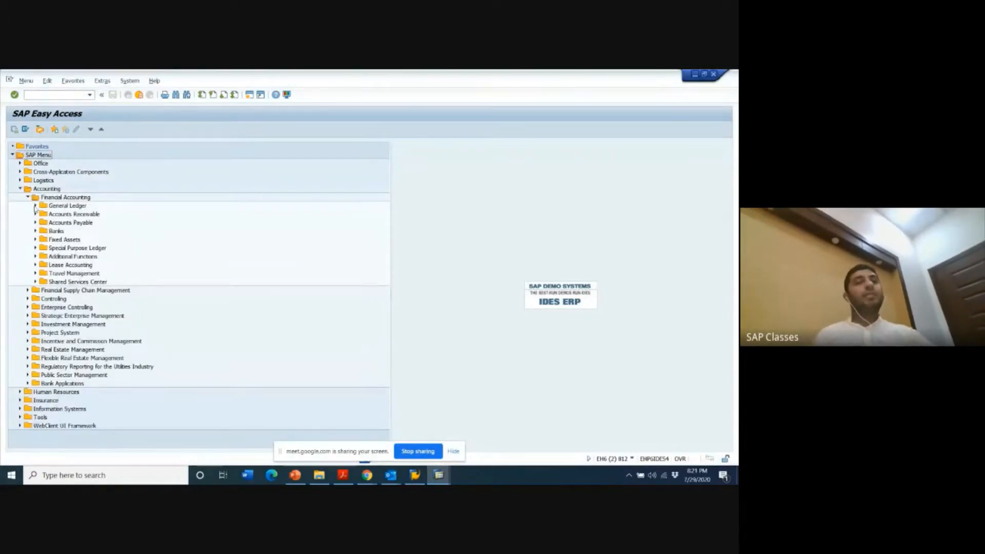
{"action": "left_click", "coordinate": [35, 223]}
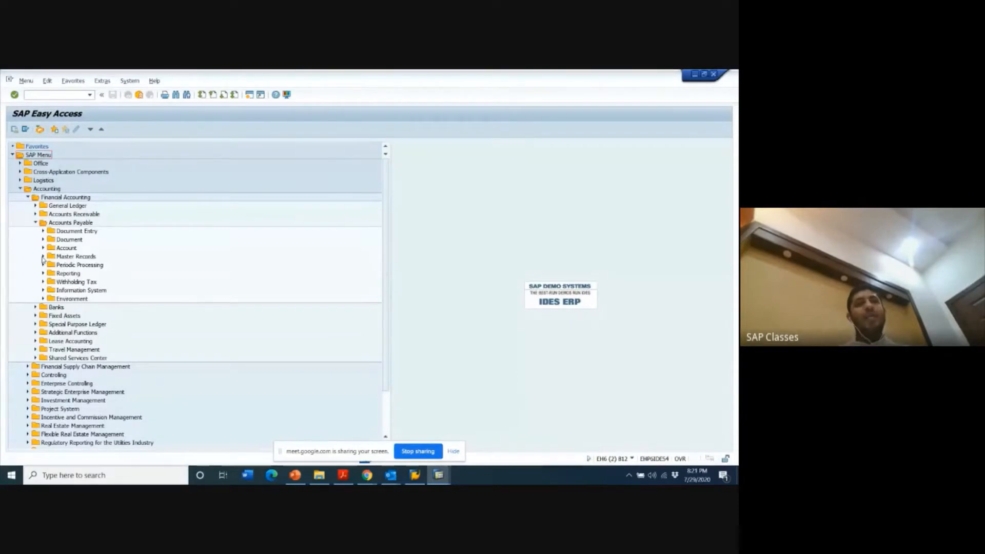
{"action": "left_click", "coordinate": [42, 257]}
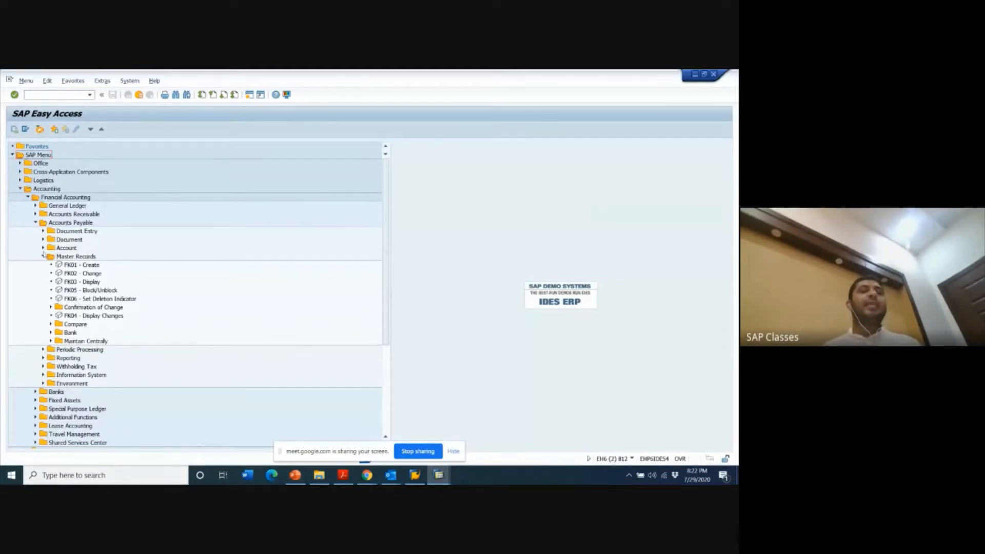
{"action": "left_click", "coordinate": [43, 257]}
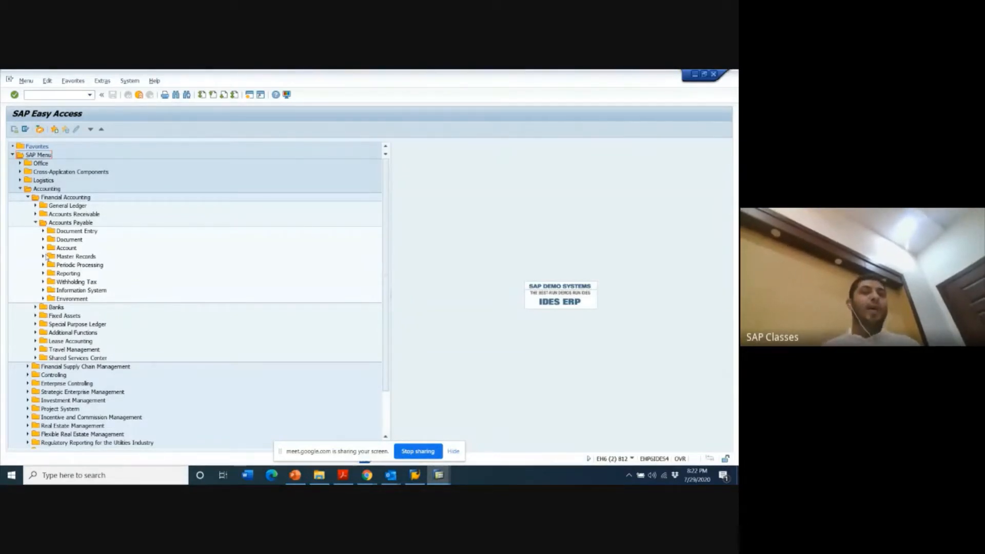
{"action": "left_click", "coordinate": [43, 256]}
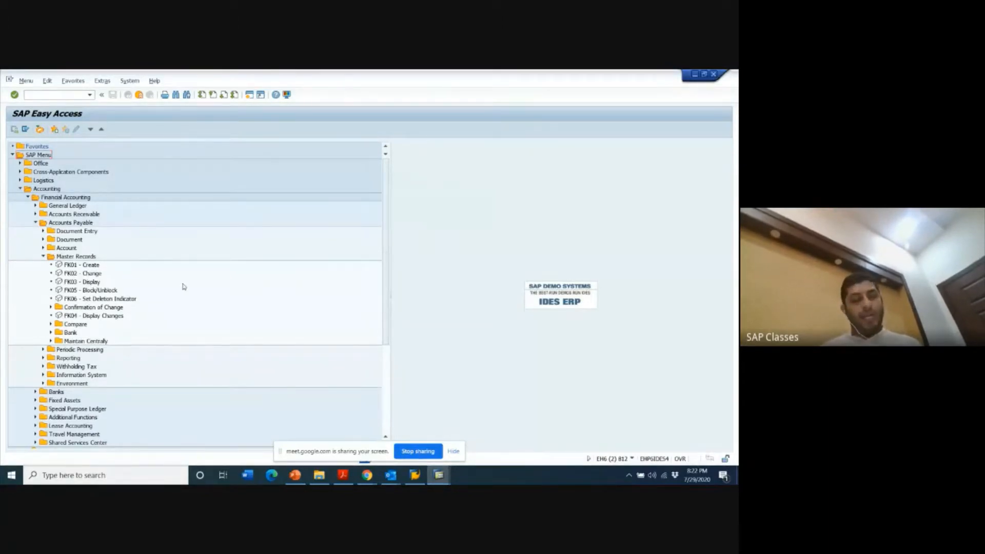
- Capture the Accounts Payable master records branch with Snipping Tool and place the snip beside the SAP menu tree
{"action": "key", "text": "super"}
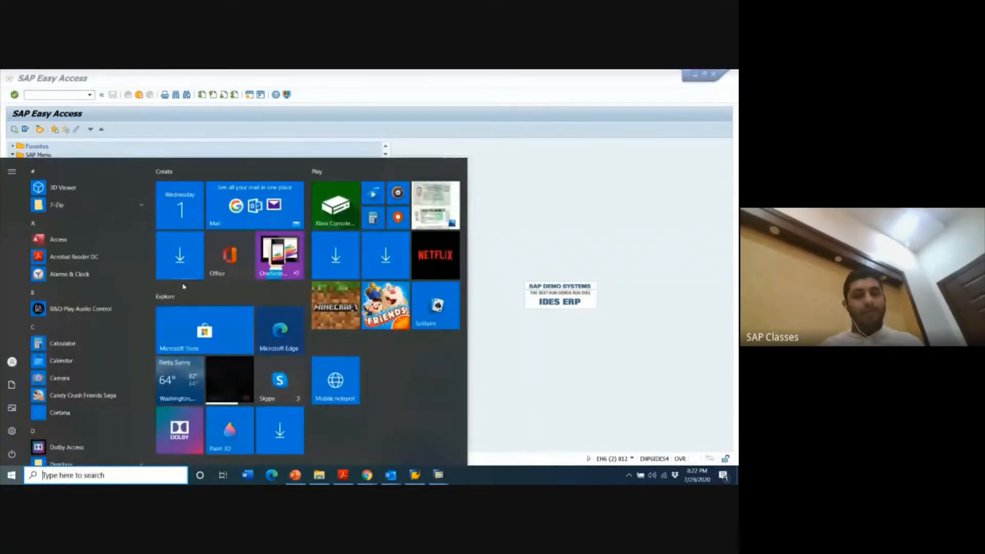
{"action": "type", "text": "SNIPP"}
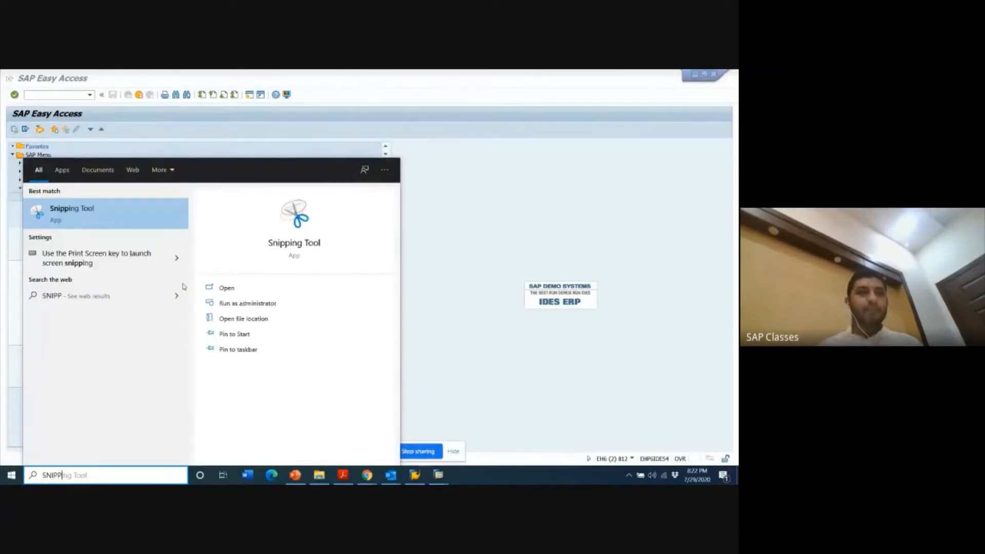
{"action": "key", "text": "Return"}
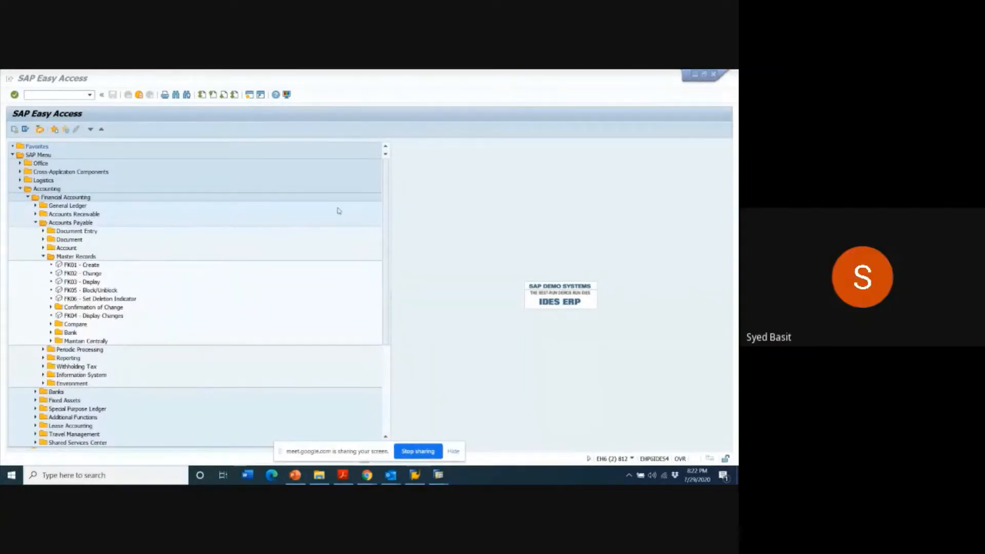
{"action": "left_click", "coordinate": [285, 149]}
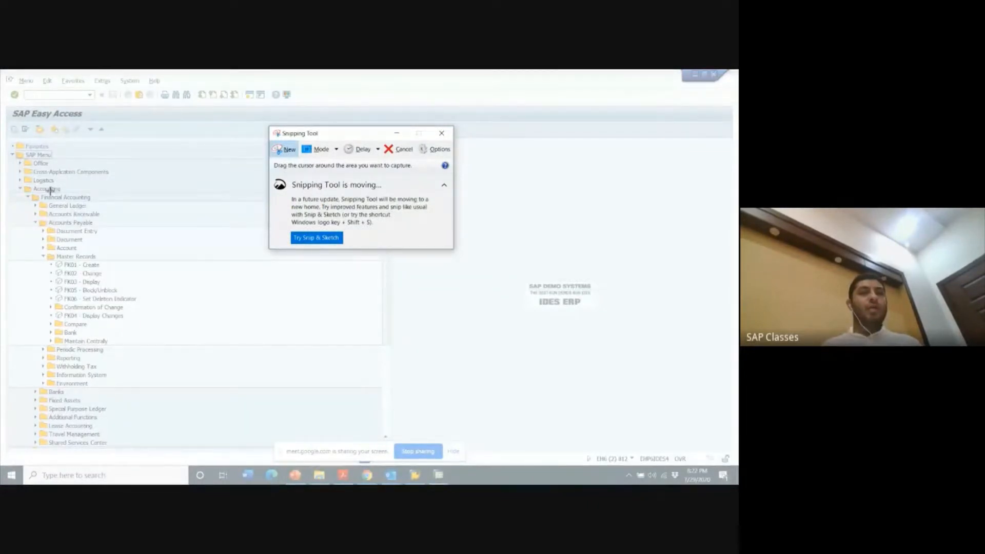
{"action": "left_click_drag", "start_coordinate": [48, 185], "coordinate": [194, 347]}
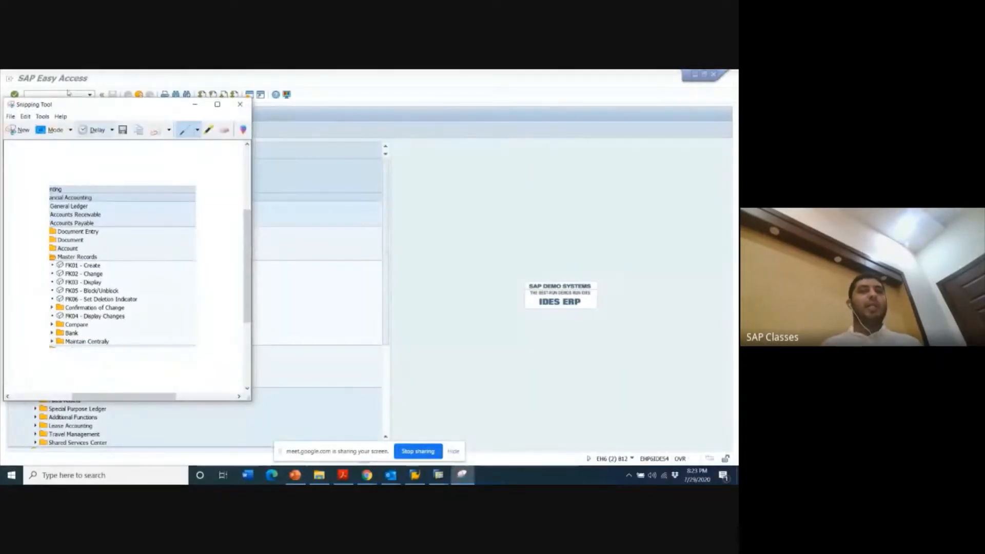
{"action": "left_click_drag", "start_coordinate": [101, 106], "coordinate": [505, 137]}
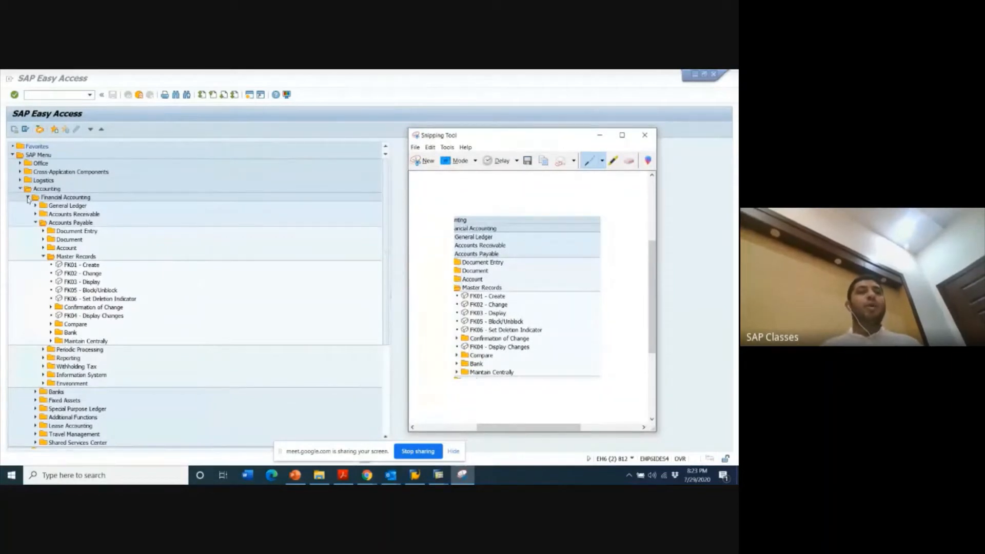
- Collapse Accounts Payable, select FD01 - Create under Accounts Receivable Master Records, and bring up the snip for comparison
{"action": "left_click", "coordinate": [34, 222]}
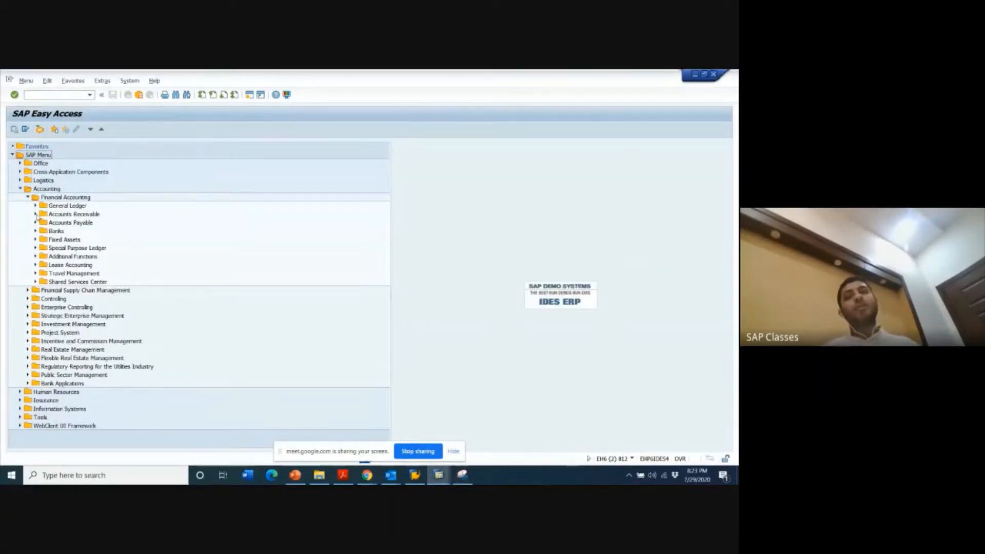
{"action": "left_click", "coordinate": [35, 215]}
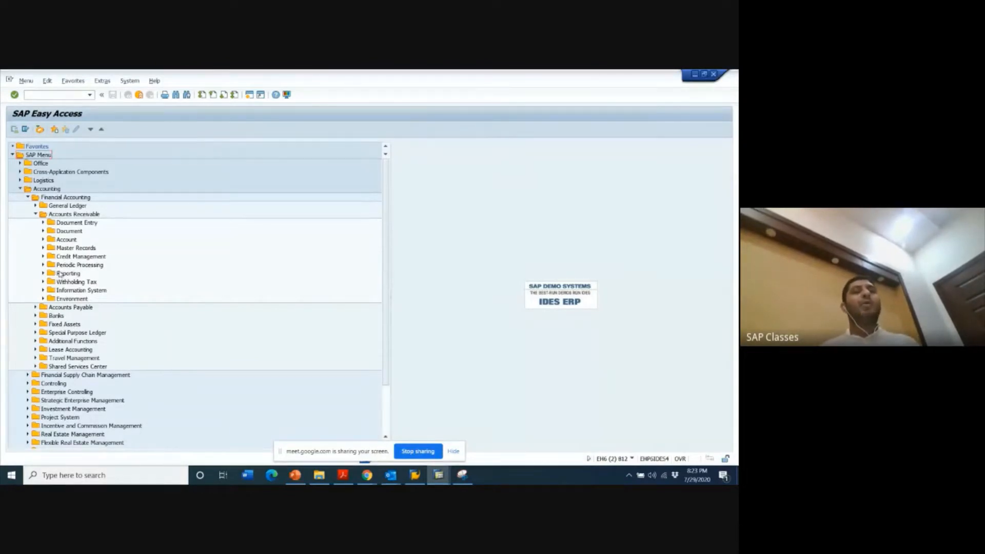
{"action": "left_click", "coordinate": [44, 249]}
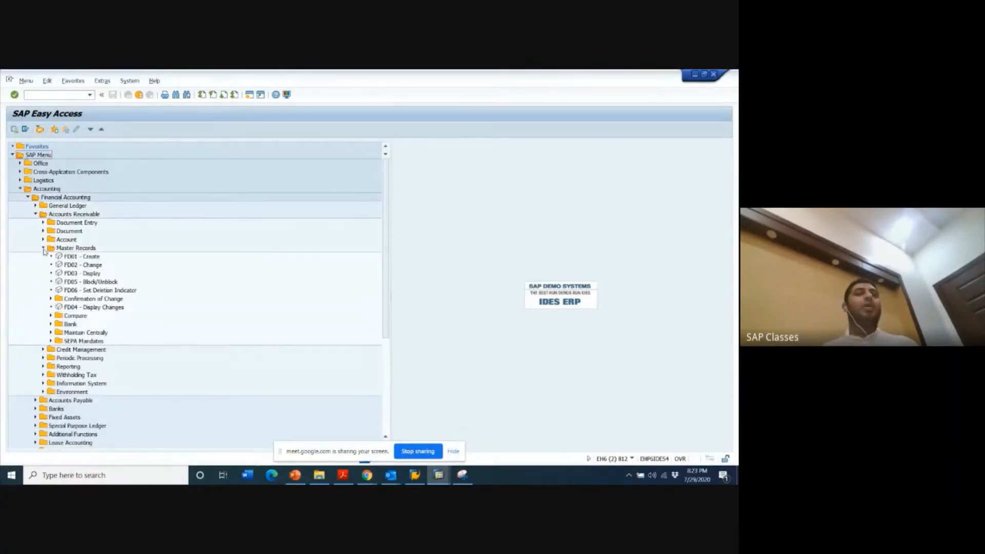
{"action": "left_click", "coordinate": [72, 258]}
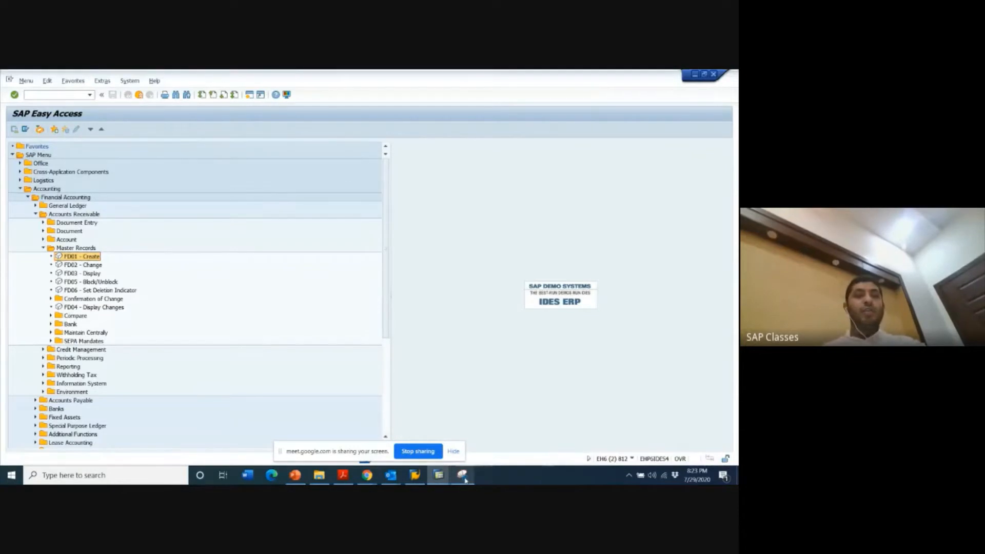
{"action": "left_click", "coordinate": [475, 400]}
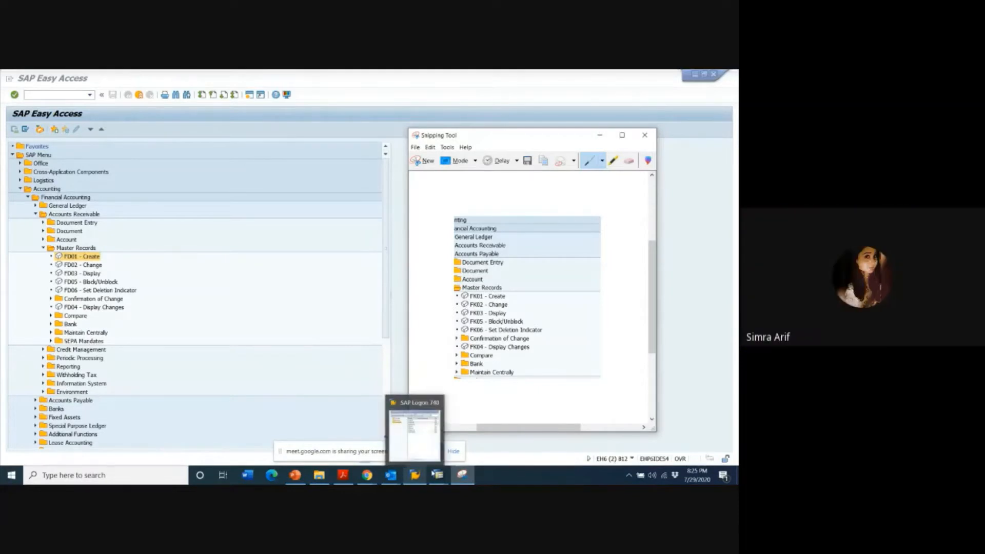
- Collapse Accounts Receivable, briefly review the Accounts Payable master records, and collapse that folder and Financial Accounting
{"action": "mouse_move", "coordinate": [443, 477]}
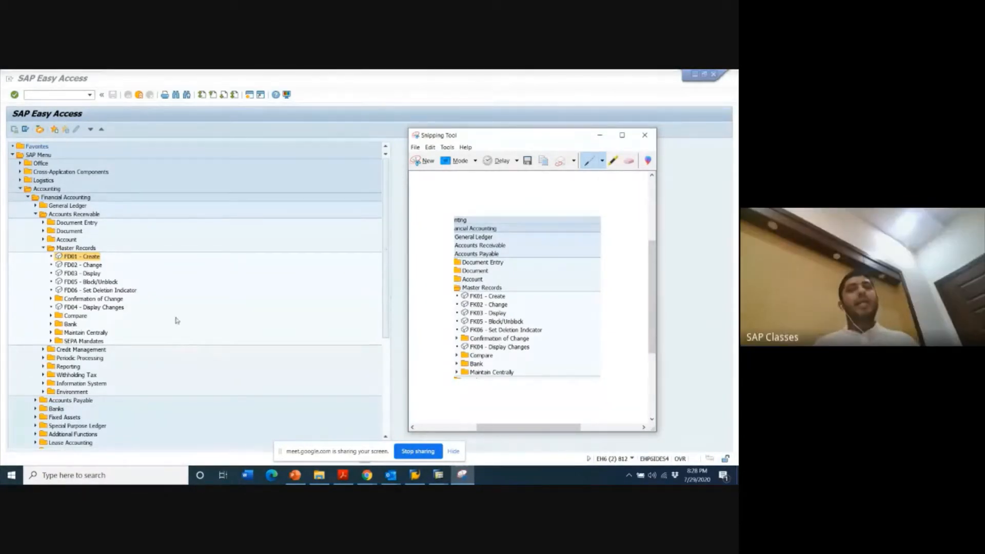
{"action": "left_click", "coordinate": [35, 215]}
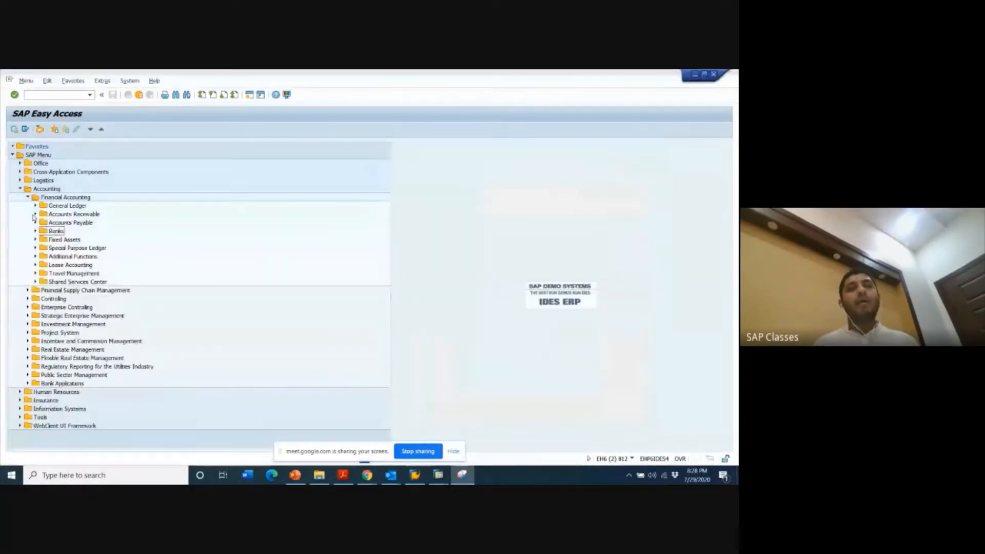
{"action": "left_click", "coordinate": [72, 214]}
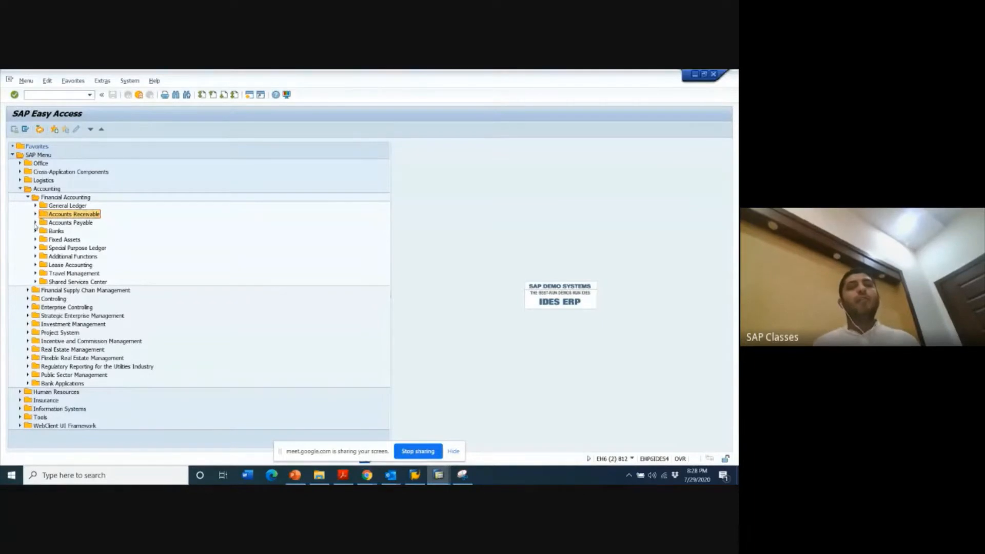
{"action": "left_click", "coordinate": [35, 224]}
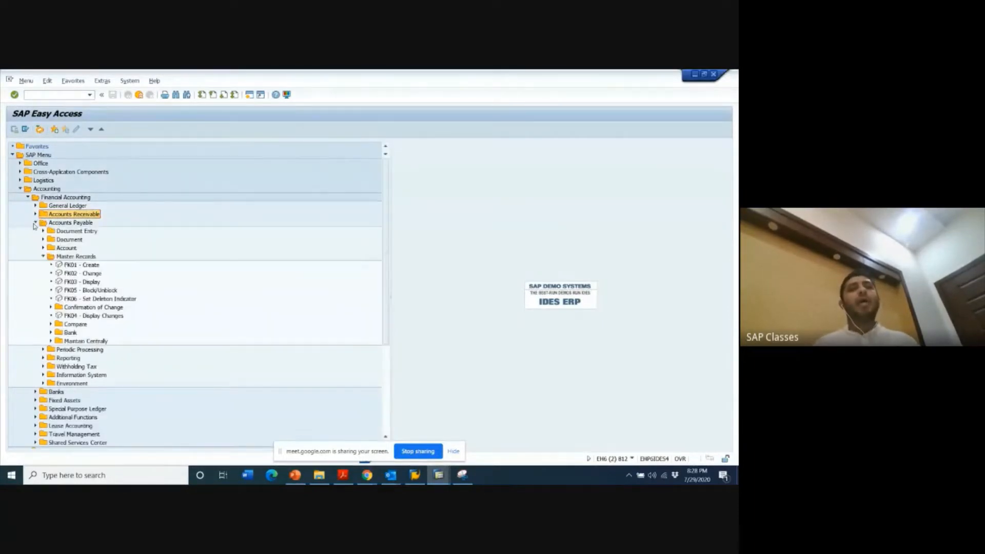
{"action": "left_click", "coordinate": [34, 223]}
{"action": "left_click", "coordinate": [56, 224]}
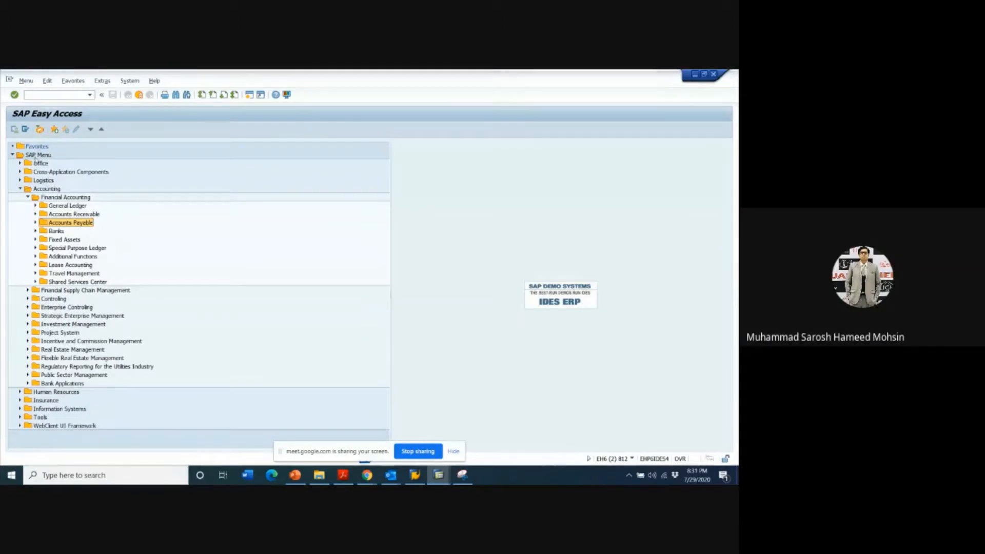
{"action": "left_click", "coordinate": [28, 198]}
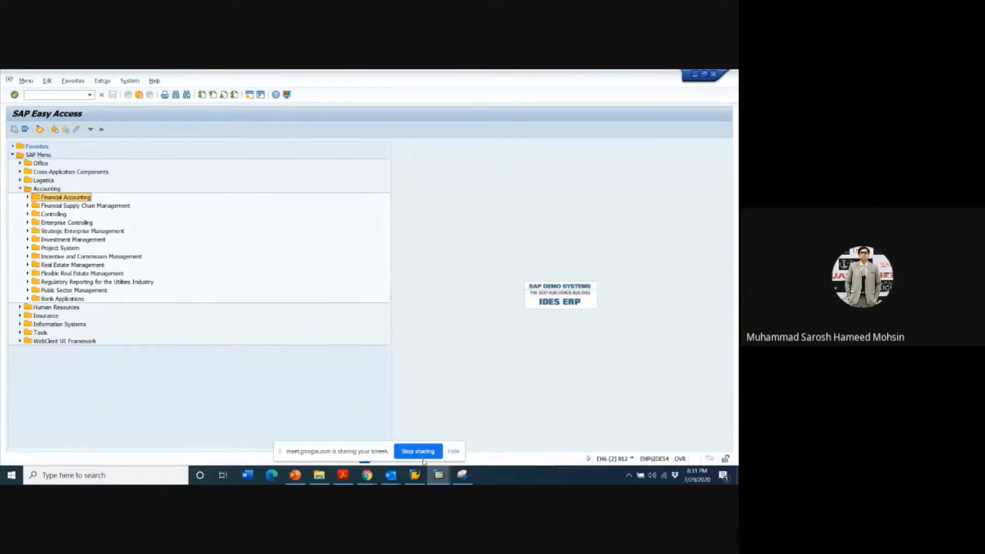
{"action": "mouse_move", "coordinate": [440, 477]}
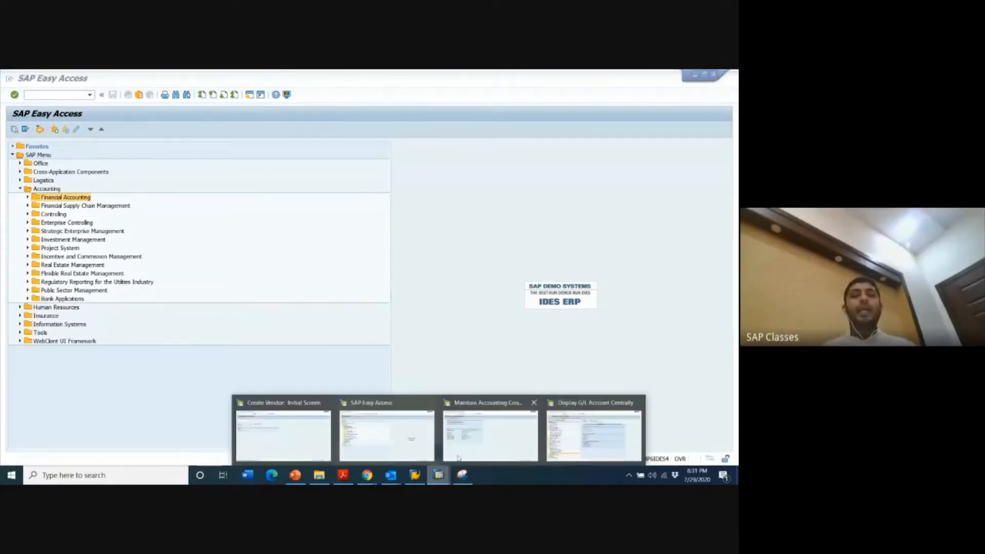
{"action": "left_click", "coordinate": [461, 475]}
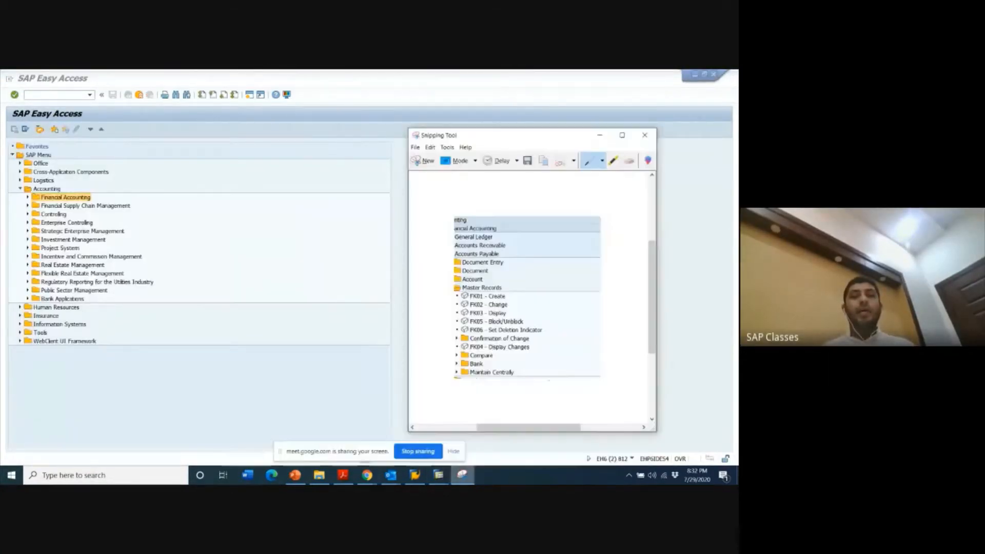
{"action": "left_click", "coordinate": [645, 135]}
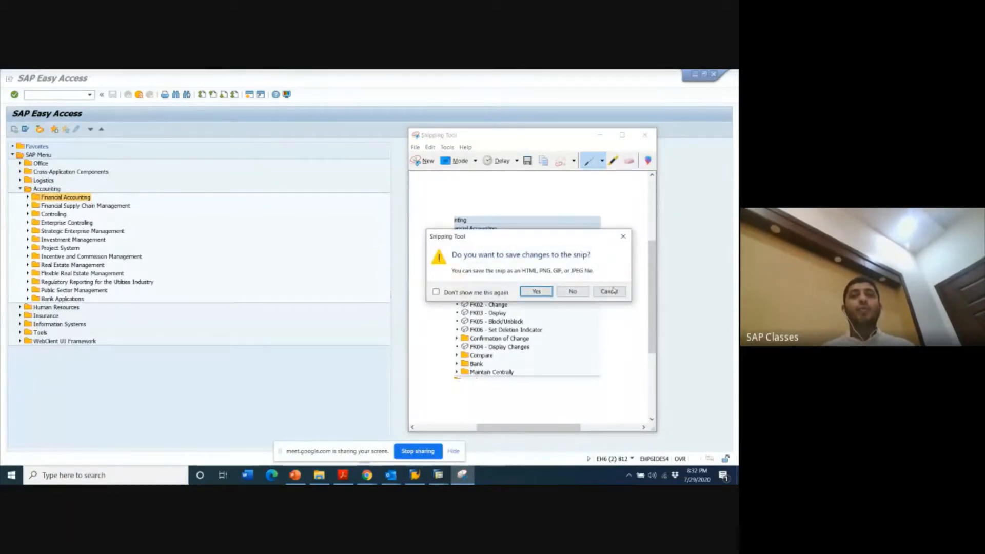
{"action": "left_click", "coordinate": [608, 291]}
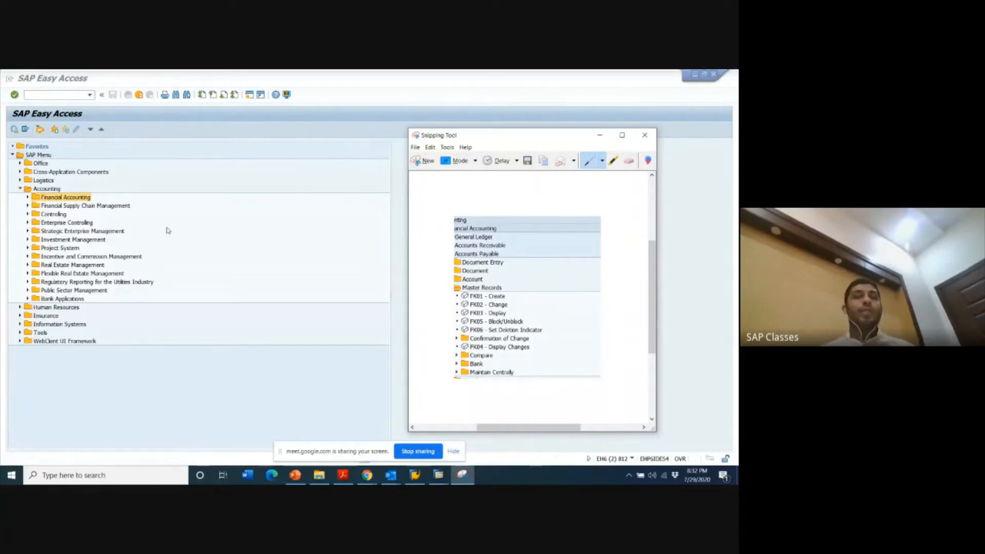
- Open the Create Vendor initial screen with transaction /NFK01 and clear the prefilled account group and company code
{"action": "left_click", "coordinate": [43, 93]}
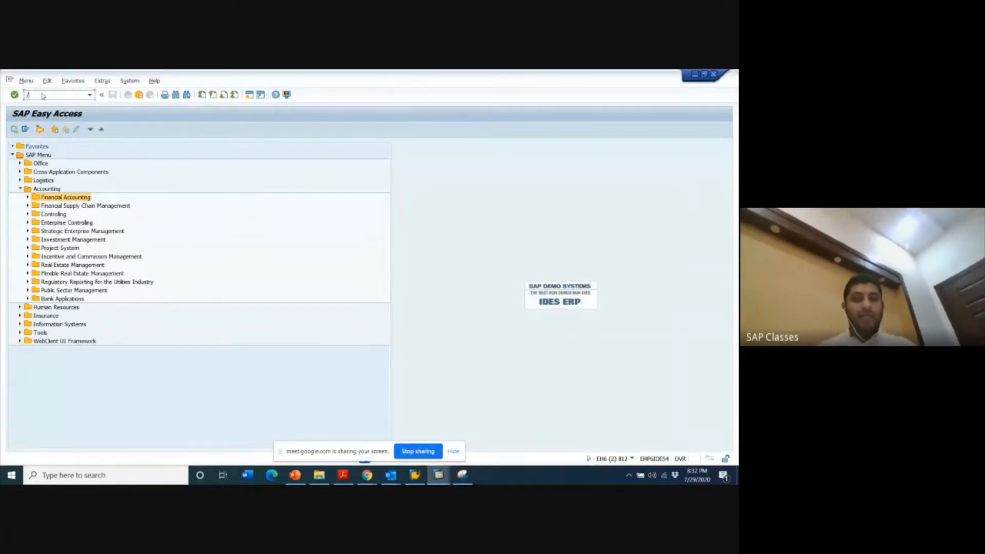
{"action": "type", "text": "/NFK0"}
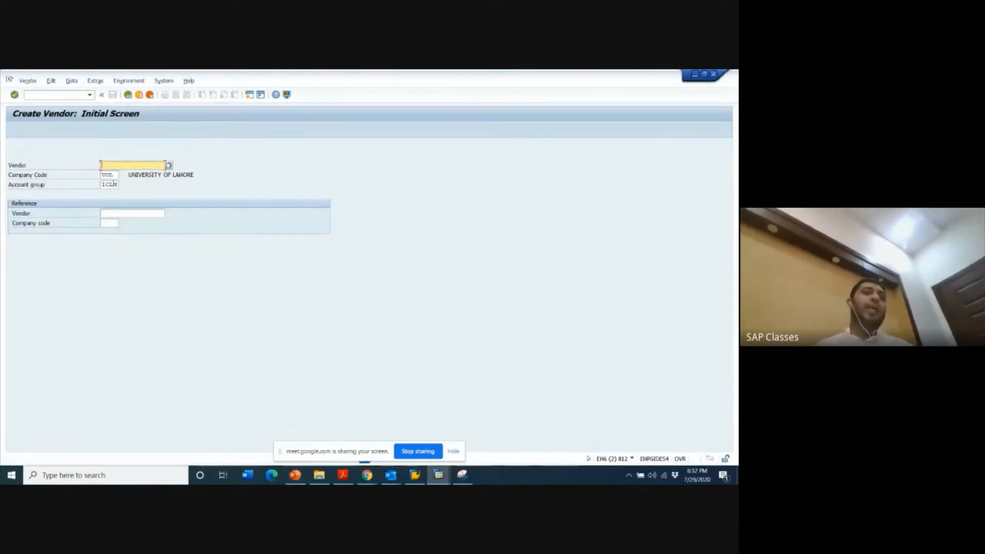
{"action": "left_click", "coordinate": [102, 185]}
{"action": "key", "text": "BackSpace"}
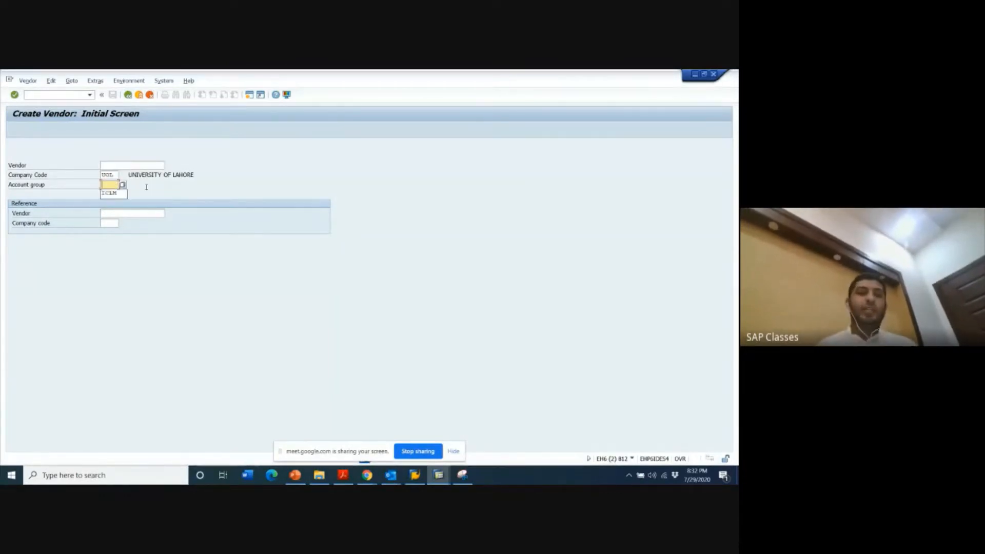
{"action": "left_click", "coordinate": [113, 176]}
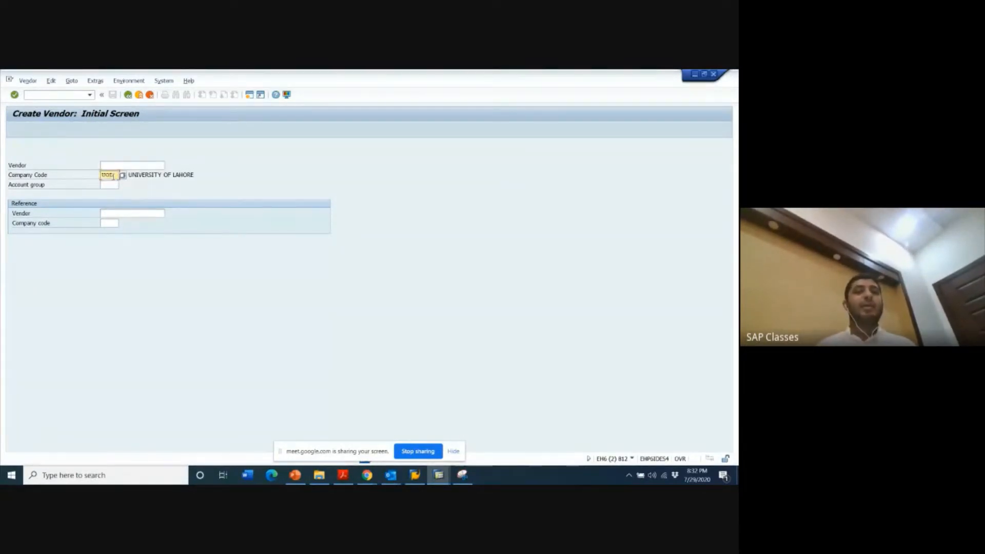
{"action": "key", "text": "BackSpace"}
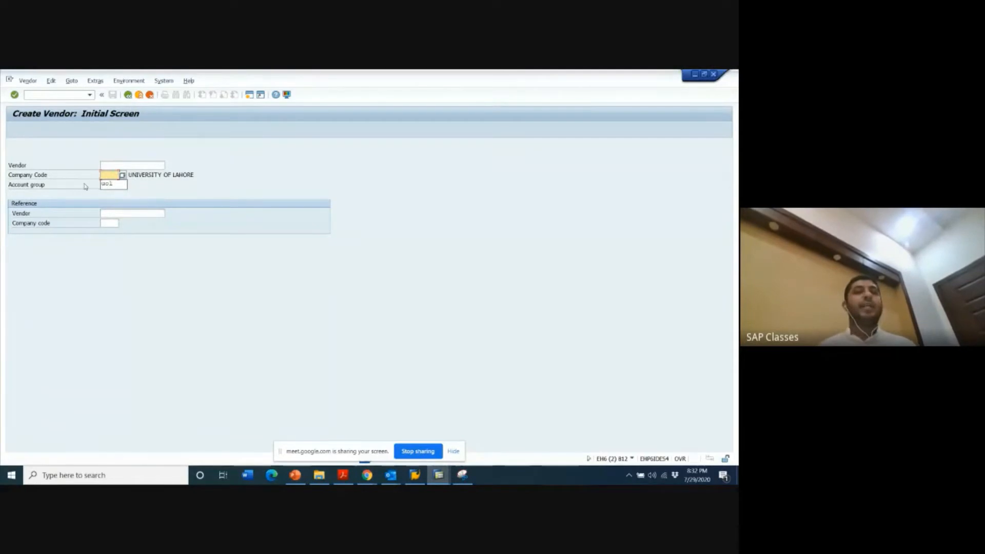
{"action": "left_click", "coordinate": [164, 196]}
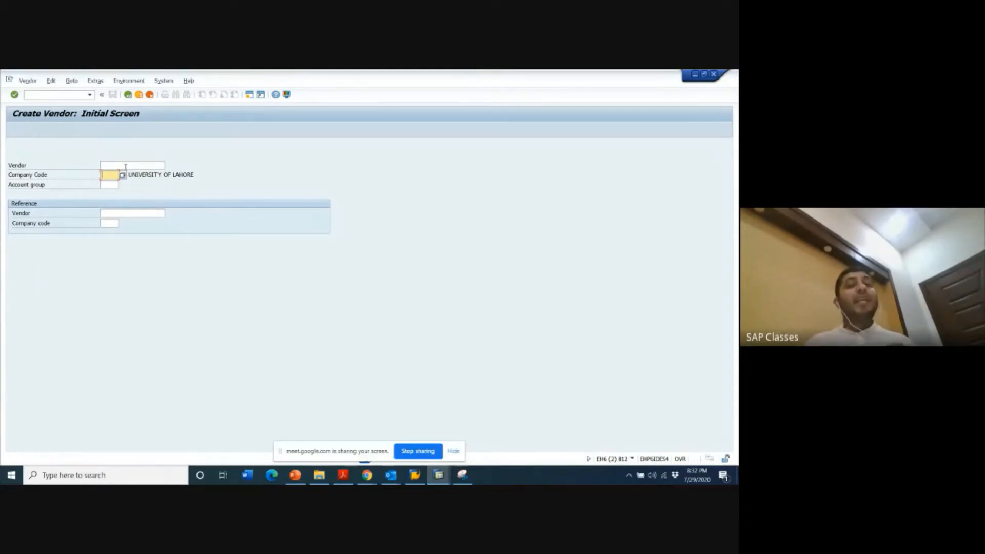
{"action": "left_click", "coordinate": [123, 165]}
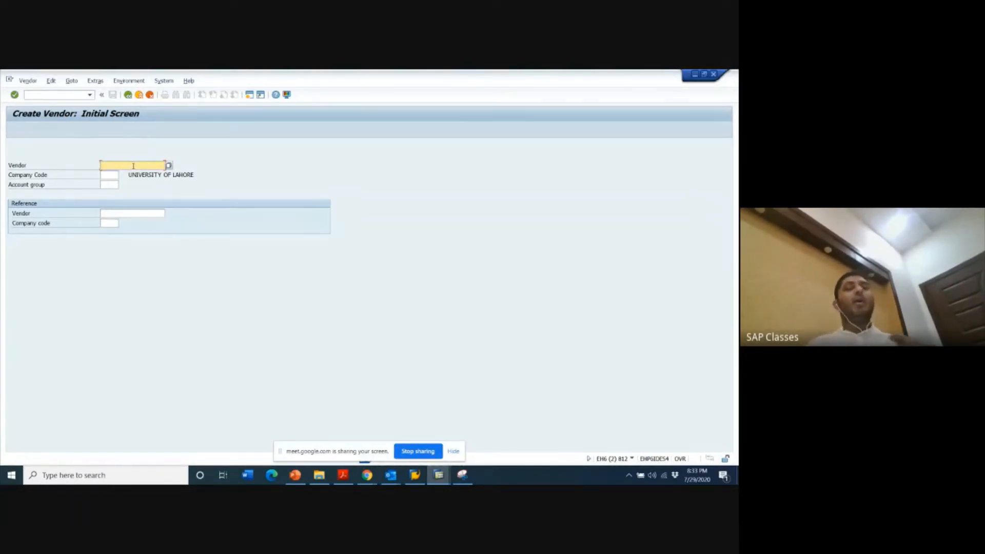
{"action": "type", "text": "123455"}
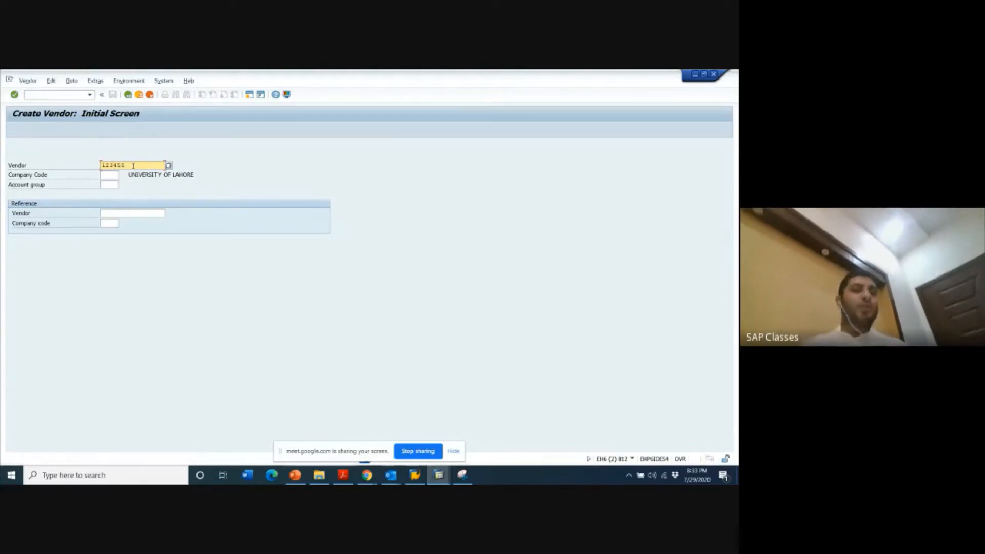
{"action": "key", "text": "BackSpace"}
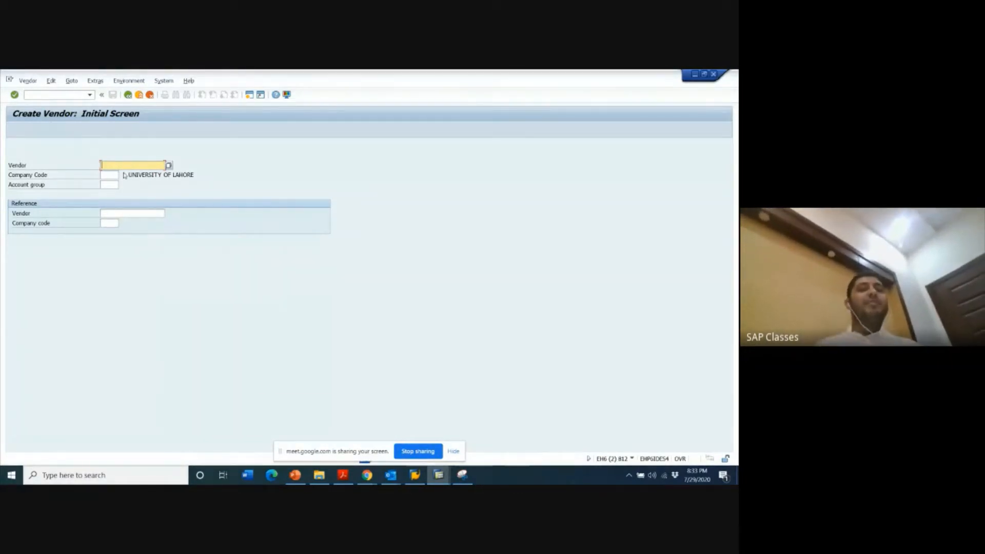
- Set the vendor's company code to UOL and bring up the list of available vendor account groups
{"action": "left_click", "coordinate": [110, 177]}
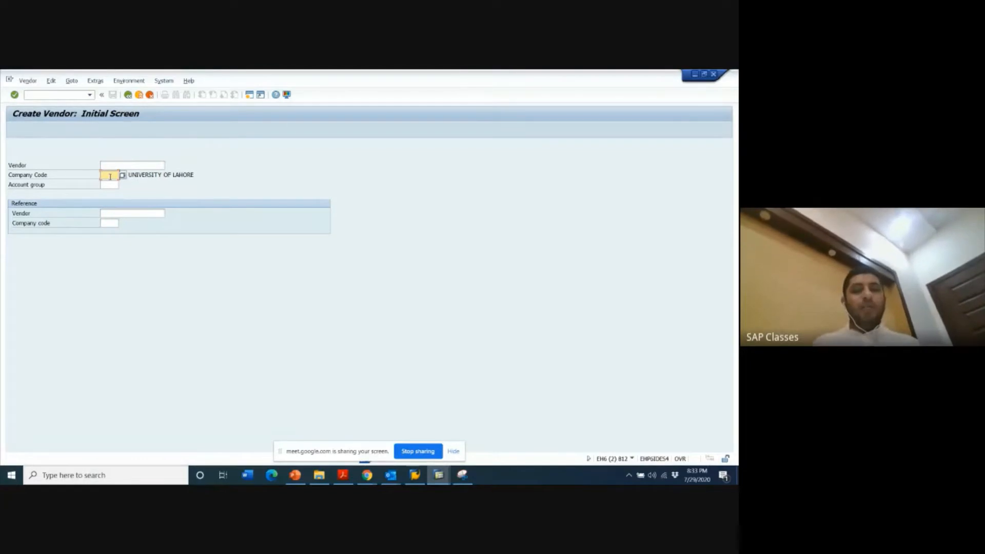
{"action": "type", "text": "uol"}
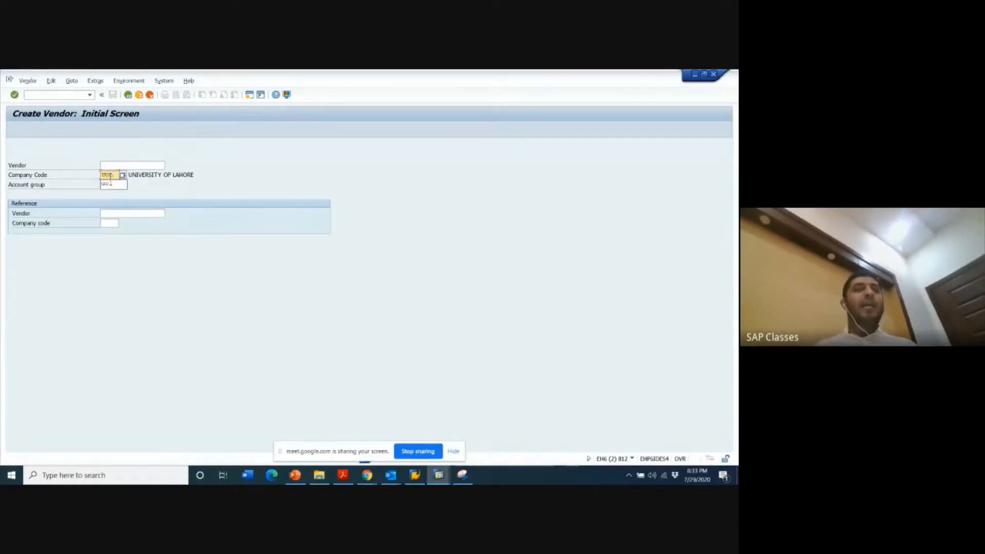
{"action": "left_click", "coordinate": [153, 186]}
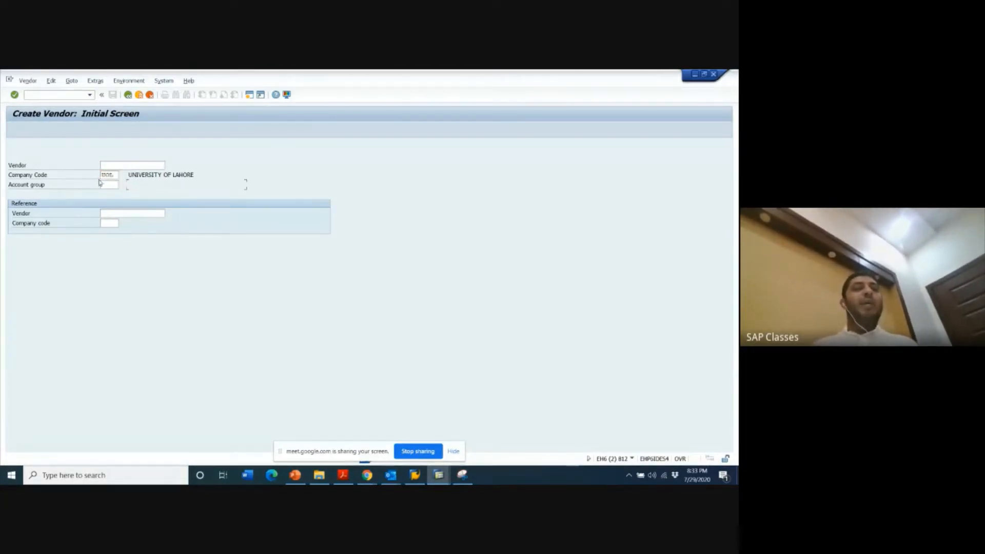
{"action": "left_click", "coordinate": [109, 185]}
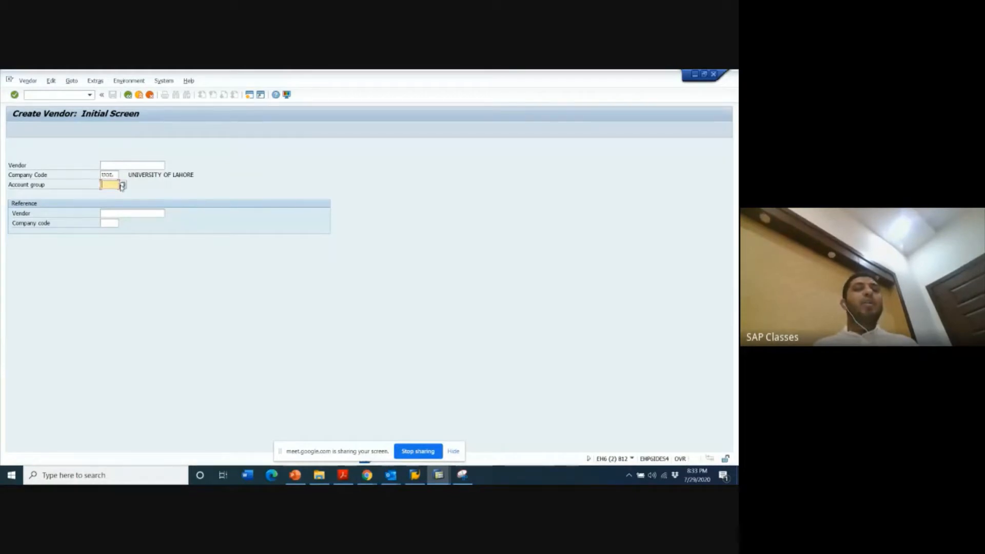
{"action": "left_click", "coordinate": [122, 185]}
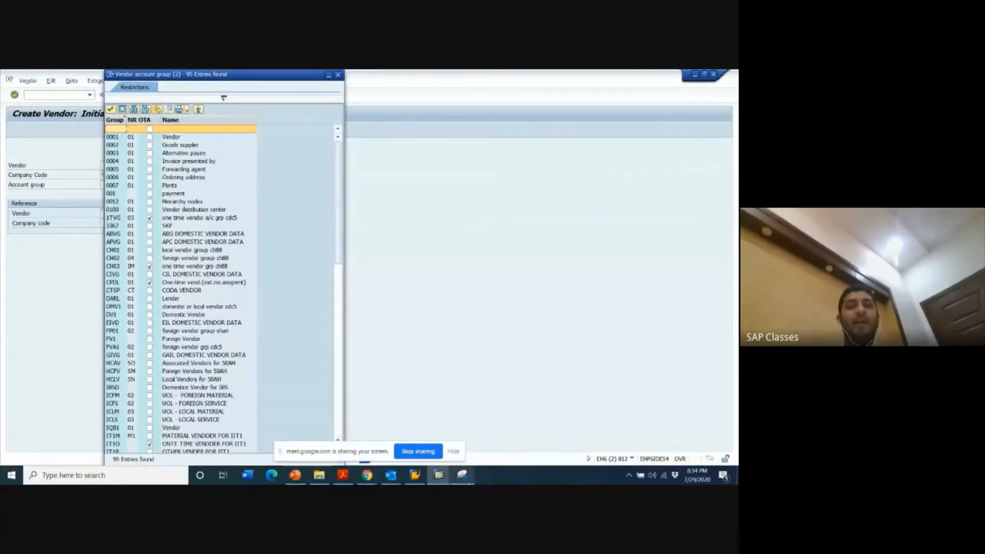
- Capture a new snip of the UOL account groups ICFM, ICFS, ICLM and ICLS with Snipping Tool
{"action": "left_click", "coordinate": [467, 482]}
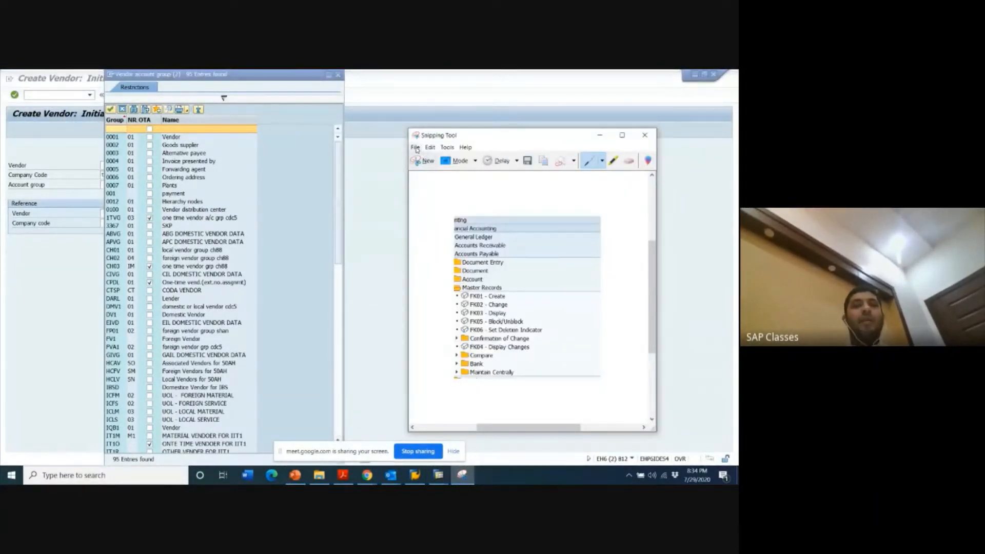
{"action": "left_click", "coordinate": [415, 147]}
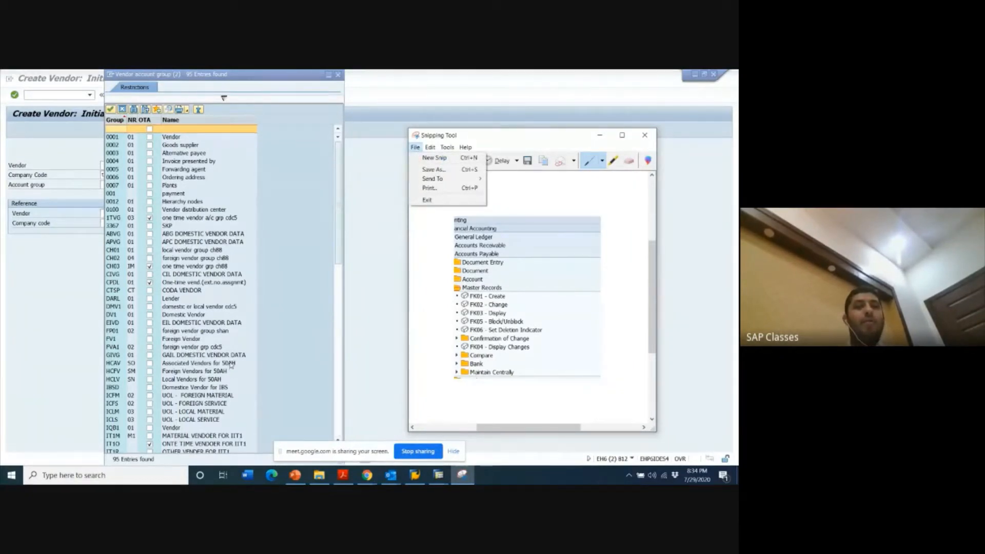
{"action": "left_click", "coordinate": [434, 157]}
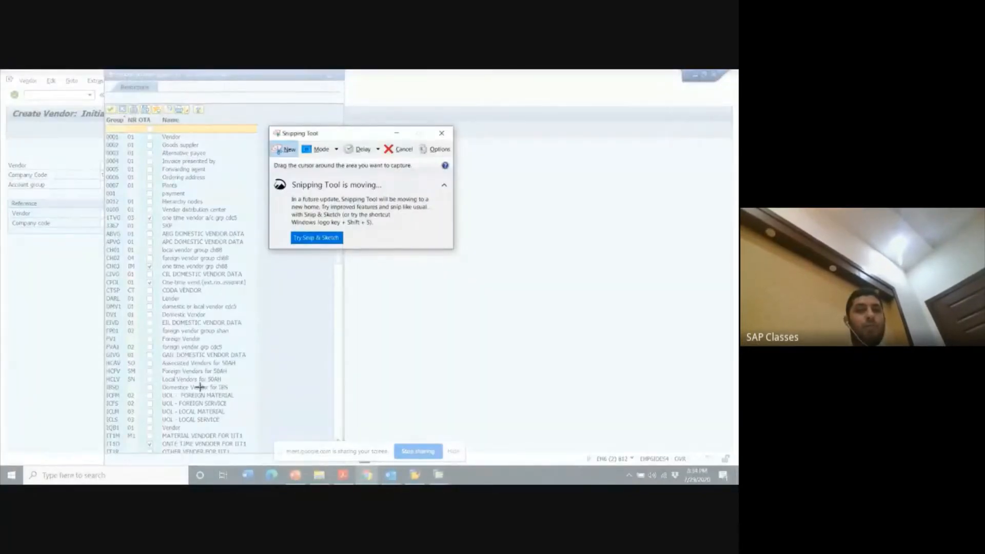
{"action": "left_click_drag", "start_coordinate": [200, 387], "coordinate": [78, 434]}
{"action": "left_click", "coordinate": [46, 309]}
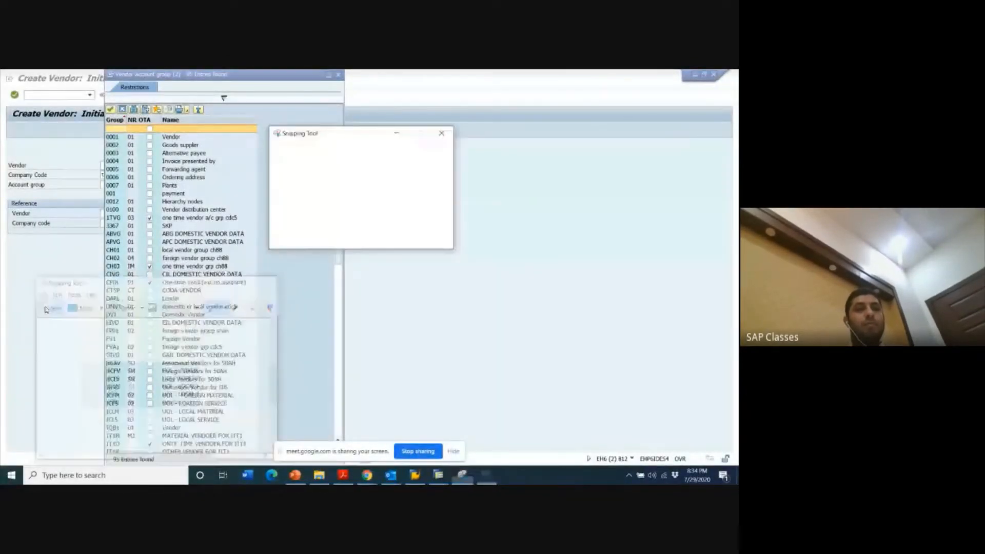
{"action": "left_click_drag", "start_coordinate": [93, 385], "coordinate": [303, 425]}
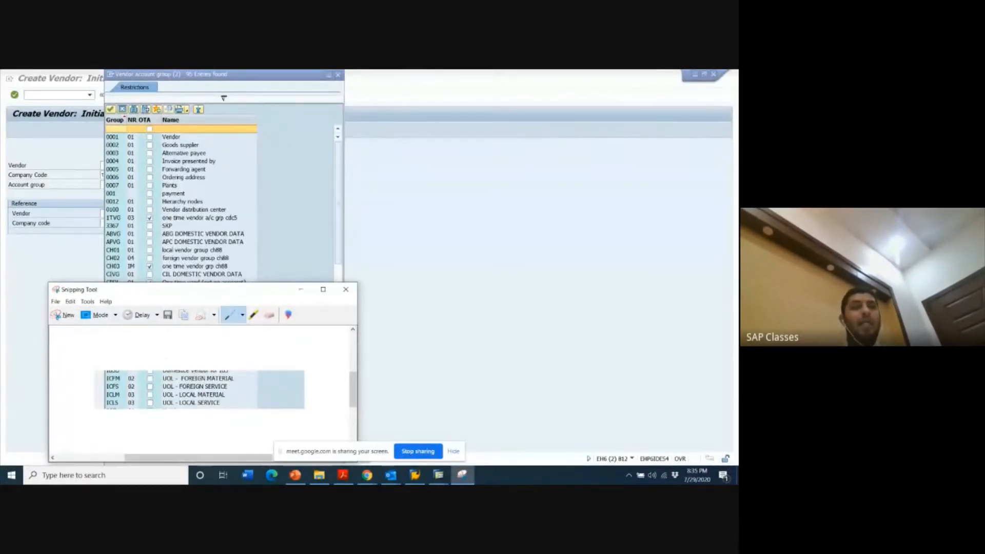
- Highlight the ICLM UOL - LOCAL MATERIAL row in the snip and choose ICLM as the vendor's account group
{"action": "left_click", "coordinate": [253, 318]}
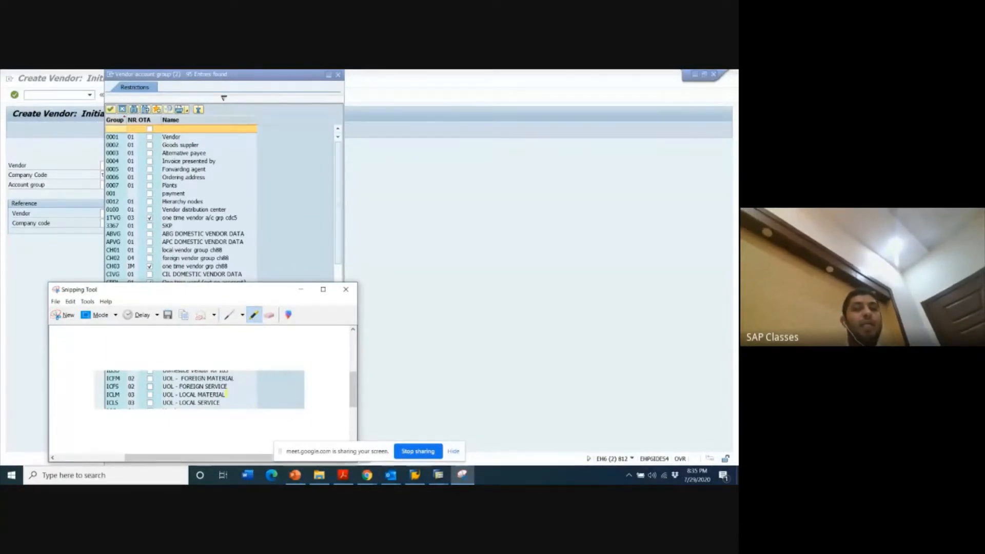
{"action": "left_click_drag", "start_coordinate": [227, 395], "coordinate": [111, 395]}
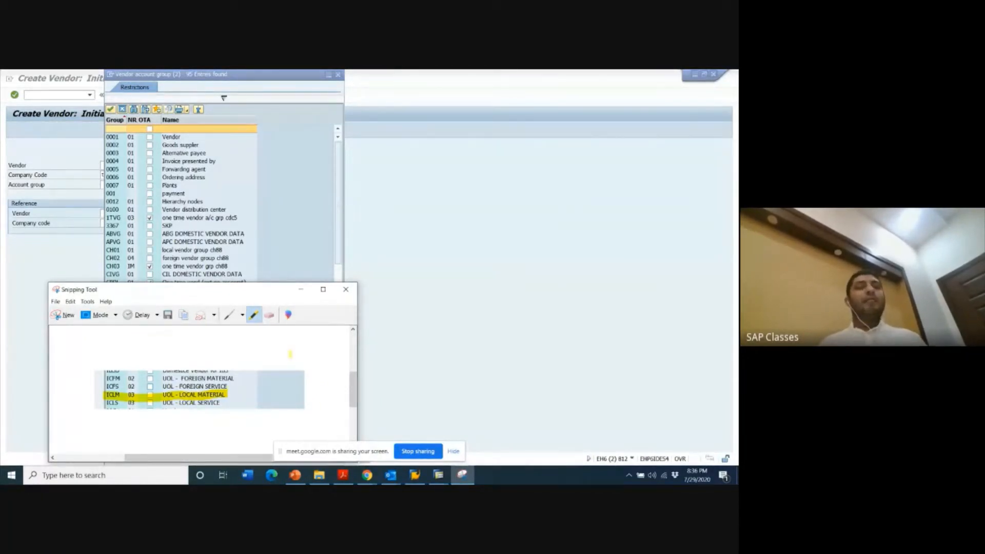
{"action": "left_click", "coordinate": [300, 290]}
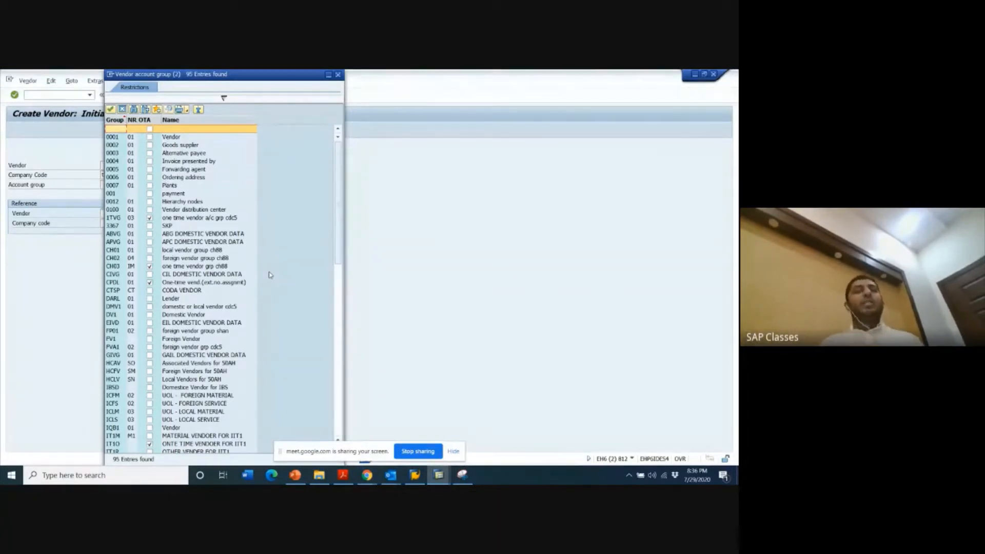
{"action": "double_click", "coordinate": [202, 413]}
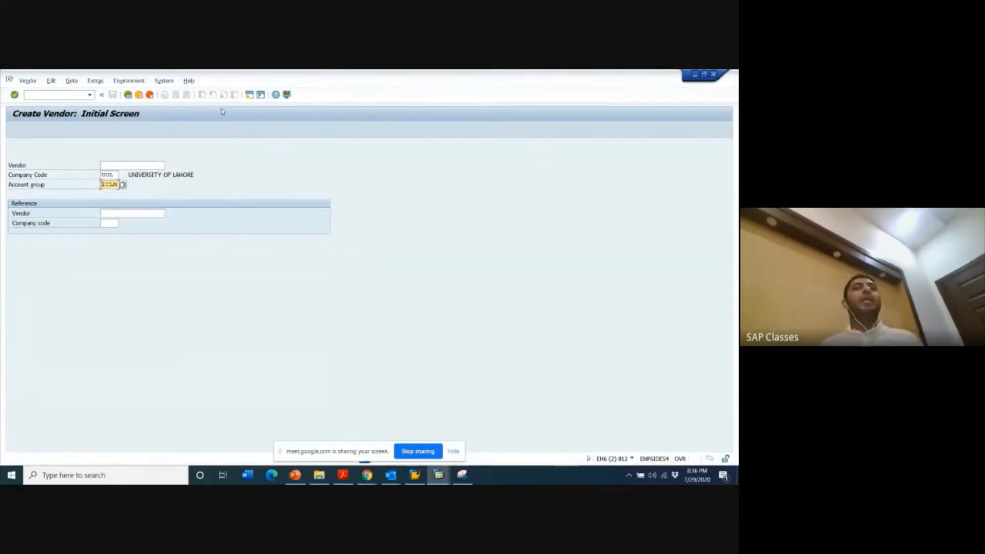
- Start a new SAP session and run transaction FS00 in it to edit G/L accounts centrally
{"action": "left_click", "coordinate": [250, 96]}
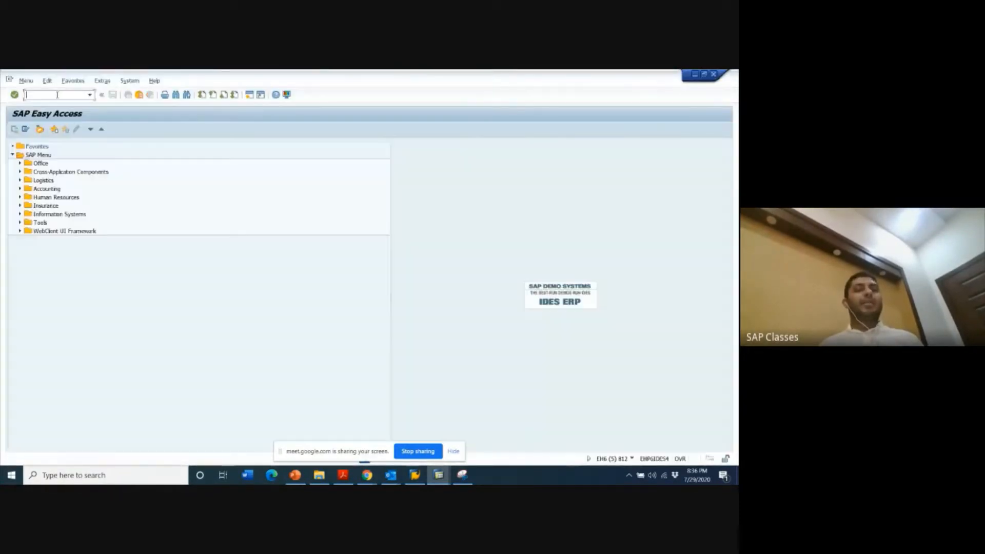
{"action": "type", "text": "FS00"}
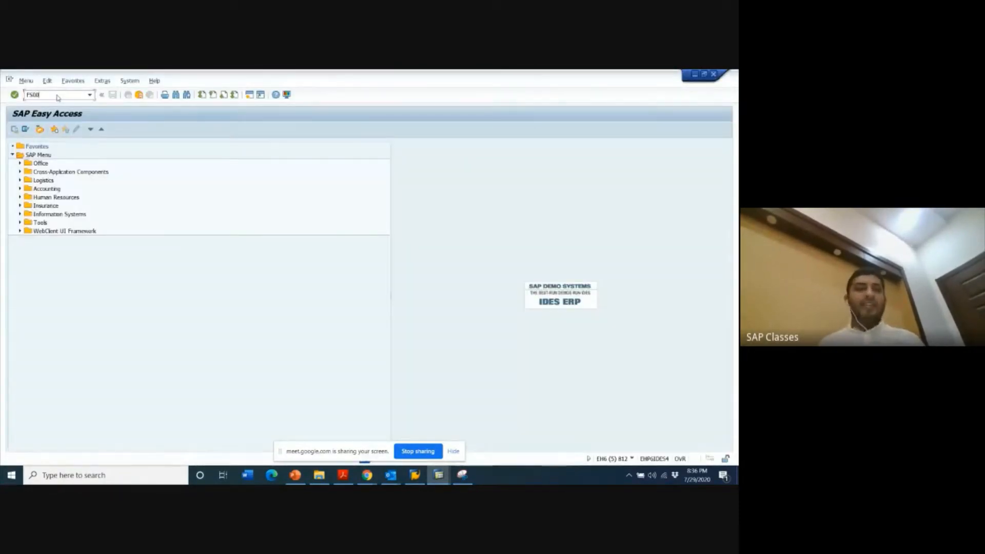
{"action": "key", "text": "Return"}
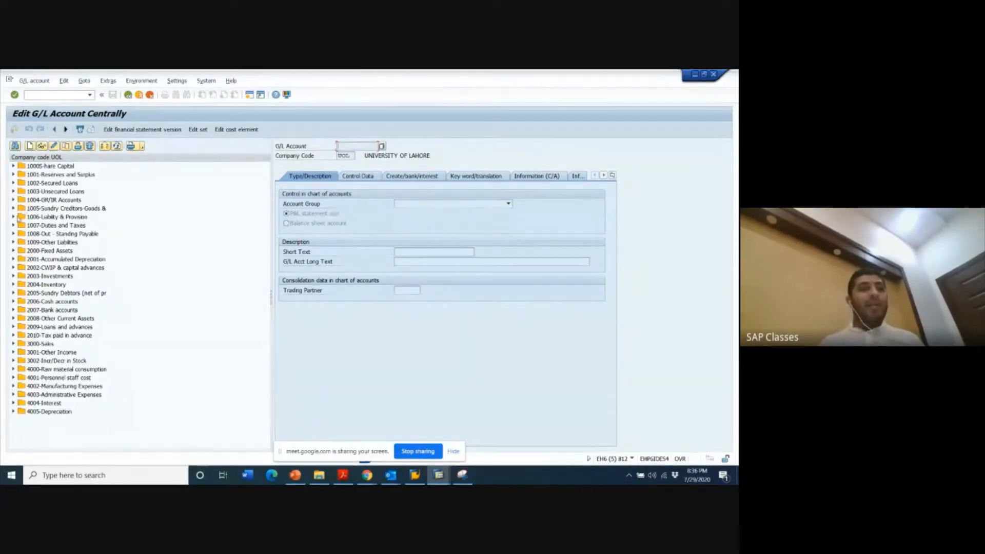
- Display the control data of G/L account 1006000 LOCAL MATERIAL VEN under 1006-Liability & Provision and return to the Create Vendor screen
{"action": "left_click", "coordinate": [14, 216]}
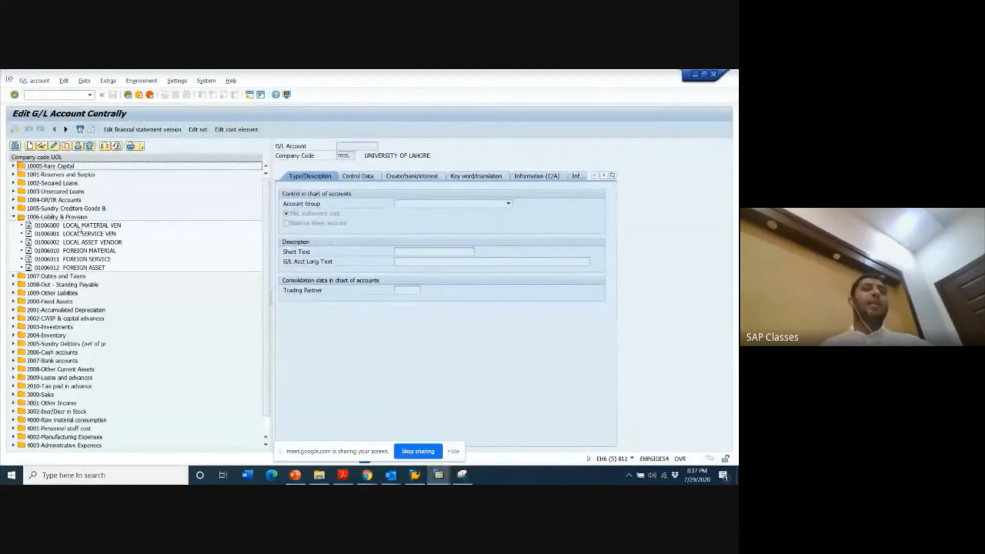
{"action": "left_click", "coordinate": [79, 227]}
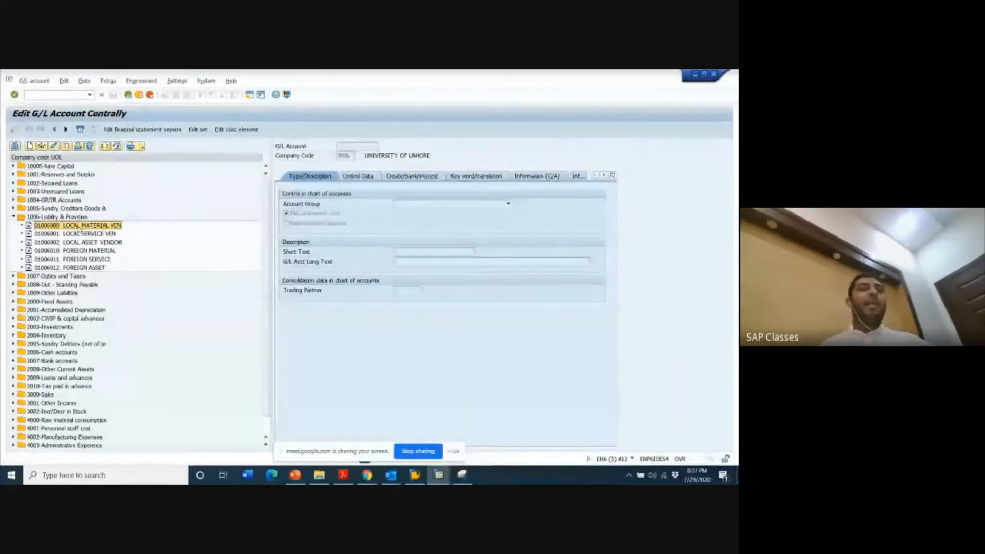
{"action": "double_click", "coordinate": [79, 229]}
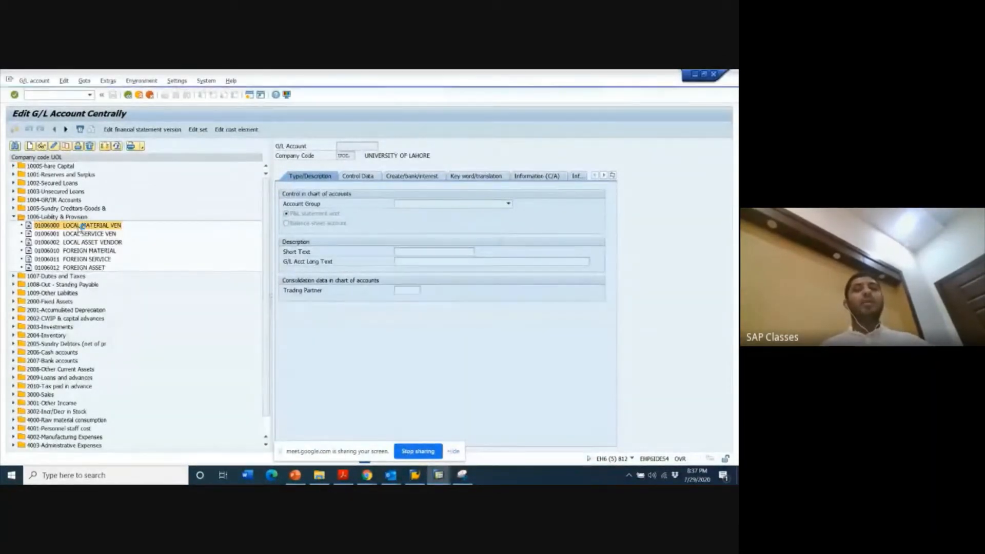
{"action": "left_click", "coordinate": [362, 178]}
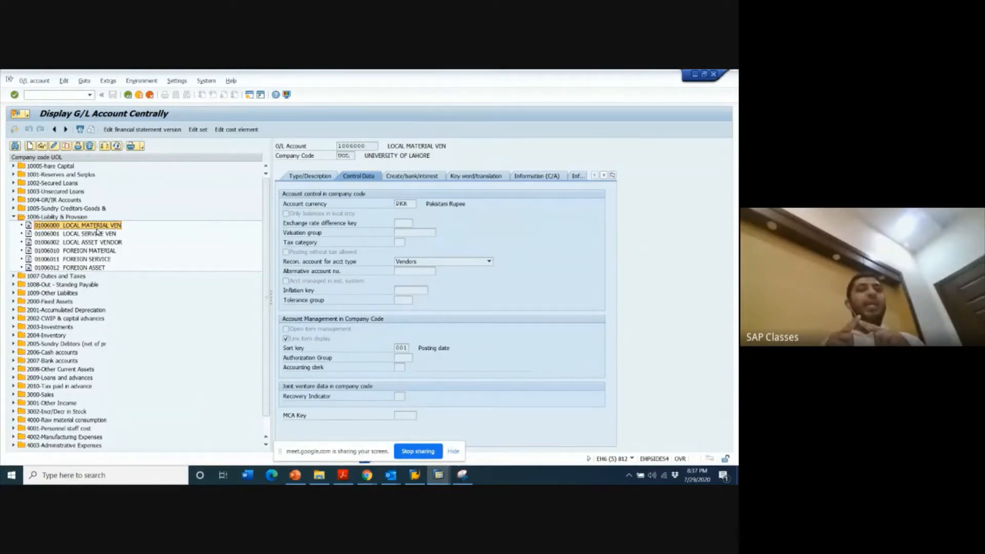
{"action": "key", "text": "alt+Tab"}
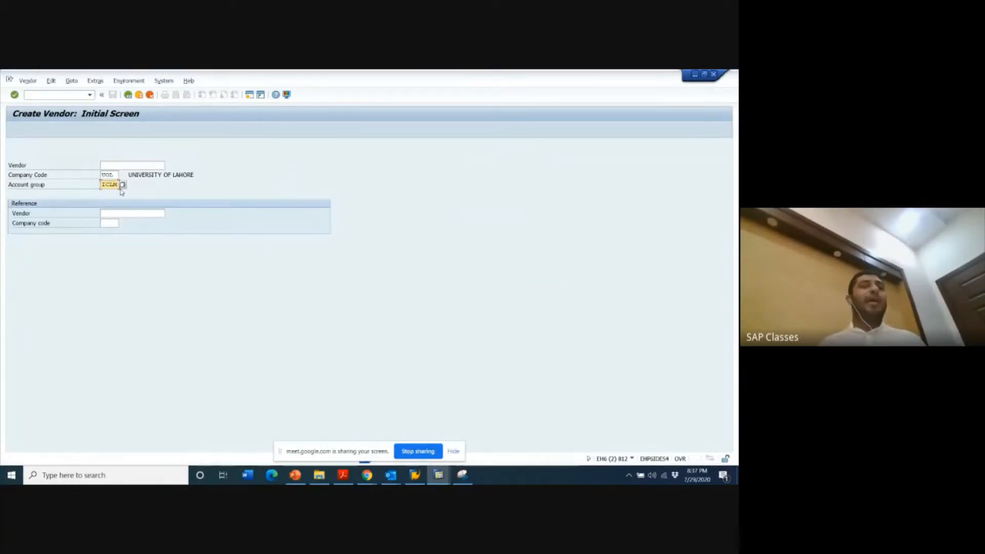
- Check G/L account 1006000 LOCAL MATERIAL VEN in the other session again, then proceed from the initial screen to the vendor's address data
{"action": "key", "text": "alt+Tab"}
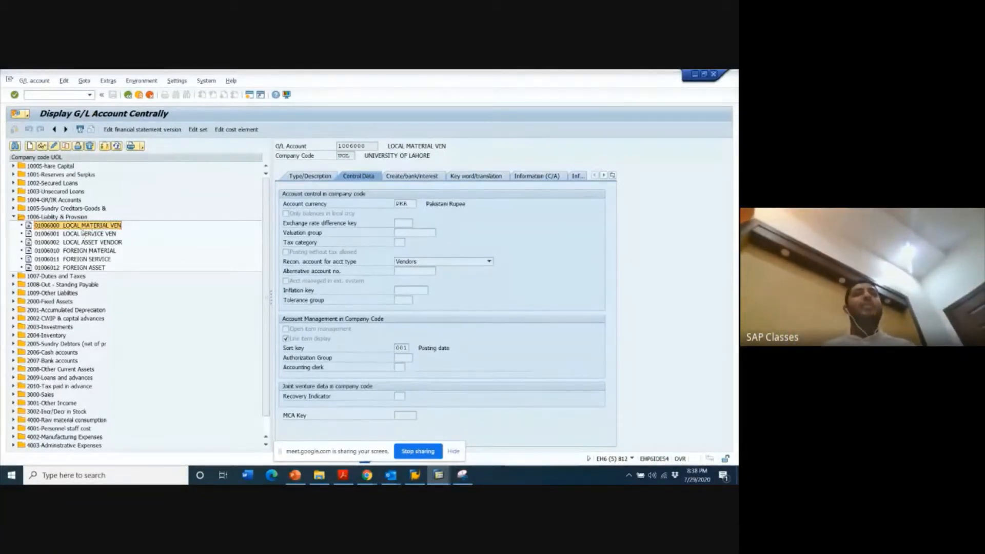
{"action": "key", "text": "alt+Tab"}
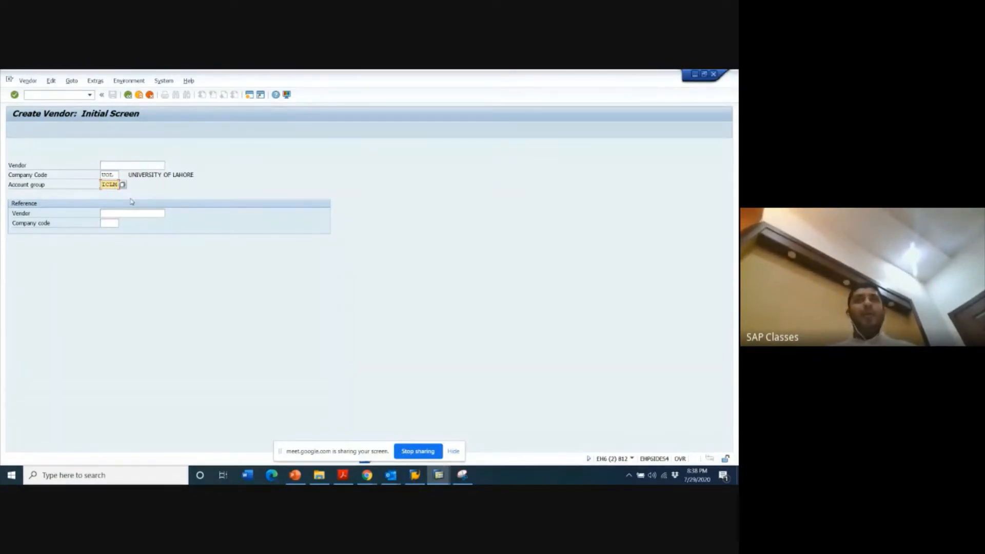
{"action": "key", "text": "Return"}
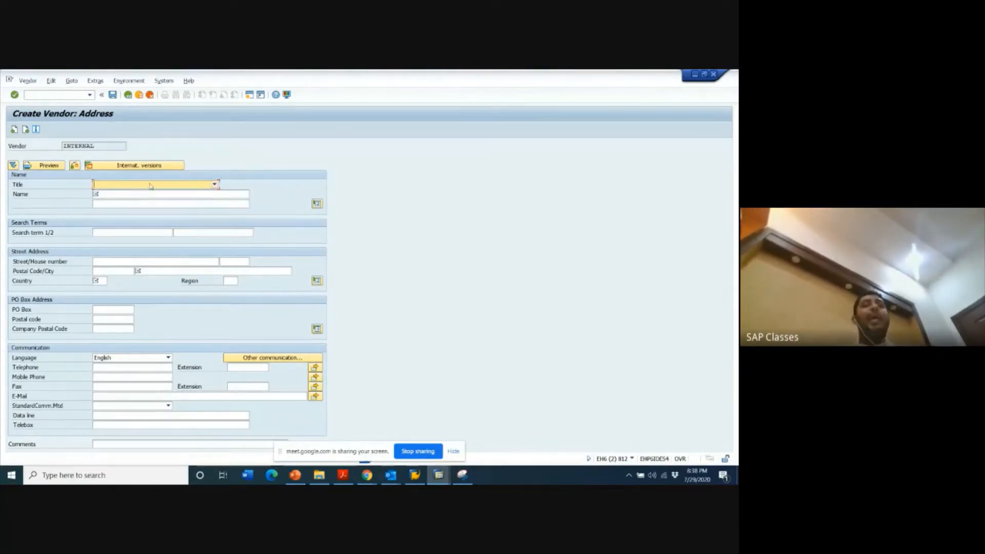
- Set the vendor's title to Company and its name to Unilever Pakistan
{"action": "left_click", "coordinate": [147, 185]}
{"action": "left_click", "coordinate": [144, 194]}
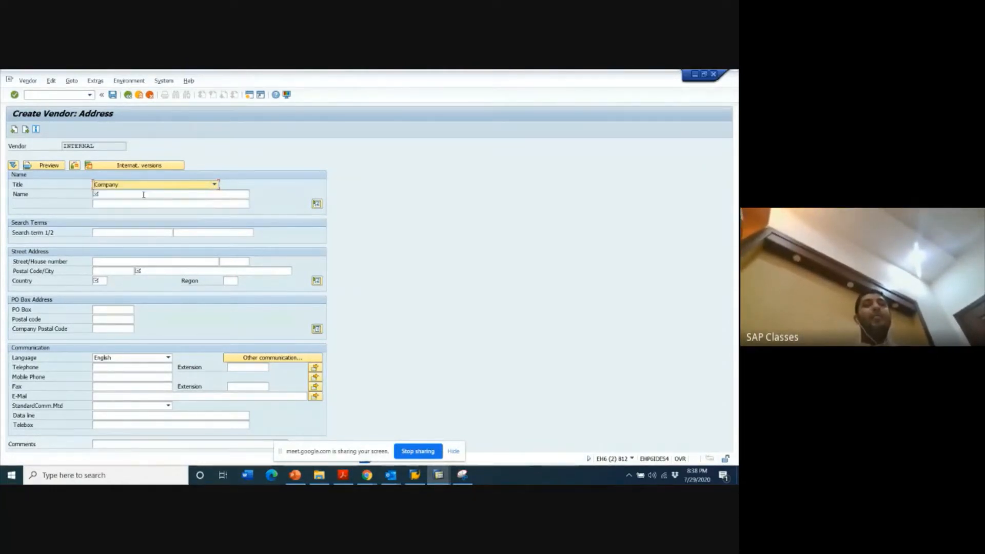
{"action": "left_click", "coordinate": [119, 195]}
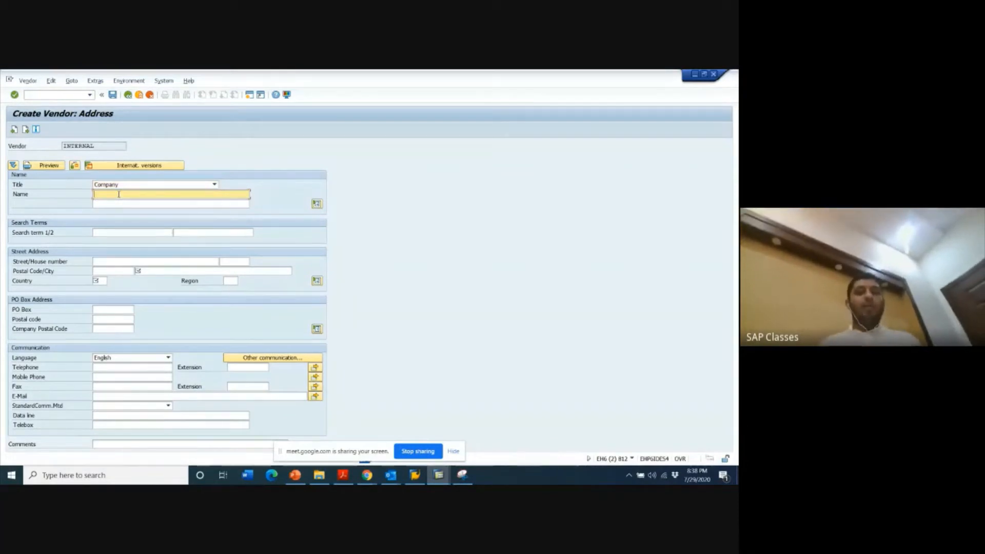
{"action": "type", "text": "Un"}
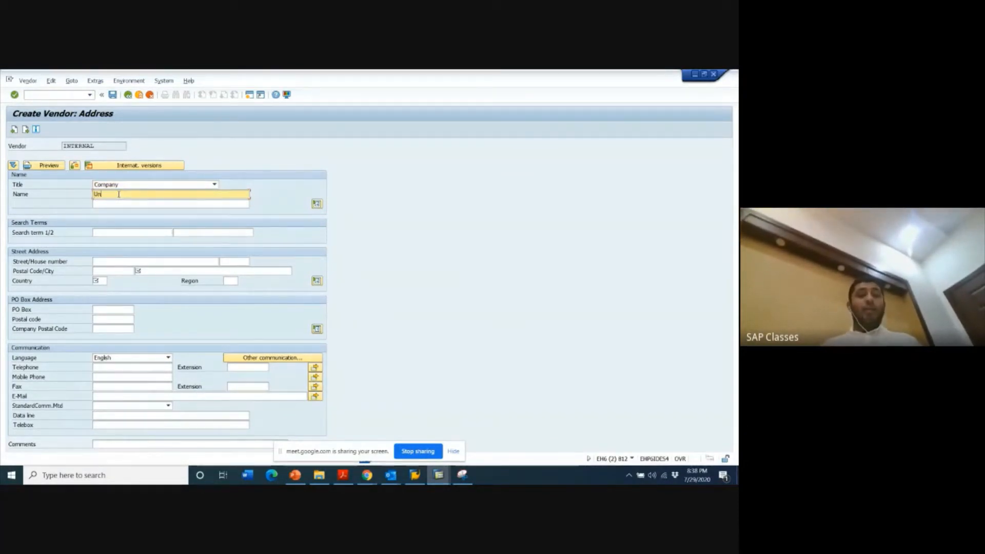
{"action": "type", "text": "i"}
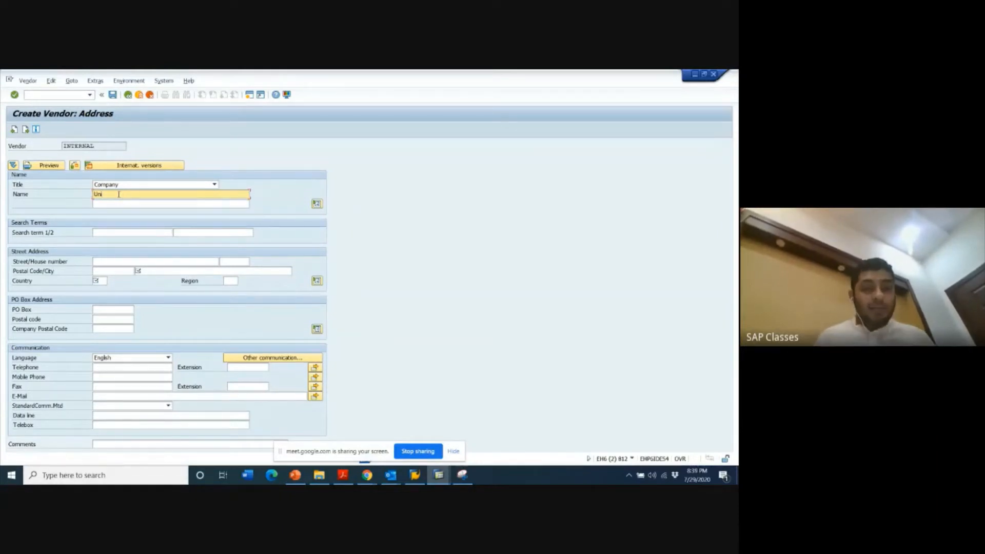
{"action": "type", "text": "lev"}
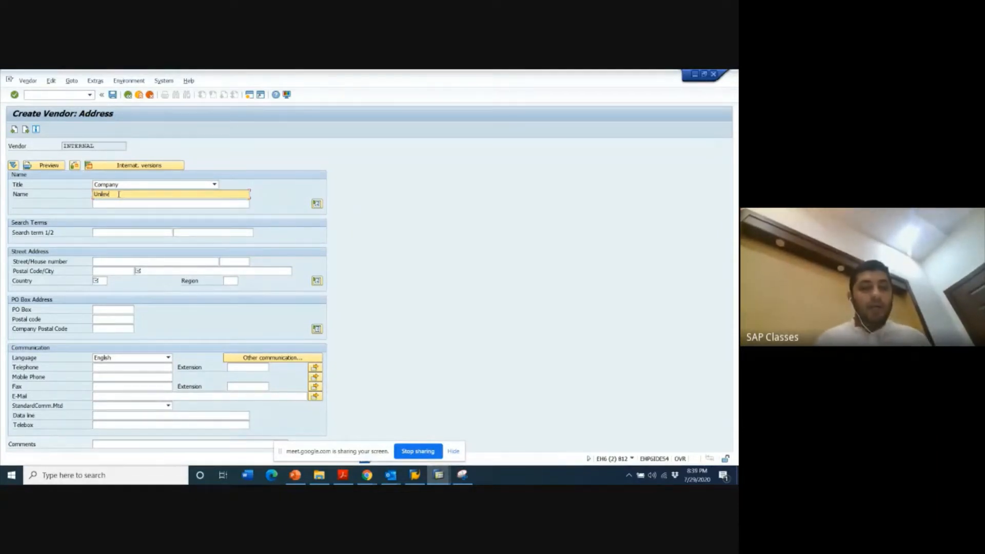
{"action": "type", "text": "lever Pakistan"}
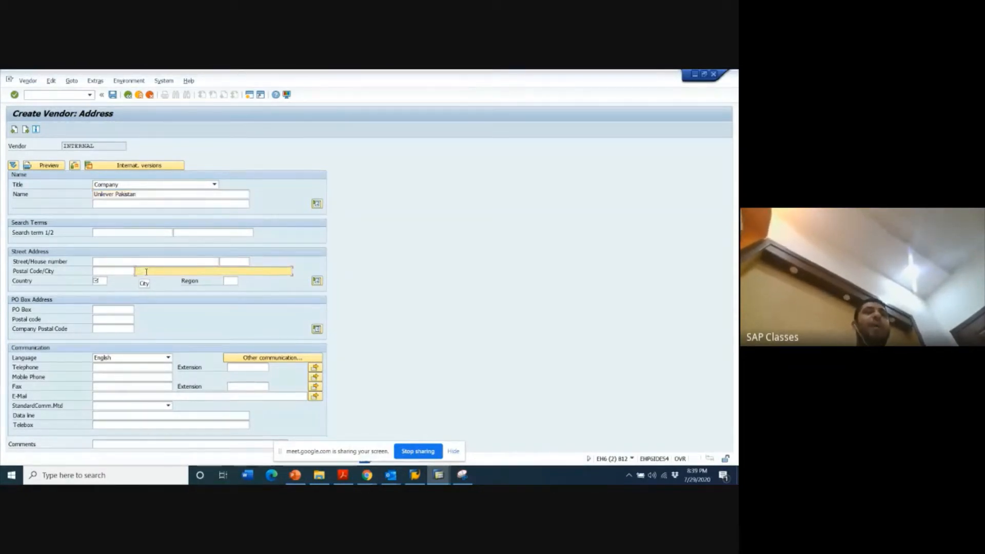
- Try to continue past the address data with the city and country left empty
{"action": "left_click", "coordinate": [102, 280]}
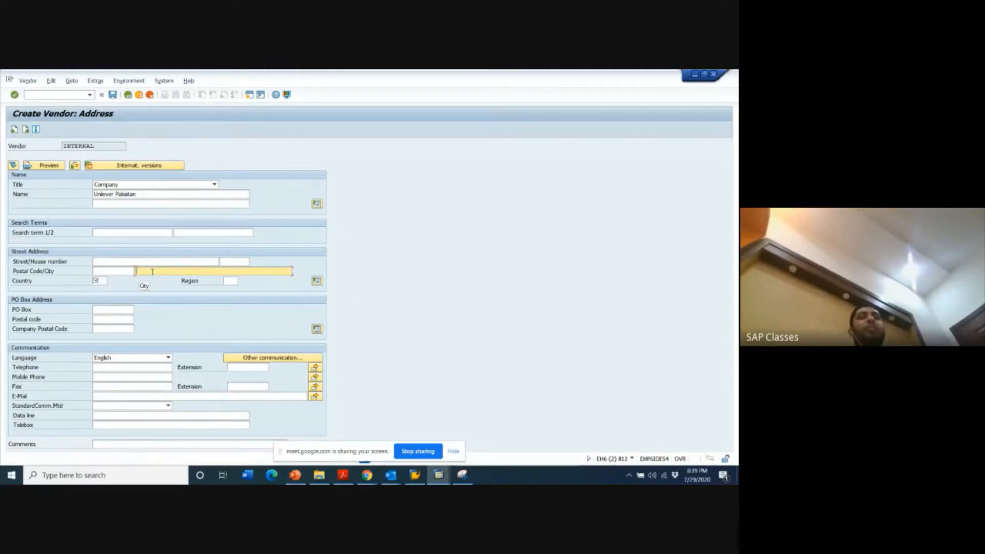
{"action": "left_click", "coordinate": [147, 262]}
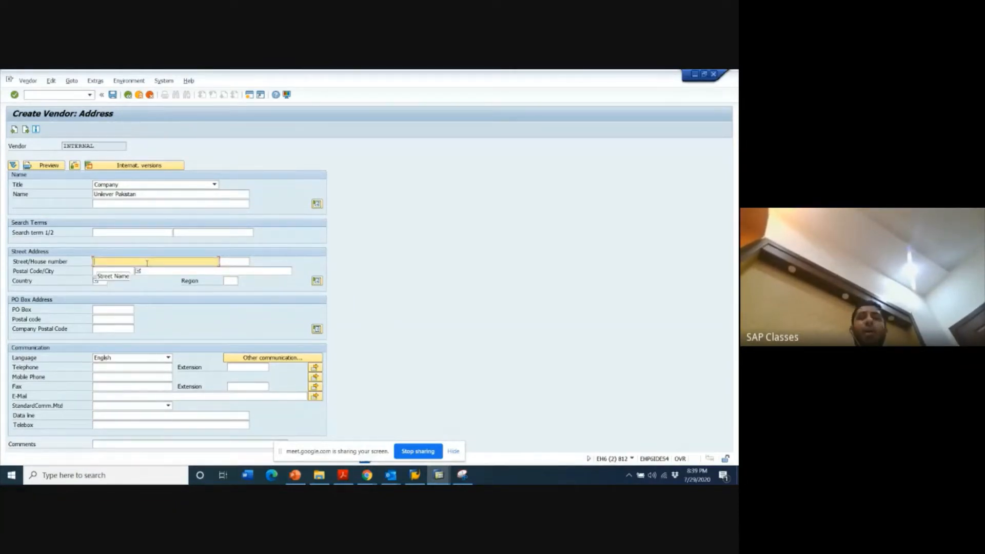
{"action": "left_click", "coordinate": [27, 129]}
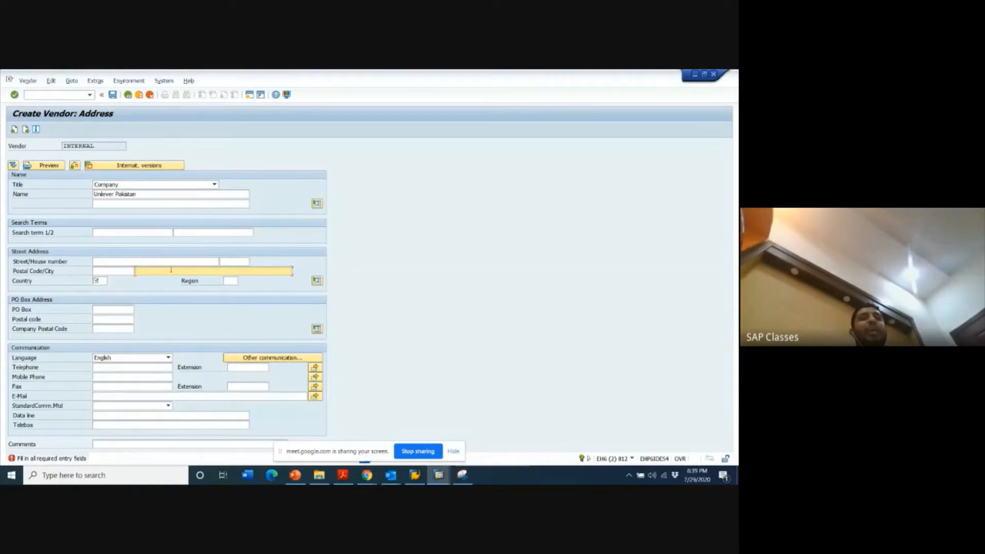
- Enter LAHORE as the city in the vendor's street address
{"action": "type", "text": "Lah"}
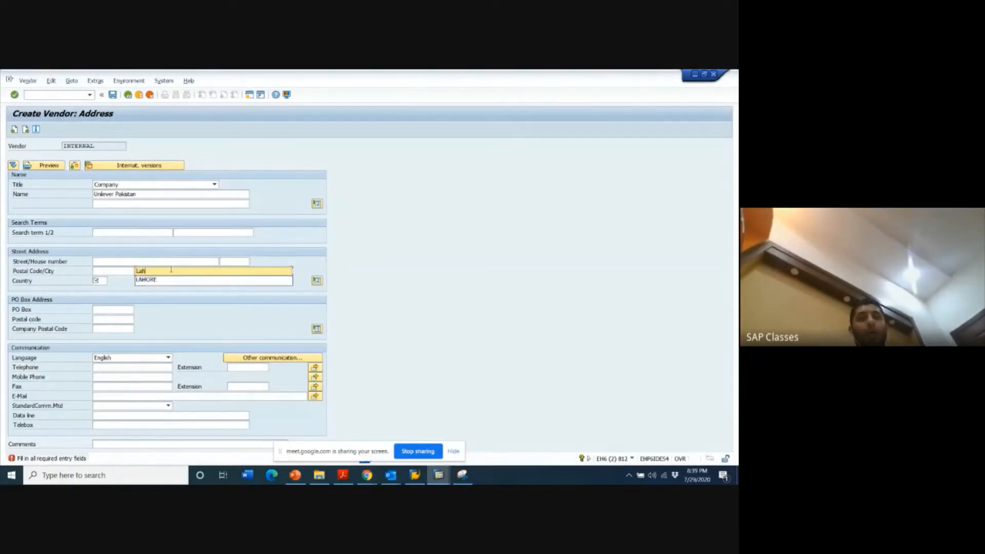
{"action": "type", "text": "ore"}
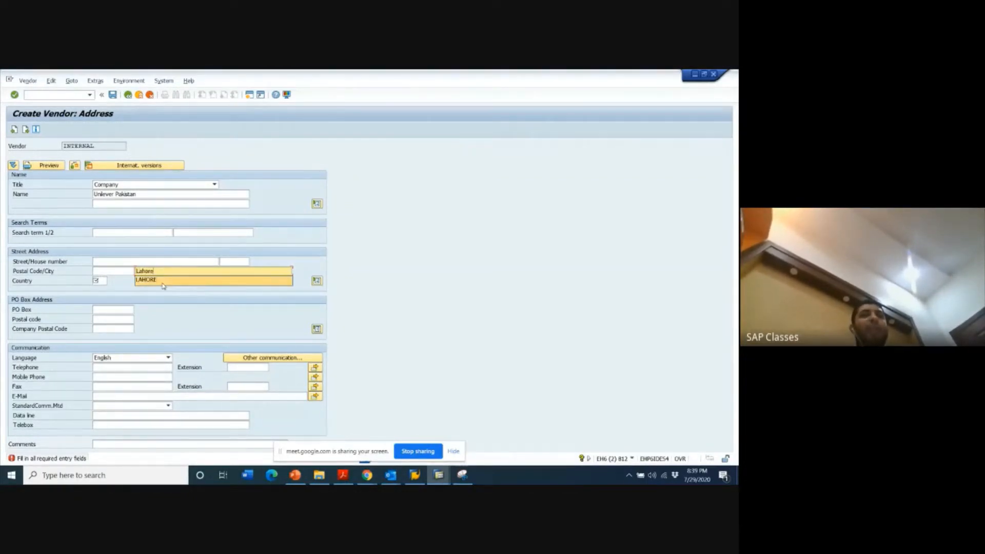
{"action": "left_click", "coordinate": [162, 281]}
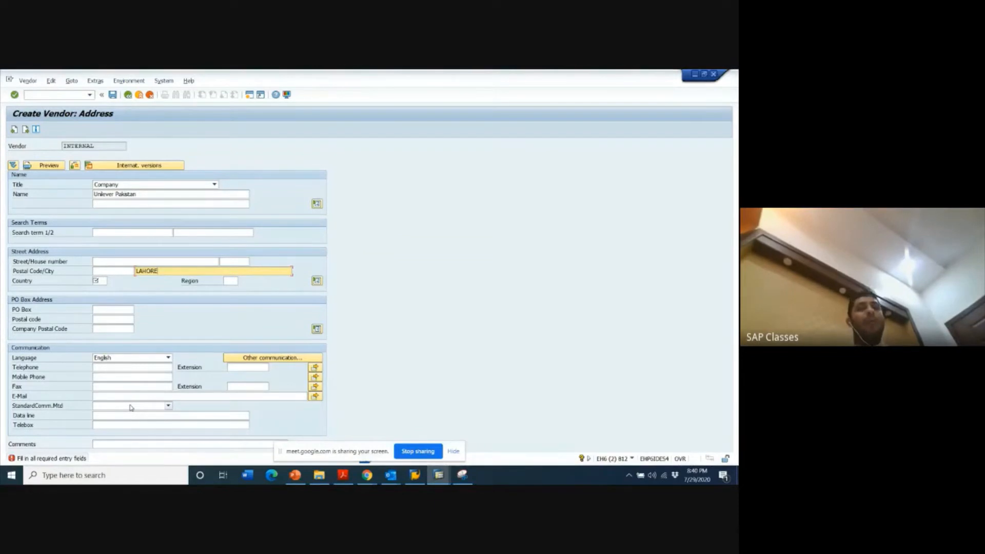
- Review the communication language and standard communication method options, keeping English and choosing no method
{"action": "left_click", "coordinate": [113, 359]}
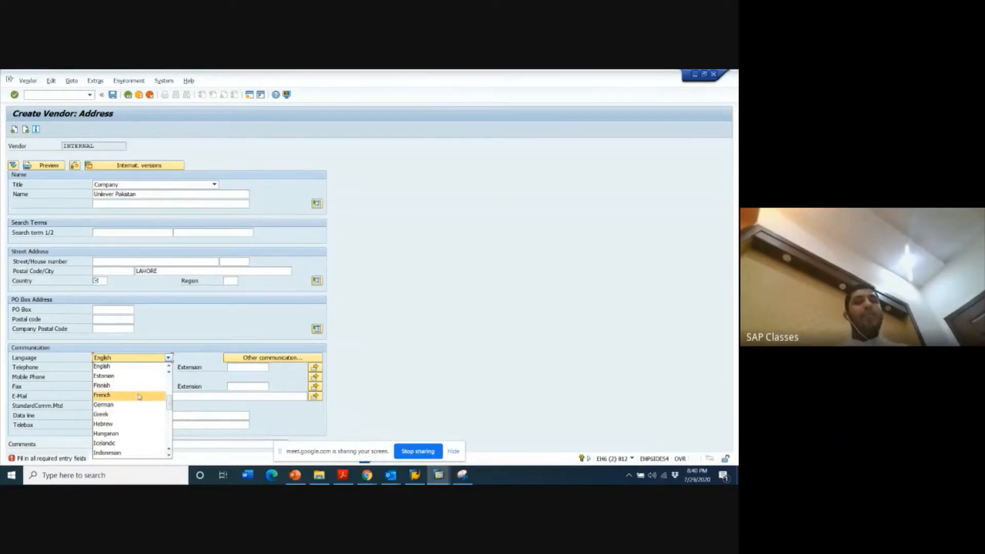
{"action": "left_click", "coordinate": [110, 365]}
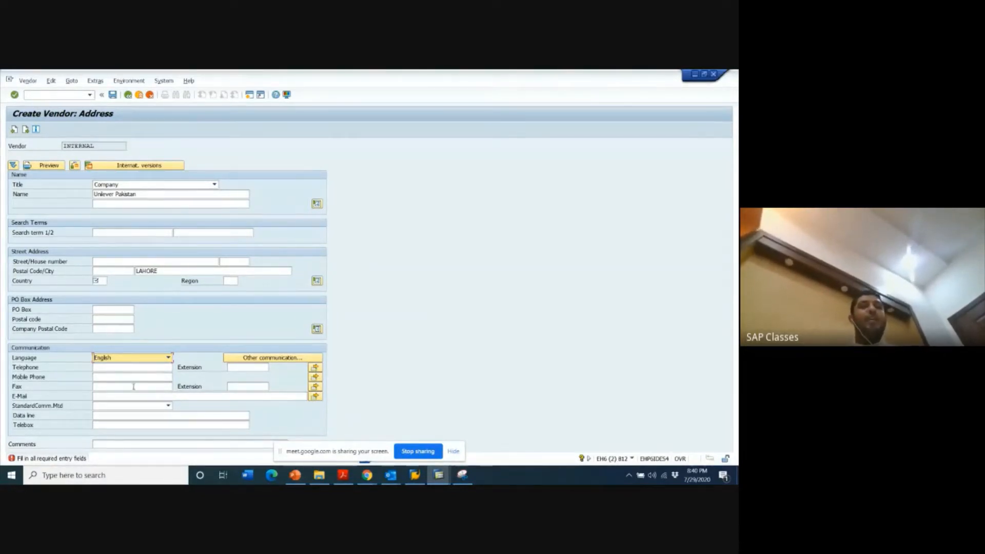
{"action": "left_click", "coordinate": [136, 406]}
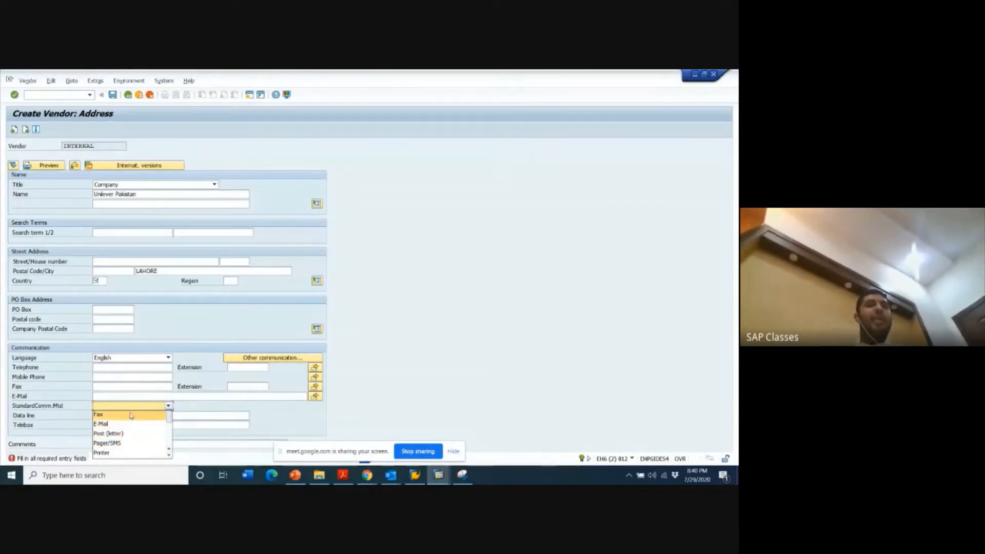
{"action": "left_click", "coordinate": [278, 422]}
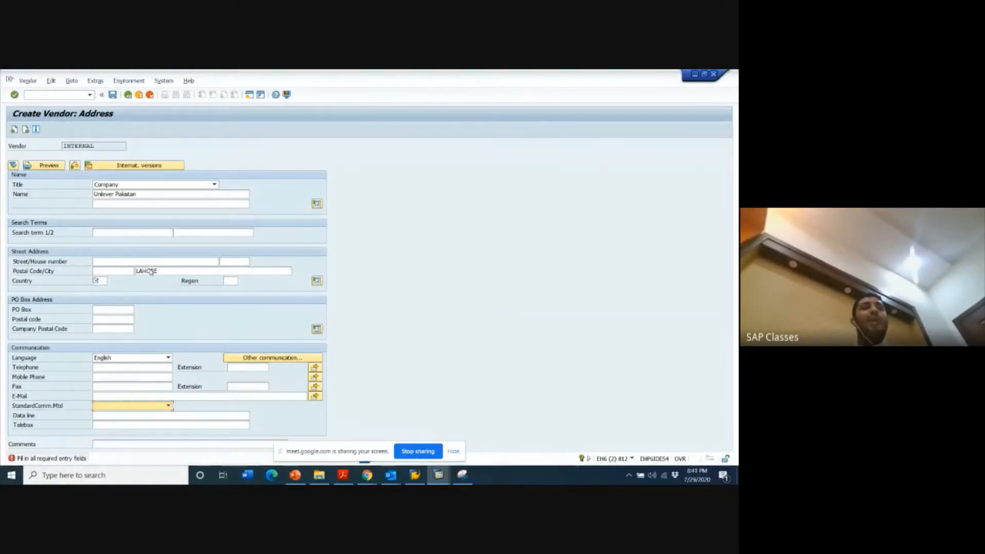
- Set the vendor's country to PK and proceed to the vendor's control data
{"action": "left_click", "coordinate": [97, 279]}
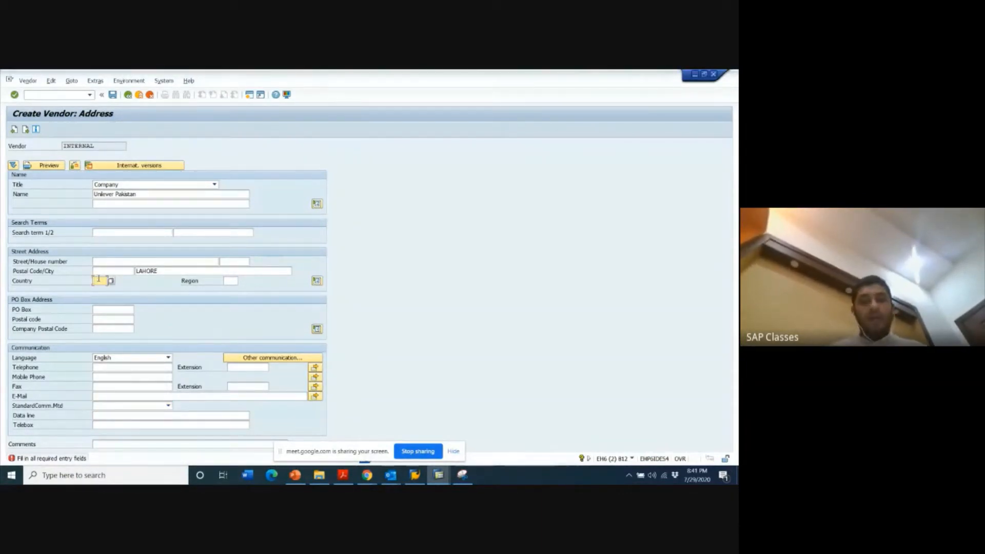
{"action": "type", "text": "PK"}
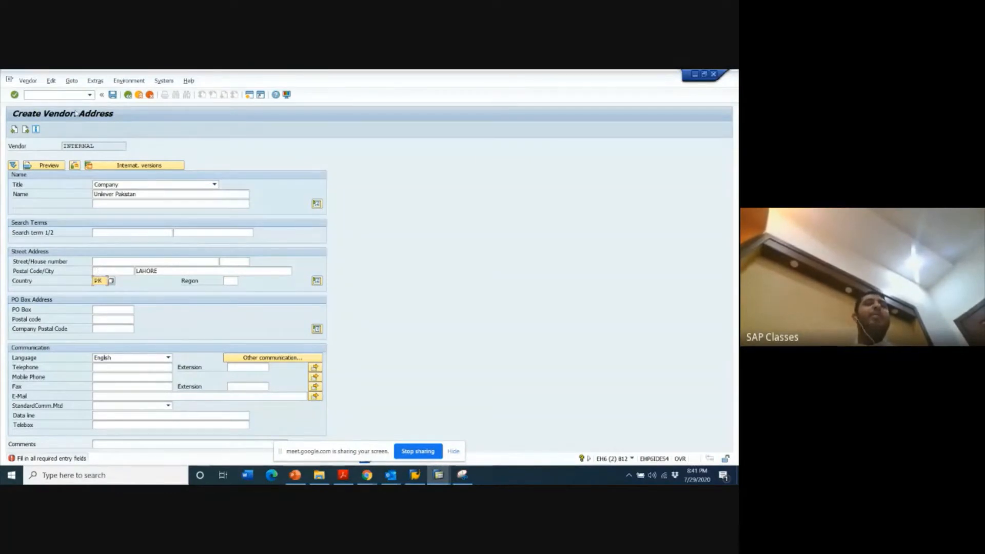
{"action": "left_click", "coordinate": [26, 130]}
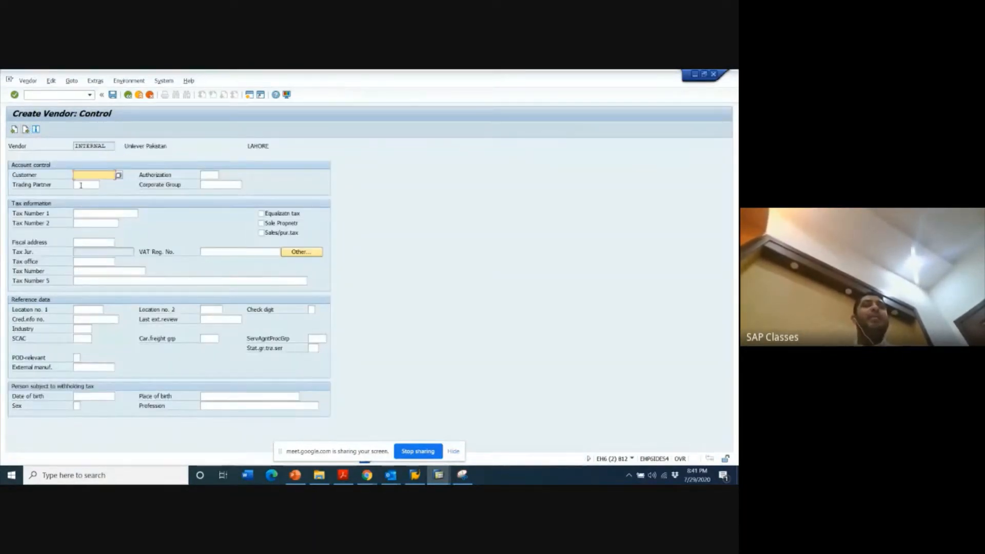
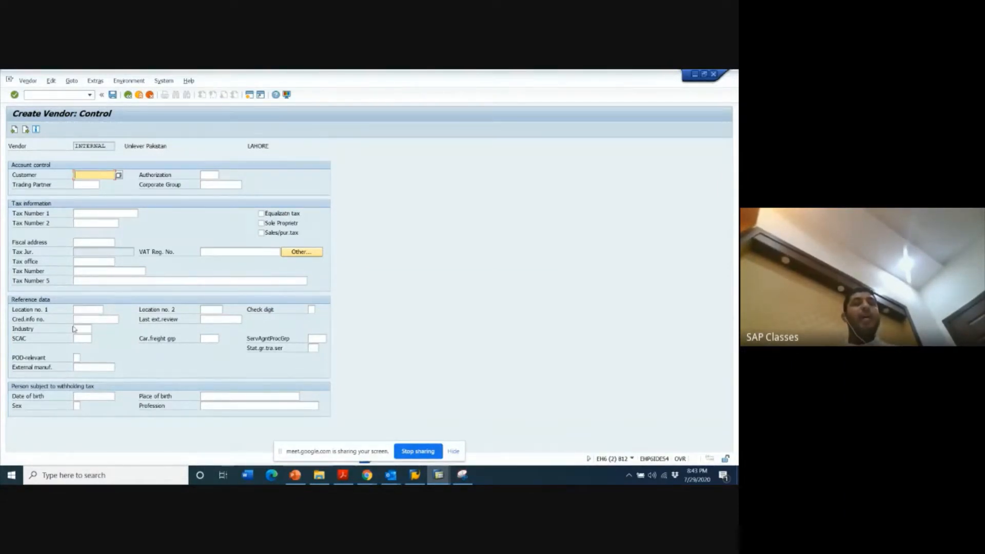
- Review the industry key options, leave the industry empty, and proceed to the vendor's payment transactions to look through the bank details columns
{"action": "left_click", "coordinate": [77, 329]}
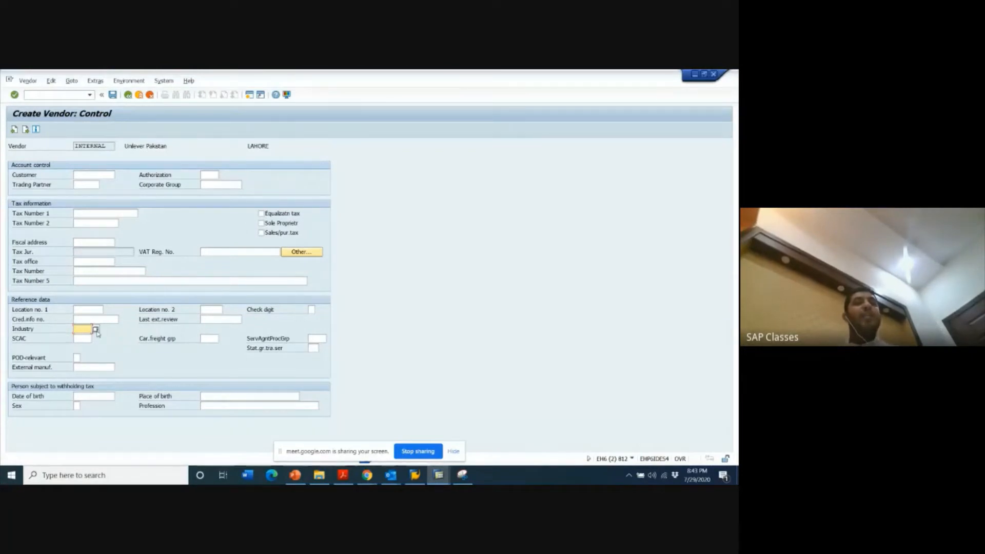
{"action": "left_click", "coordinate": [95, 330]}
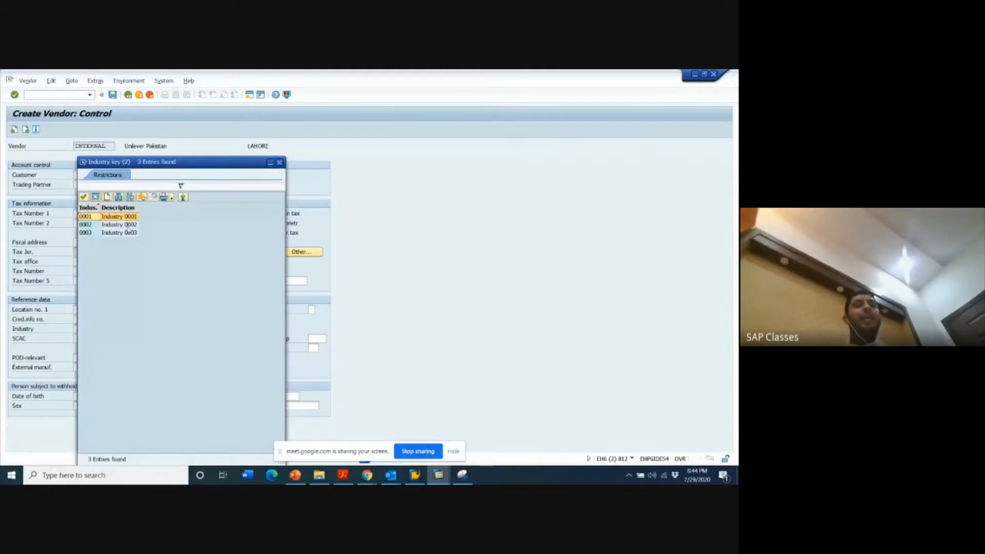
{"action": "key", "text": "Escape"}
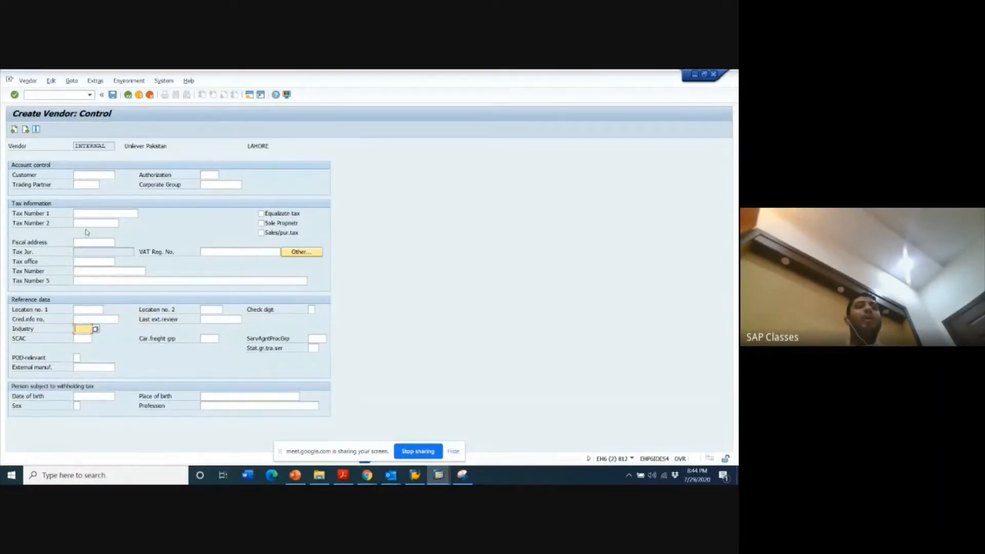
{"action": "left_click", "coordinate": [25, 130]}
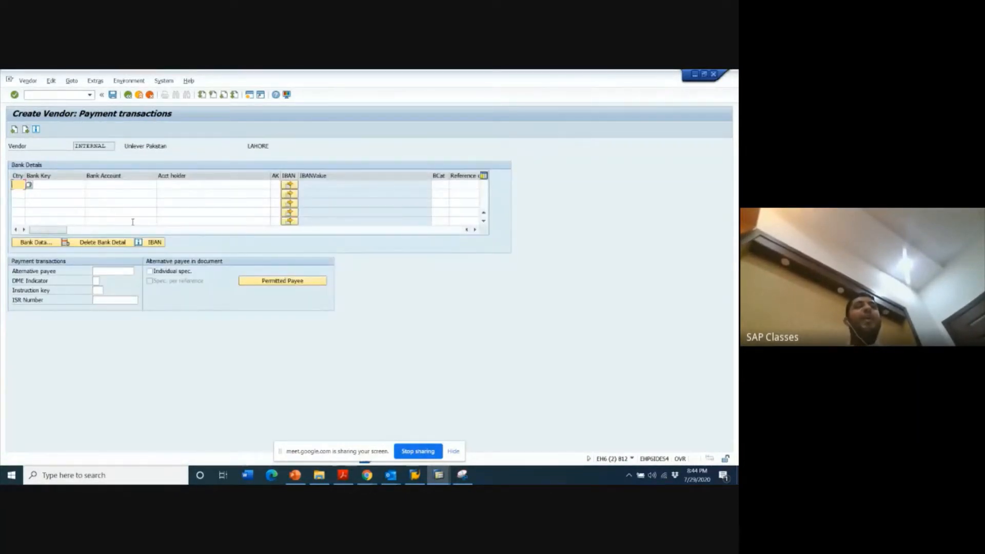
{"action": "left_click_drag", "start_coordinate": [47, 230], "coordinate": [132, 231]}
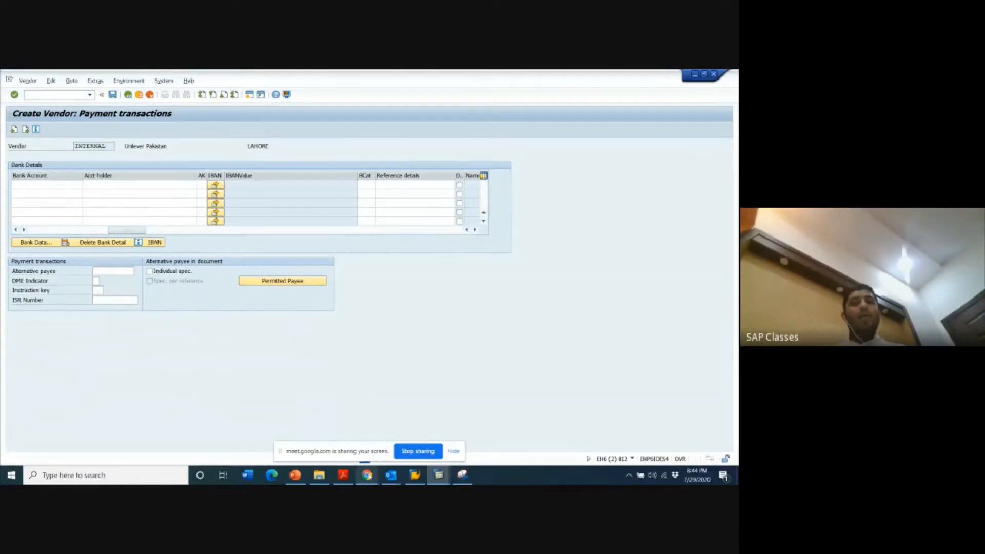
- Switch to the Google Meet window to check the meeting chat, and return to the vendor's payment transactions in SAP
{"action": "left_click", "coordinate": [367, 475]}
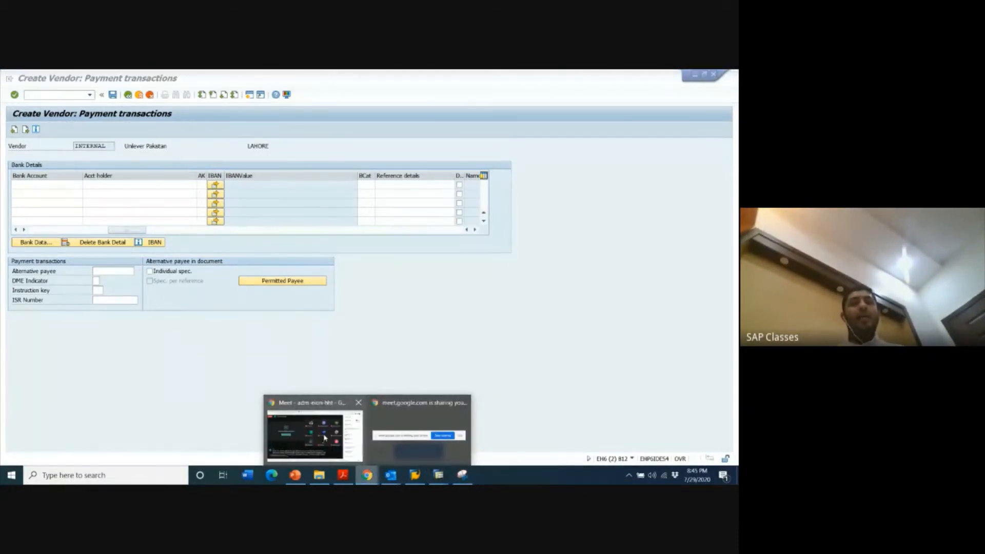
{"action": "left_click", "coordinate": [346, 437]}
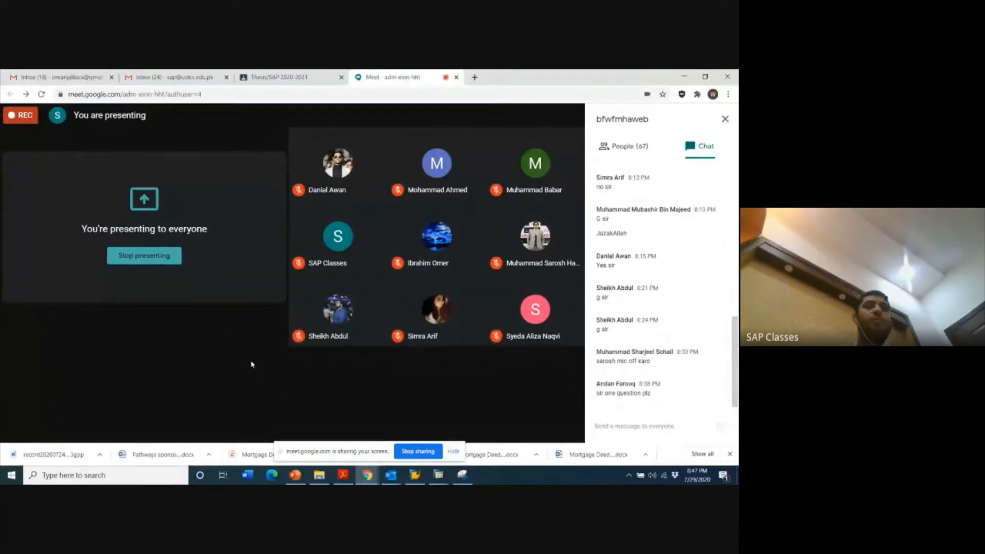
{"action": "mouse_move", "coordinate": [304, 395]}
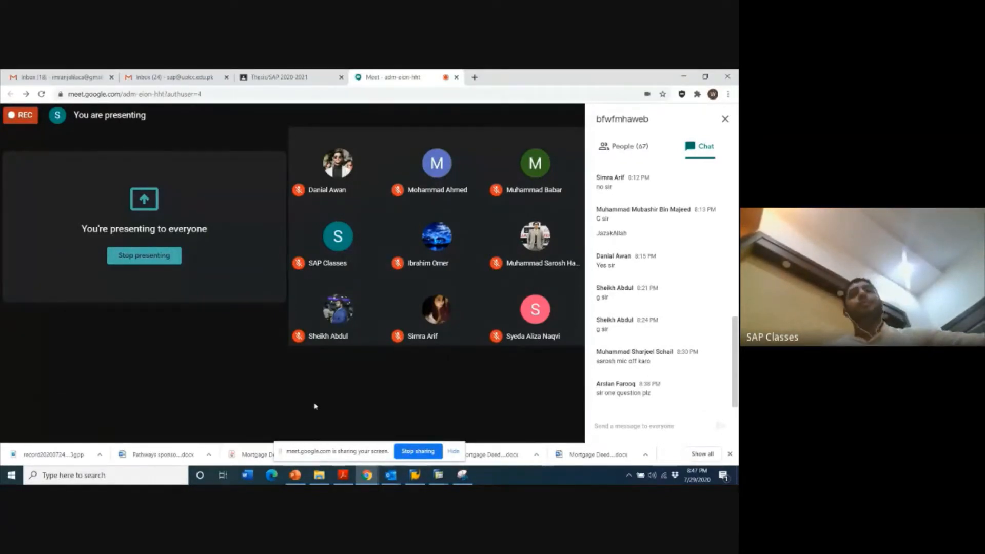
{"action": "left_click", "coordinate": [416, 476]}
{"action": "left_click", "coordinate": [439, 475]}
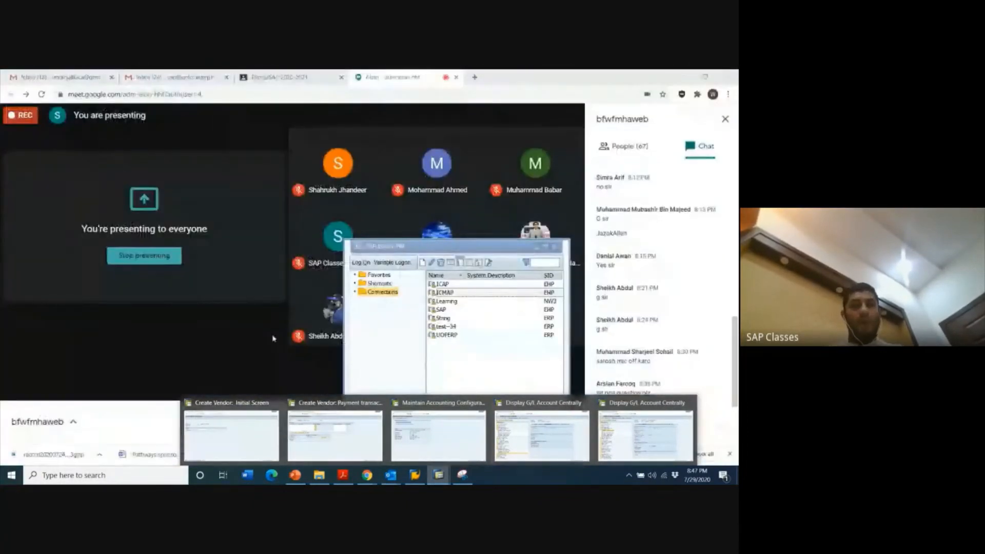
{"action": "mouse_move", "coordinate": [314, 426]}
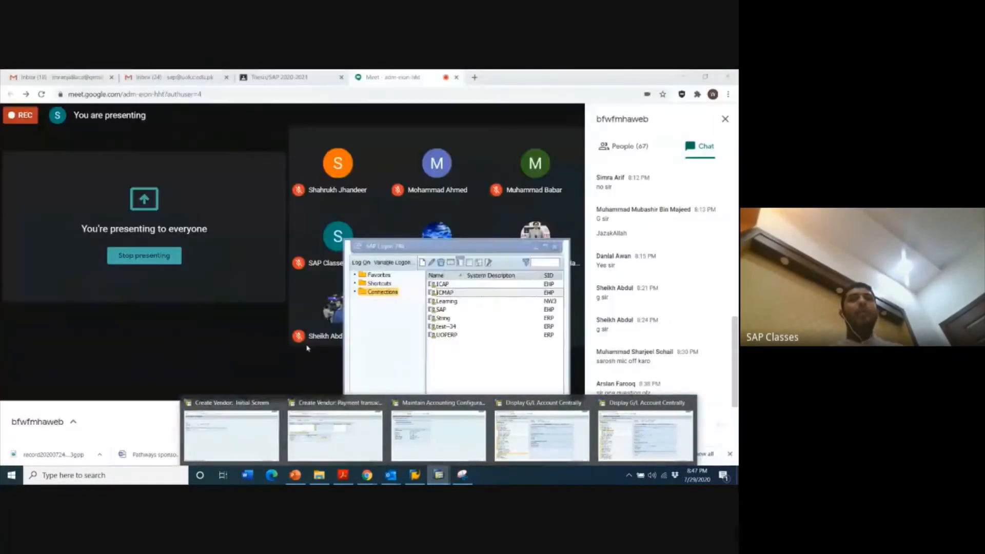
{"action": "left_click", "coordinate": [307, 346]}
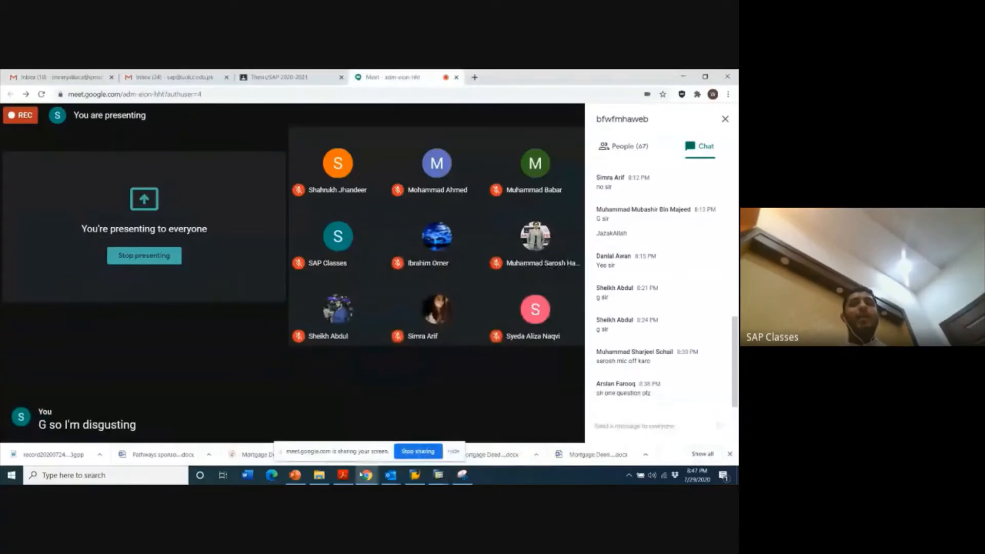
{"action": "left_click", "coordinate": [438, 475]}
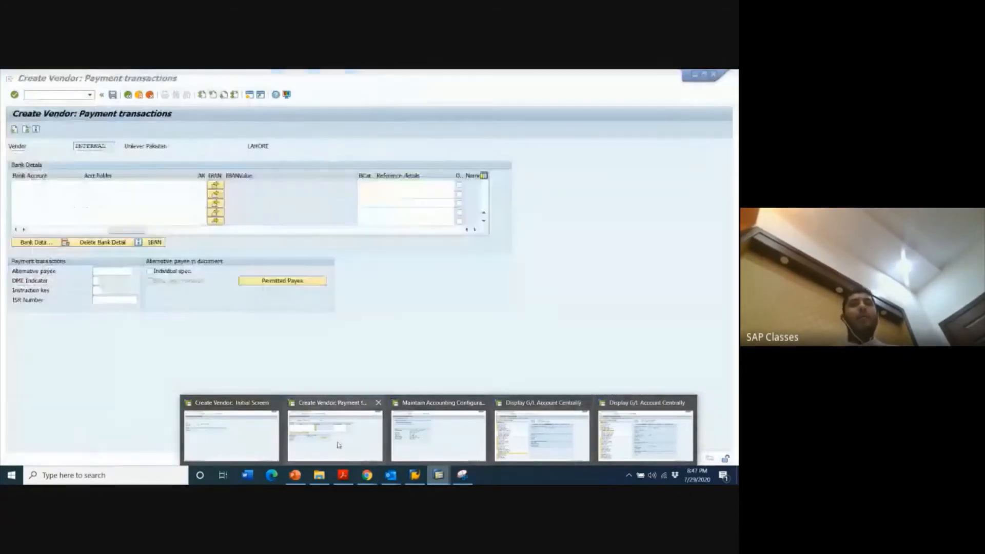
{"action": "left_click", "coordinate": [339, 445]}
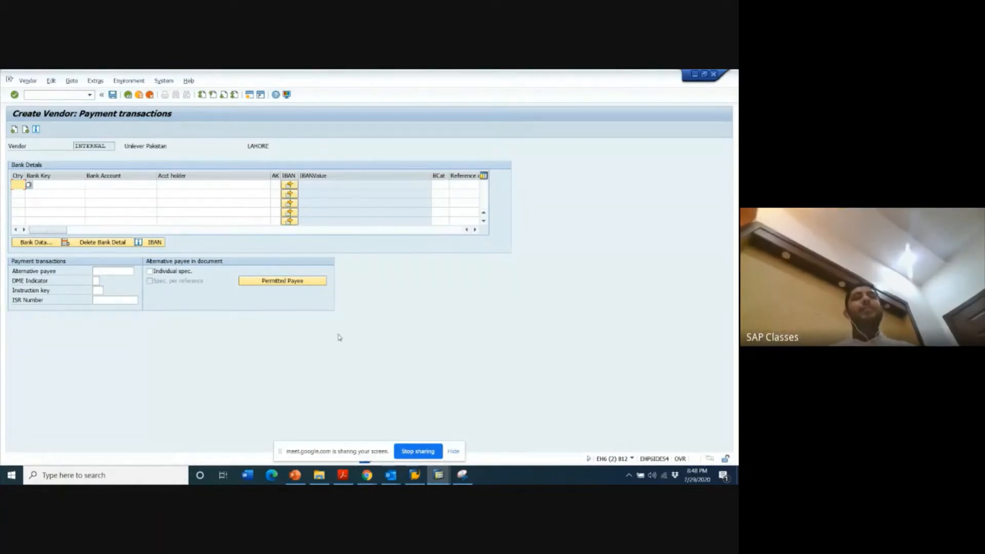
- Proceed to the vendor's accounting information with the bank details empty, and try to continue without a reconciliation account
{"action": "left_click", "coordinate": [26, 130]}
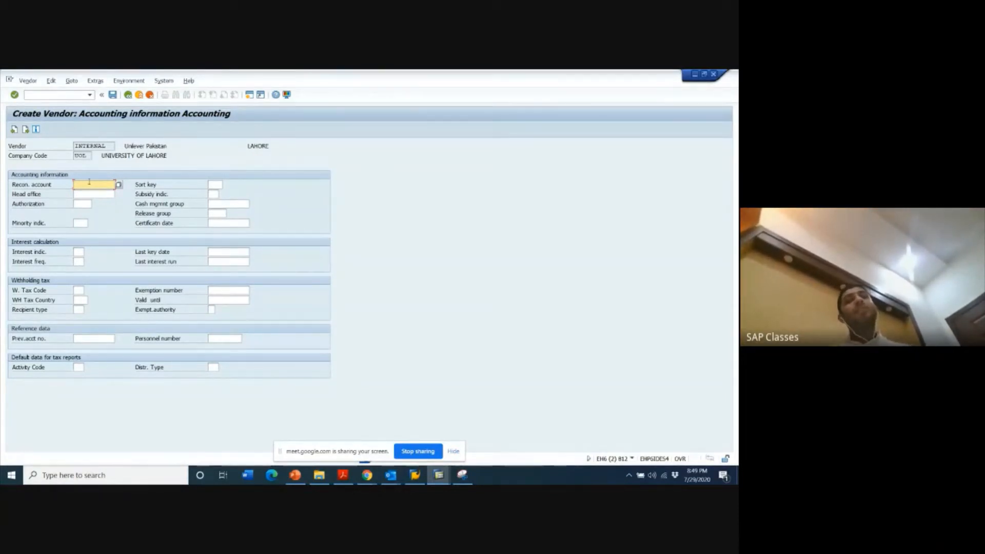
{"action": "left_click", "coordinate": [27, 131]}
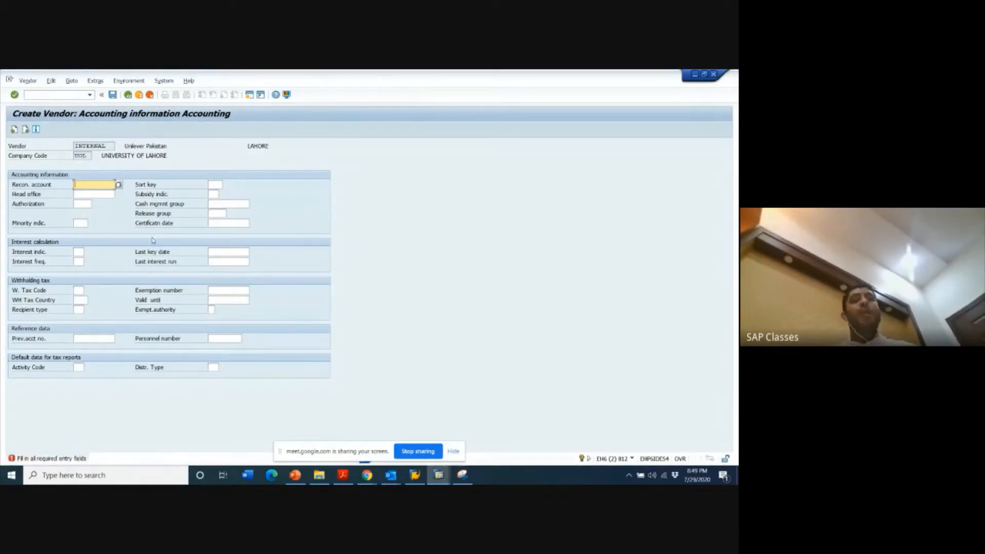
- Look up the LOCAL MATERIAL VEN account under group 1006 in the G/L account display, and return to the vendor's accounting information
{"action": "left_click", "coordinate": [439, 475]}
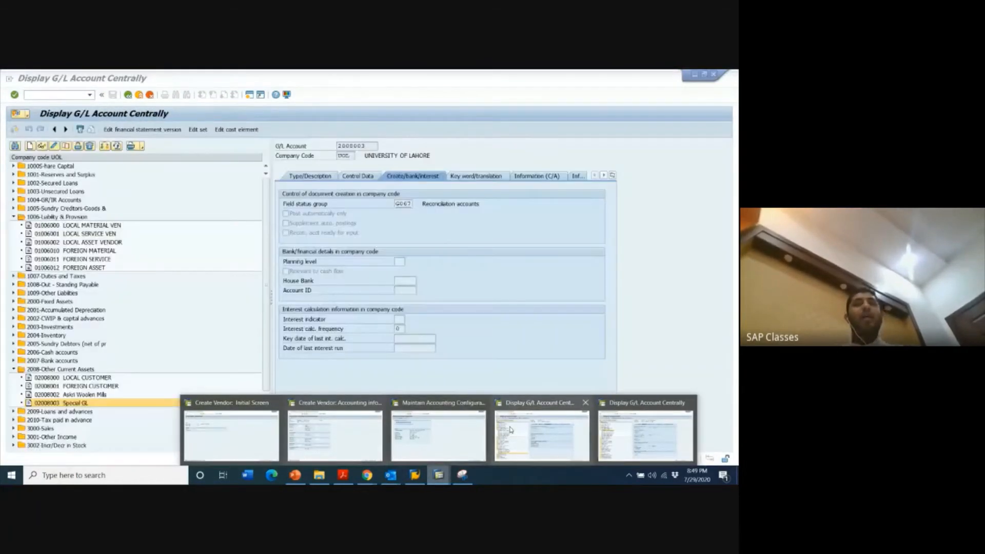
{"action": "left_click", "coordinate": [510, 430]}
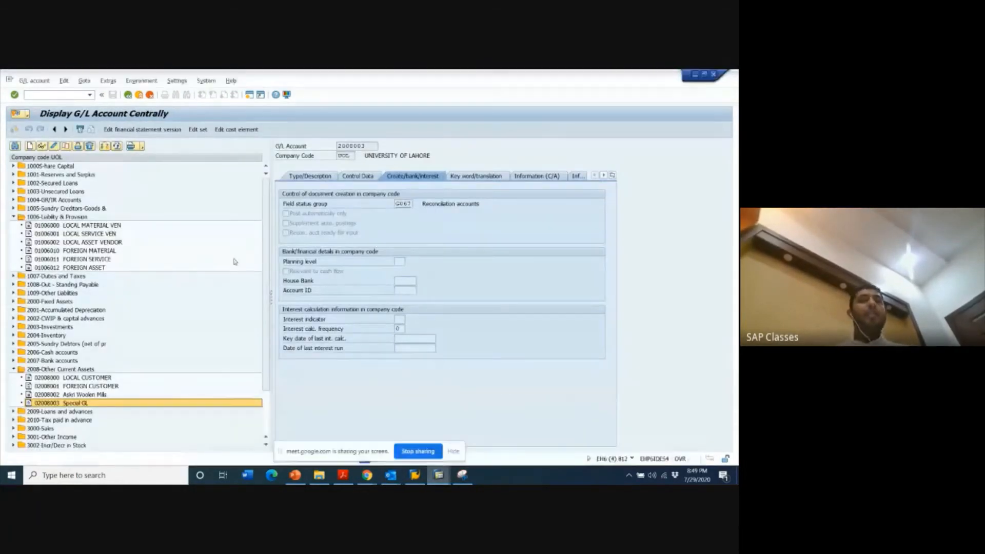
{"action": "left_click", "coordinate": [95, 226]}
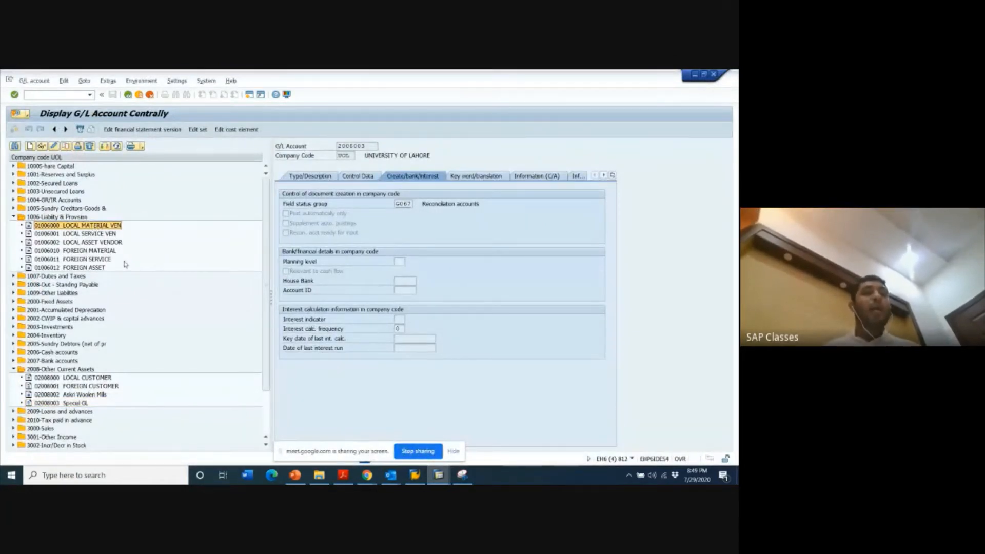
{"action": "key", "text": "alt+Tab"}
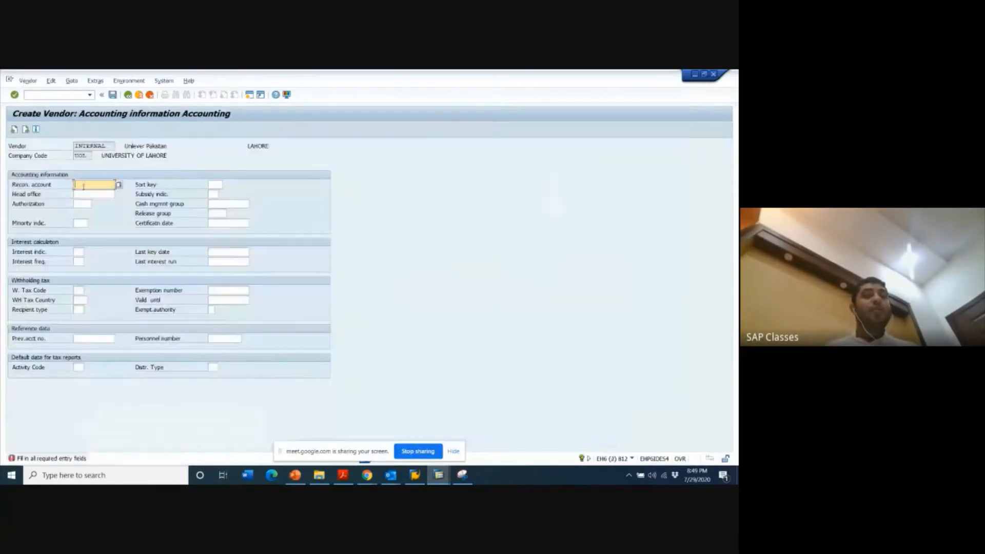
- Enter 1006000 as the vendor's reconciliation account and proceed to the accounting payment transactions
{"action": "type", "text": "1006"}
{"action": "type", "text": "000"}
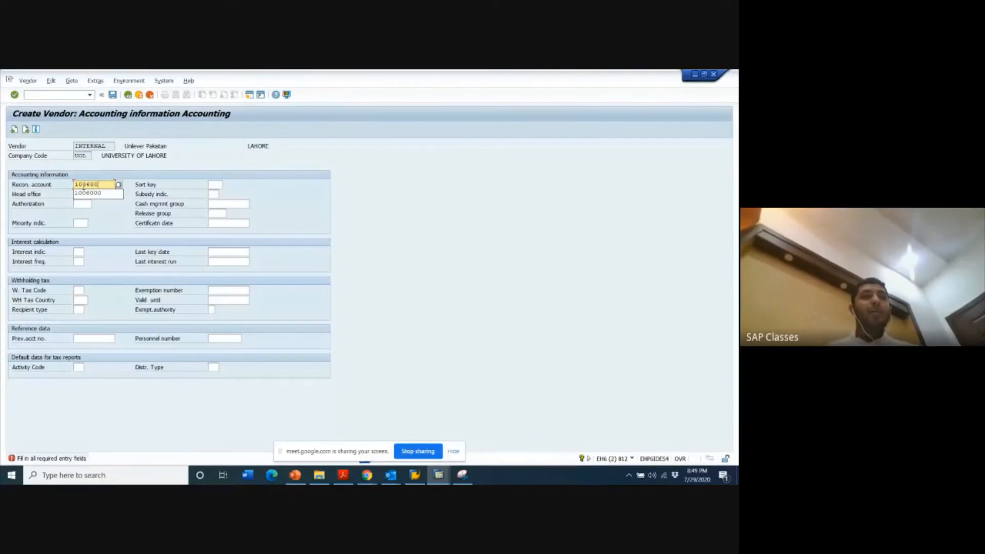
{"action": "left_click", "coordinate": [261, 192]}
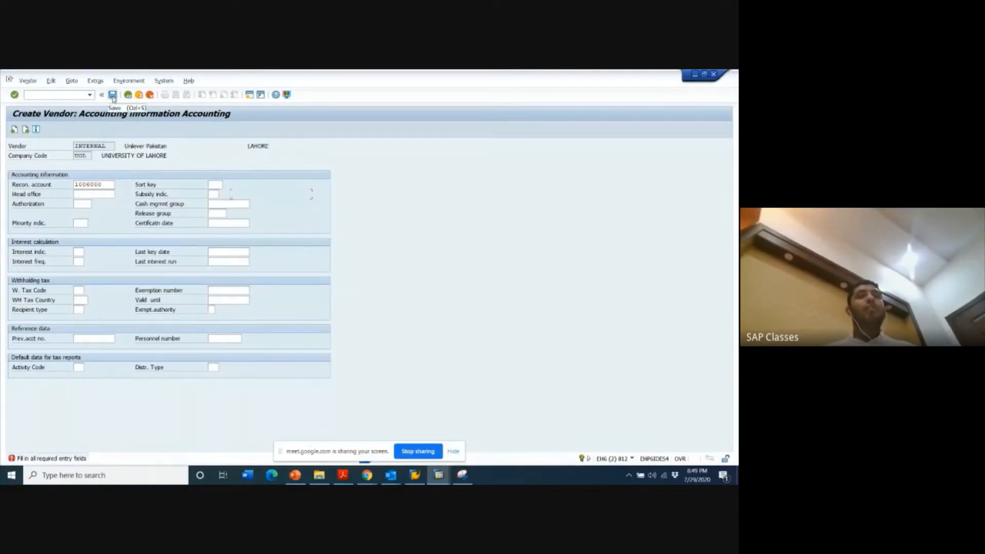
{"action": "left_click", "coordinate": [26, 129]}
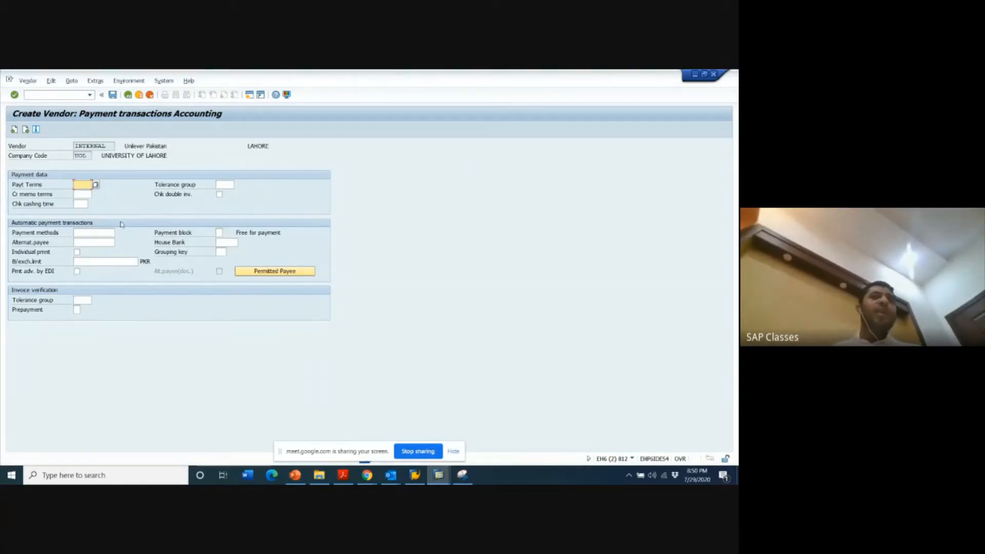
- Leave the payment methods and the invoice verification tolerance group empty, and save the new vendor
{"action": "left_click", "coordinate": [100, 233]}
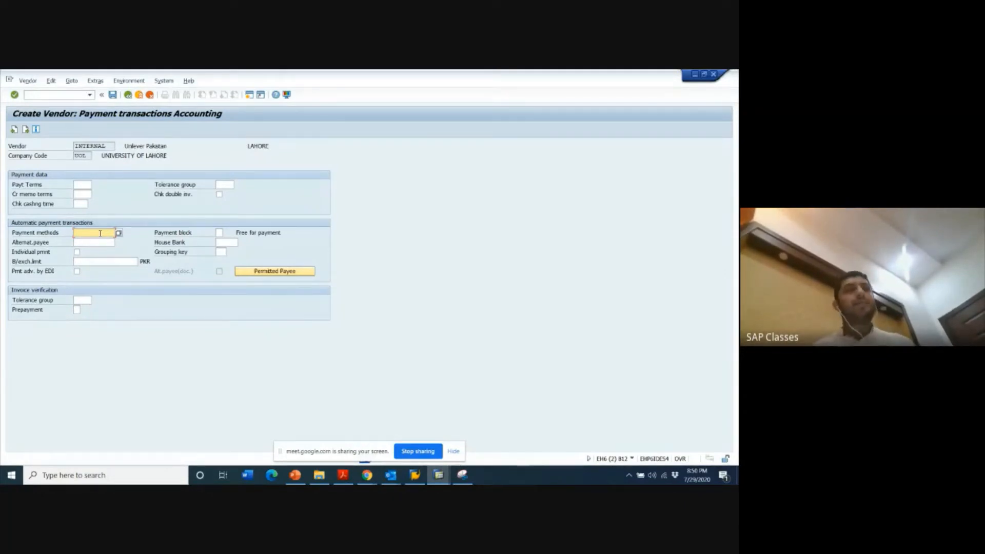
{"action": "left_click", "coordinate": [77, 299]}
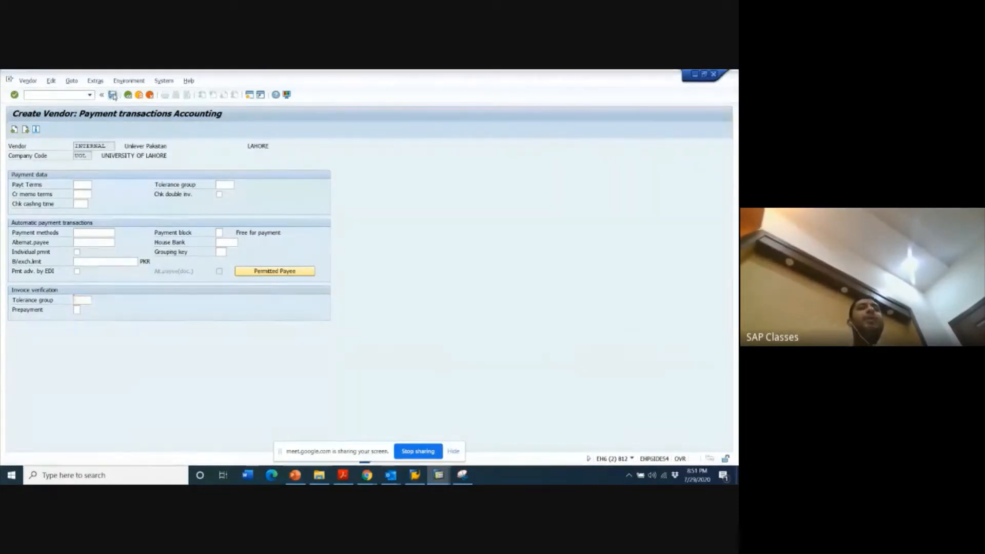
{"action": "left_click", "coordinate": [113, 96]}
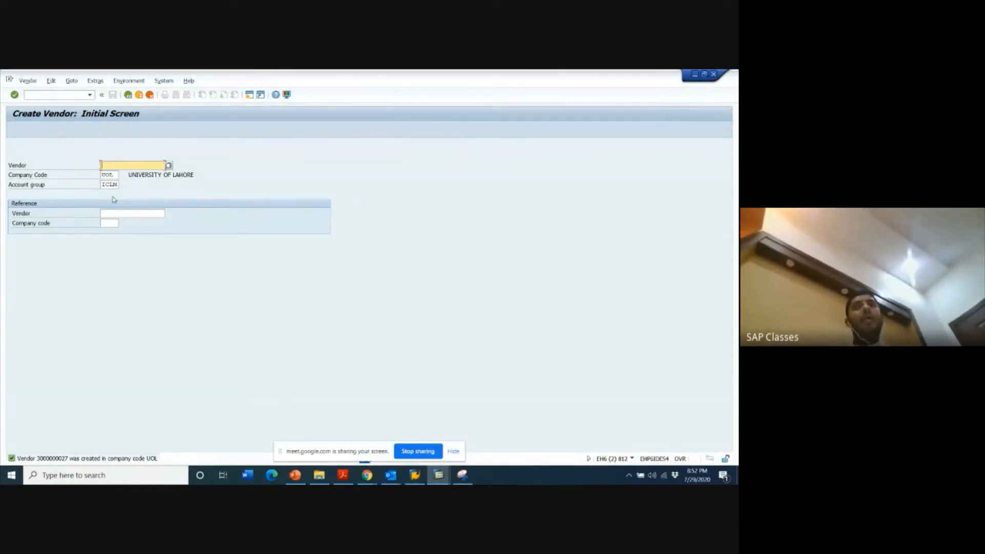
- Choose account group ICLM, UOL - LOCAL MATERIAL, for another vendor in company code UOL and proceed to its address data
{"action": "left_click", "coordinate": [103, 184]}
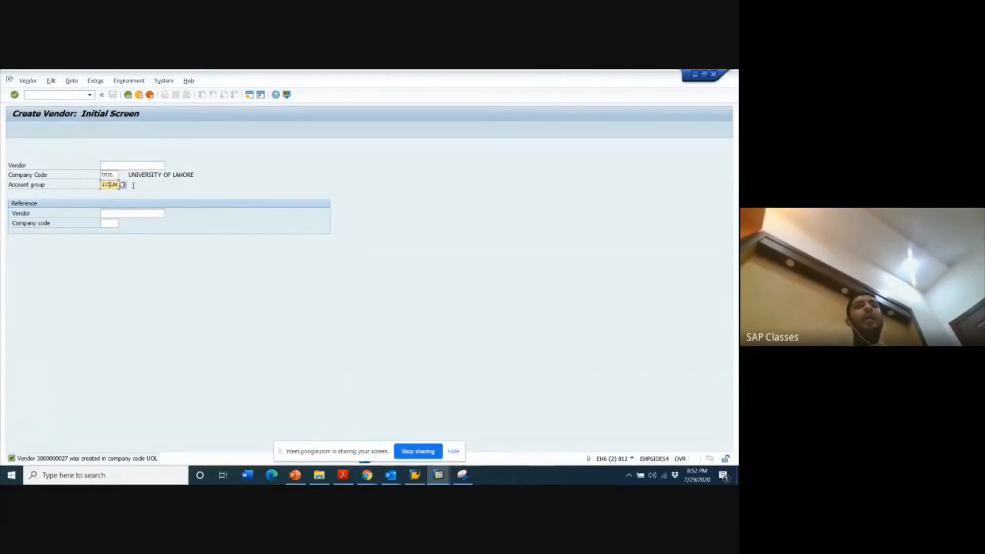
{"action": "left_click", "coordinate": [122, 184]}
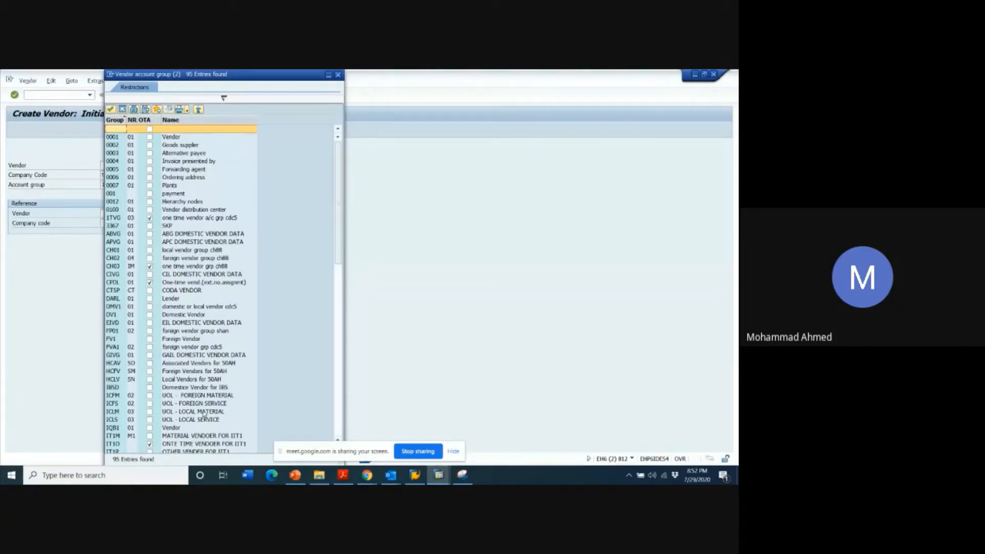
{"action": "double_click", "coordinate": [204, 414]}
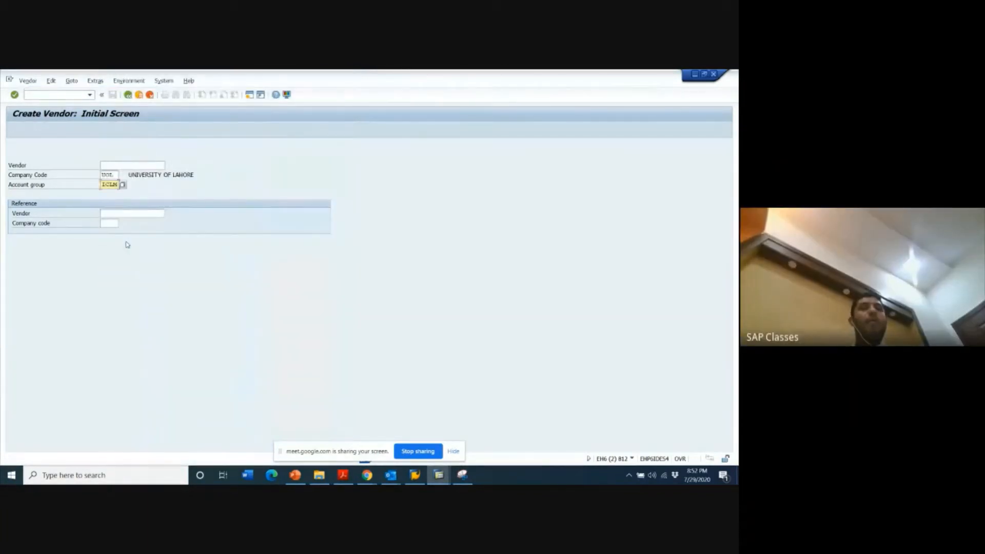
{"action": "key", "text": "Return"}
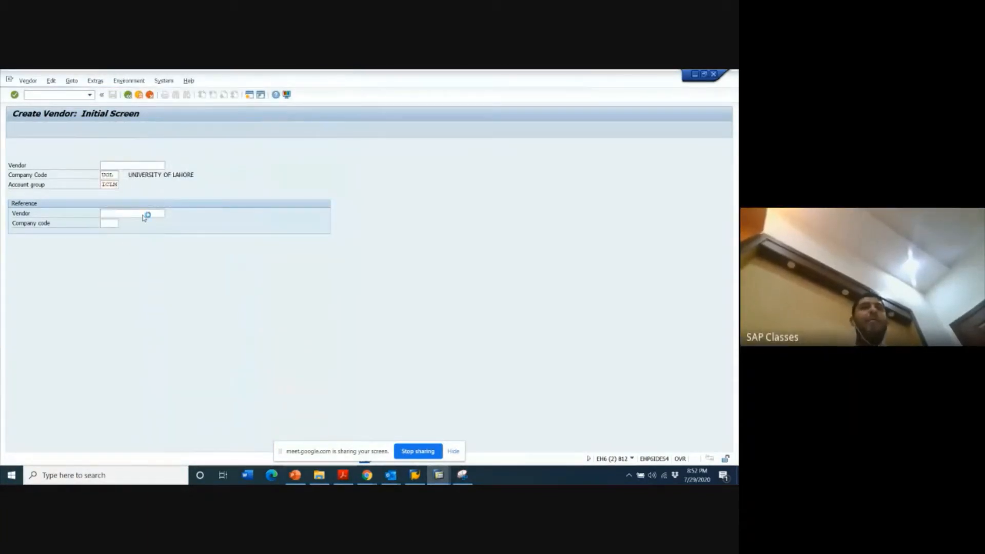
- Set the new vendor's title to Company and its name to P&G
{"action": "left_click", "coordinate": [141, 184]}
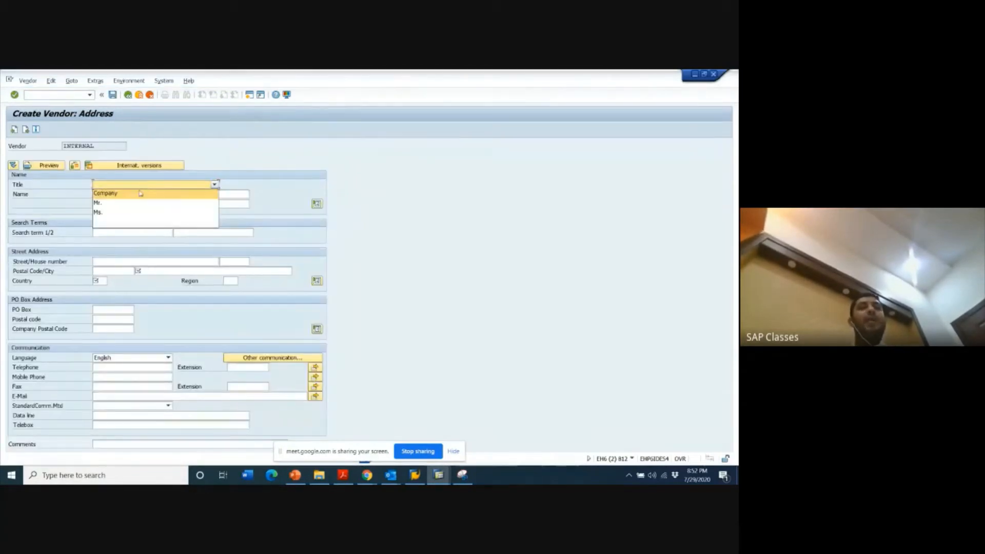
{"action": "left_click", "coordinate": [140, 193]}
{"action": "left_click", "coordinate": [120, 194]}
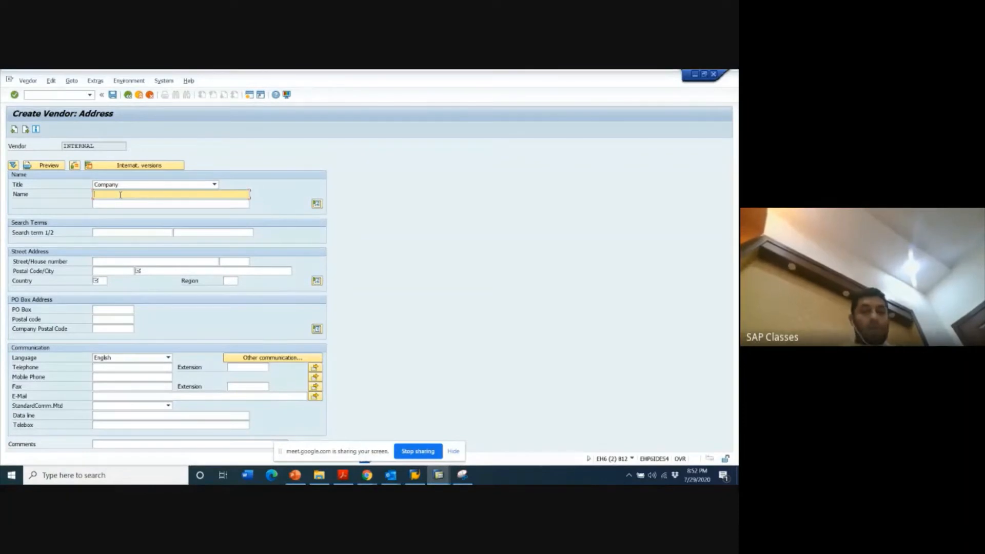
{"action": "type", "text": "pRO"}
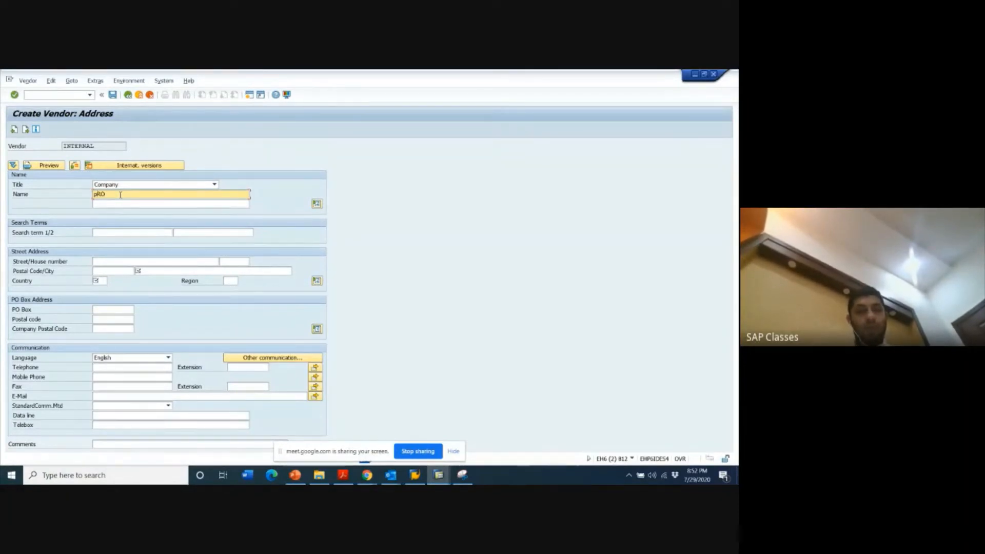
{"action": "key", "text": "BackSpace"}
{"action": "type", "text": "P"}
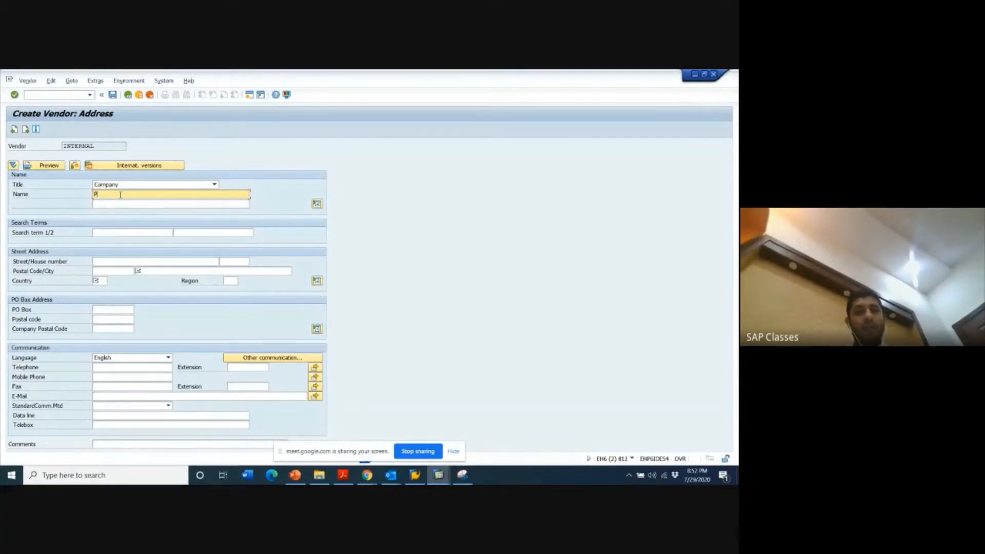
{"action": "type", "text": "&"}
{"action": "type", "text": "G"}
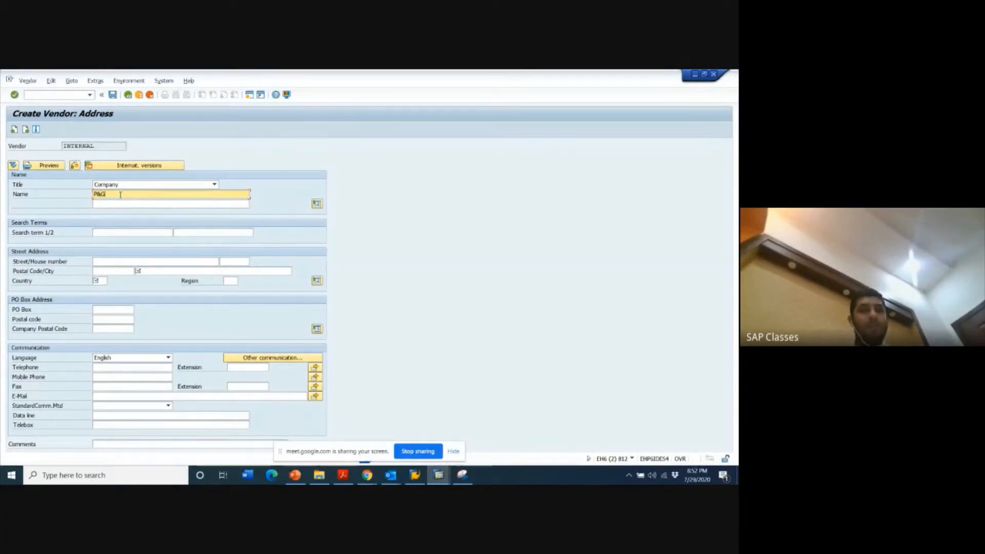
- Set the P&G vendor's country to PK and city to Karachi, and proceed to its company code accounting information
{"action": "left_click", "coordinate": [100, 281]}
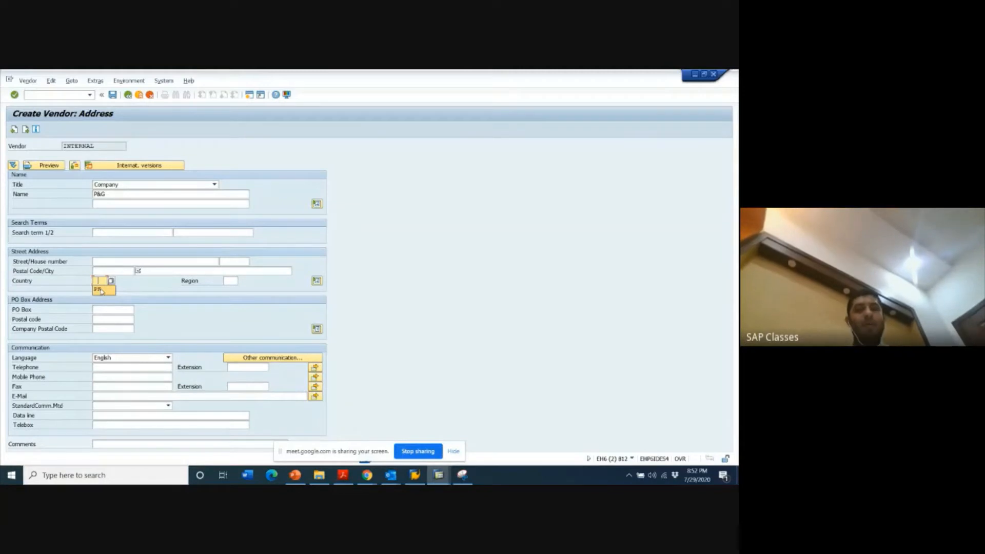
{"action": "left_click", "coordinate": [101, 290]}
{"action": "left_click", "coordinate": [144, 272]}
{"action": "type", "text": "Ka"}
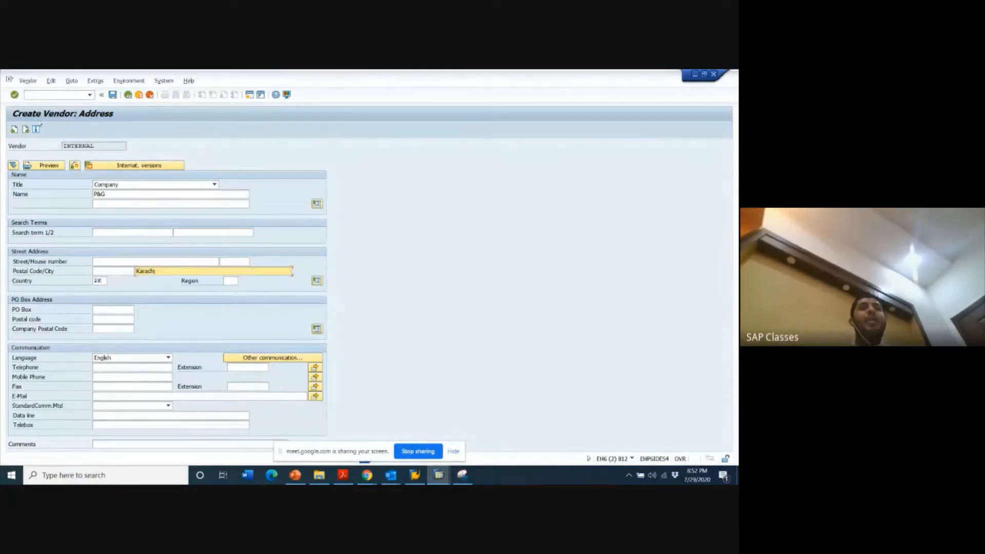
{"action": "type", "text": "rachi"}
{"action": "left_click", "coordinate": [25, 129]}
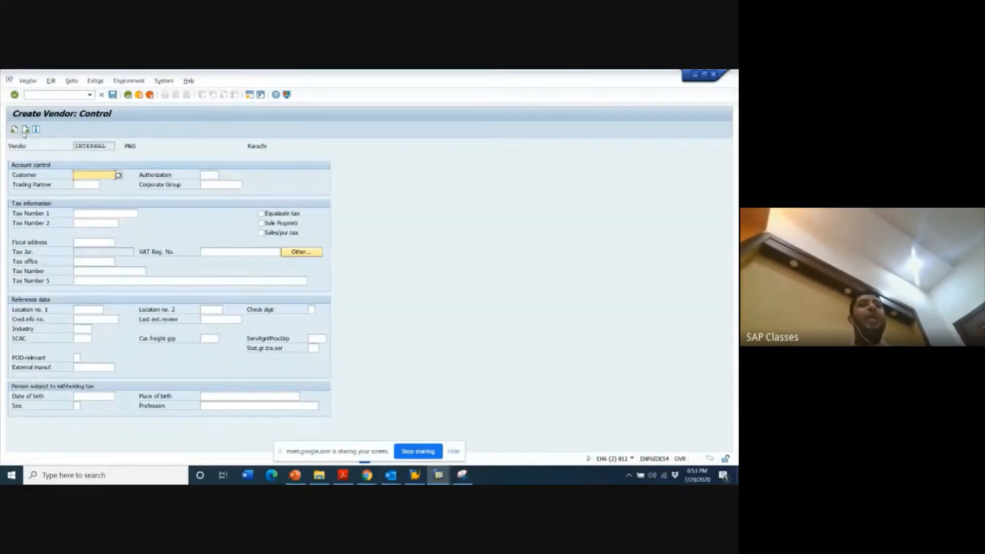
{"action": "left_click", "coordinate": [25, 130]}
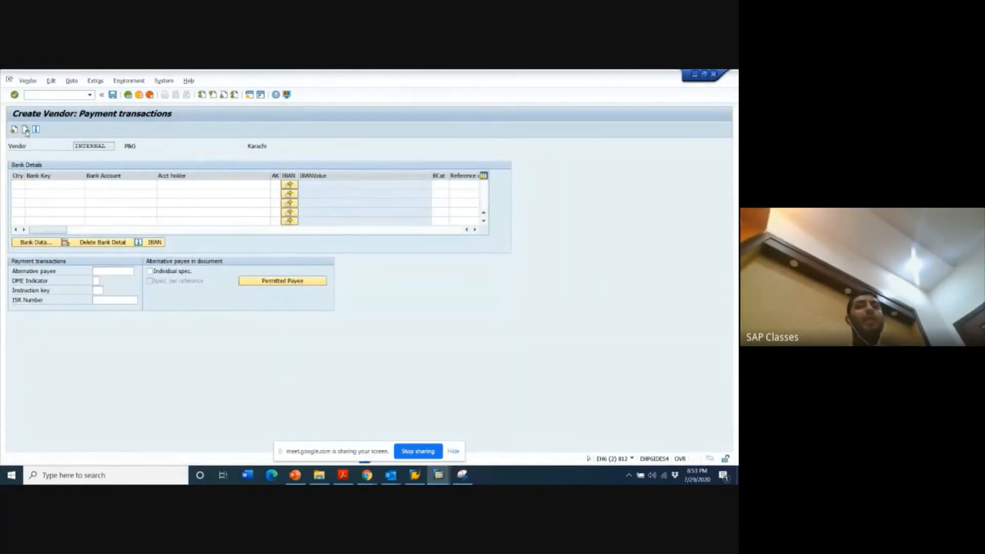
{"action": "left_click", "coordinate": [25, 130]}
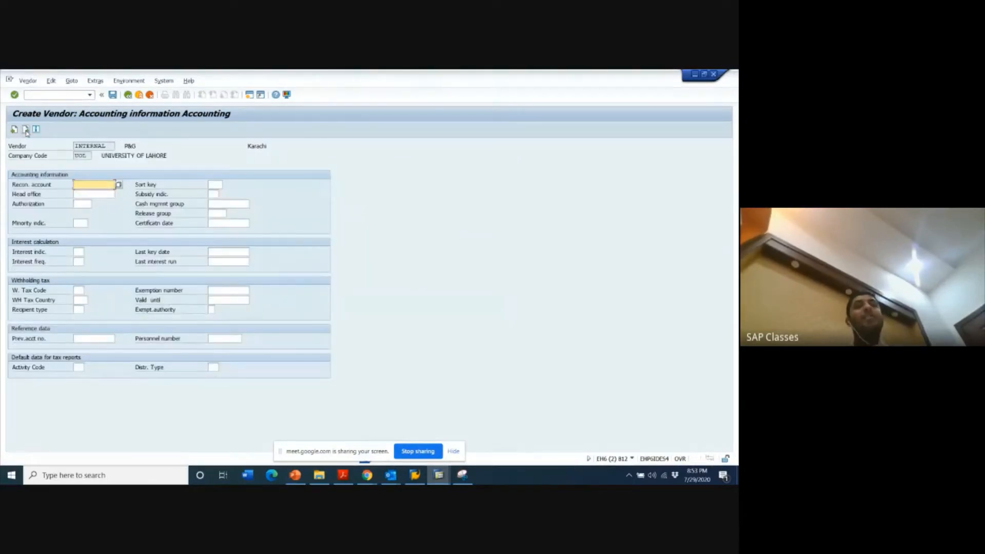
- Enter 1006000 as P&G's reconciliation account, proceed to the accounting payment transactions, and save the vendor
{"action": "left_click", "coordinate": [93, 185]}
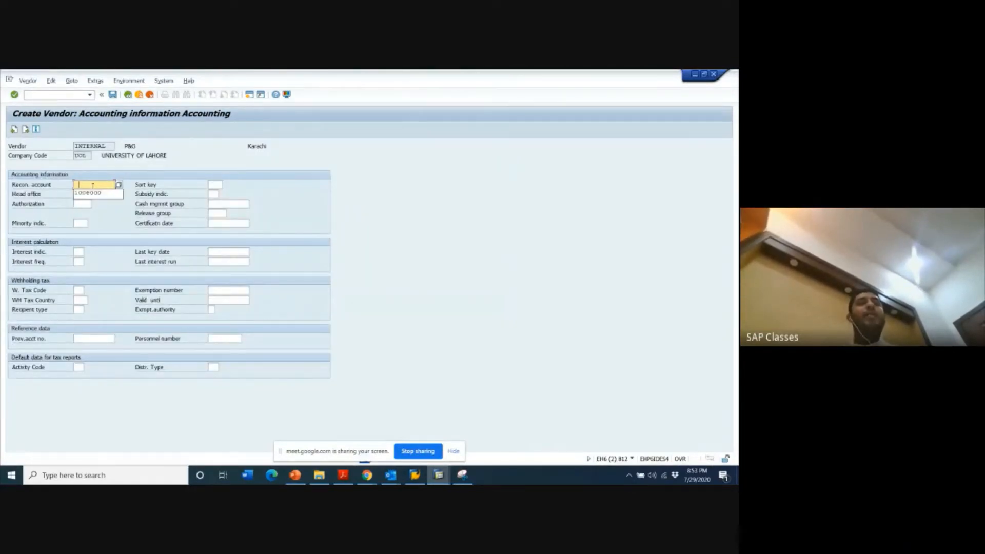
{"action": "left_click", "coordinate": [91, 193]}
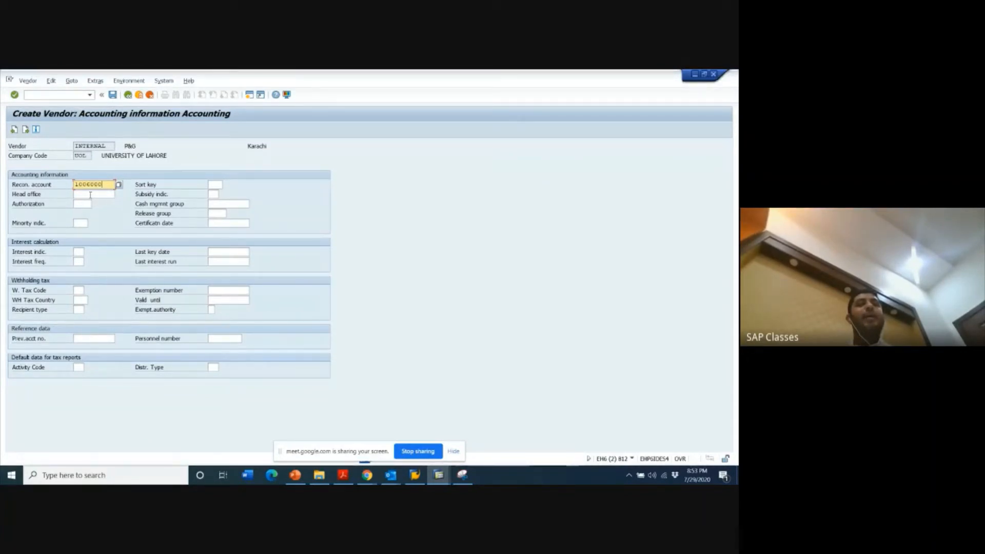
{"action": "left_click", "coordinate": [25, 129]}
{"action": "left_click", "coordinate": [112, 94]}
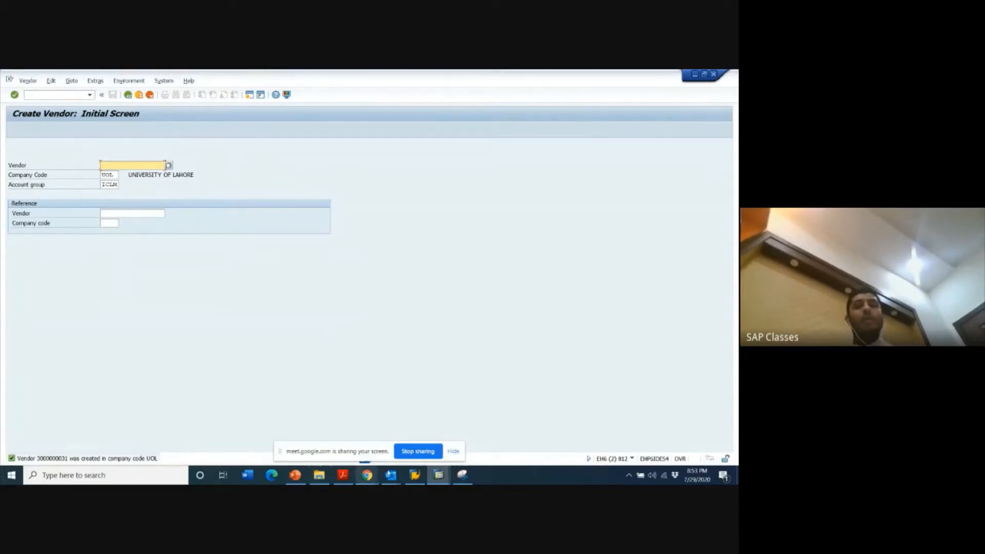
{"action": "left_click", "coordinate": [367, 475]}
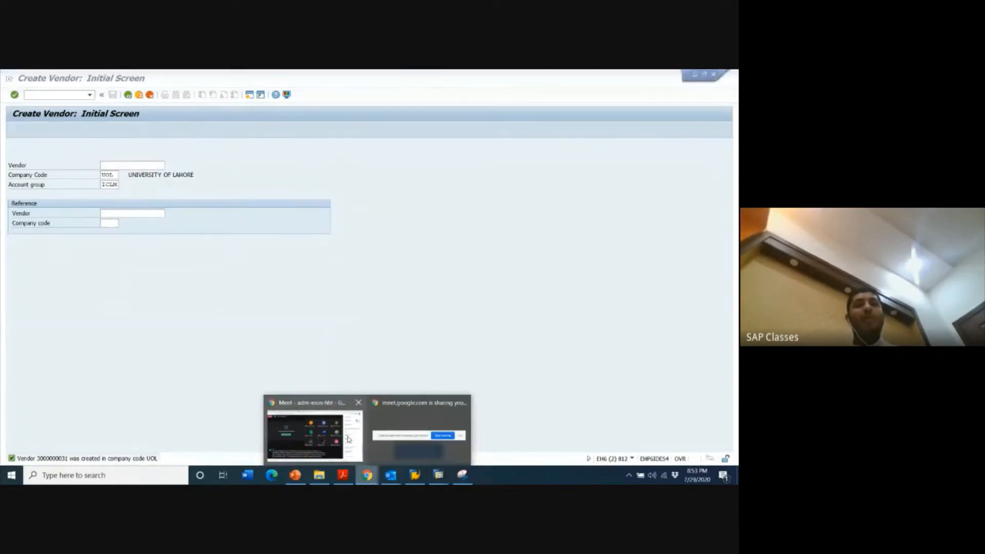
{"action": "left_click", "coordinate": [348, 439]}
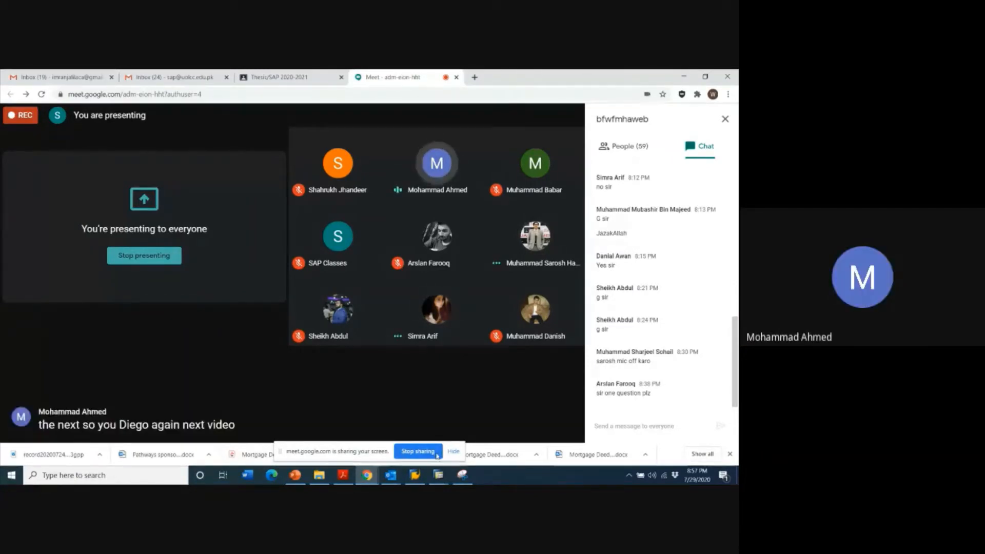
{"action": "left_click", "coordinate": [447, 480]}
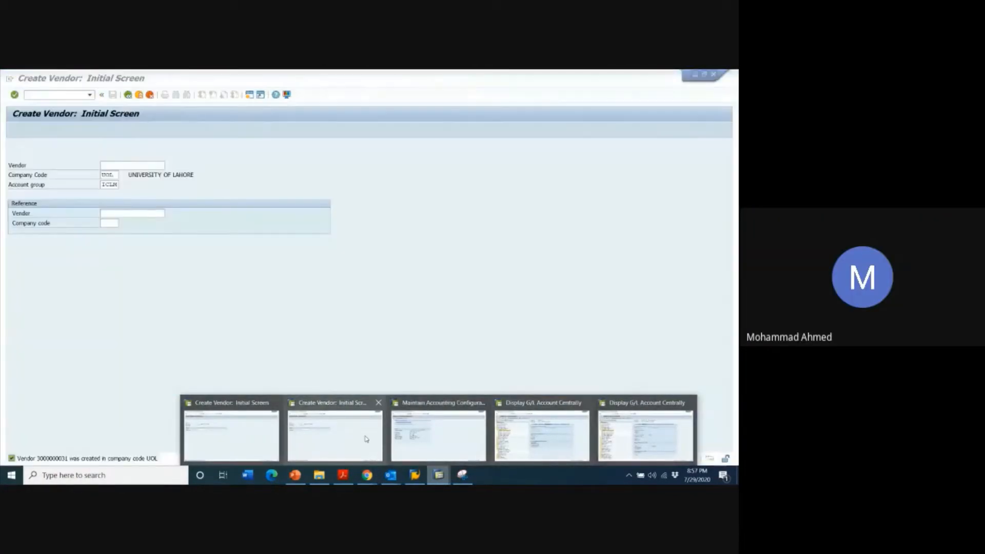
{"action": "left_click", "coordinate": [364, 439]}
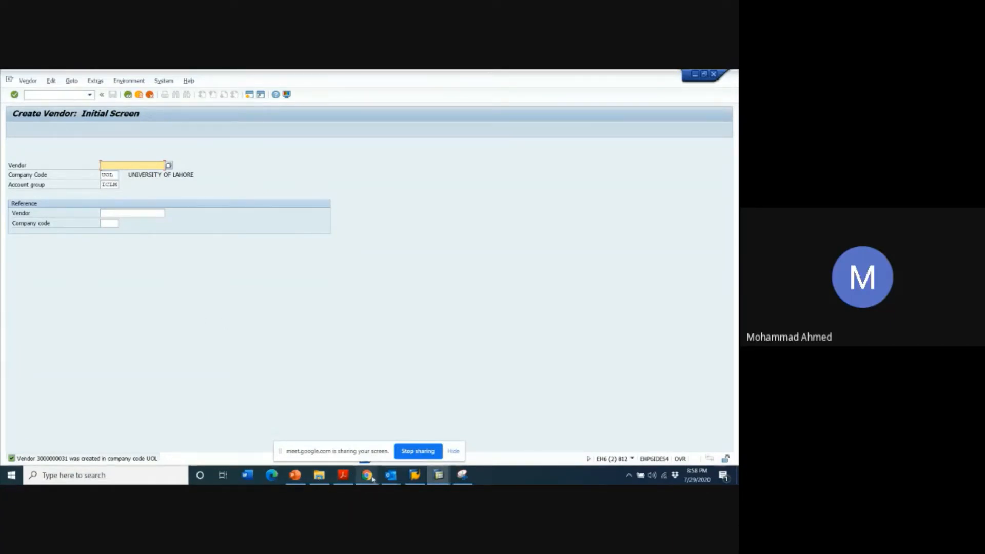
{"action": "mouse_move", "coordinate": [373, 479]}
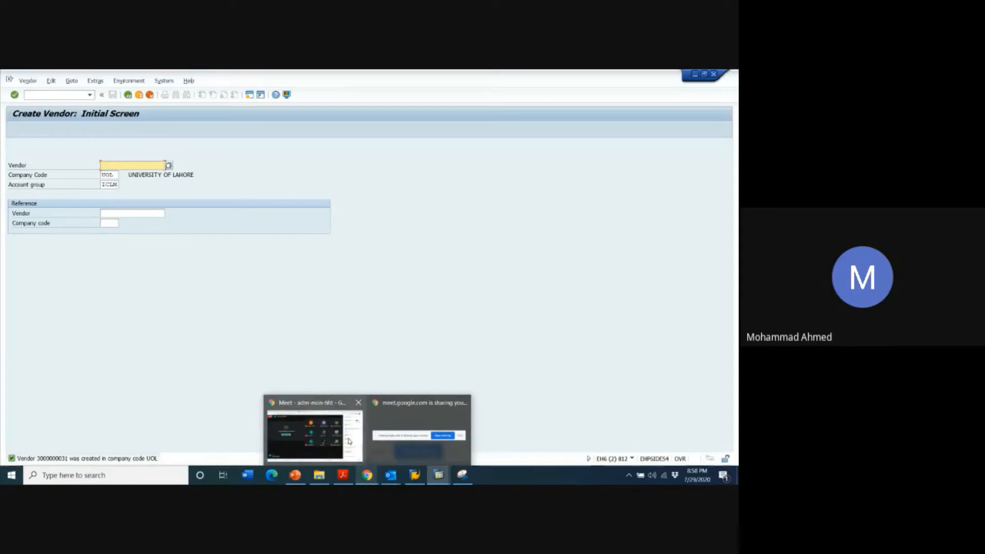
{"action": "mouse_move", "coordinate": [349, 442]}
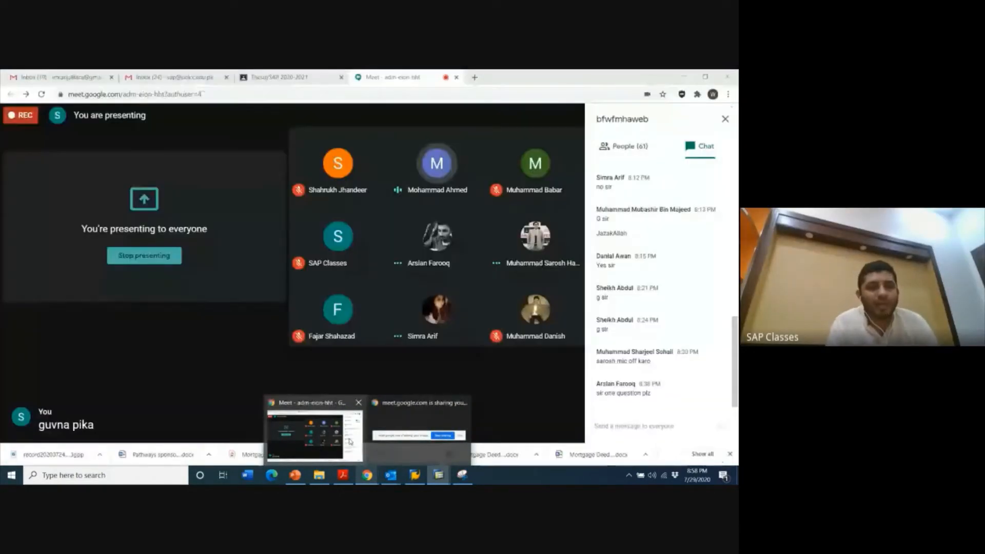
{"action": "left_click", "coordinate": [349, 442]}
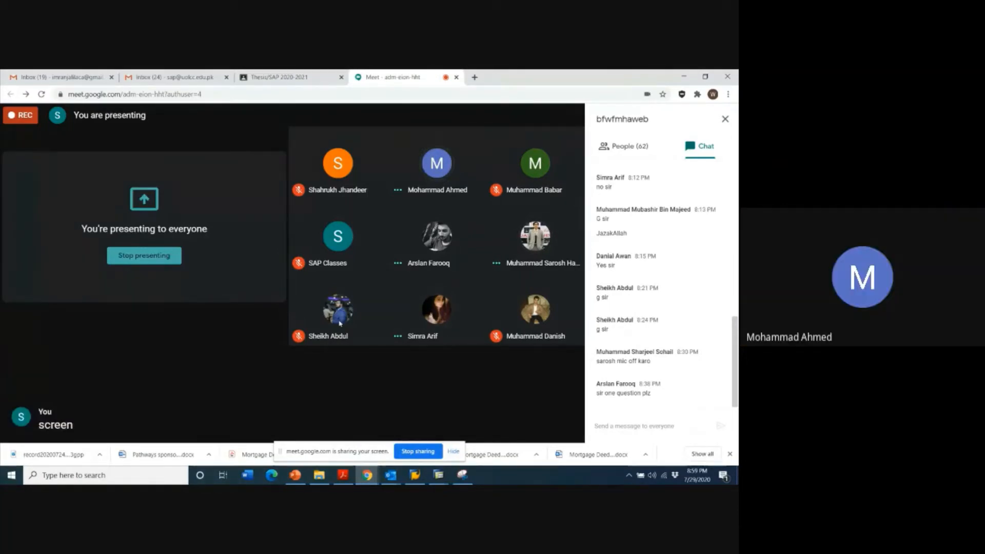
{"action": "left_click", "coordinate": [153, 77]}
{"action": "left_click", "coordinate": [98, 72]}
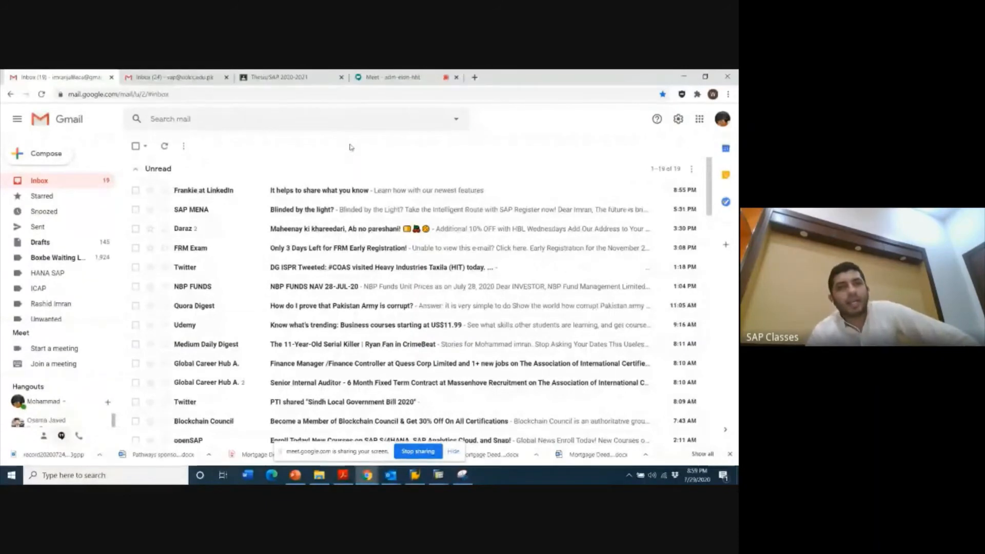
{"action": "left_click", "coordinate": [258, 75]}
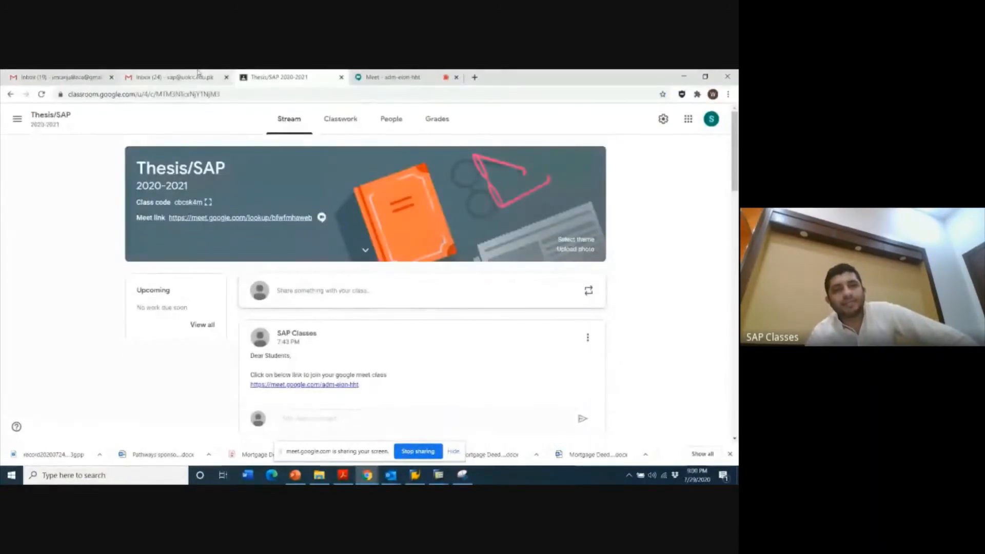
{"action": "left_click", "coordinate": [174, 77]}
{"action": "left_click", "coordinate": [393, 77]}
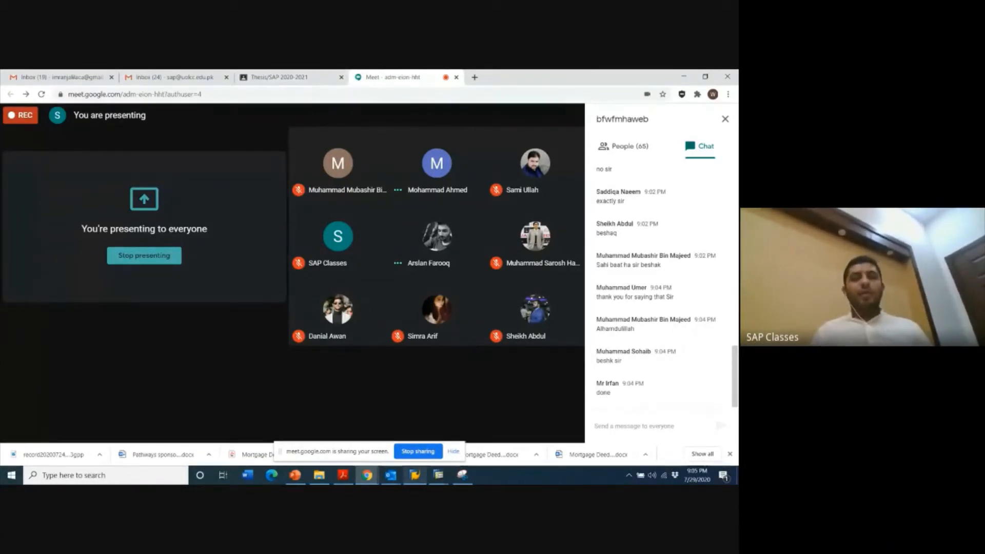
- Return to the Create Vendor window in SAP and start the vendor change transaction with /nfk02
{"action": "left_click", "coordinate": [438, 475]}
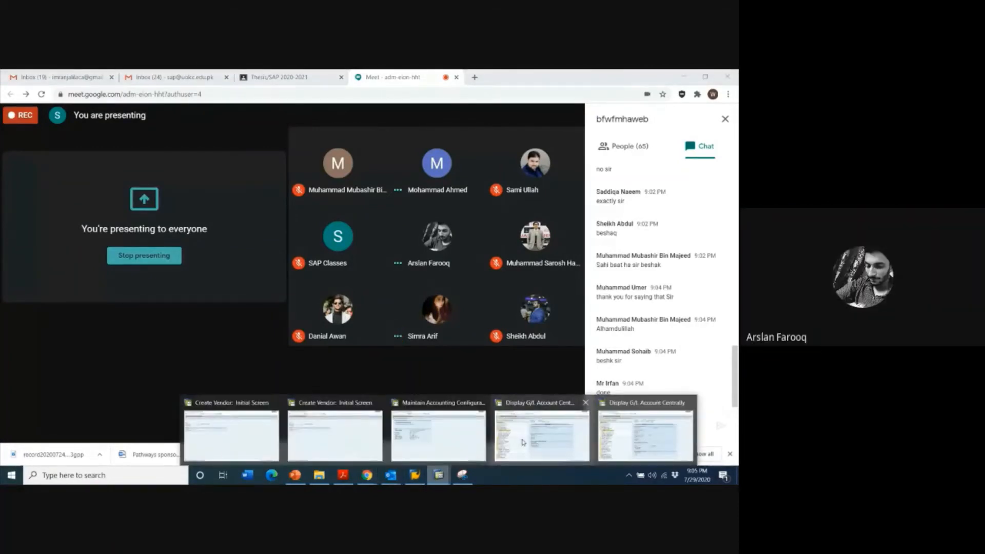
{"action": "mouse_move", "coordinate": [309, 426]}
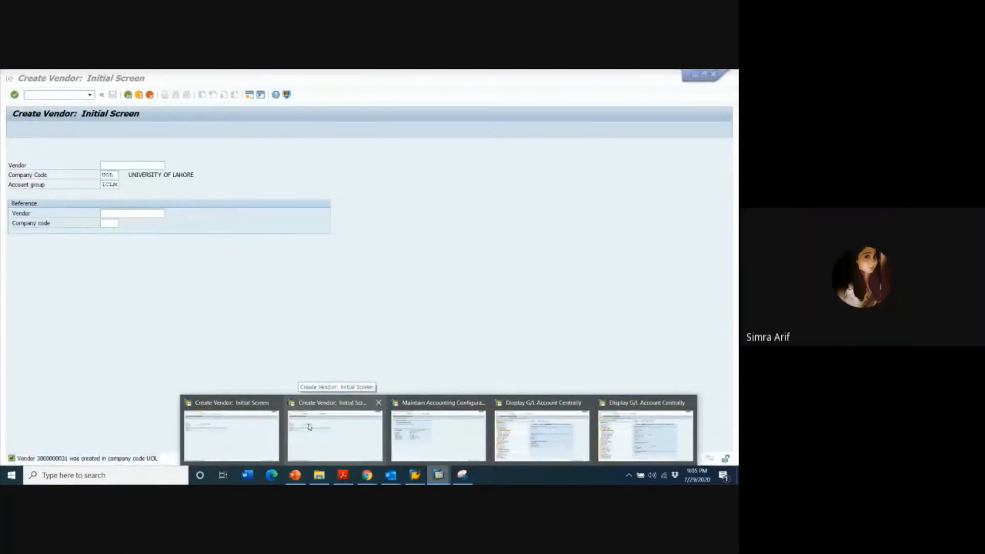
{"action": "left_click", "coordinate": [309, 425]}
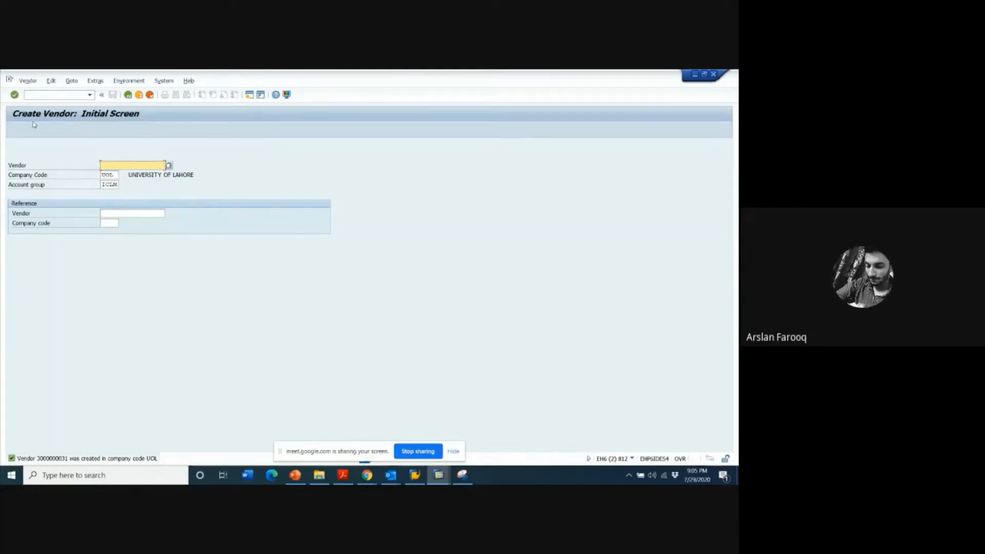
{"action": "left_click", "coordinate": [47, 95]}
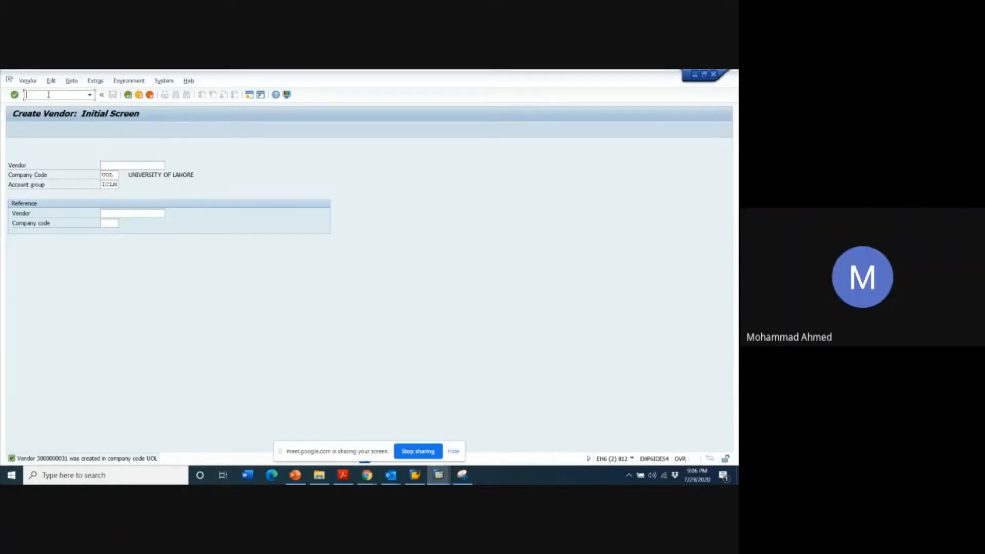
{"action": "type", "text": "/nfk"}
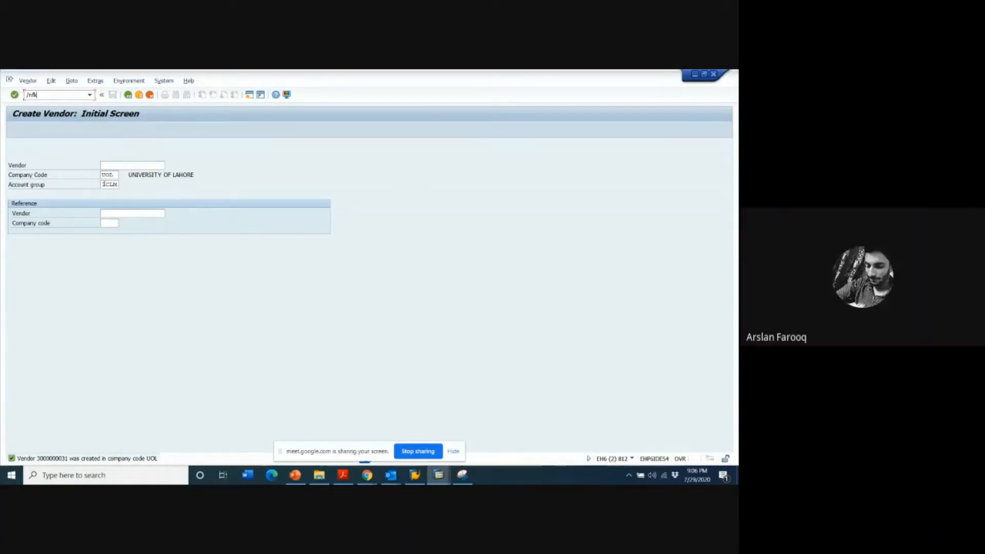
{"action": "left_click", "coordinate": [108, 184]}
{"action": "left_click_drag", "start_coordinate": [102, 184], "coordinate": [121, 184]}
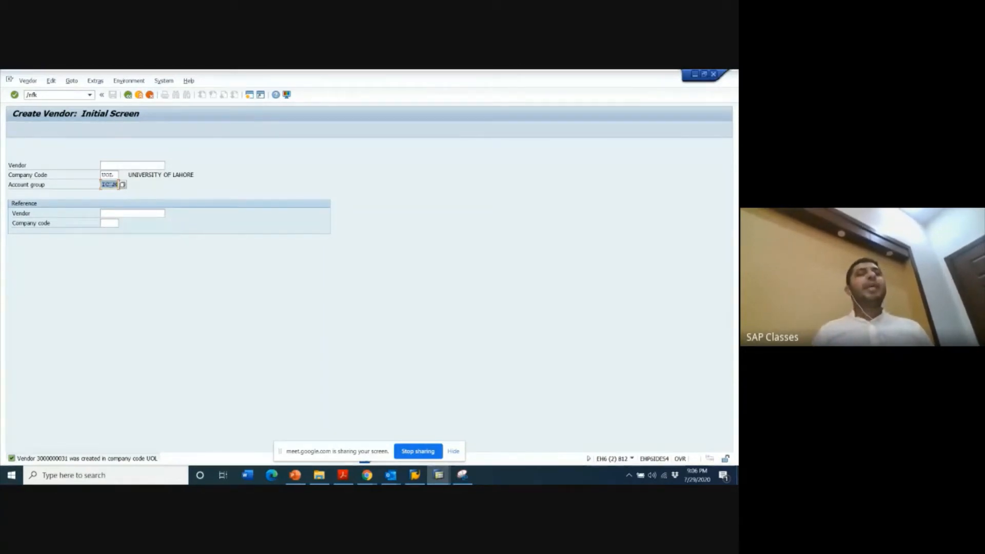
{"action": "left_click", "coordinate": [111, 184]}
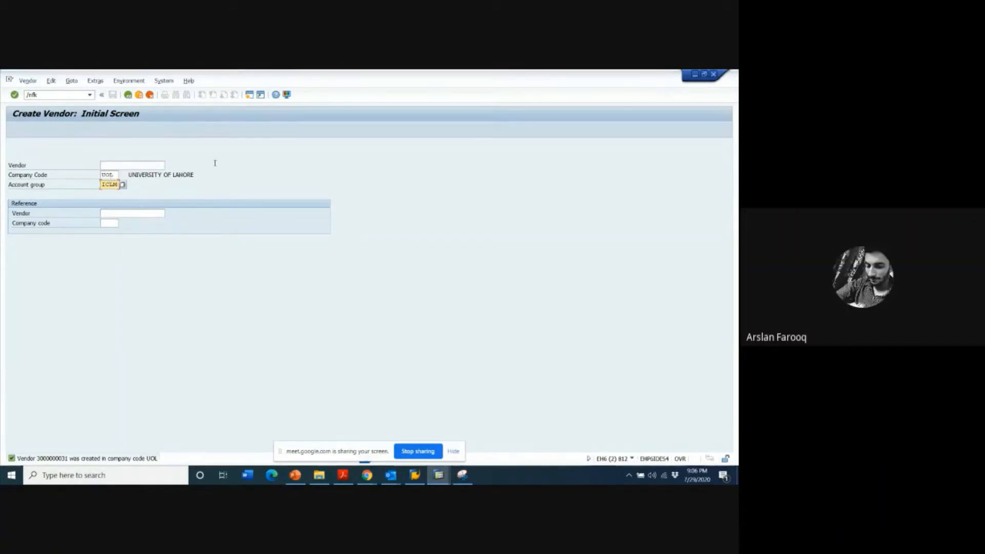
{"action": "left_click", "coordinate": [58, 93]}
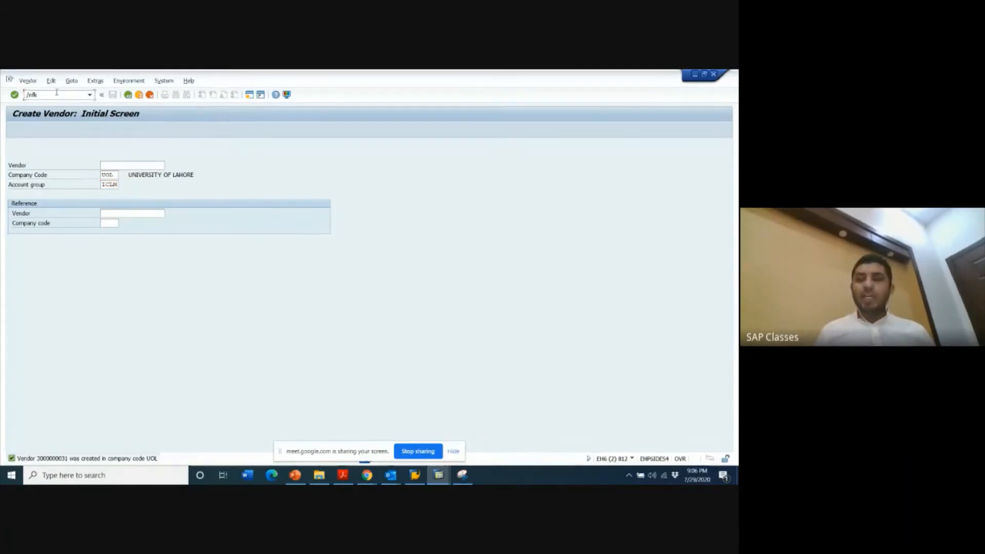
{"action": "type", "text": "02"}
{"action": "key", "text": "Return"}
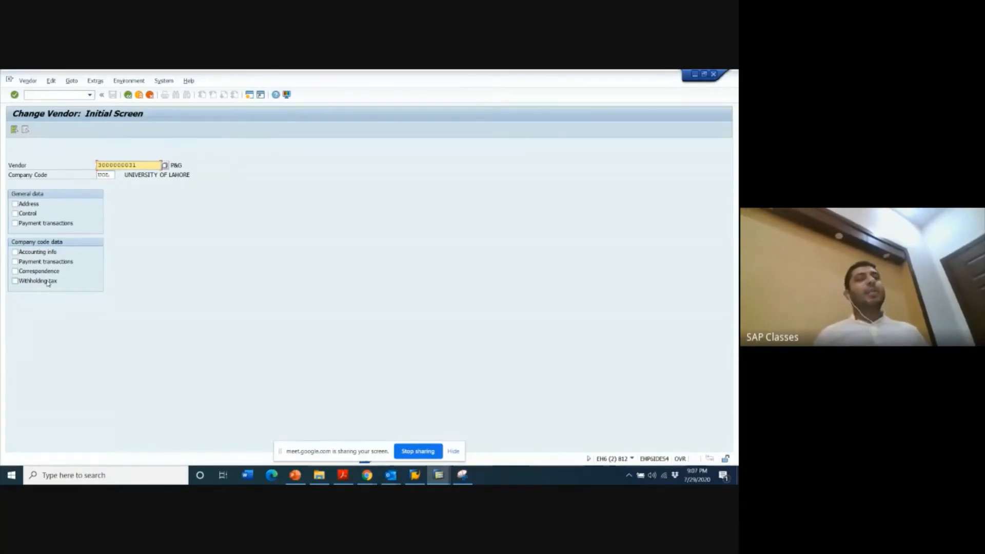
- View the company code payment transactions of vendor P&G and return to the initial screen
{"action": "left_click", "coordinate": [38, 263]}
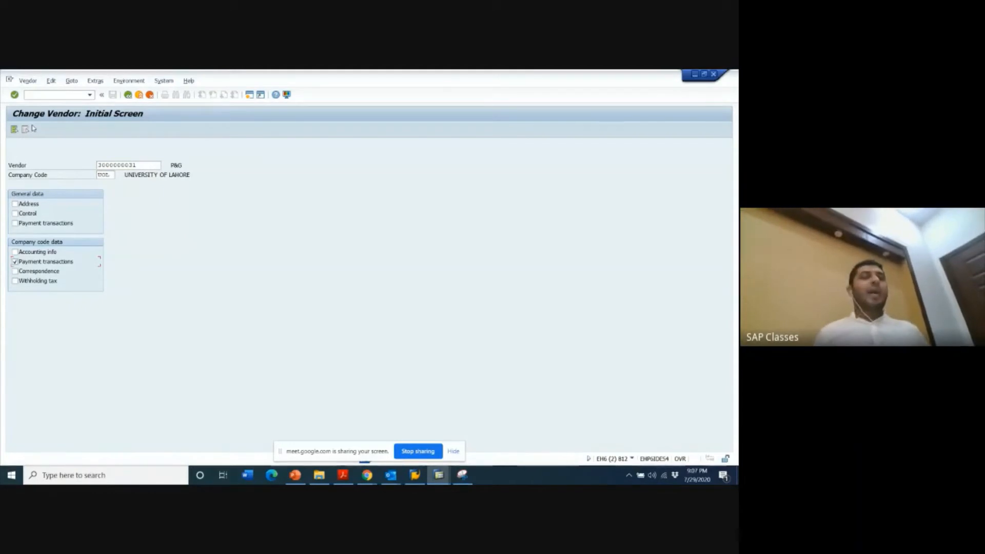
{"action": "key", "text": "Return"}
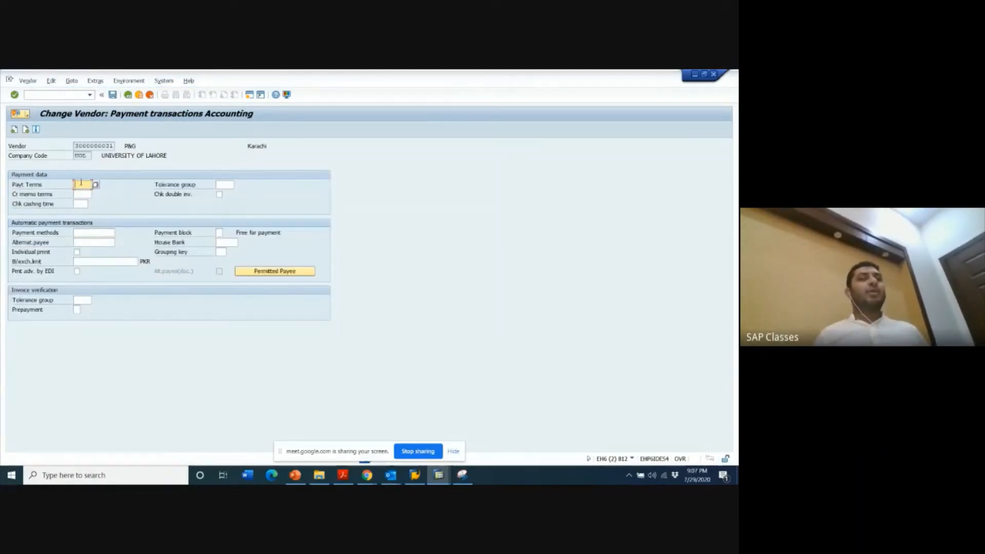
{"action": "left_click", "coordinate": [128, 95]}
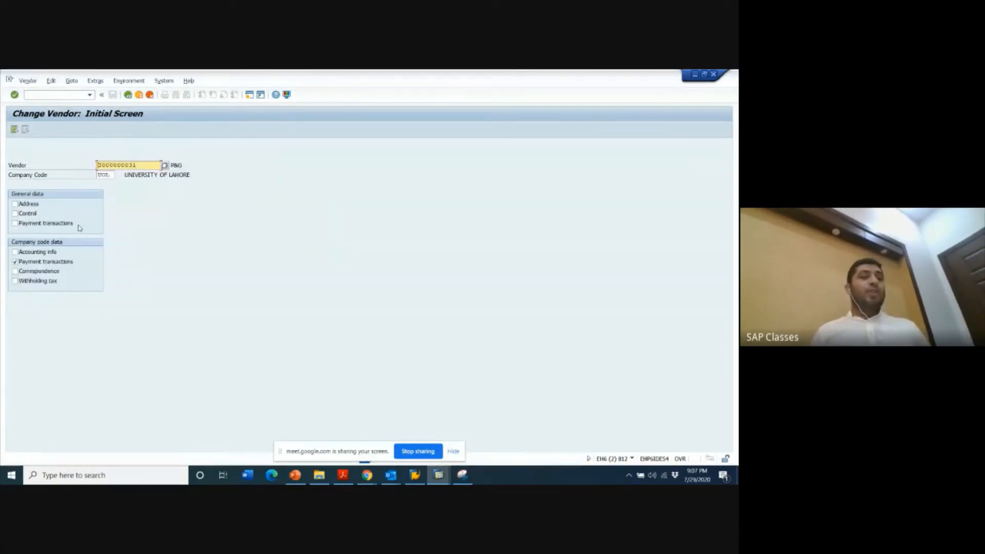
- Include the accounting info in the selection, view P&G's accounting information, and return to the initial screen
{"action": "left_click", "coordinate": [30, 253]}
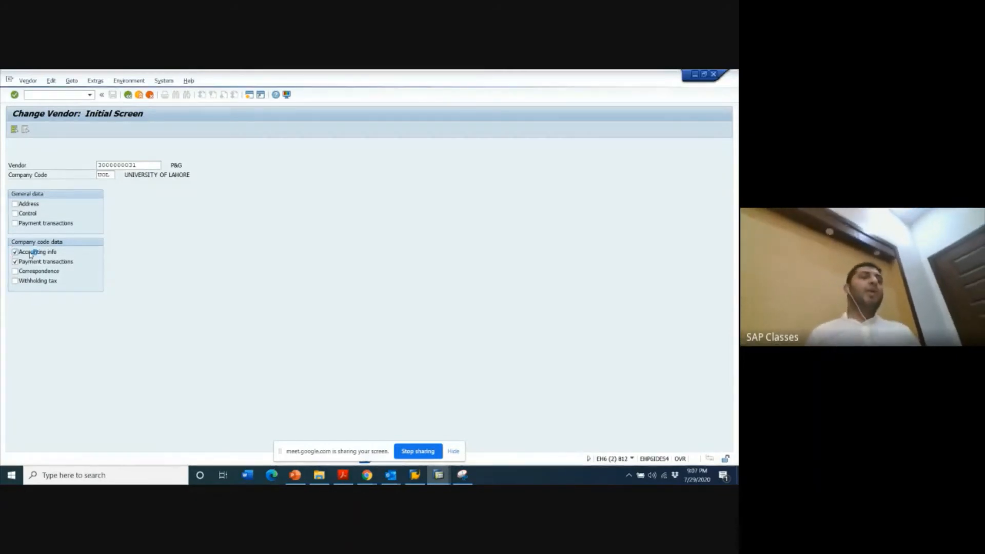
{"action": "key", "text": "Return"}
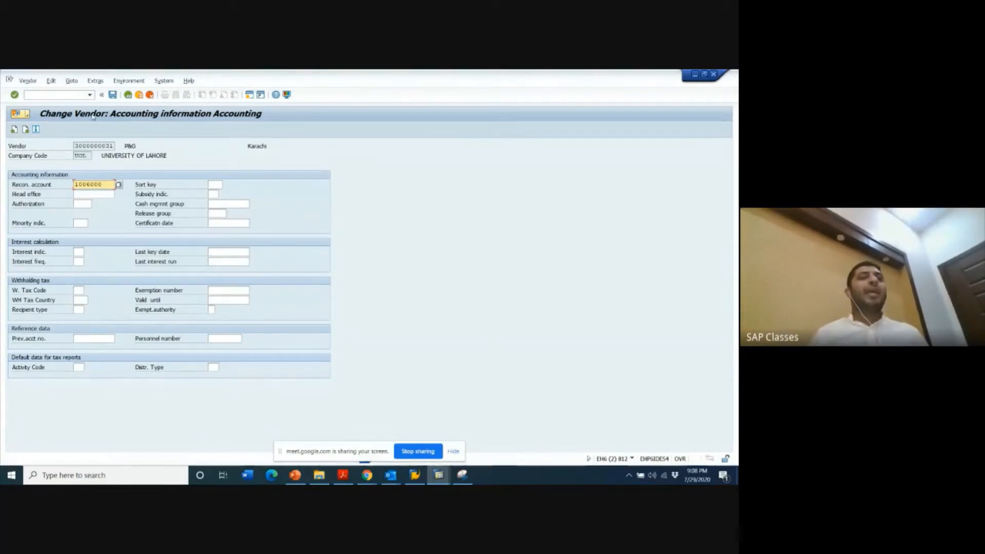
{"action": "left_click", "coordinate": [128, 96]}
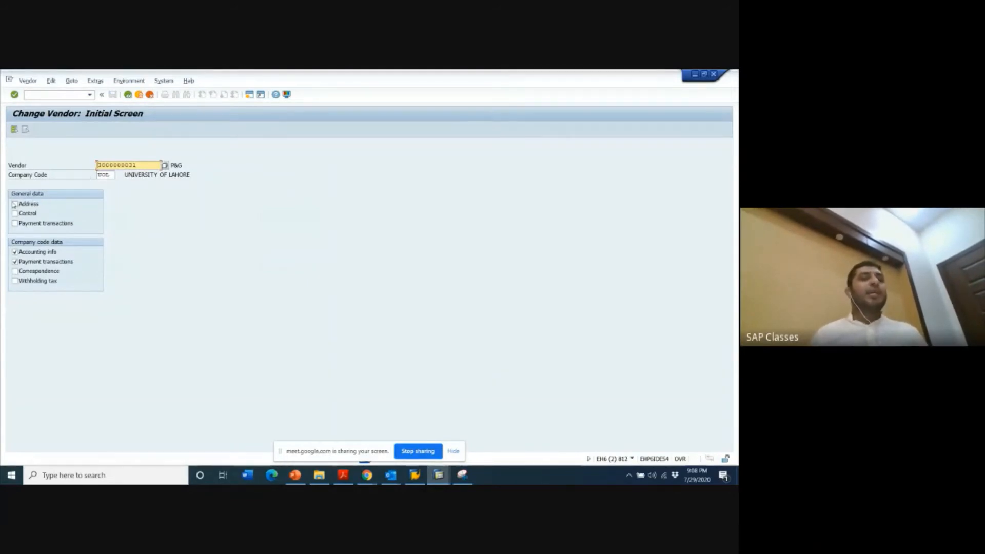
- Open an additional SAP session and start the vendor creation transaction FK01 in it
{"action": "left_click", "coordinate": [248, 96]}
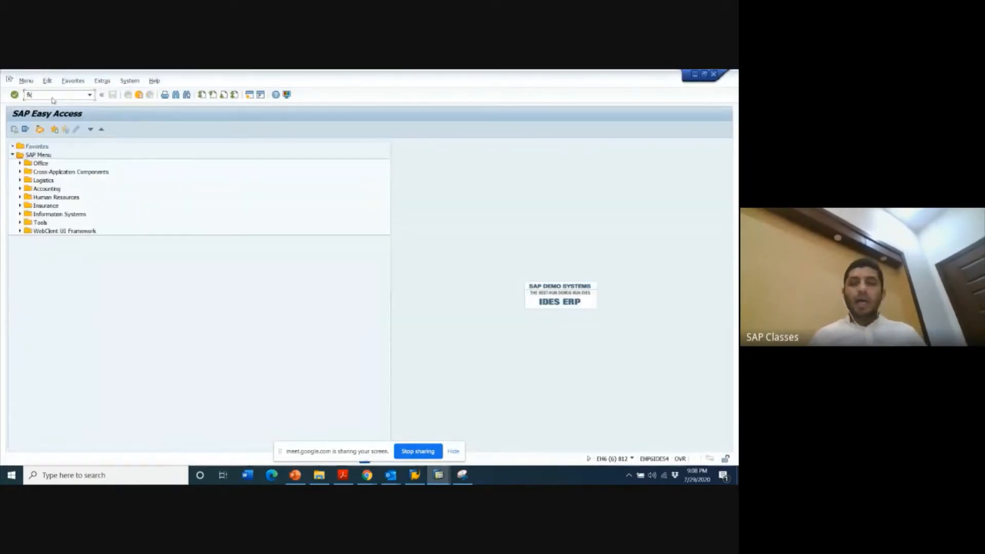
{"action": "type", "text": "fk01"}
{"action": "key", "text": "Return"}
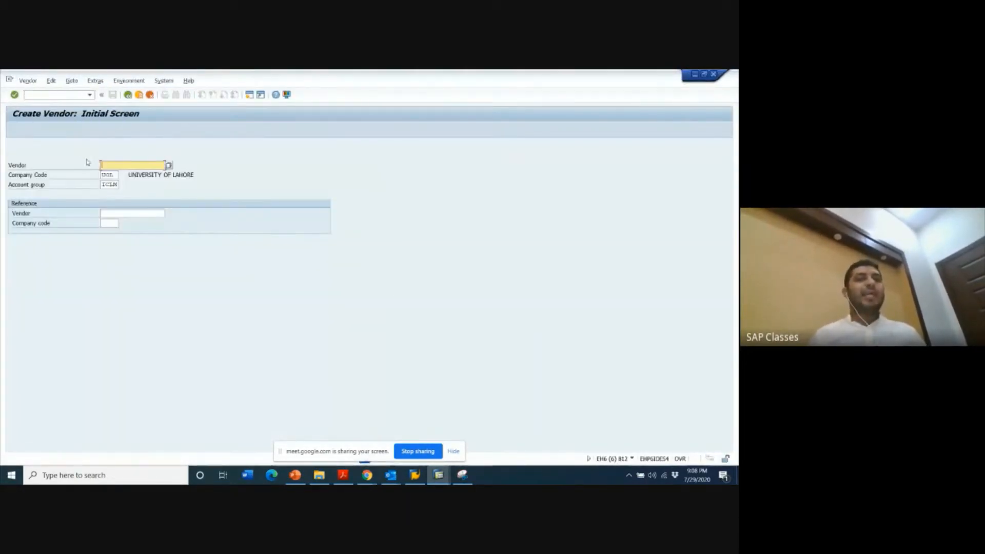
- Open the address data for a new vendor in company code UOL, with title Company and name asds
{"action": "left_click", "coordinate": [116, 175]}
{"action": "key", "text": "Return"}
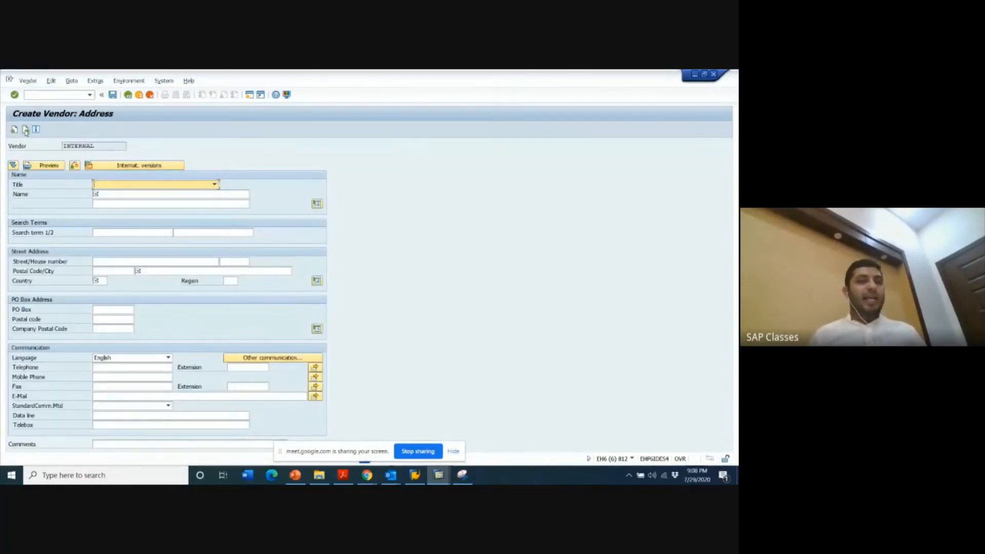
{"action": "left_click", "coordinate": [127, 187]}
{"action": "left_click", "coordinate": [124, 192]}
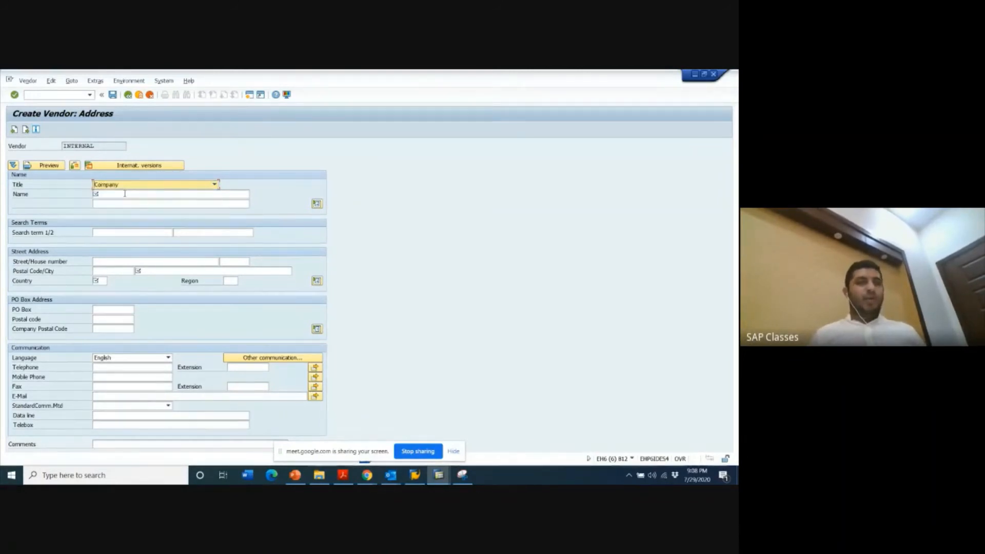
{"action": "left_click", "coordinate": [121, 195]}
{"action": "type", "text": "asds"}
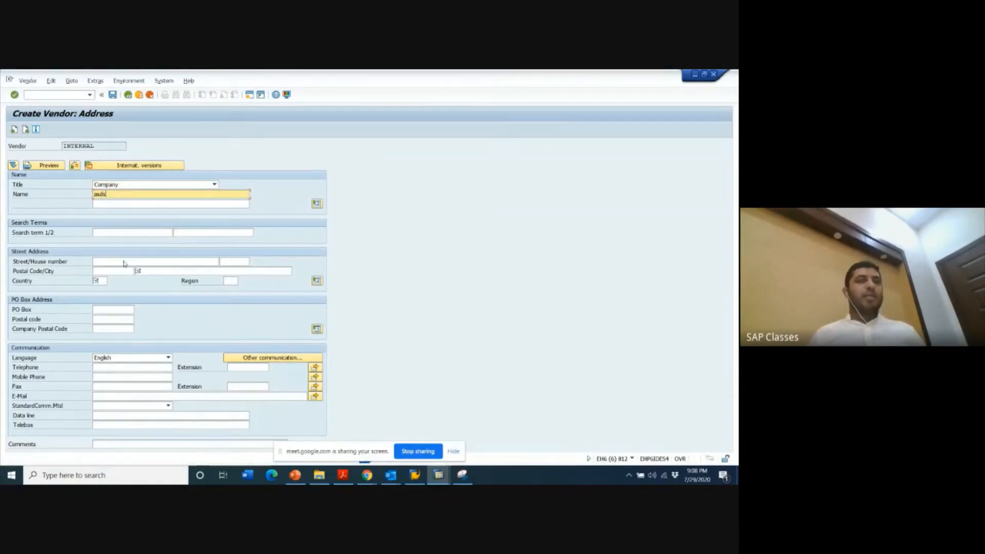
- Set the new vendor's city to LAHORE and country to PK
{"action": "left_click", "coordinate": [143, 271]}
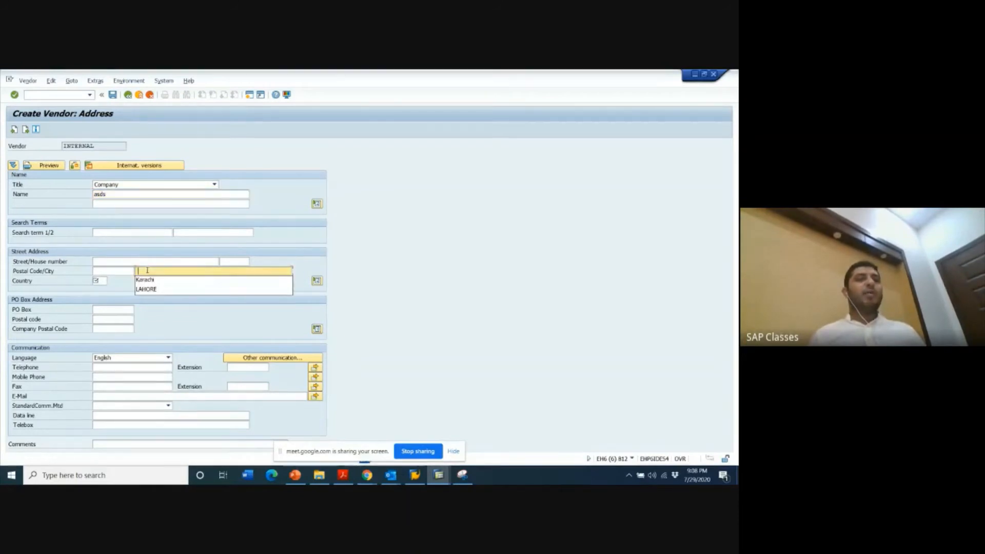
{"action": "left_click", "coordinate": [146, 288]}
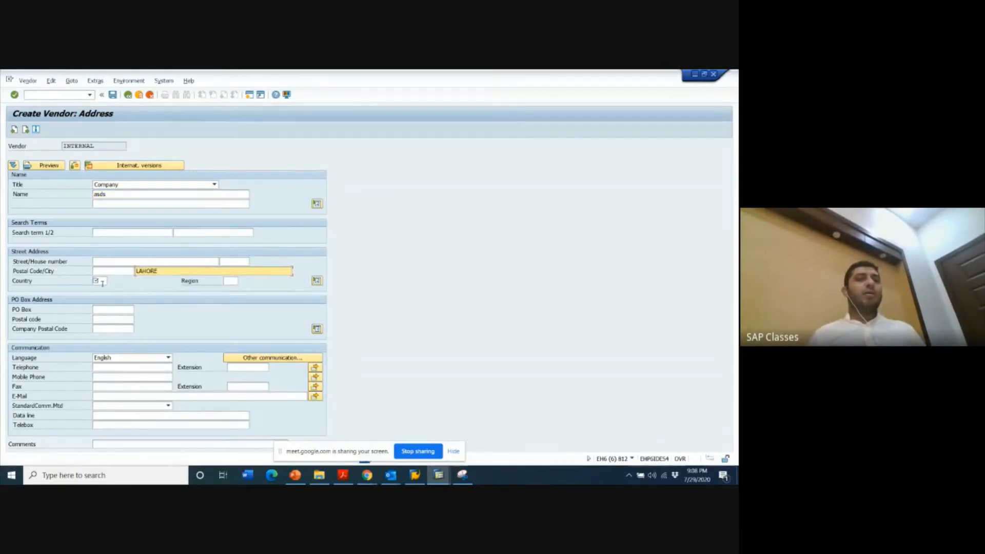
{"action": "left_click", "coordinate": [102, 282]}
{"action": "type", "text": "PK"}
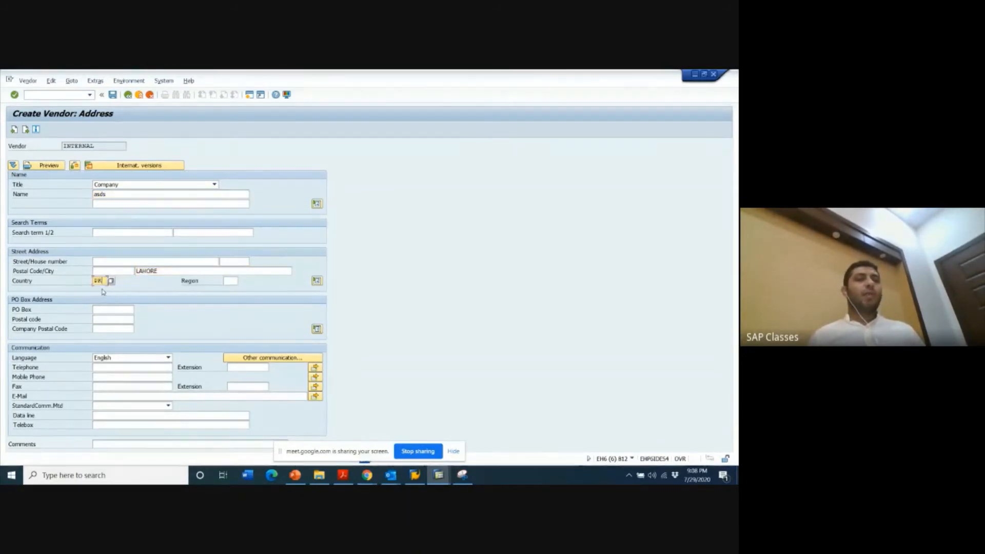
- Replace the new vendor's name with Gourmet and continue to the Control data
{"action": "left_click", "coordinate": [118, 193]}
{"action": "key", "text": "BackSpace"}
{"action": "key", "text": "BackSpace"}
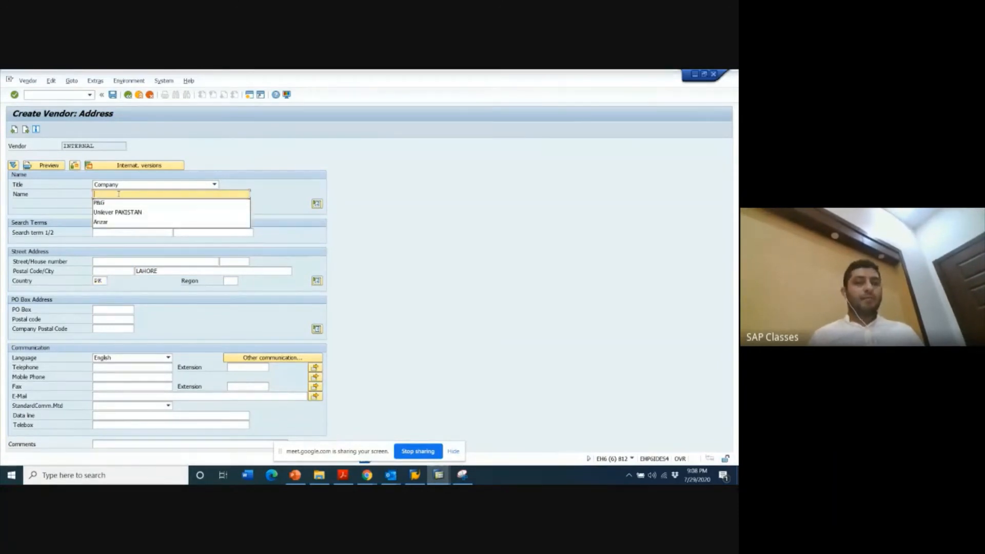
{"action": "type", "text": "Gourmet"}
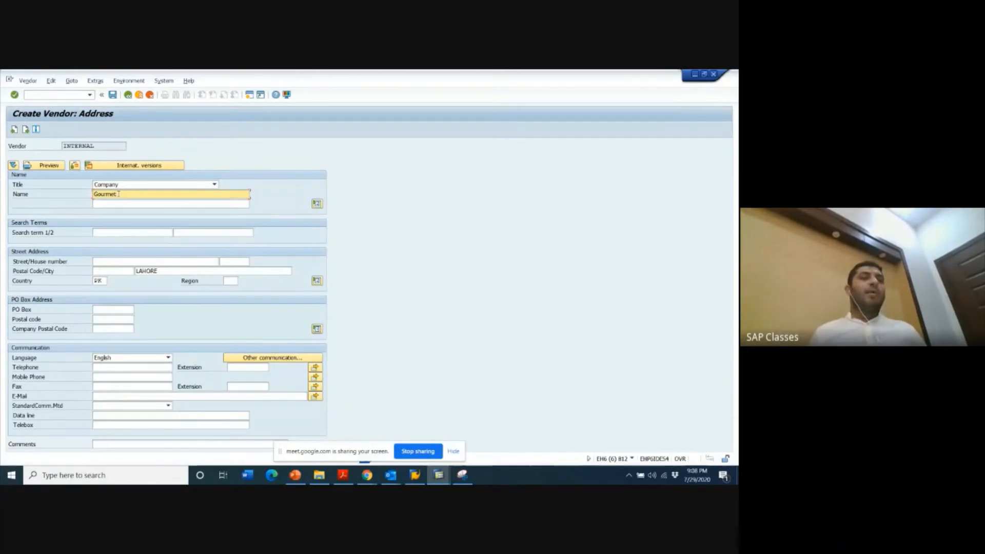
{"action": "key", "text": "Return"}
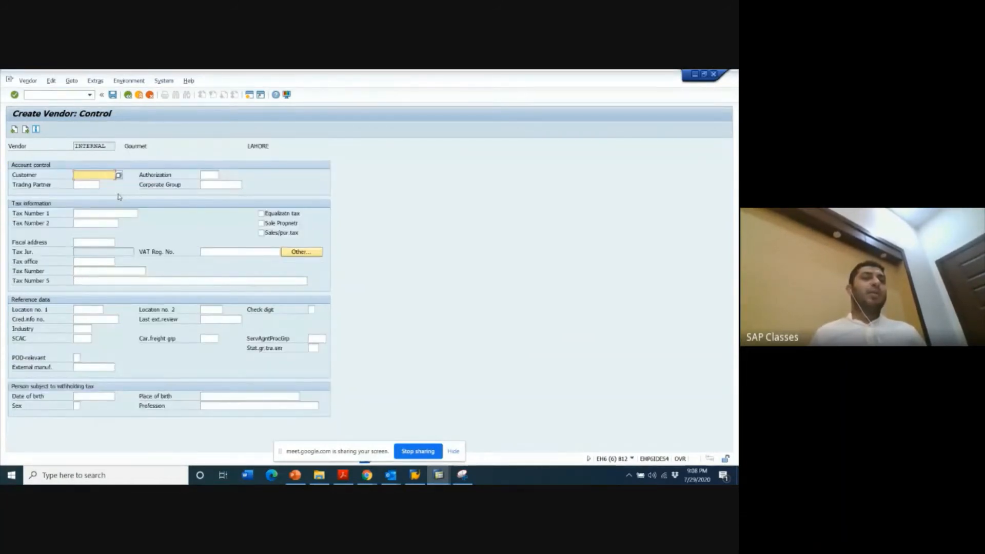
- Compare the Control and Payment transactions screens of vendor creation with the general data sections offered in Change Vendor
{"action": "key", "text": "alt+Tab"}
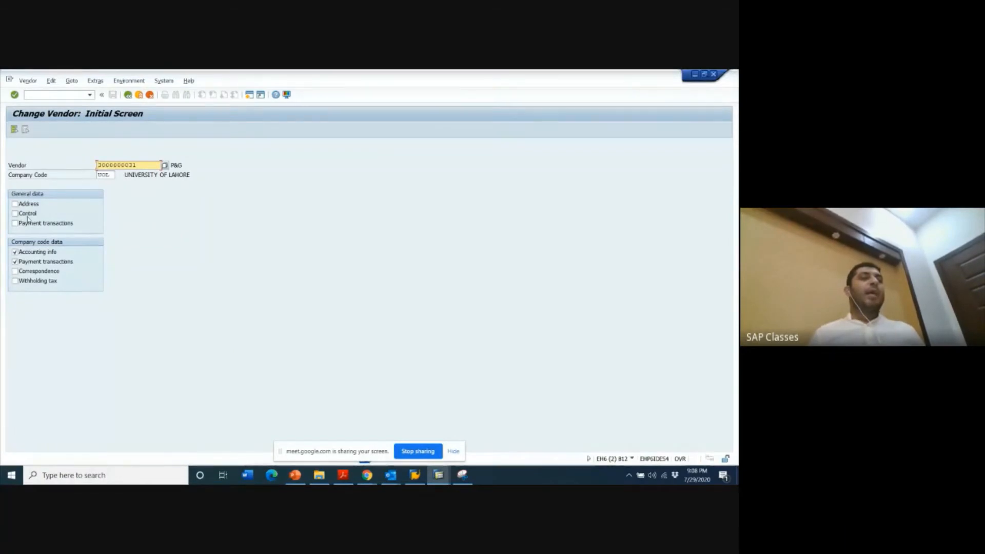
{"action": "key", "text": "alt+Tab"}
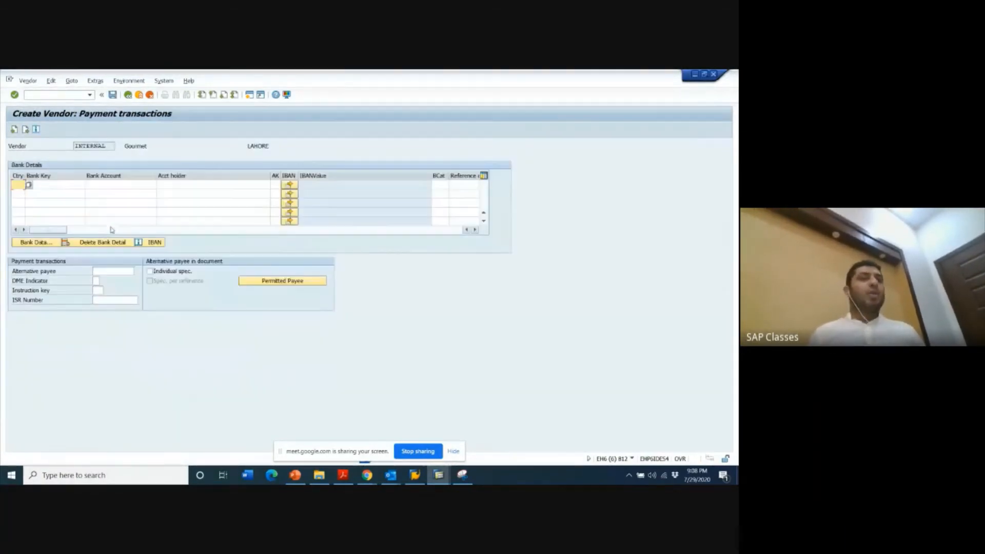
{"action": "key", "text": "Return"}
{"action": "key", "text": "alt+Tab"}
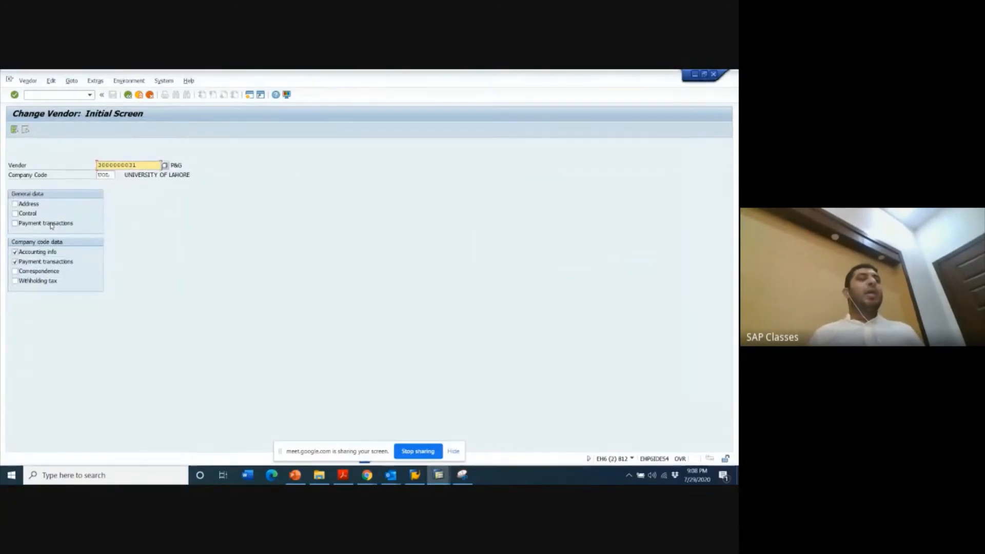
{"action": "key", "text": "alt+Tab"}
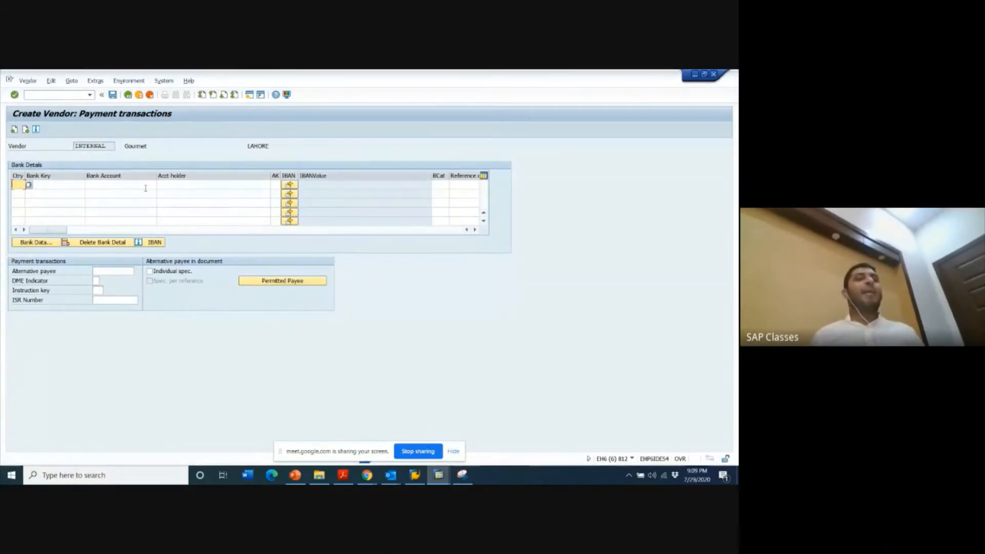
- Return to the Change Vendor window, select only the Address section, and open P&G's address data
{"action": "key", "text": "alt+Tab"}
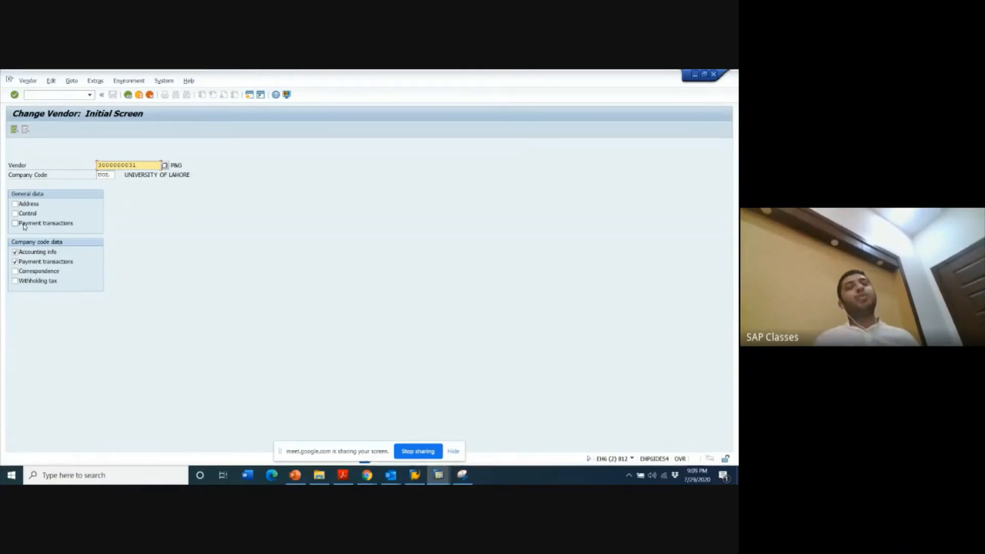
{"action": "left_click", "coordinate": [15, 252]}
{"action": "left_click", "coordinate": [25, 204]}
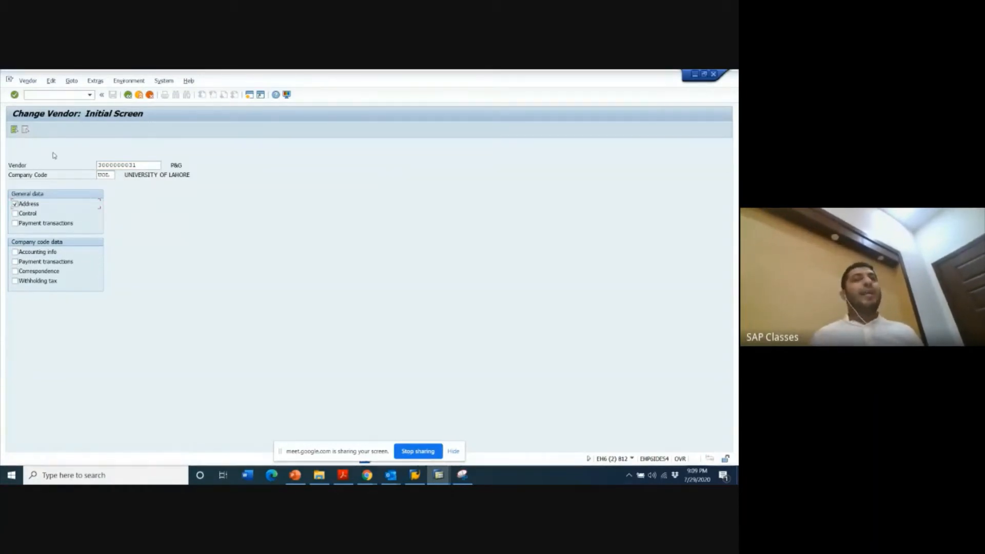
{"action": "key", "text": "Return"}
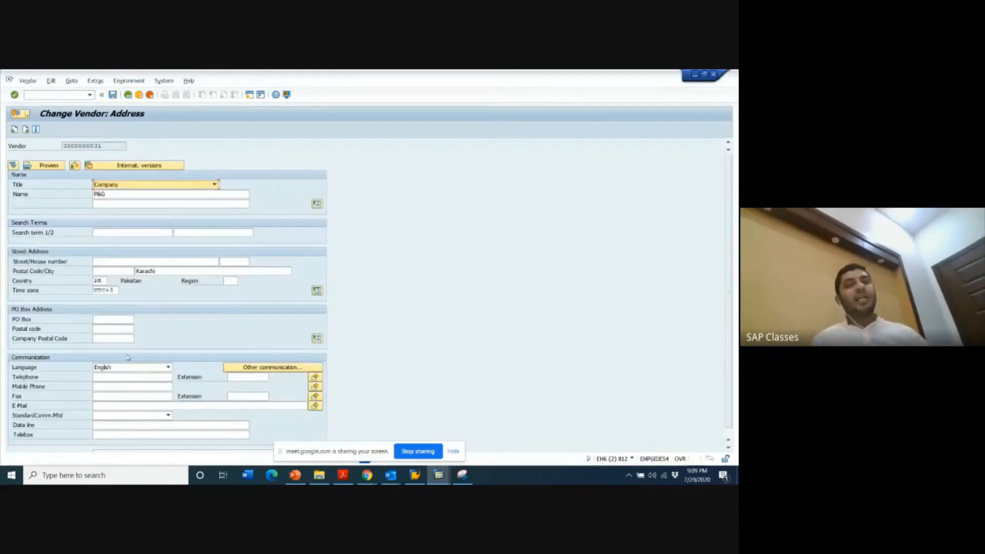
- Enter the street address for vendor P&G and save the vendor changes
{"action": "left_click", "coordinate": [109, 260]}
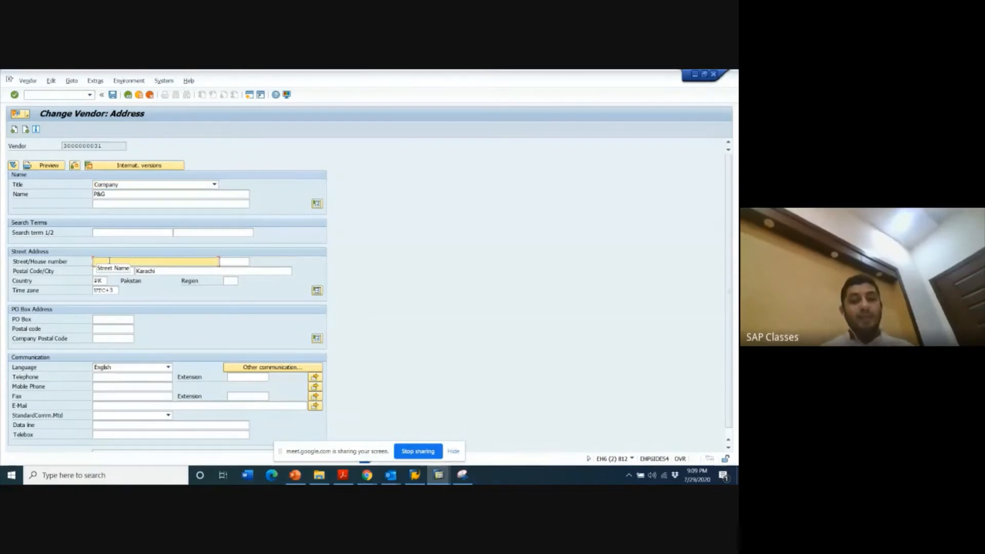
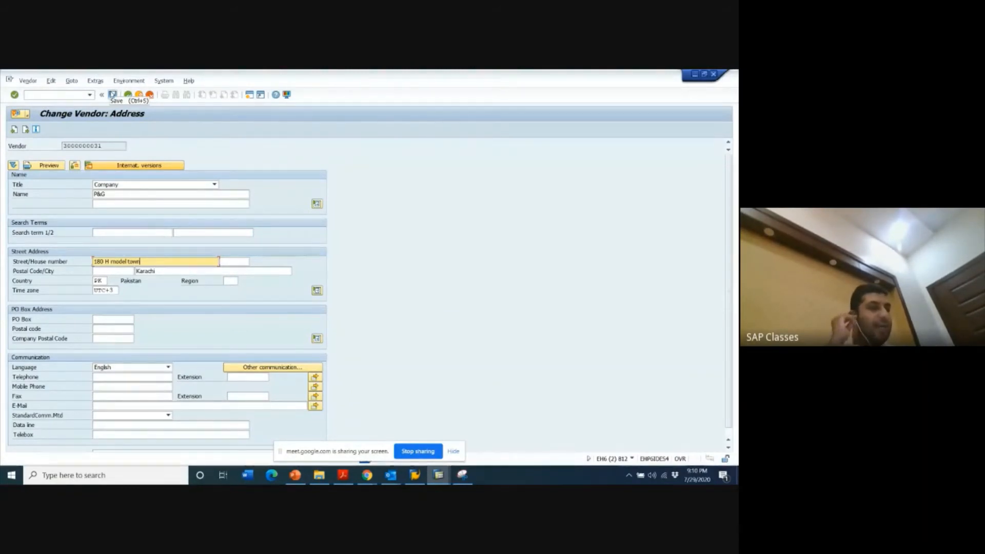
{"action": "left_click", "coordinate": [112, 96]}
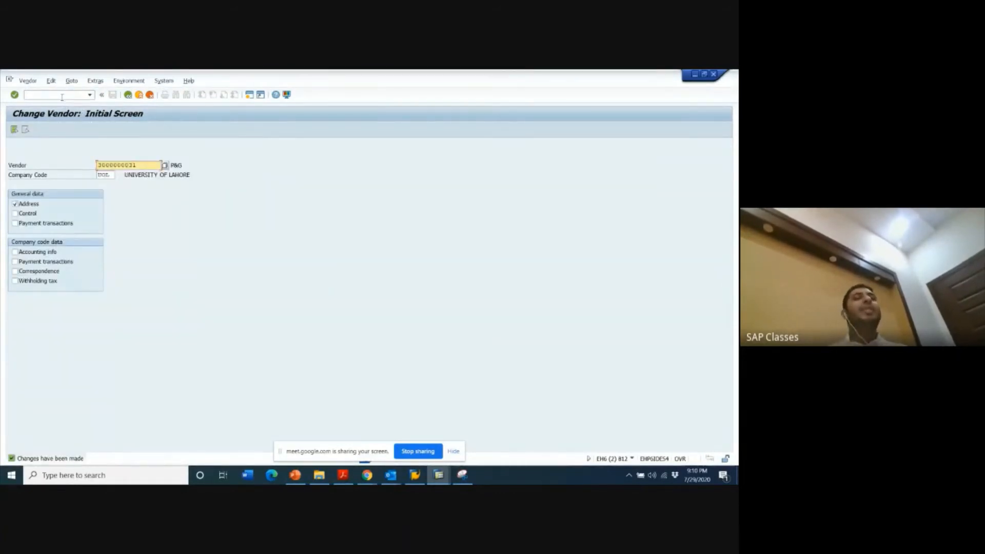
- Leave the vendor change transaction and start the vendor display transaction FK03
{"action": "left_click", "coordinate": [62, 96]}
{"action": "key", "text": "F3"}
{"action": "left_click", "coordinate": [62, 97]}
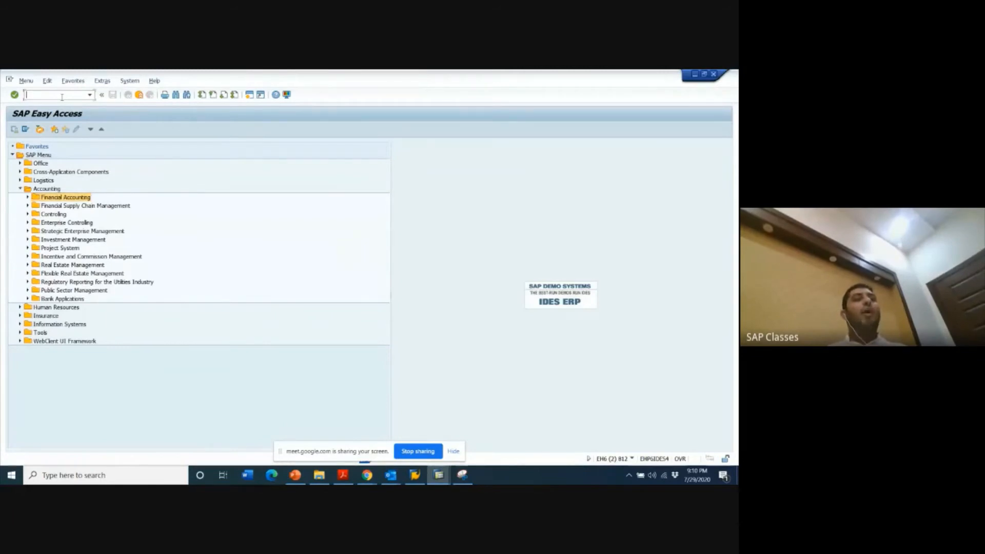
{"action": "type", "text": "fd"}
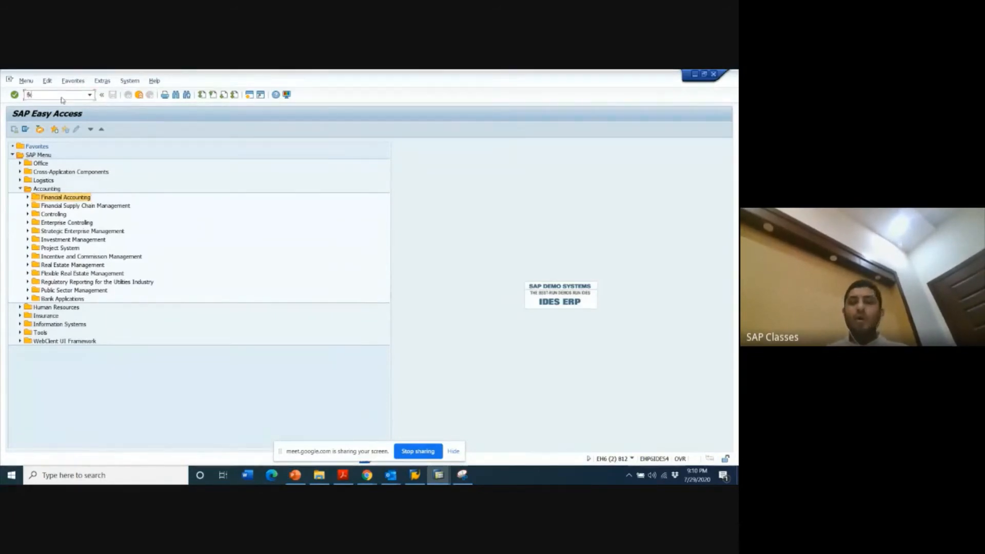
{"action": "type", "text": "03"}
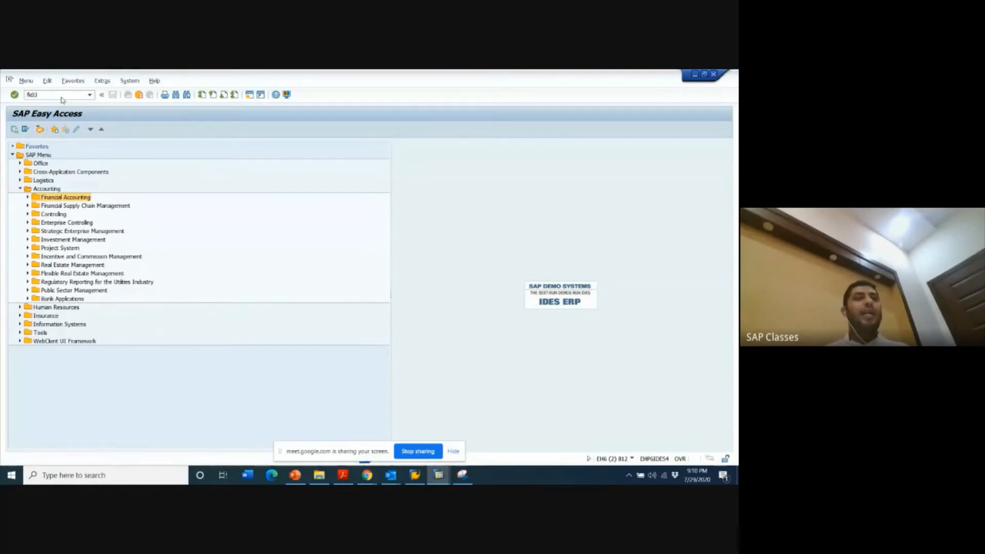
{"action": "key", "text": "Return"}
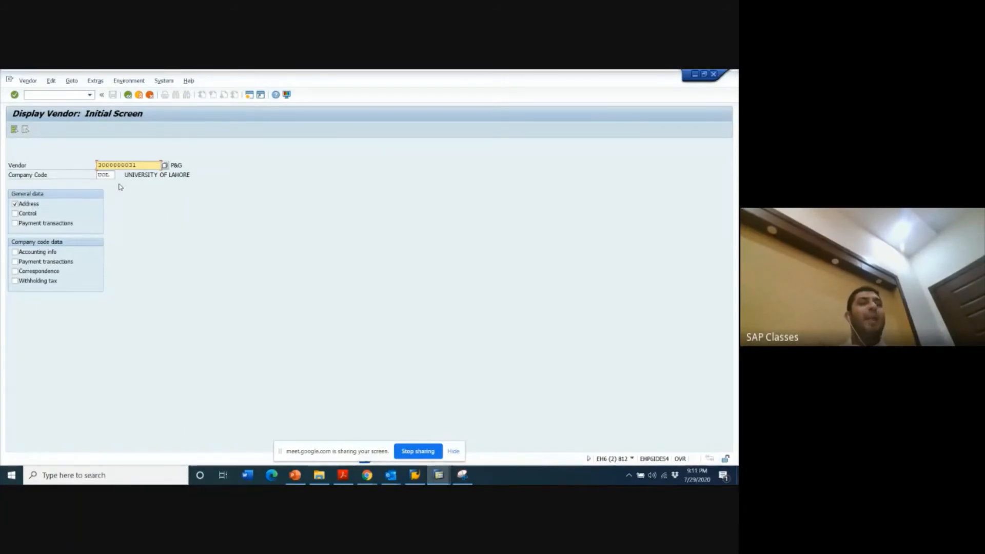
- View P&G's address data in display mode, and exit the vendor display transaction
{"action": "left_click", "coordinate": [15, 205]}
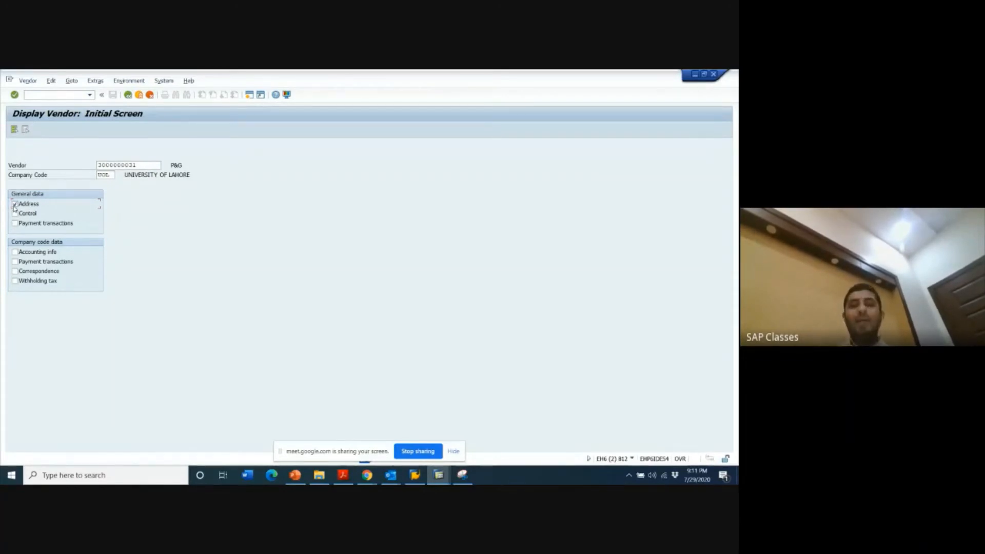
{"action": "key", "text": "Return"}
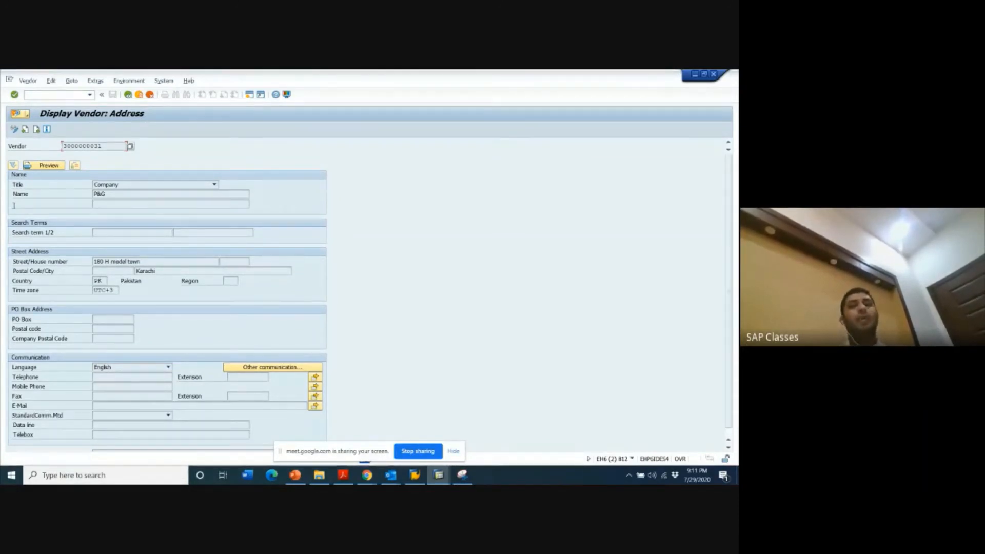
{"action": "key", "text": "F3"}
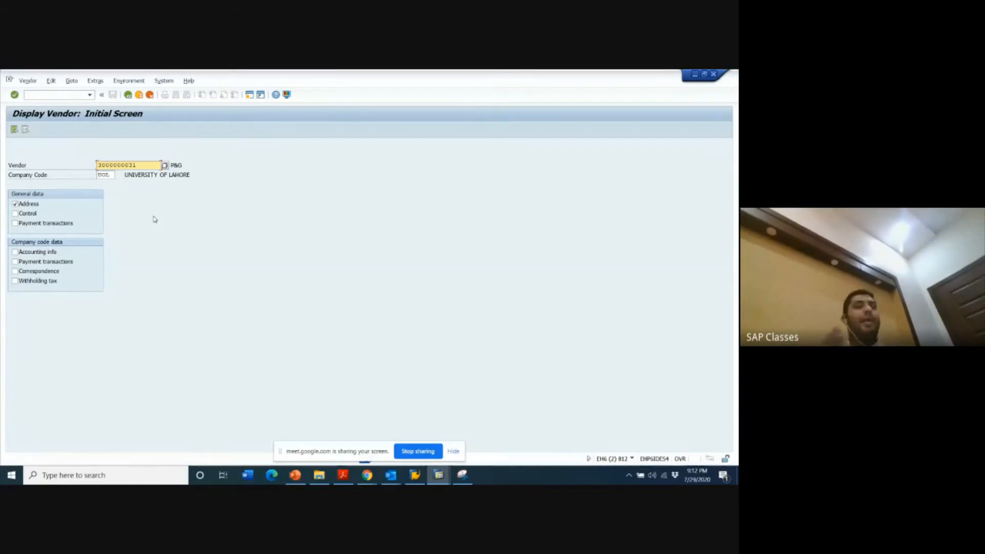
{"action": "left_click", "coordinate": [152, 145]}
{"action": "left_click", "coordinate": [128, 94]}
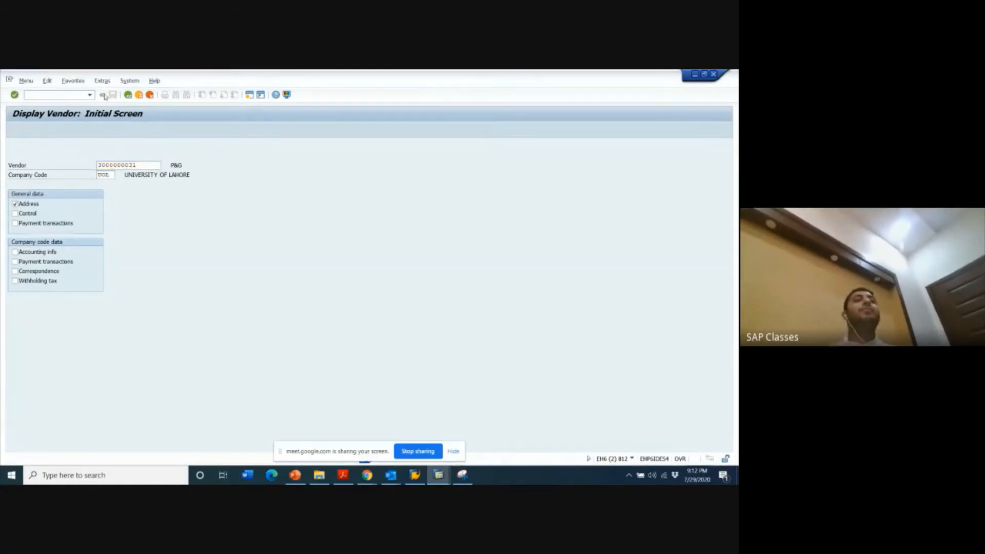
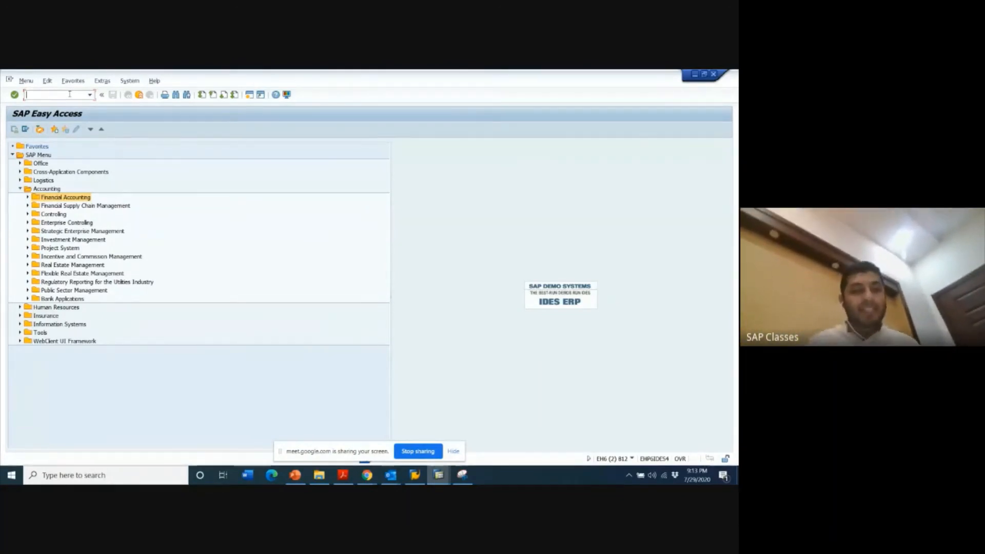
- Start transaction FS00 and locate the entertainment expense account within the 4003 Administrative Expenses group
{"action": "type", "text": "fs00"}
{"action": "key", "text": "Return"}
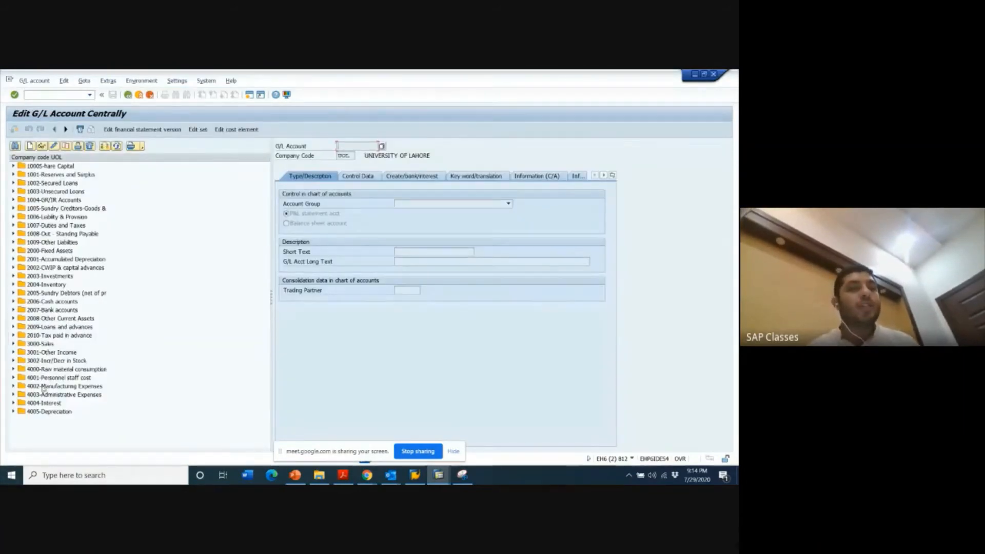
{"action": "left_click", "coordinate": [14, 395]}
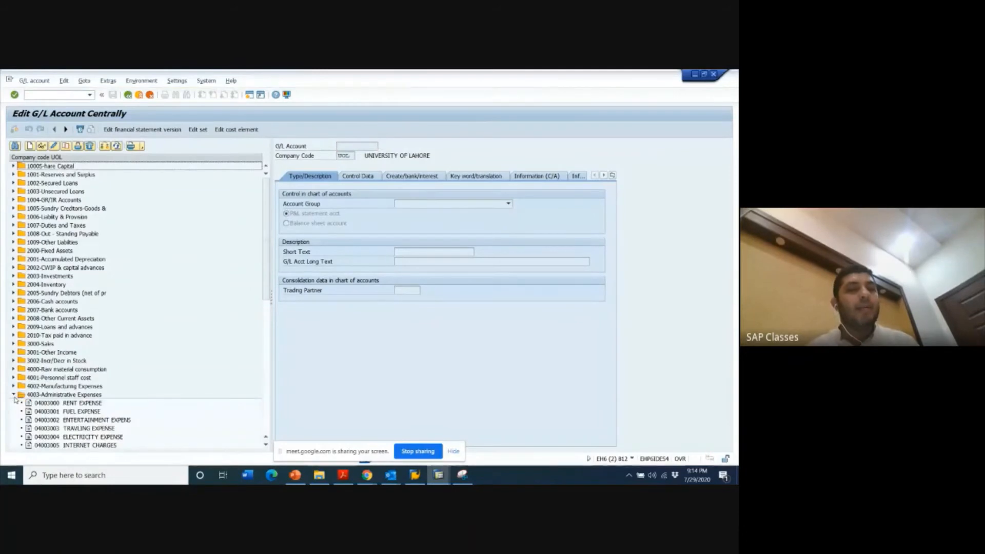
{"action": "left_click", "coordinate": [90, 420]}
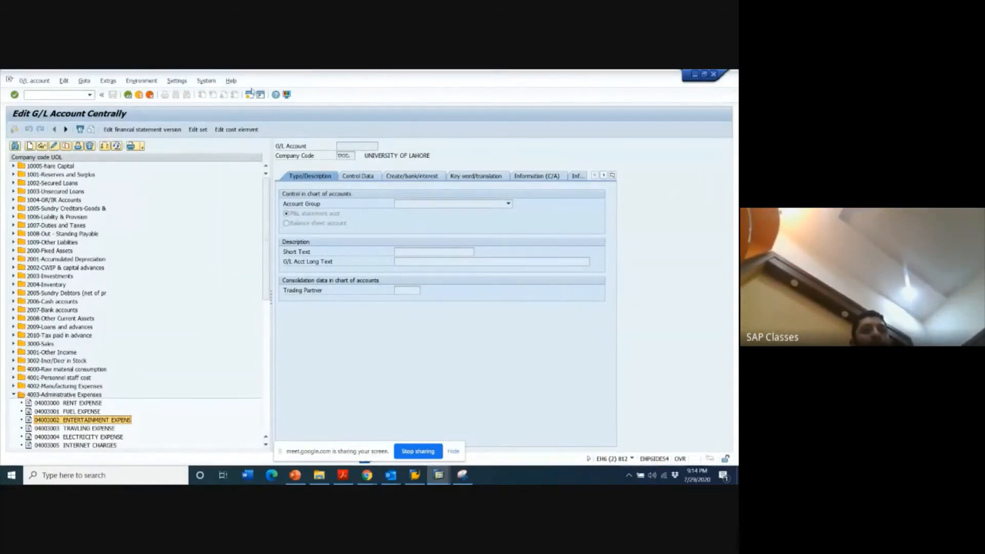
- Try to open another session, and close the surplus G/L account, accounting configuration and vendor payment transactions windows
{"action": "left_click", "coordinate": [250, 95]}
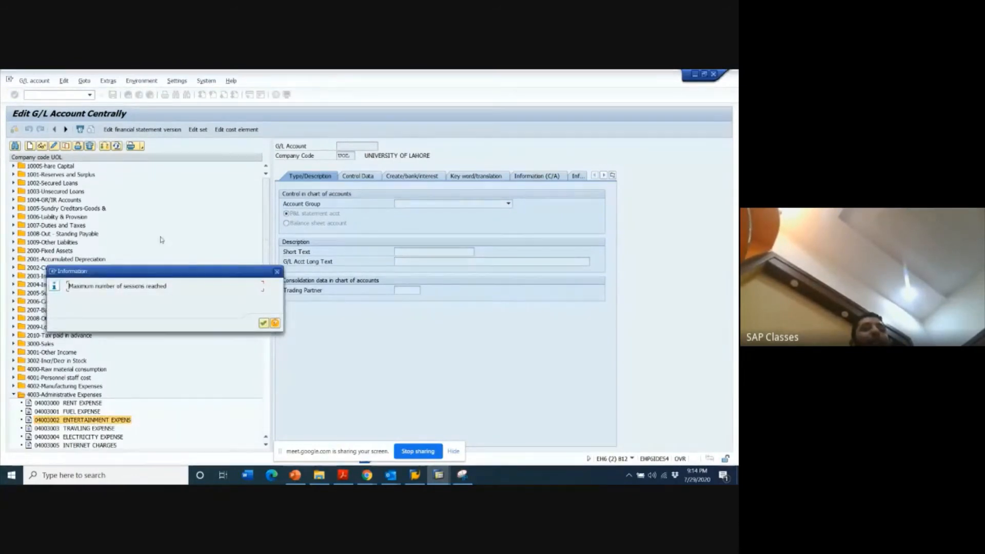
{"action": "key", "text": "Return"}
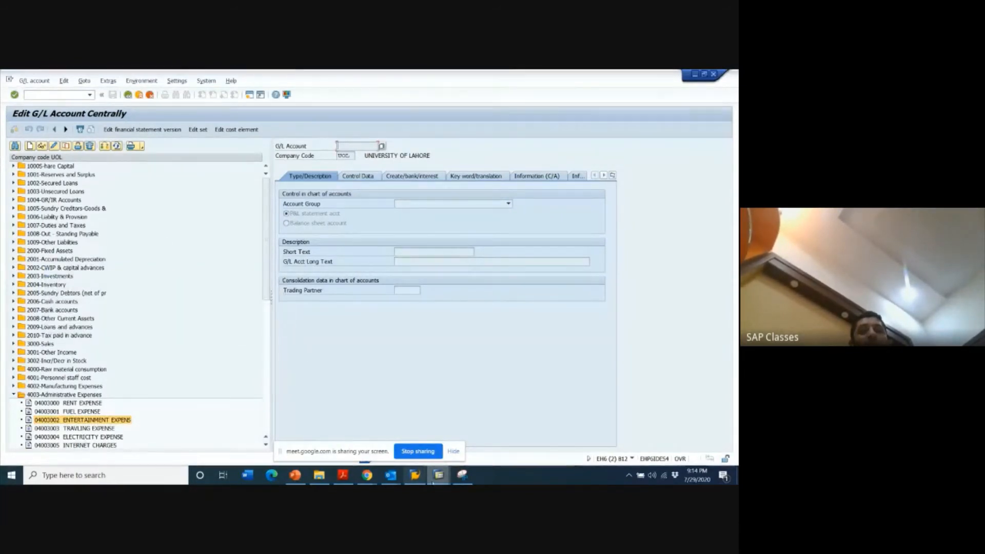
{"action": "mouse_move", "coordinate": [439, 474]}
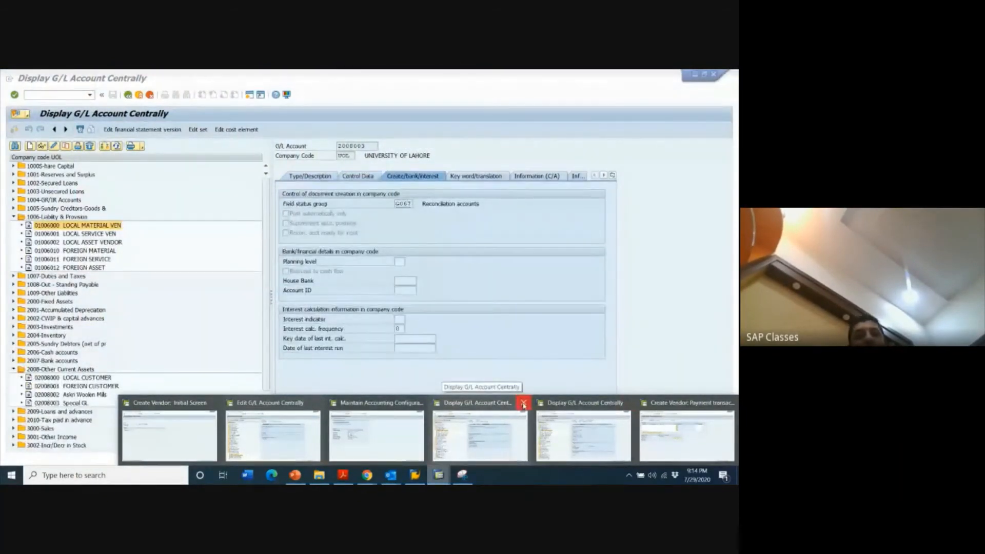
{"action": "left_click", "coordinate": [523, 404]}
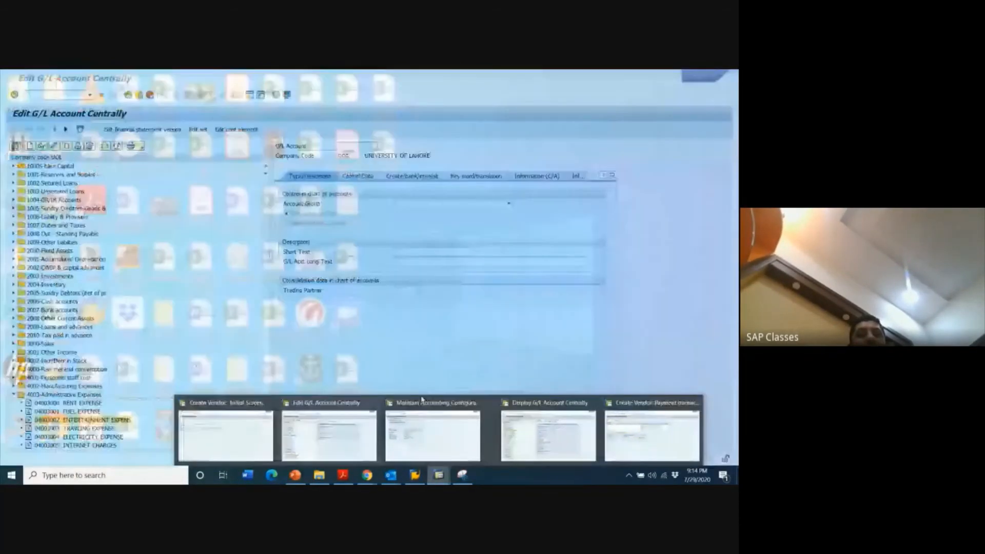
{"action": "left_click", "coordinate": [481, 404]}
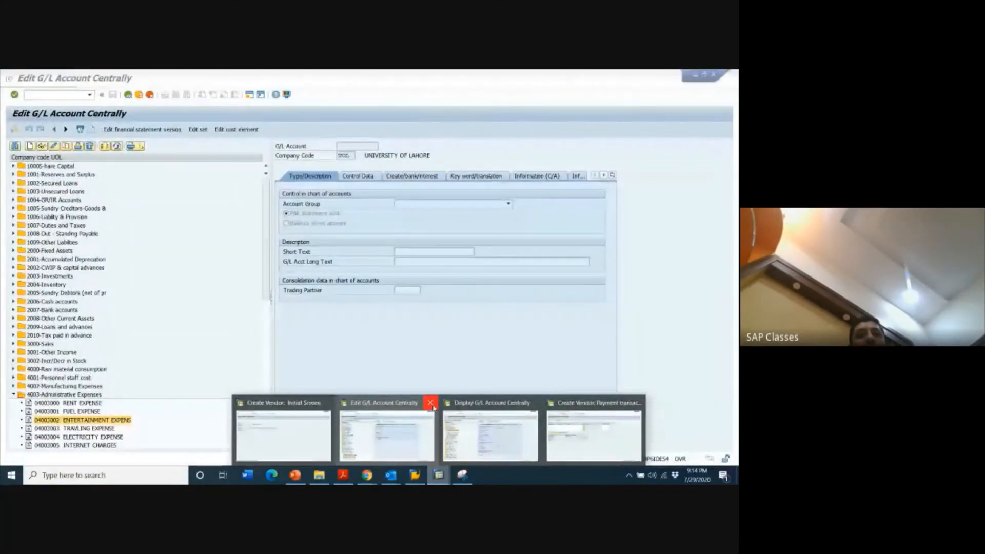
{"action": "left_click", "coordinate": [431, 403]}
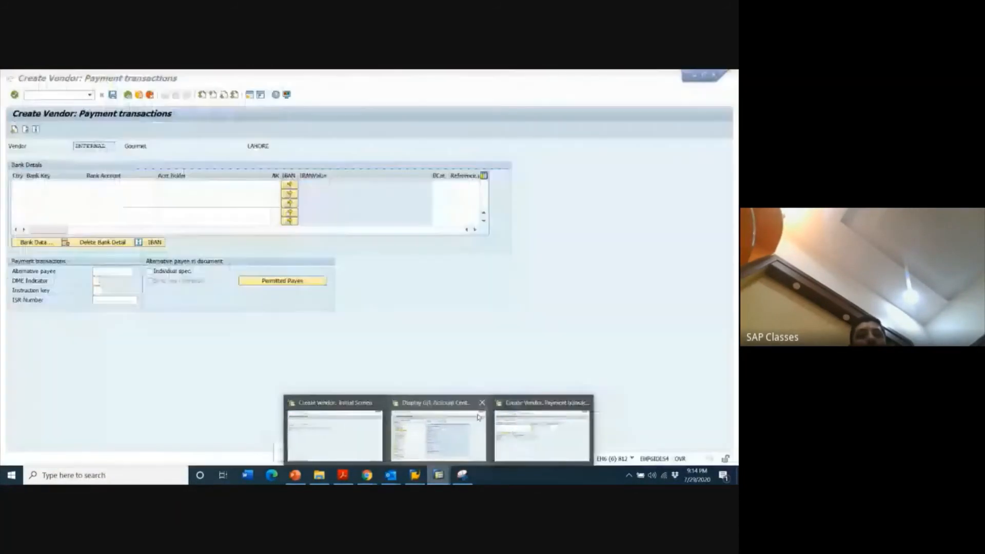
{"action": "left_click", "coordinate": [585, 404]}
- Return to the Display G/L Account window, open a new session, and start vendor invoice transaction FB60
{"action": "left_click", "coordinate": [490, 428]}
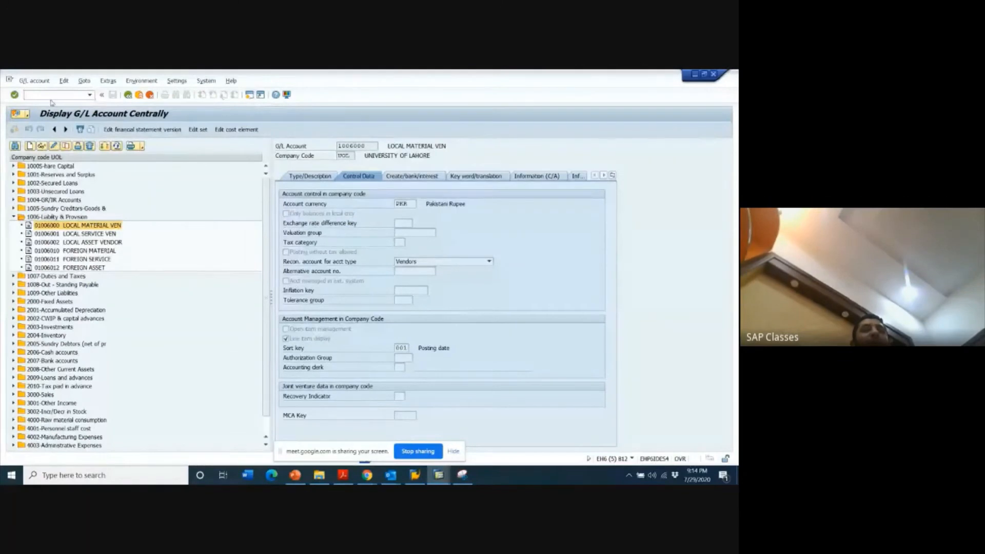
{"action": "key", "text": "ctrl+n"}
{"action": "type", "text": "f"}
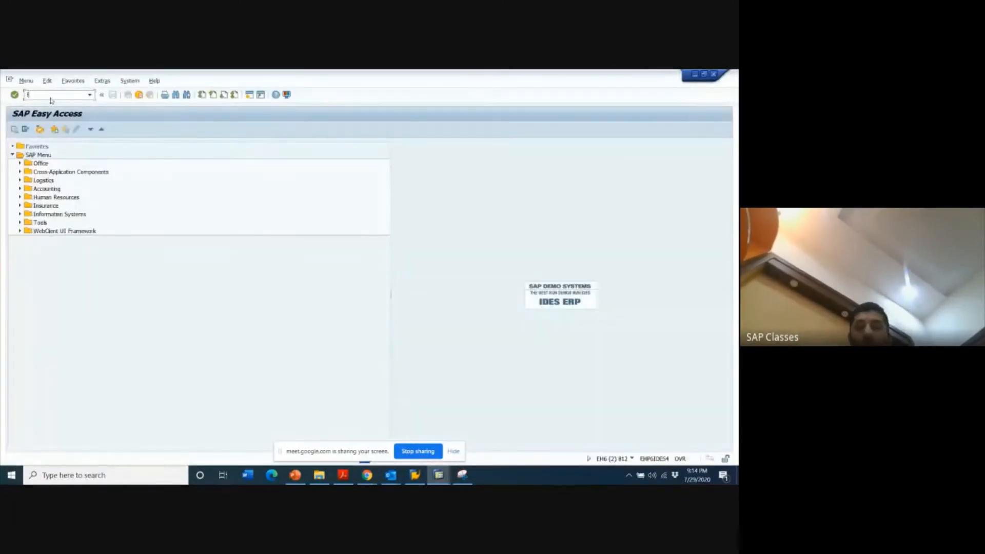
{"action": "type", "text": "b60"}
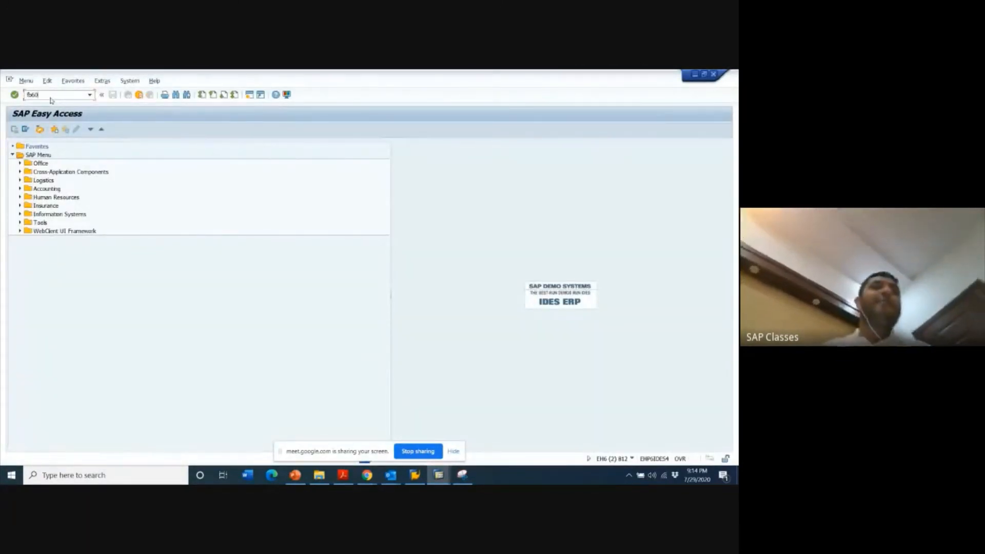
{"action": "key", "text": "Return"}
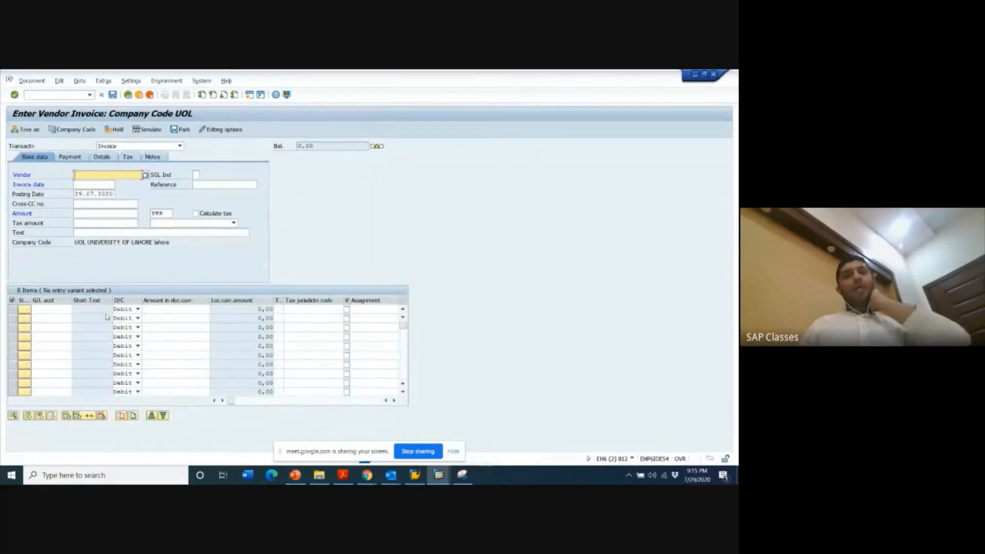
- Capture the vendor invoice header area with the Snipping Tool and discard the snip
{"action": "left_click", "coordinate": [460, 477]}
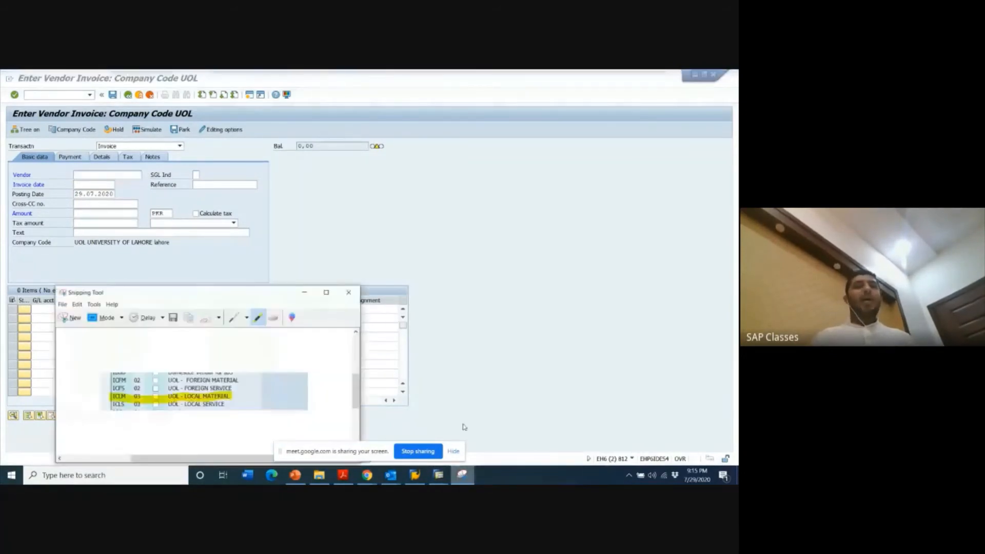
{"action": "left_click", "coordinate": [65, 316]}
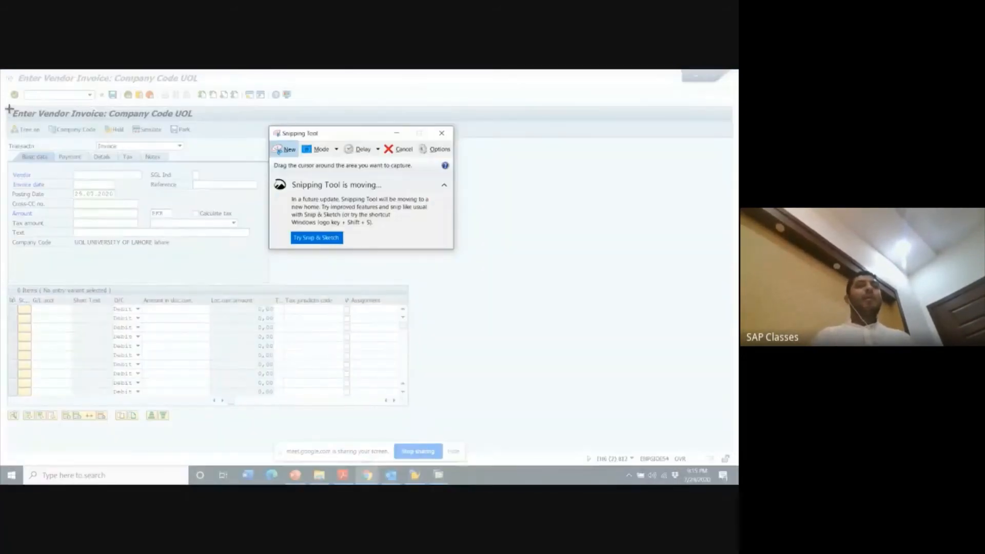
{"action": "left_click_drag", "start_coordinate": [9, 109], "coordinate": [450, 283]}
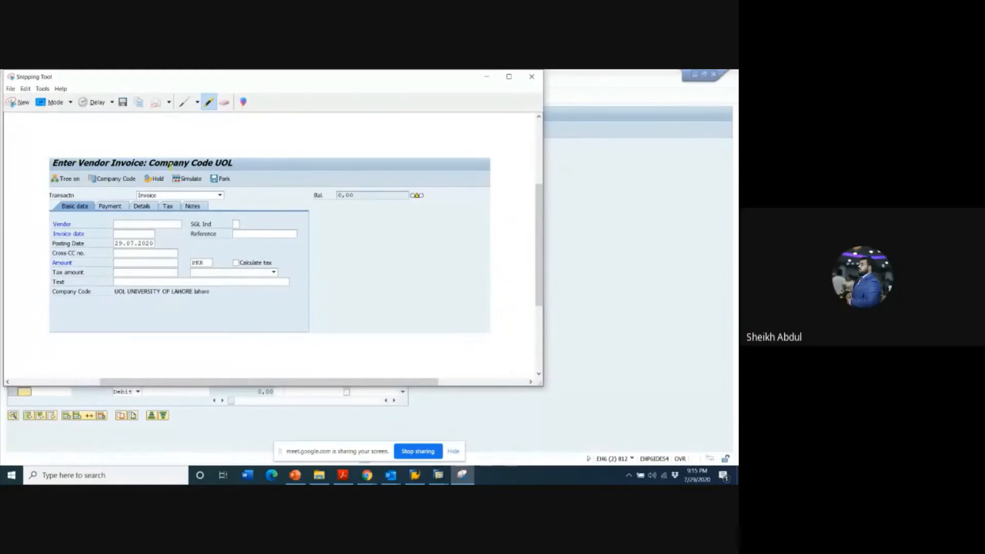
{"action": "left_click", "coordinate": [531, 76]}
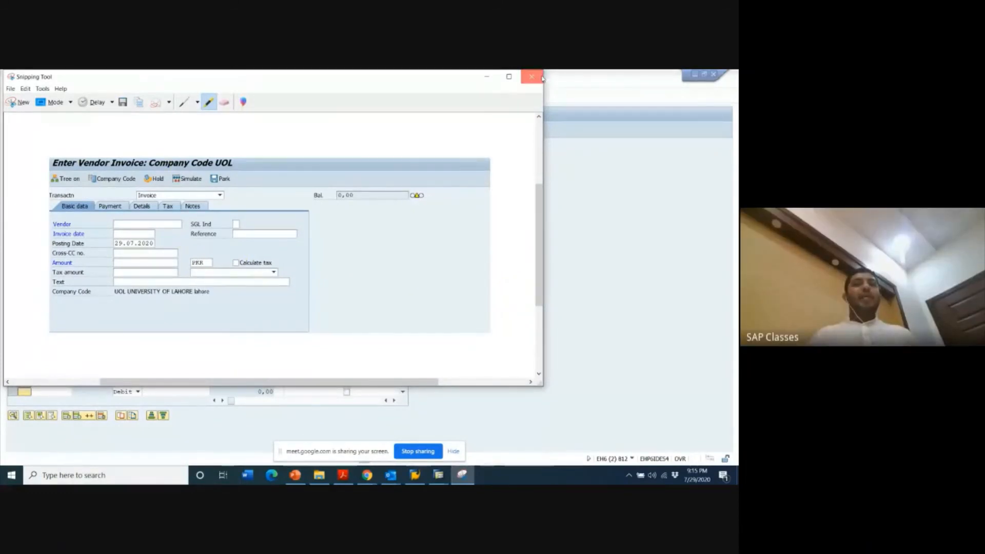
{"action": "left_click", "coordinate": [314, 240]}
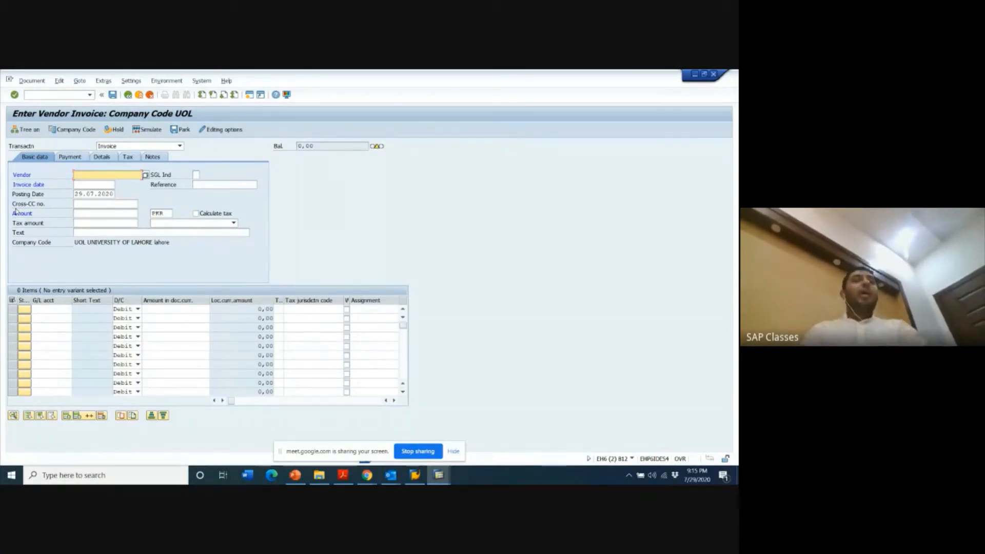
- Set the vendor invoice amount to 5000 and the invoice date to 29.07.2020
{"action": "left_click", "coordinate": [81, 215]}
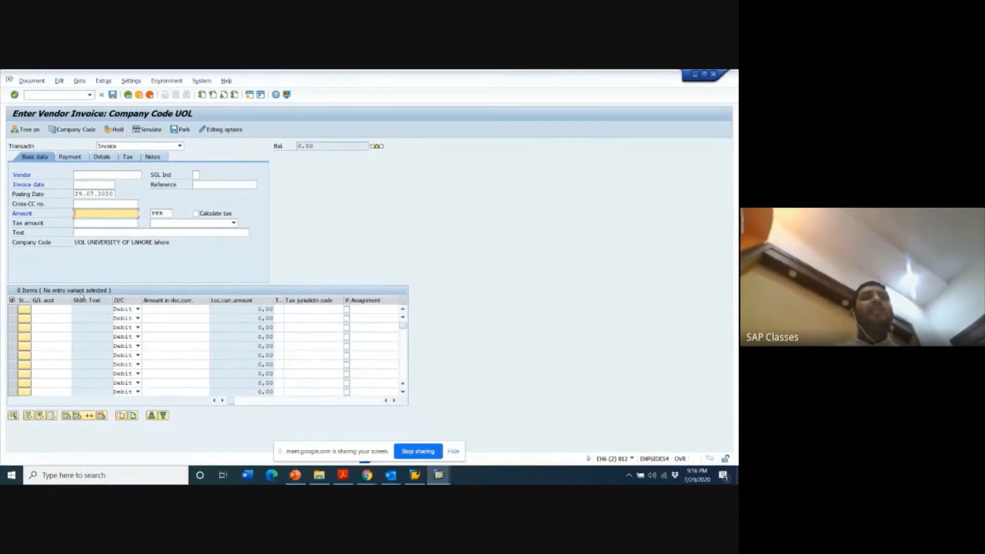
{"action": "type", "text": "000"}
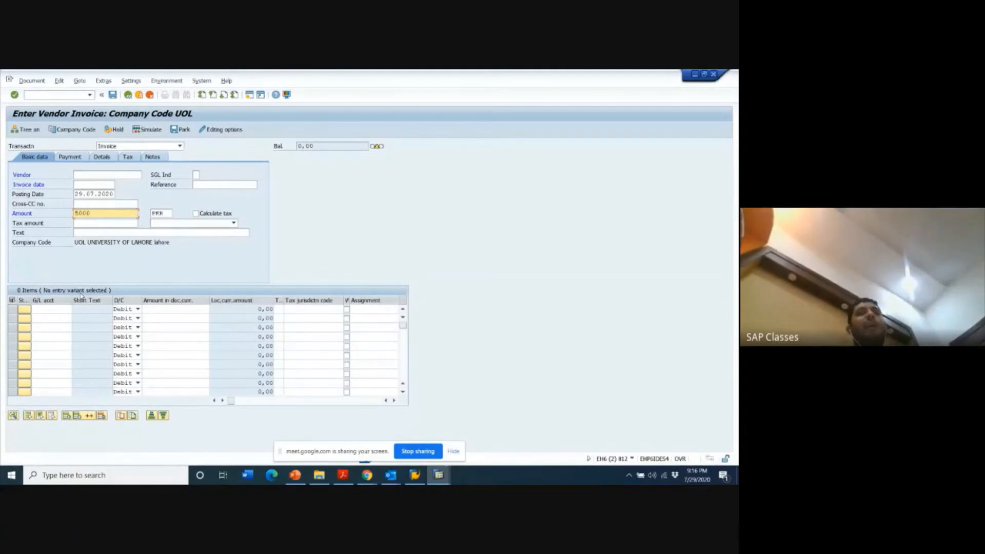
{"action": "left_click", "coordinate": [92, 185]}
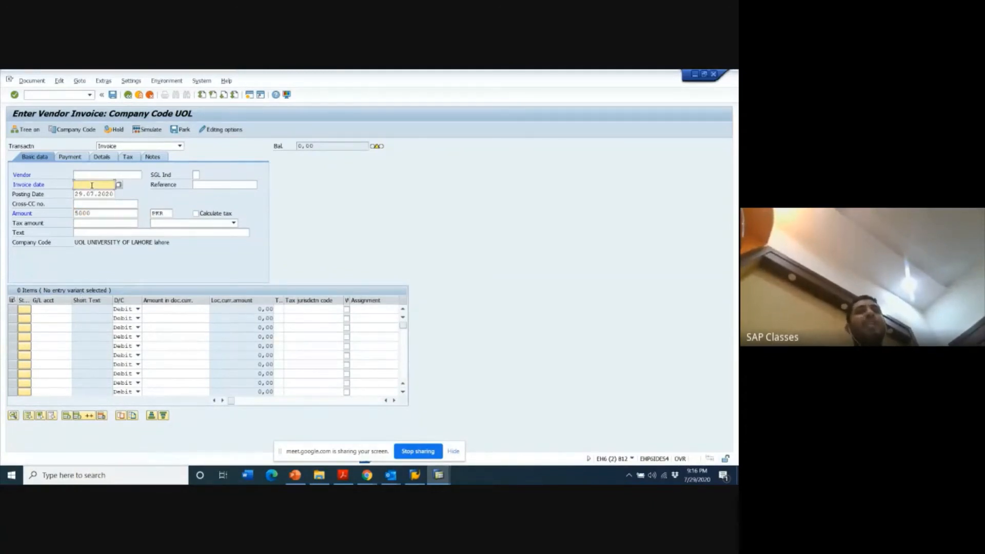
{"action": "type", "text": "29.07."}
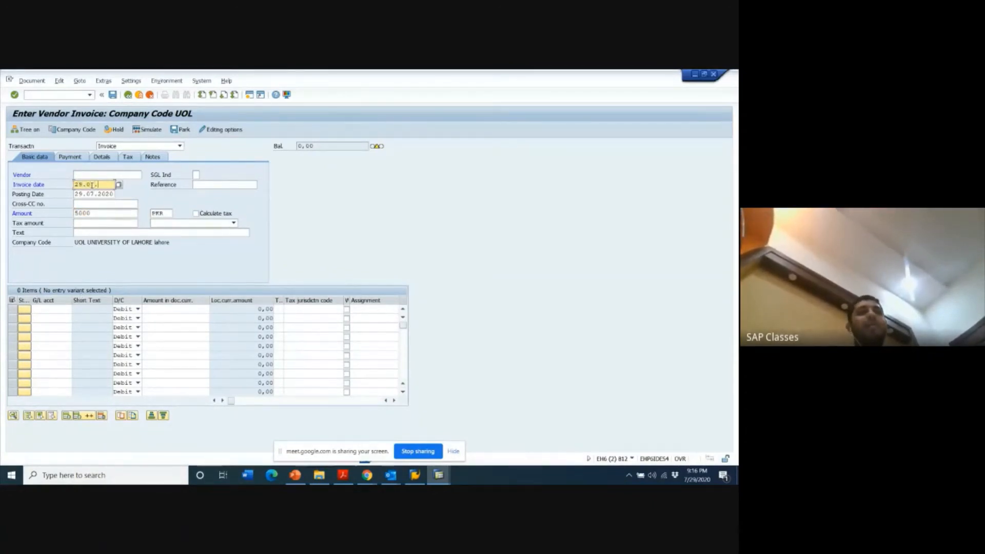
{"action": "type", "text": "2020"}
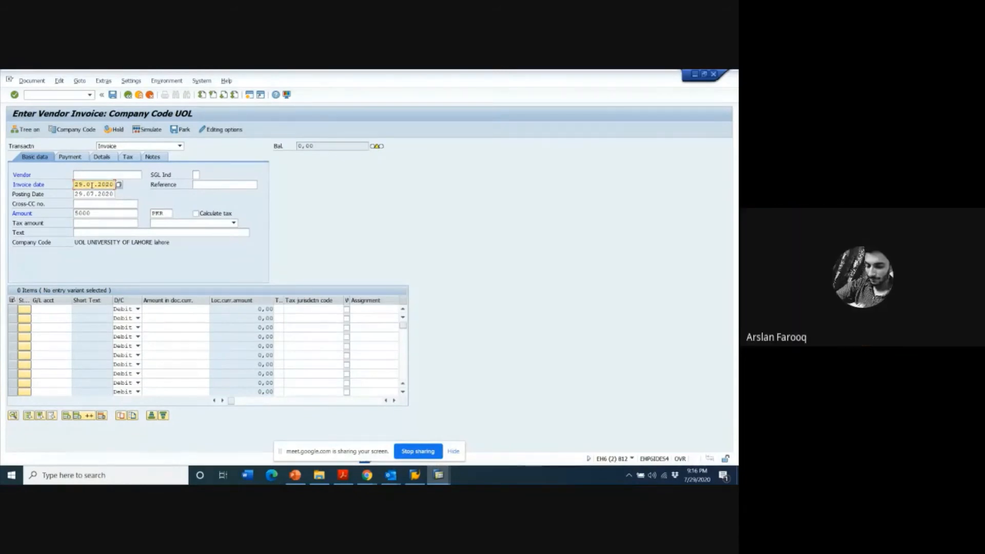
- Open the vendor search and prepare a general search with * as the name and no maximum number of hits
{"action": "left_click", "coordinate": [100, 174]}
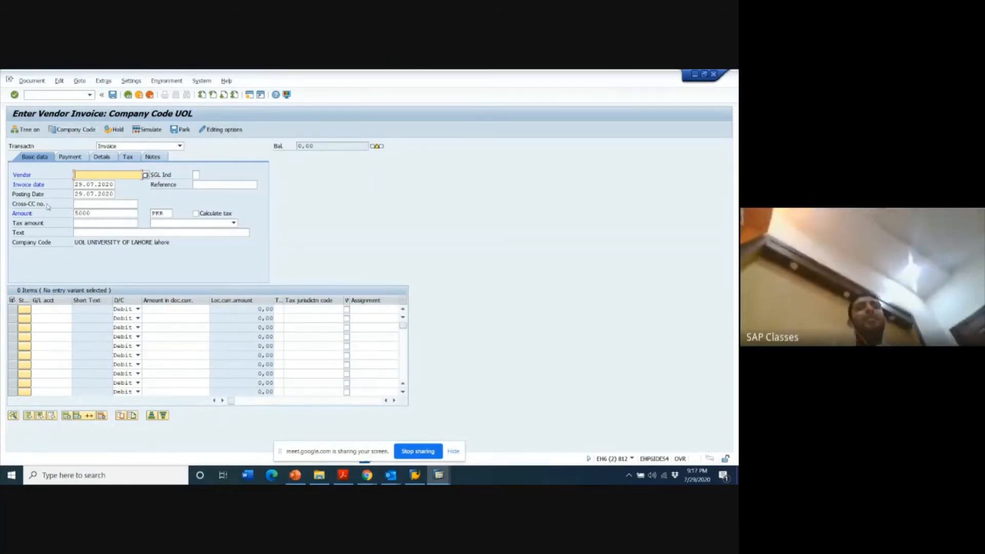
{"action": "left_click", "coordinate": [145, 176]}
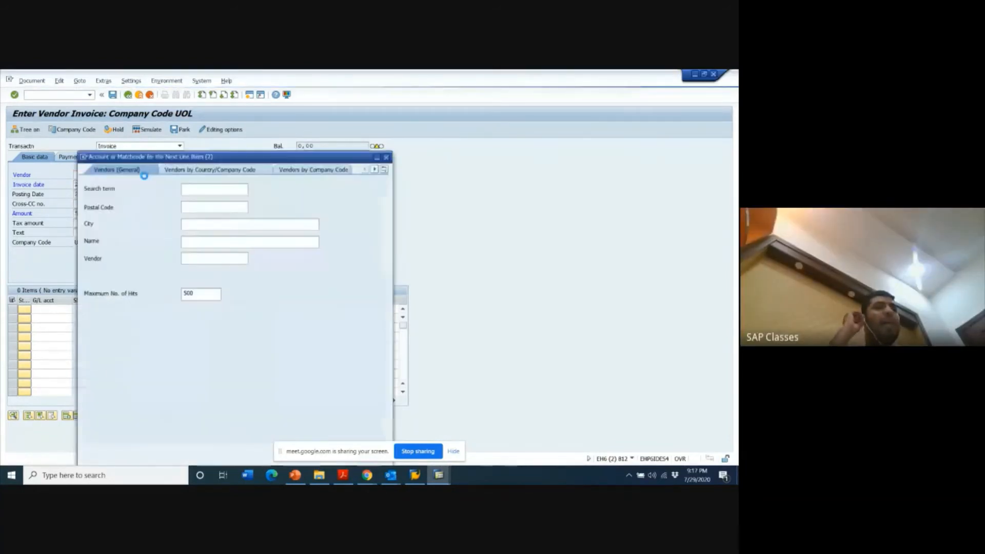
{"action": "left_click", "coordinate": [202, 244]}
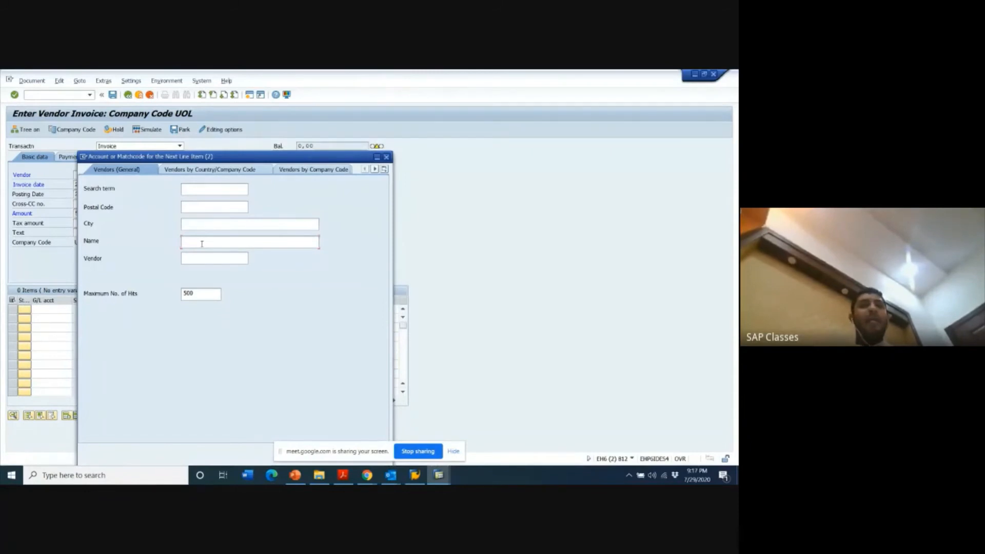
{"action": "type", "text": "*"}
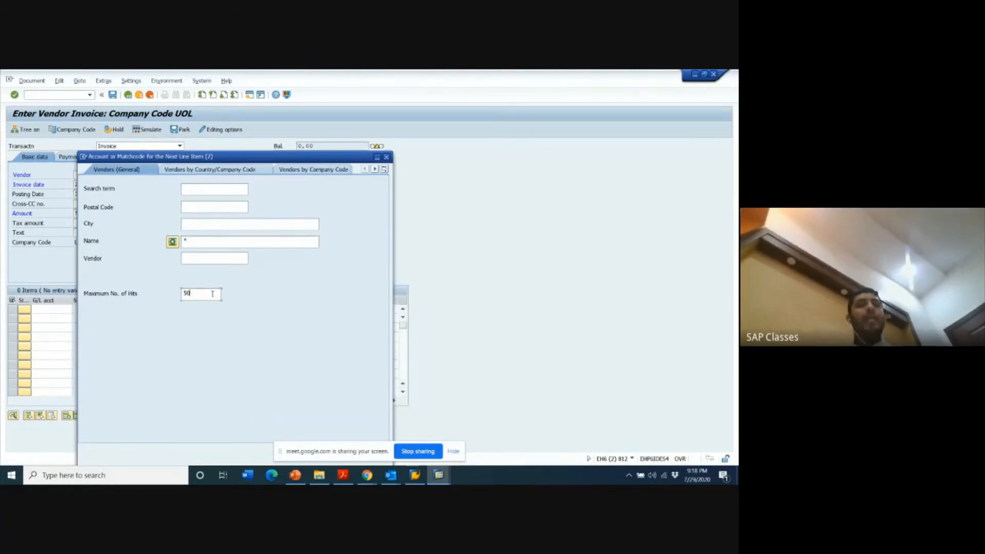
{"action": "key", "text": "BackSpace"}
{"action": "key", "text": "BackSpace"}
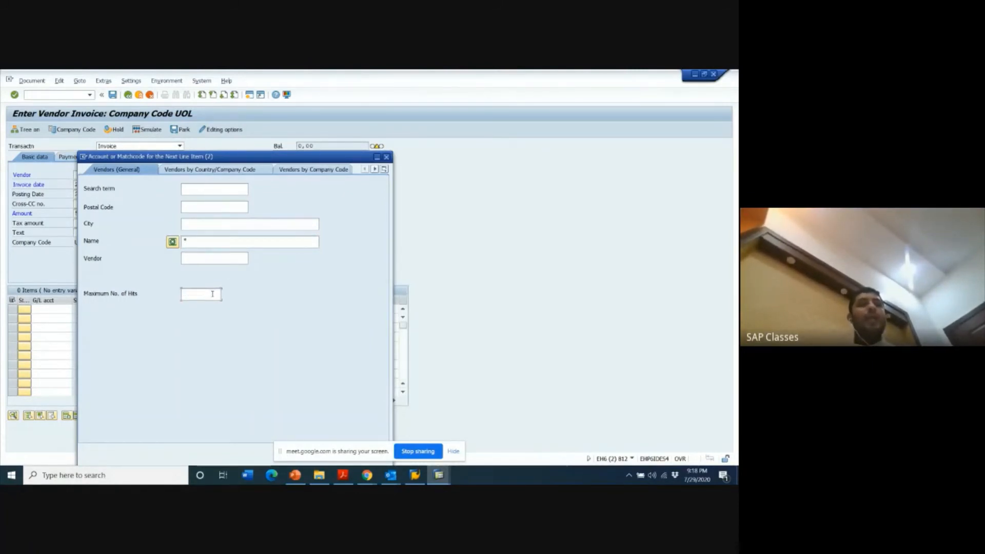
- Switch to the vendor search by country and company code, and clear its maximum number of hits
{"action": "left_click", "coordinate": [234, 169]}
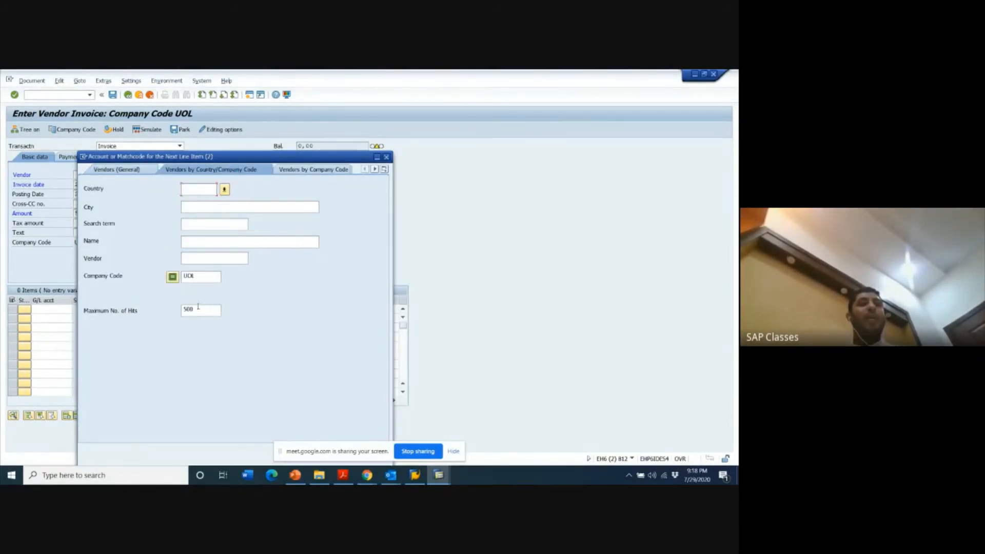
{"action": "left_click", "coordinate": [198, 308]}
{"action": "key", "text": "BackSpace"}
{"action": "key", "text": "BackSpace"}
{"action": "key", "text": "BackSpace"}
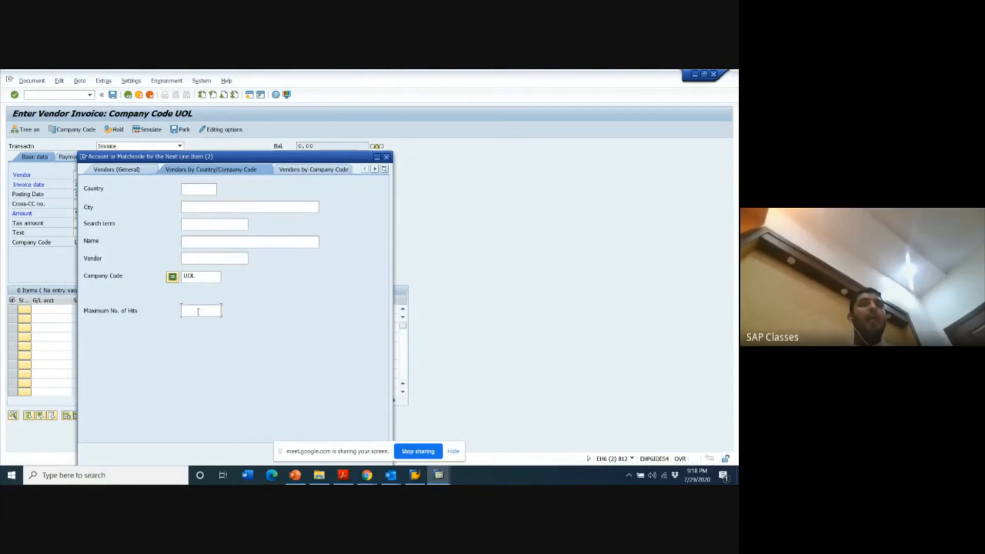
- Search company code UOL for vendor names matching *unilever* and choose the first UNILEVER PAKISTAN entry as the invoice vendor
{"action": "left_click", "coordinate": [247, 242]}
{"action": "type", "text": "*unle"}
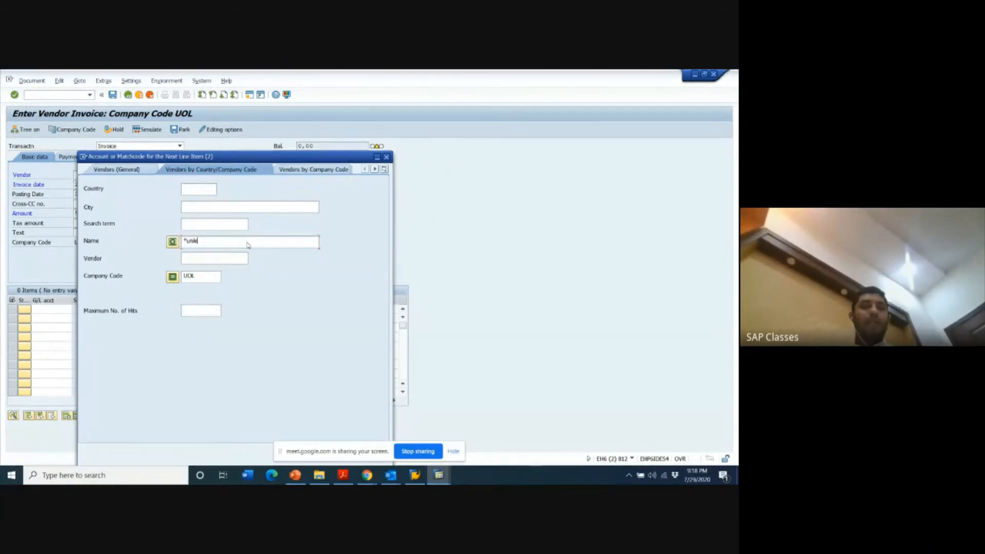
{"action": "type", "text": "ver*"}
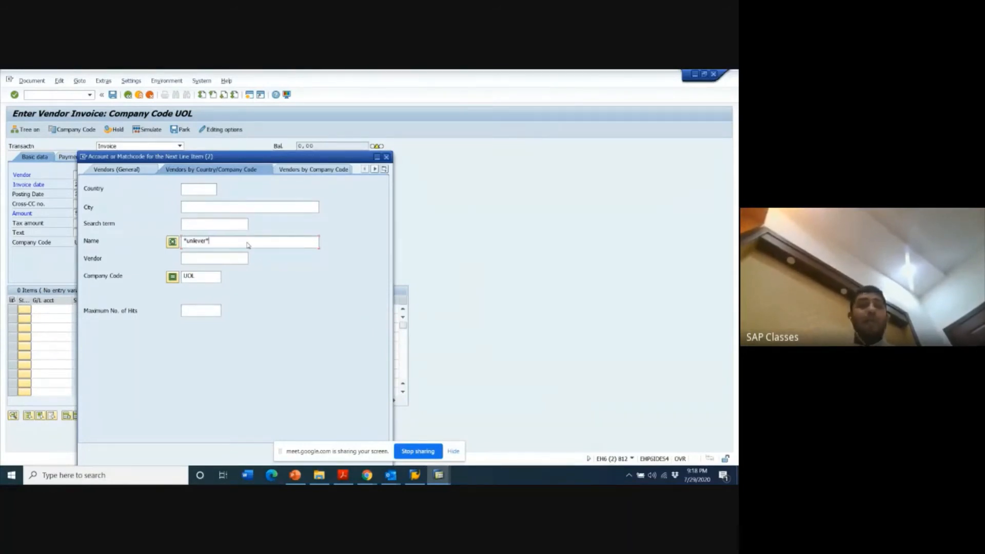
{"action": "key", "text": "Return"}
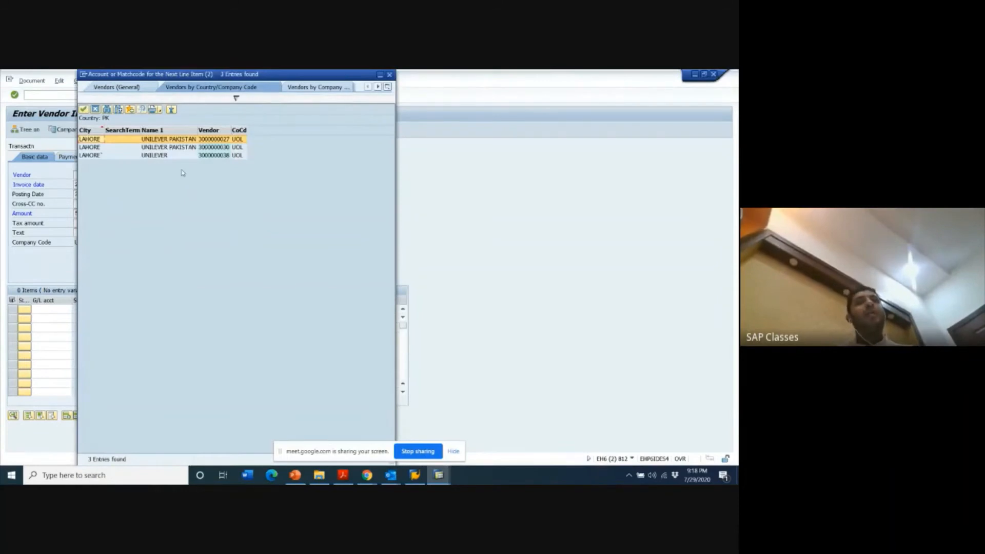
{"action": "left_click", "coordinate": [162, 140]}
{"action": "double_click", "coordinate": [163, 140]}
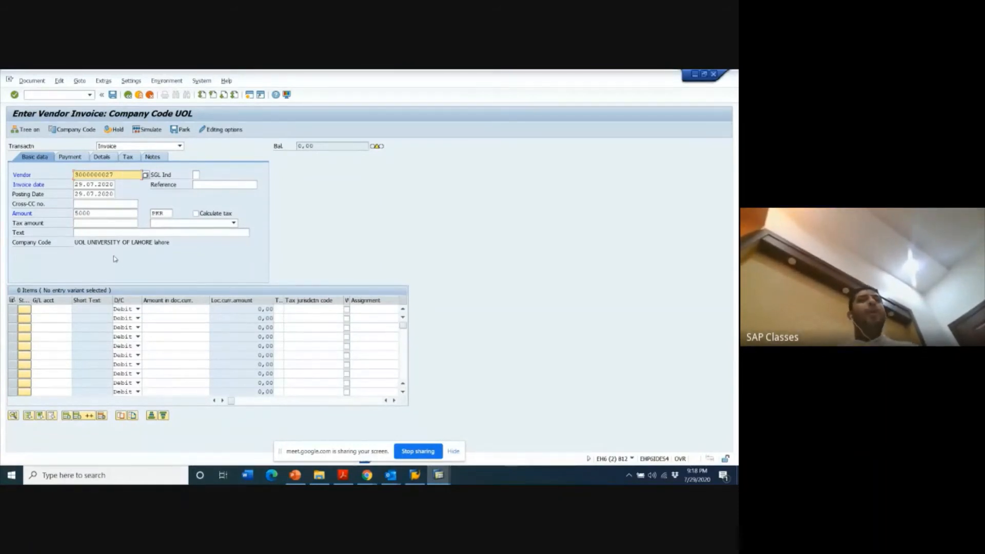
- Open the G/L account search for the first invoice item line and clear its maximum number of hits
{"action": "left_click", "coordinate": [52, 309]}
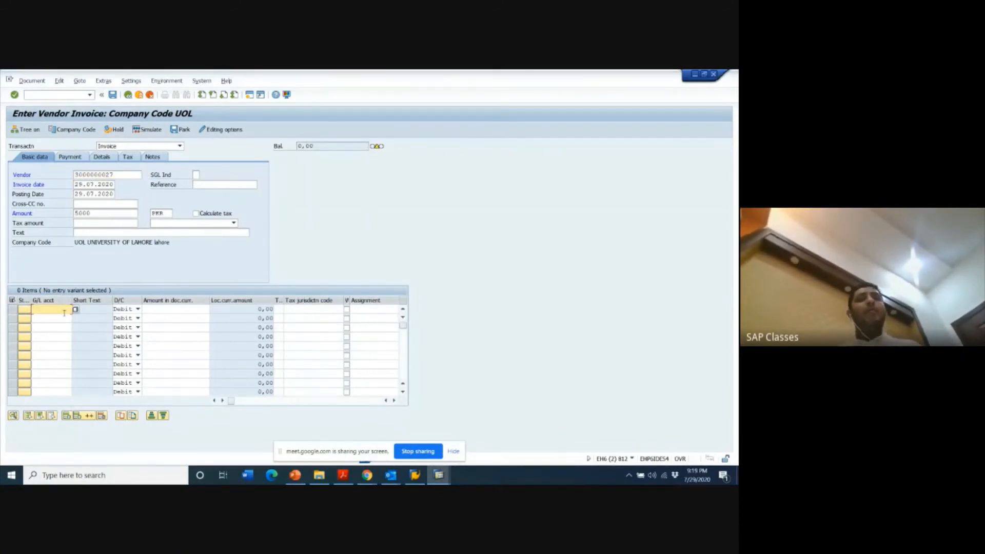
{"action": "key", "text": "F10"}
{"action": "left_click", "coordinate": [60, 312]}
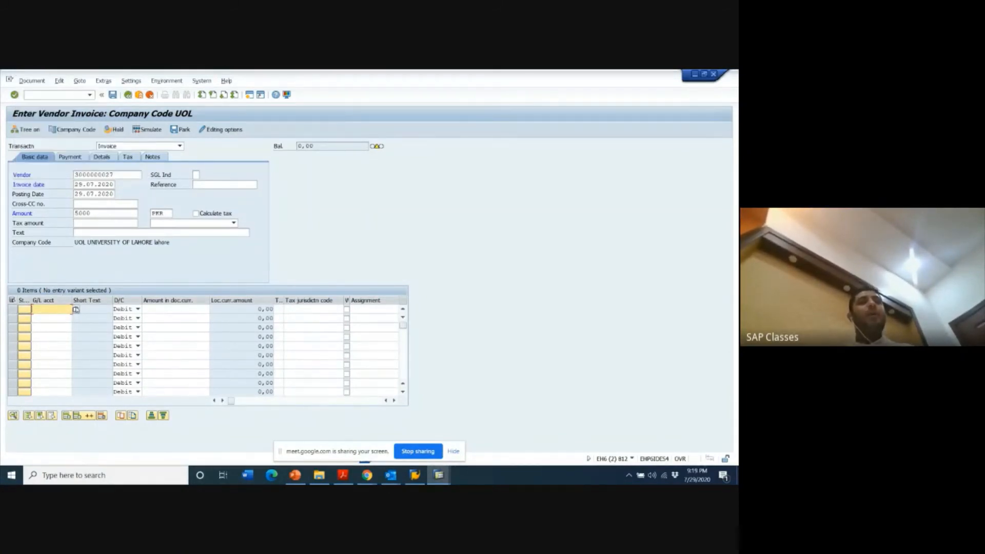
{"action": "left_click", "coordinate": [76, 309]}
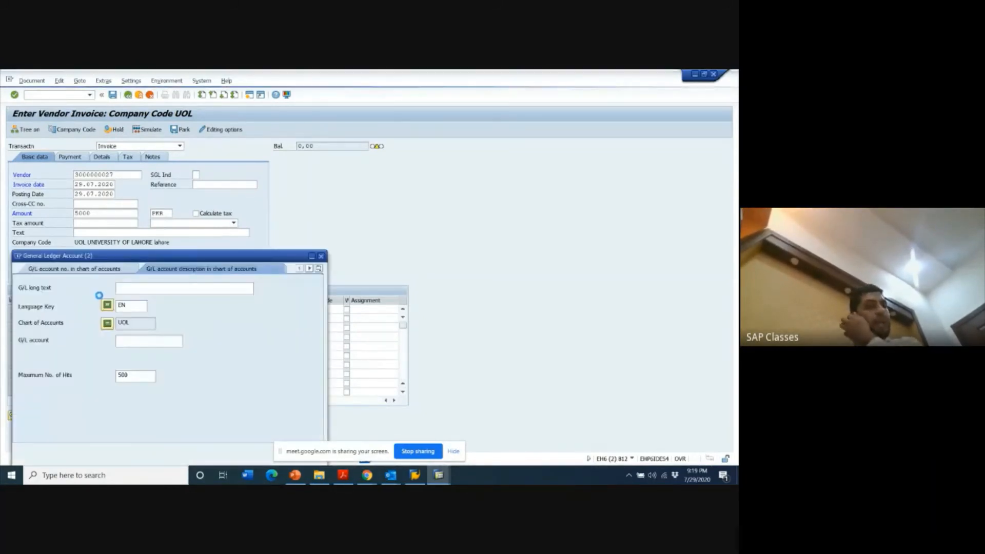
{"action": "left_click", "coordinate": [140, 376]}
{"action": "key", "text": "BackSpace"}
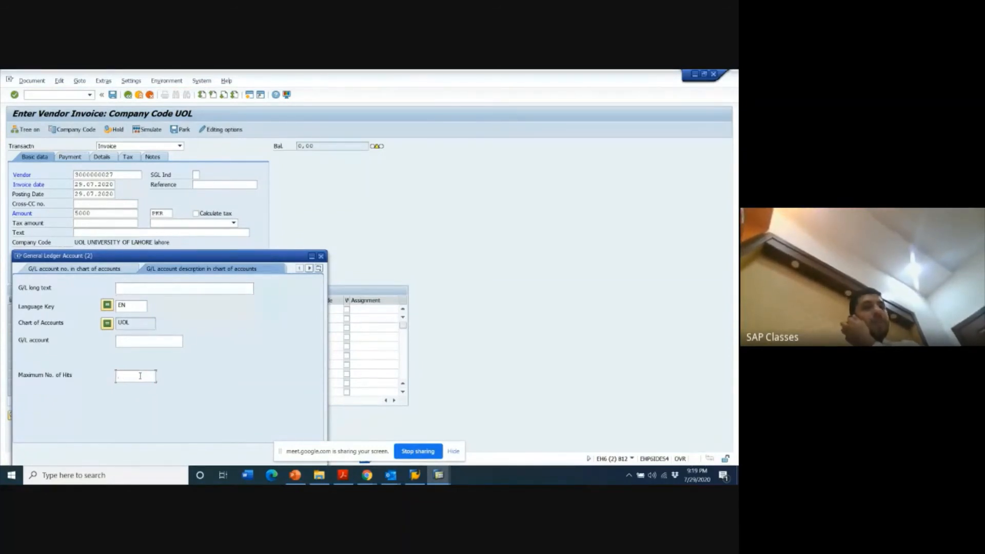
- Search the G/L long texts for *entertain* and choose the entertainment expense account for the first item line
{"action": "left_click", "coordinate": [155, 289]}
{"action": "type", "text": "*H"}
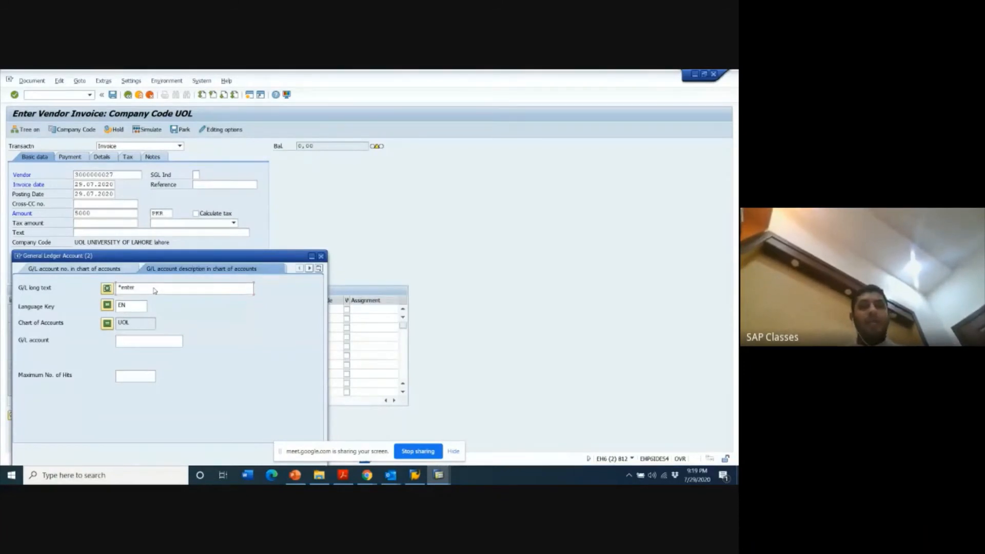
{"action": "type", "text": "ntertain"}
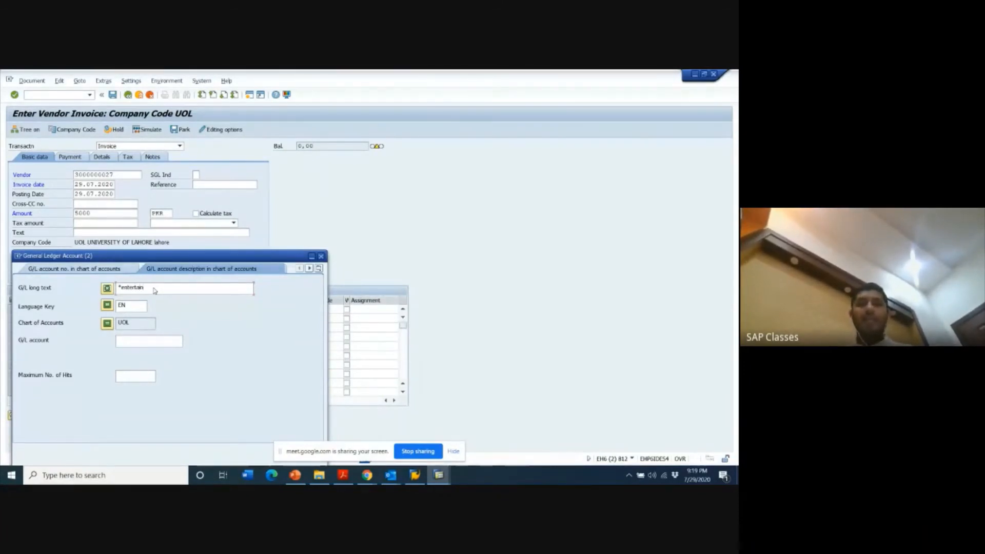
{"action": "type", "text": "*"}
{"action": "key", "text": "Return"}
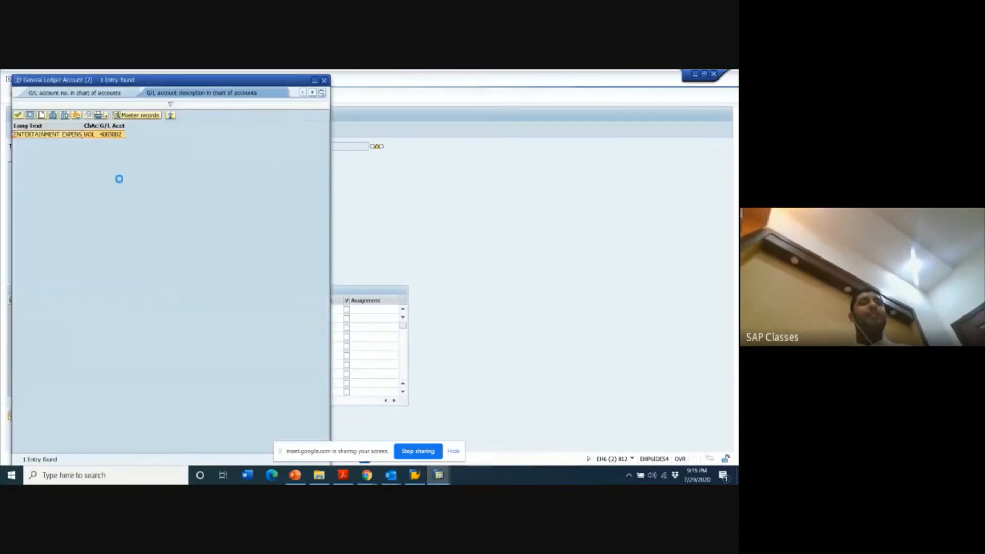
{"action": "double_click", "coordinate": [58, 134]}
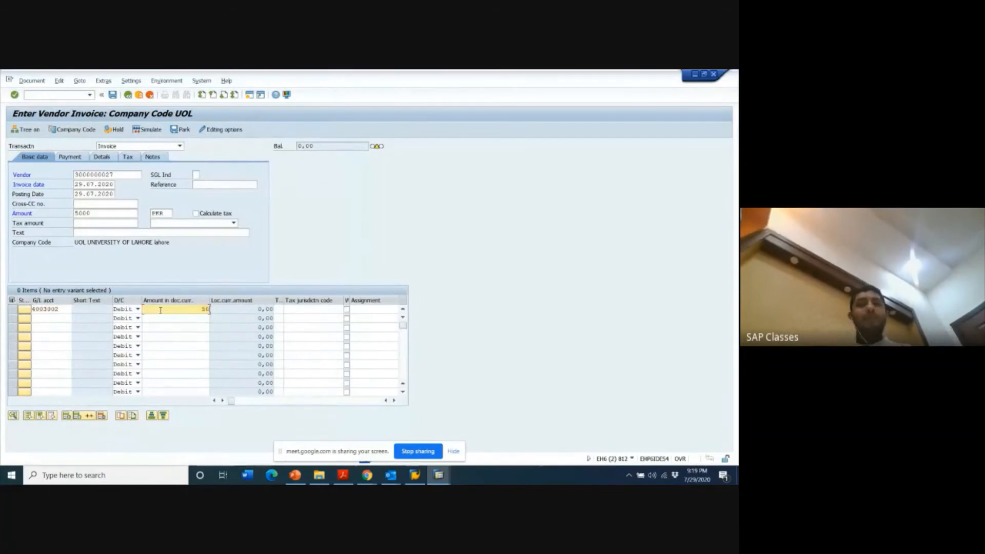
- Set the entertainment expense line's debit amount to 5000 and enter CEO as the invoice reference
{"action": "type", "text": "00"}
{"action": "key", "text": "BackSpace"}
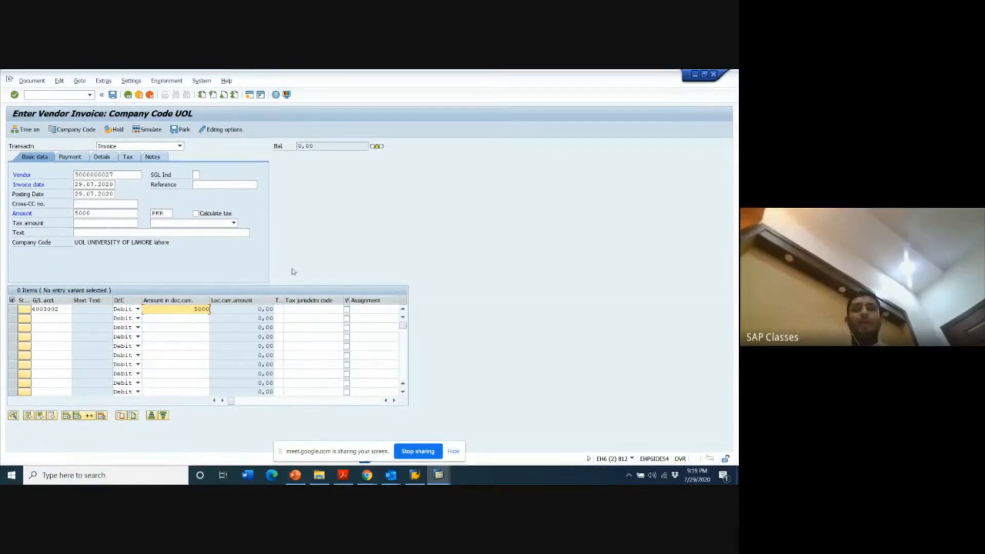
{"action": "key", "text": "Return"}
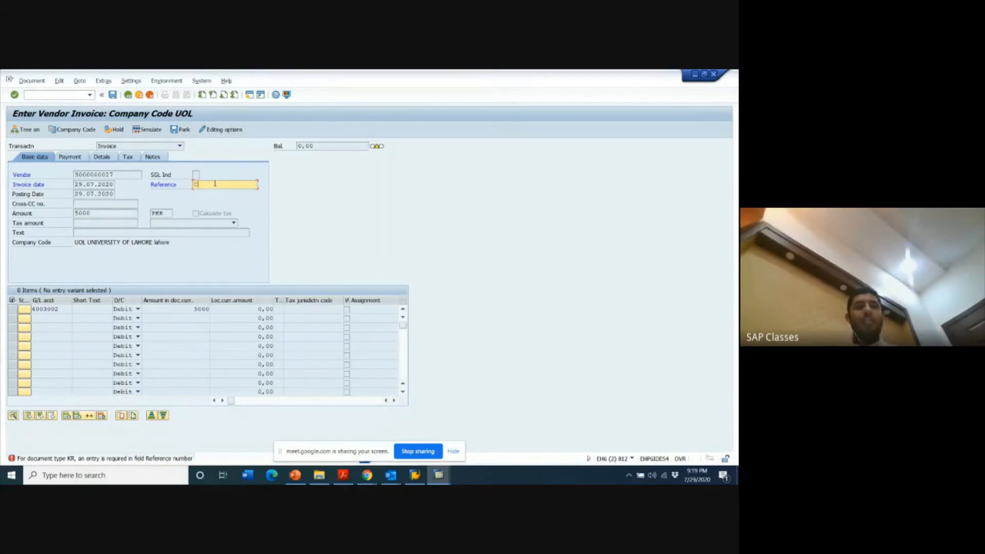
{"action": "type", "text": "eo"}
{"action": "key", "text": "Return"}
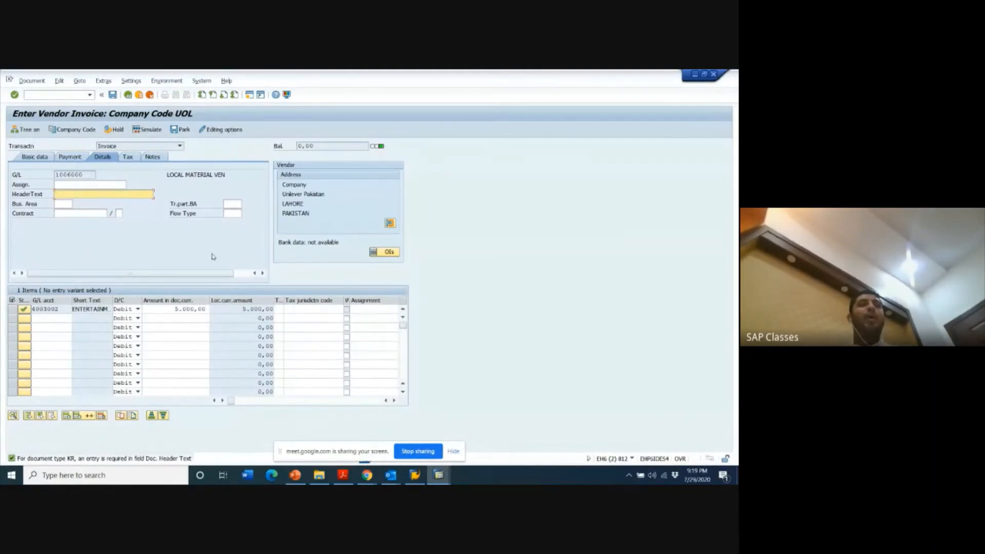
- Set the entertainment expense line's amount in document currency to 0
{"action": "double_click", "coordinate": [197, 308]}
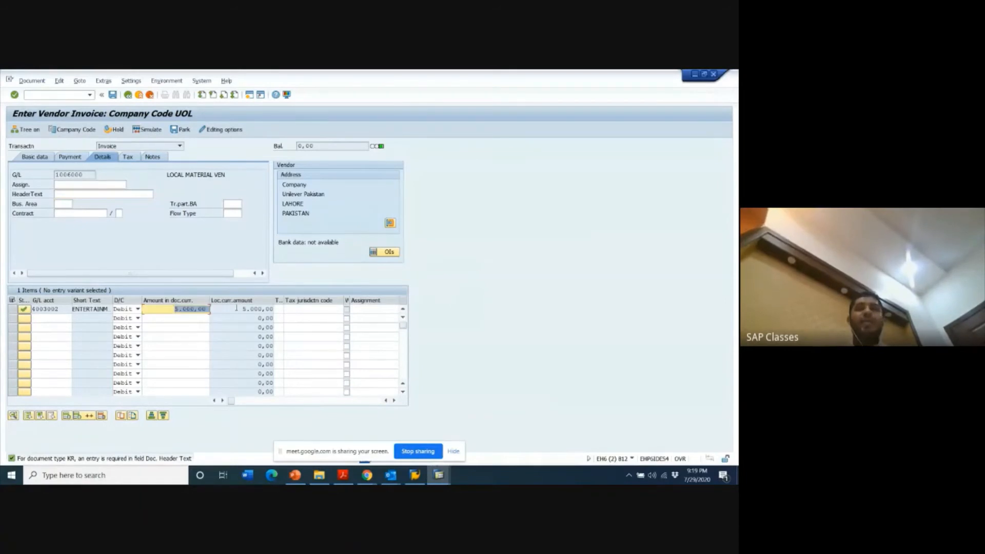
{"action": "key", "text": "BackSpace"}
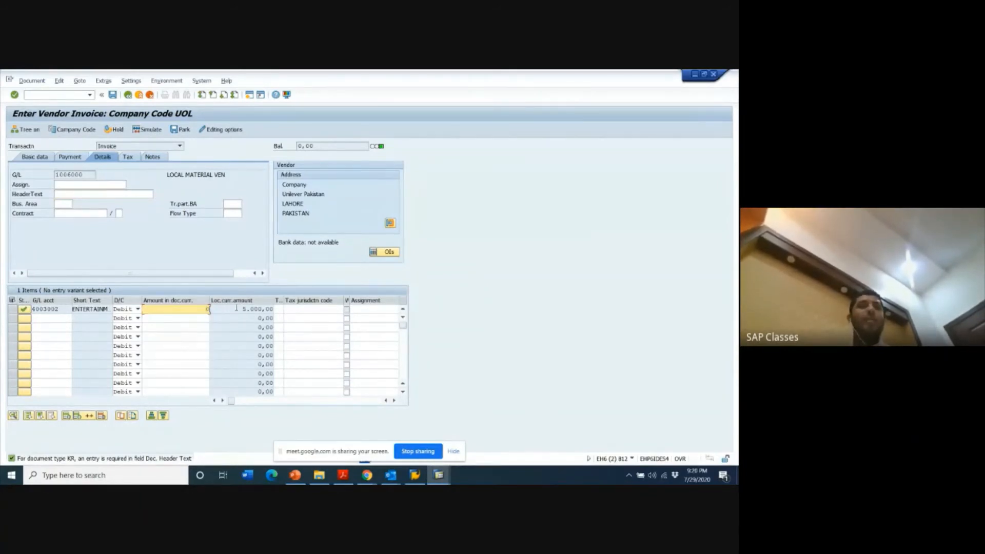
{"action": "type", "text": "0"}
{"action": "key", "text": "Return"}
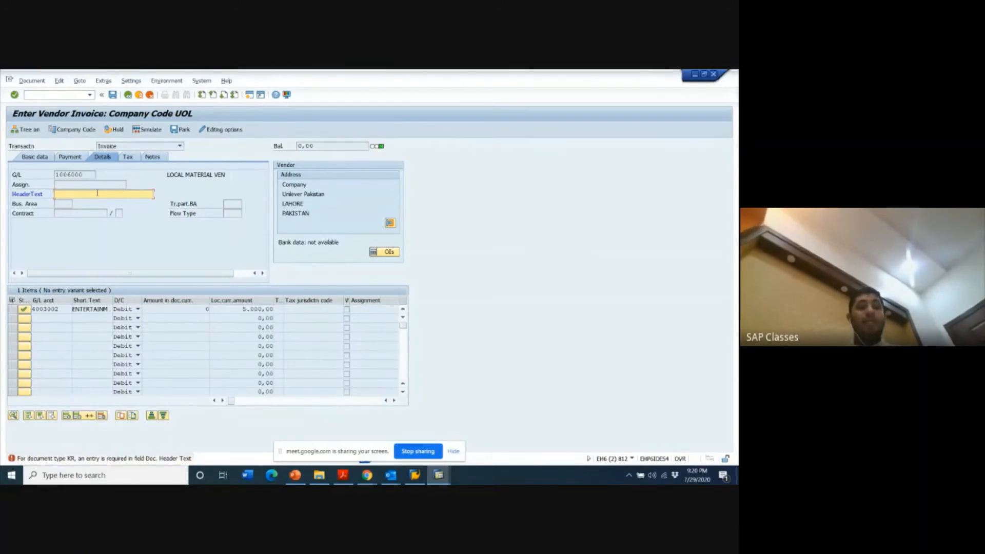
- Enter ACCOUNTS as the header text in the invoice details
{"action": "type", "text": "ACCOUNT"}
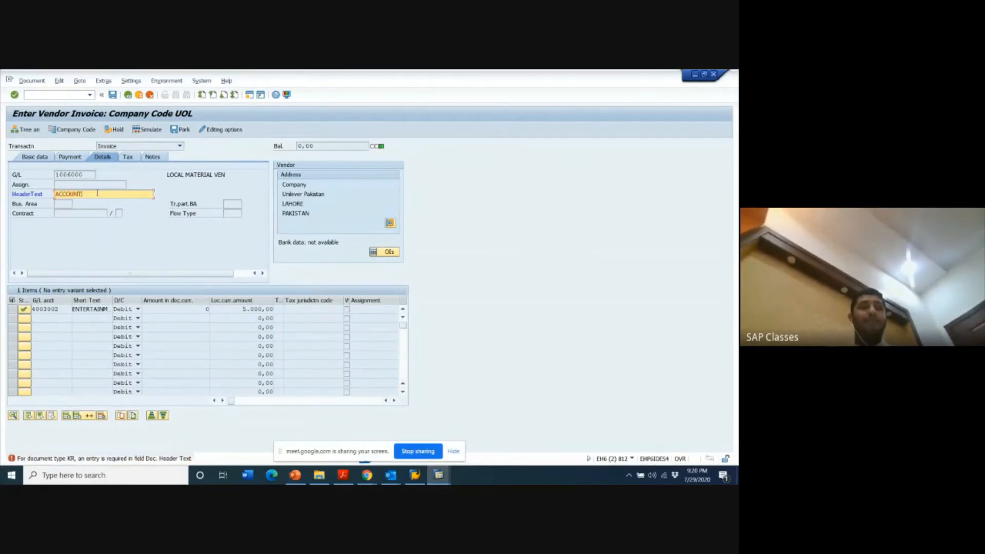
{"action": "type", "text": "S"}
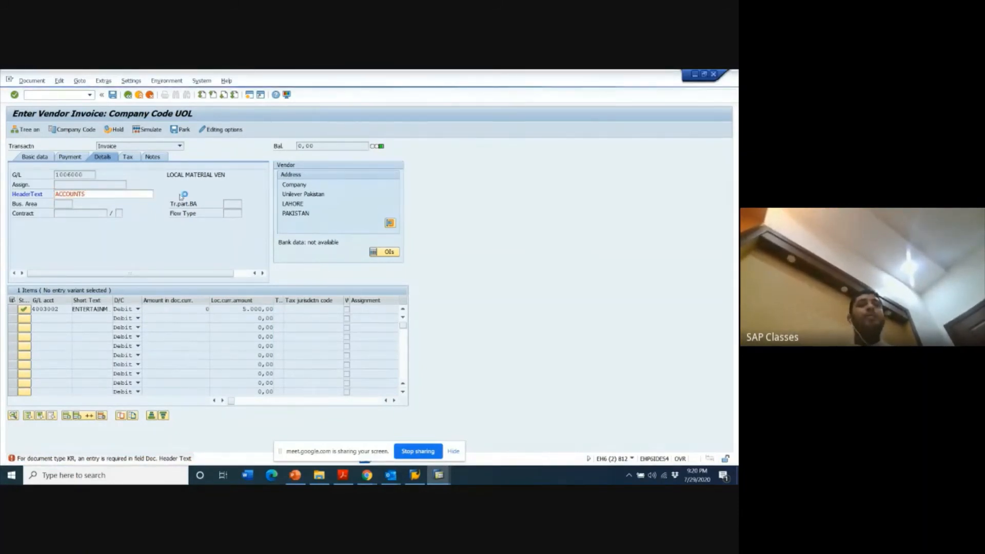
{"action": "key", "text": "Return"}
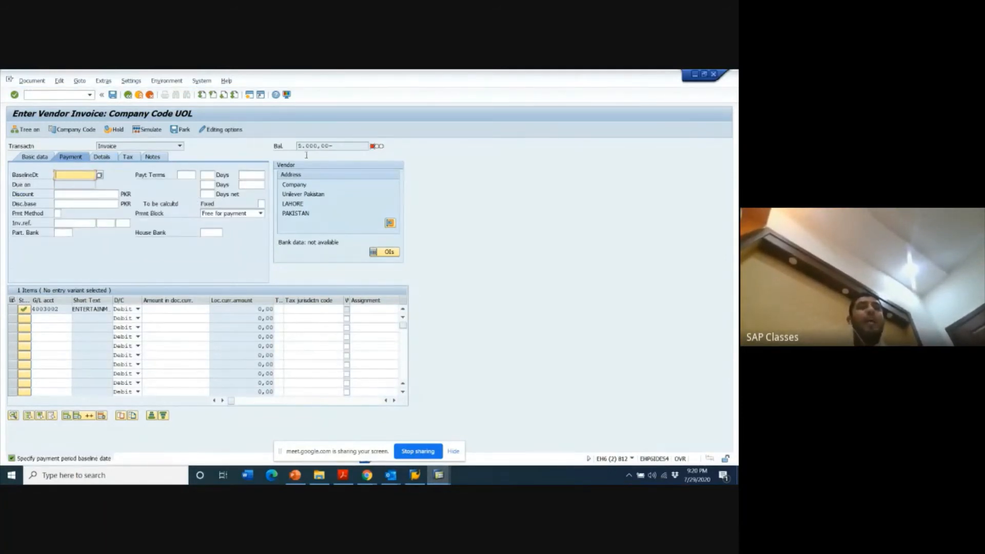
- Enter 5000 again as the entertainment expense line's amount in document currency
{"action": "left_click", "coordinate": [152, 312]}
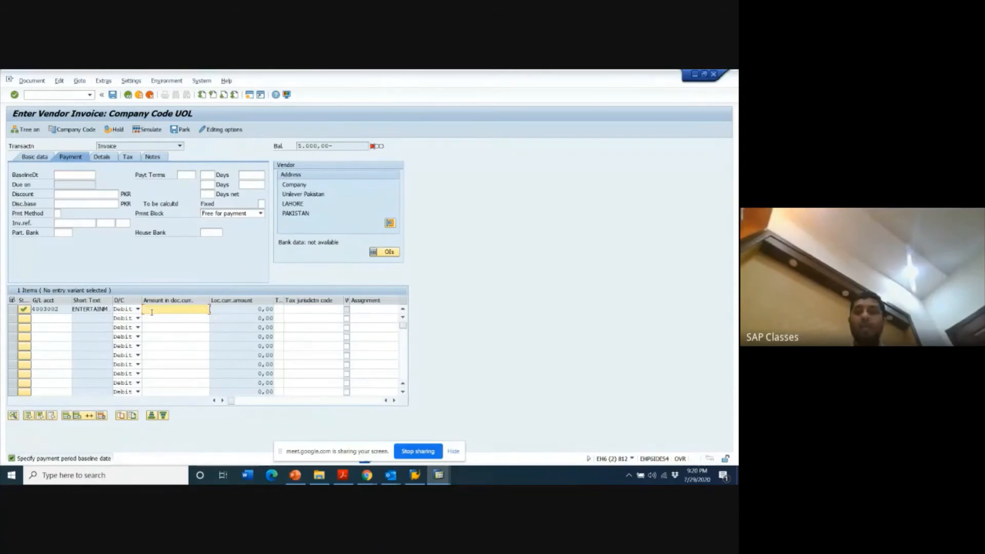
{"action": "type", "text": "5000"}
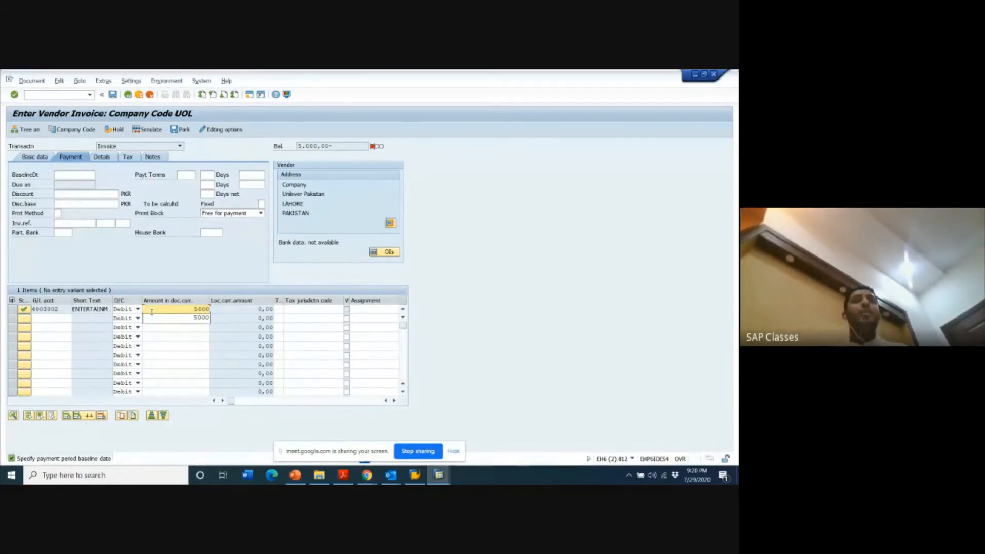
{"action": "key", "text": "Return"}
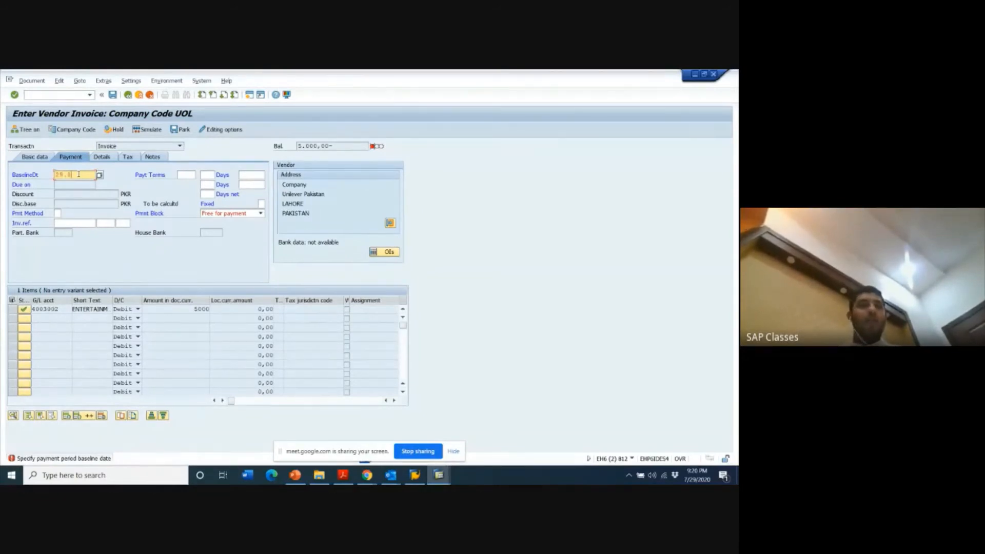
- Set the payment baseline date to 29.07.2020 and post the vendor invoice
{"action": "type", "text": "7.202"}
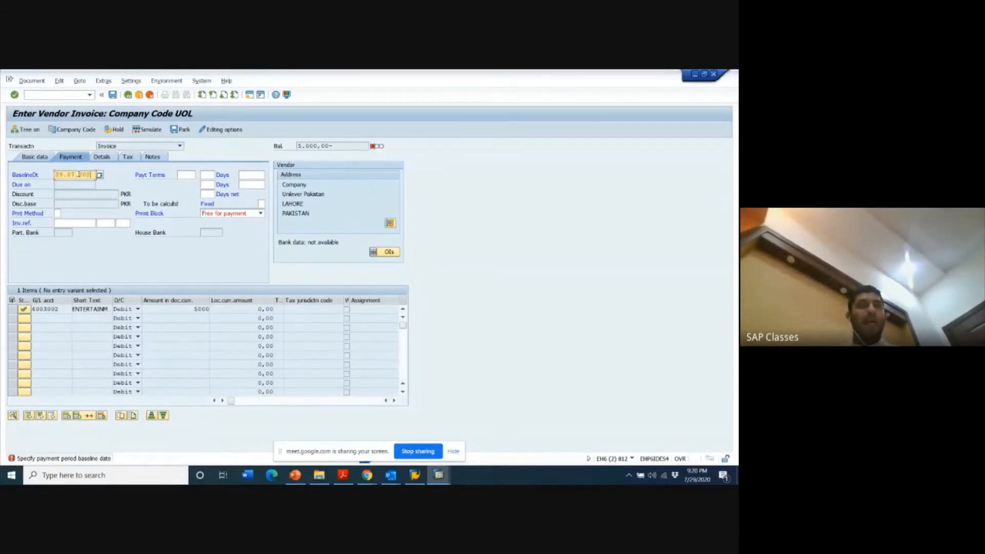
{"action": "type", "text": "0"}
{"action": "key", "text": "Return"}
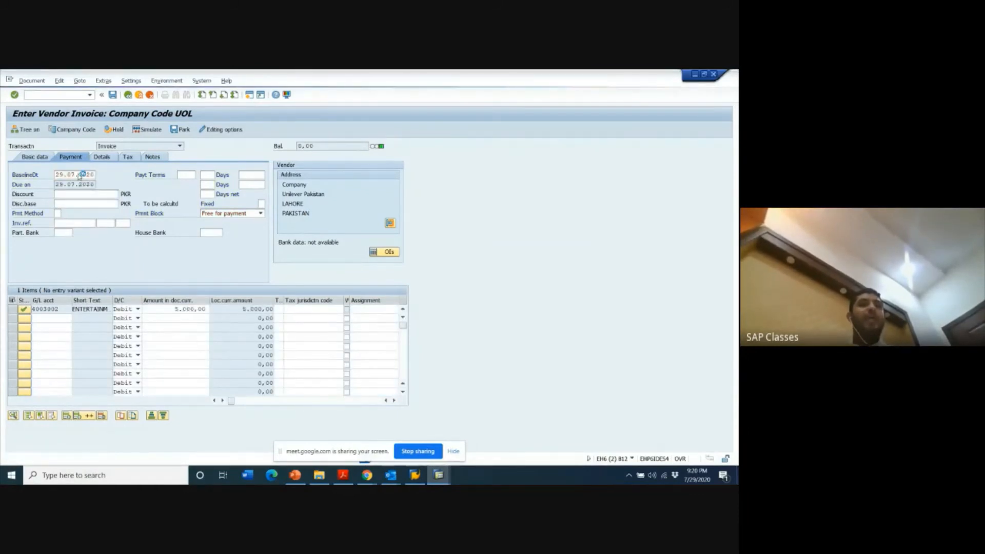
{"action": "left_click", "coordinate": [113, 94]}
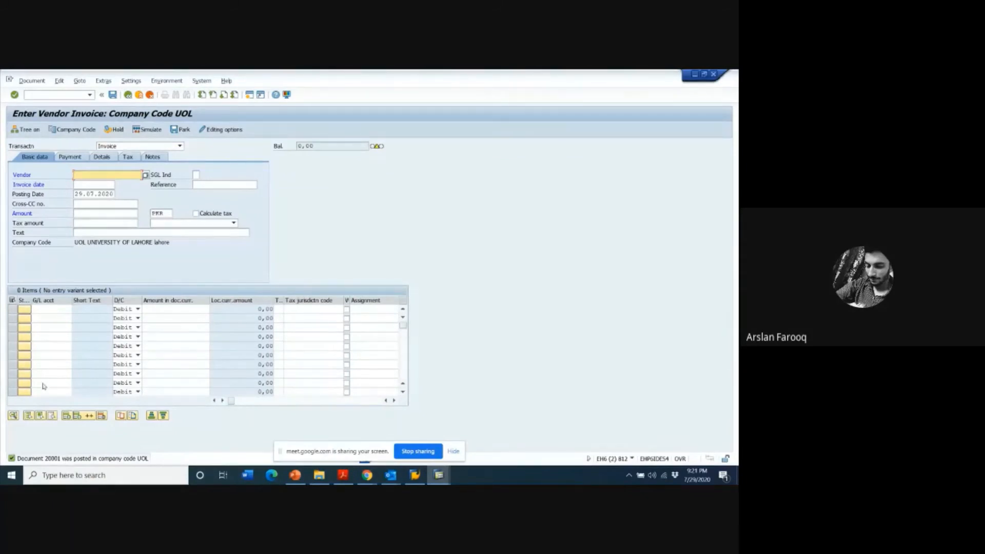
- Display the newly posted invoice document with transaction FB03 for company code UOL and fiscal year 2021
{"action": "left_click", "coordinate": [58, 95]}
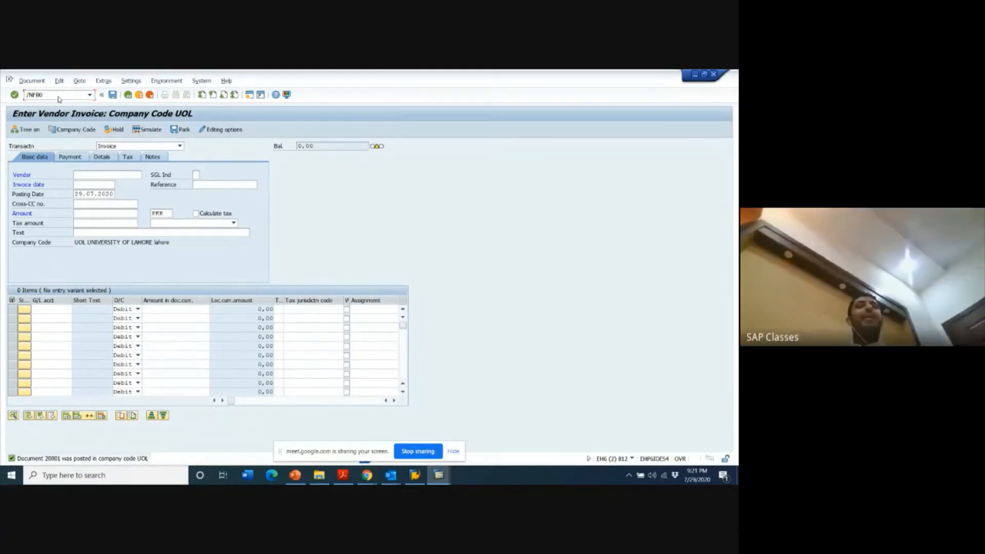
{"action": "type", "text": "3"}
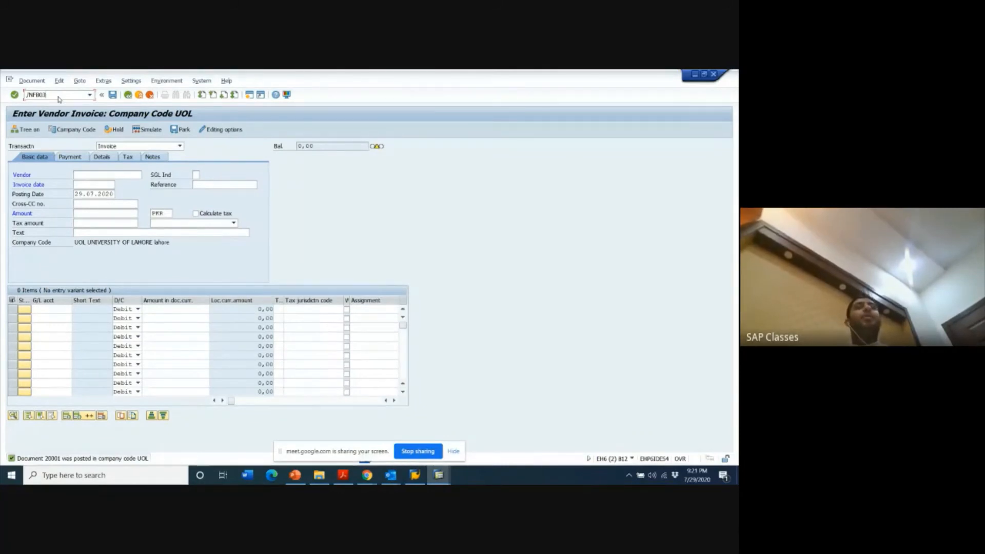
{"action": "key", "text": "Return"}
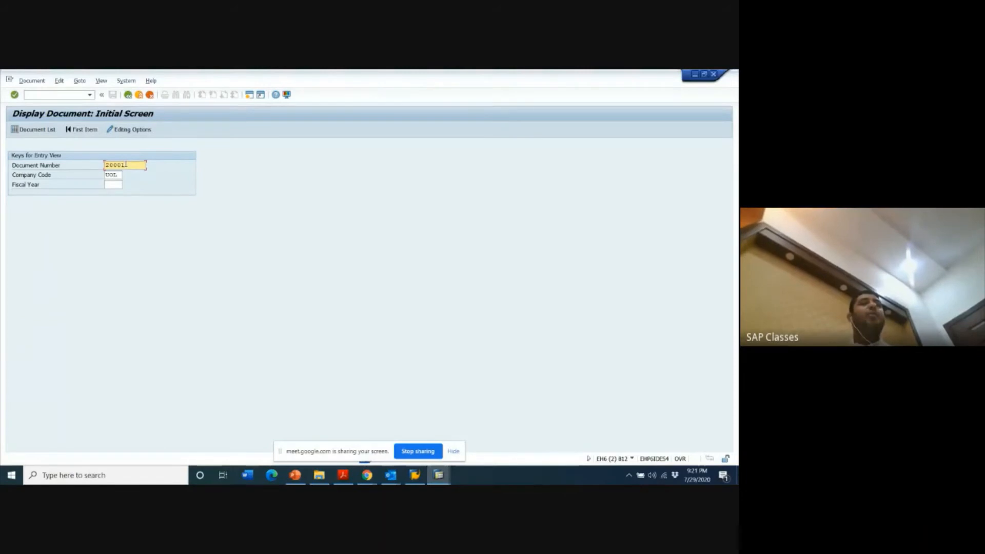
{"action": "left_click", "coordinate": [113, 185]}
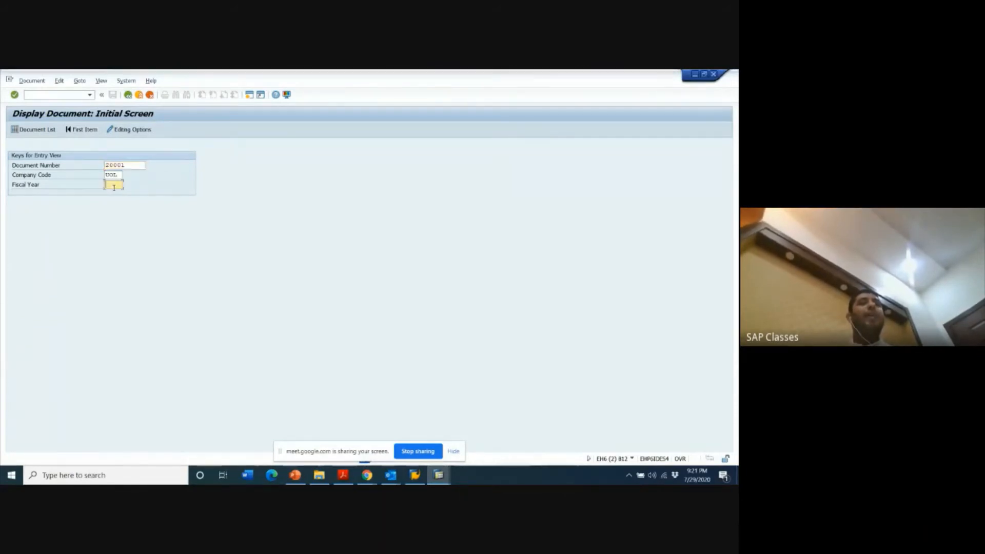
{"action": "type", "text": "2021"}
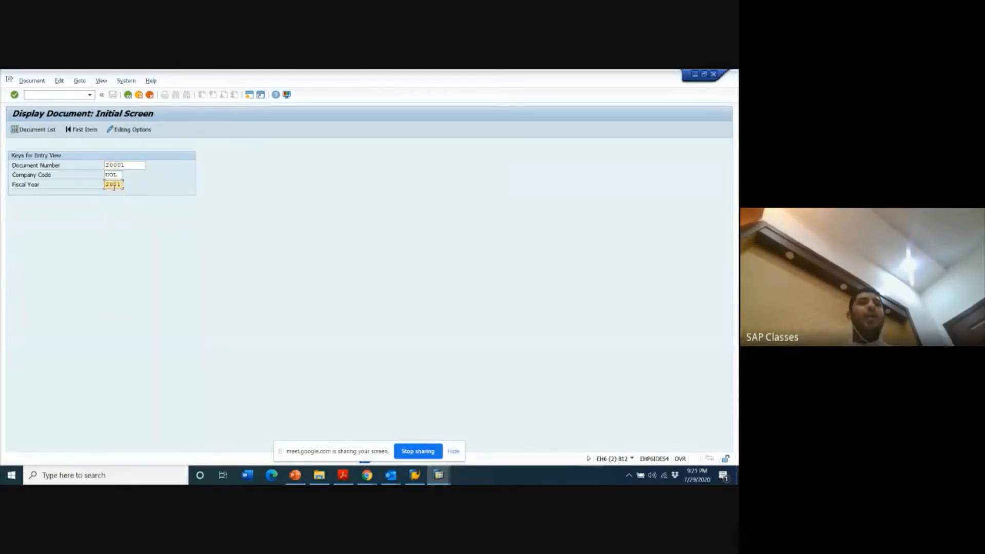
{"action": "key", "text": "Return"}
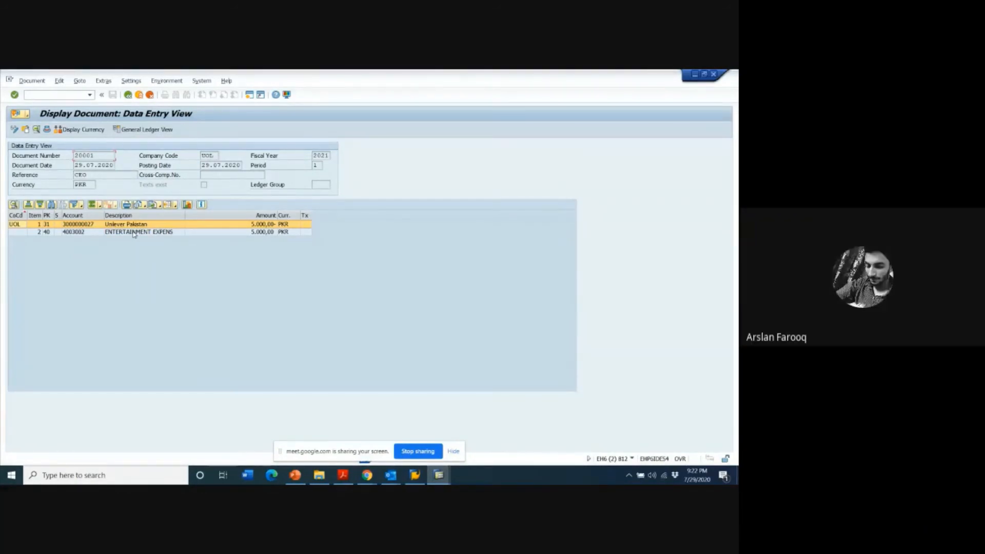
- Leave the document display and open the G/L account line item display with transaction FBL3N
{"action": "left_click", "coordinate": [128, 95]}
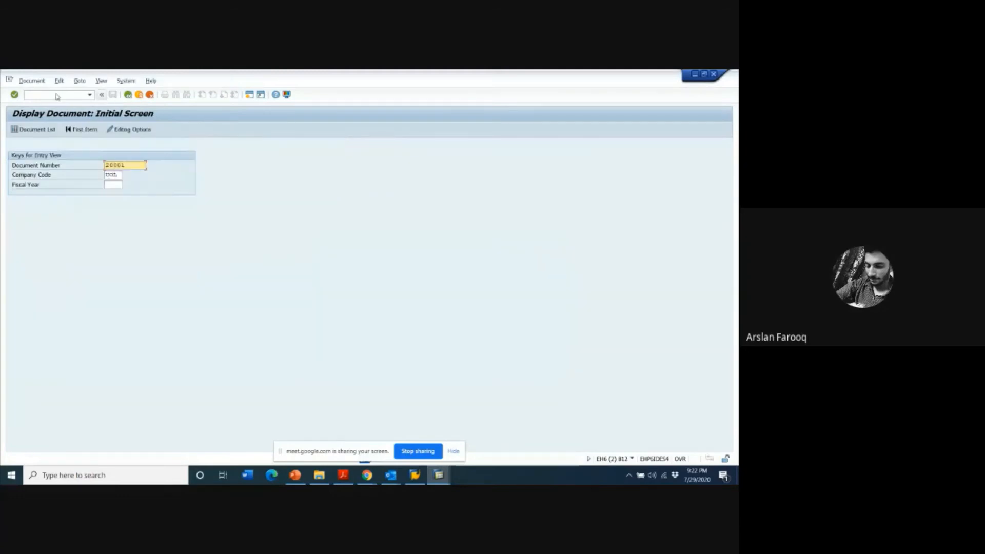
{"action": "left_click", "coordinate": [57, 96]}
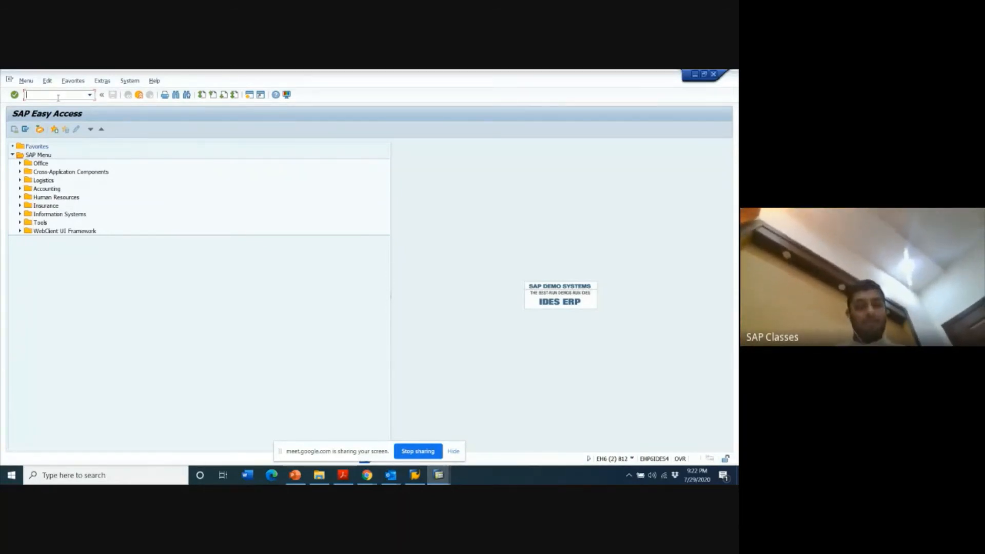
{"action": "type", "text": "FBL"}
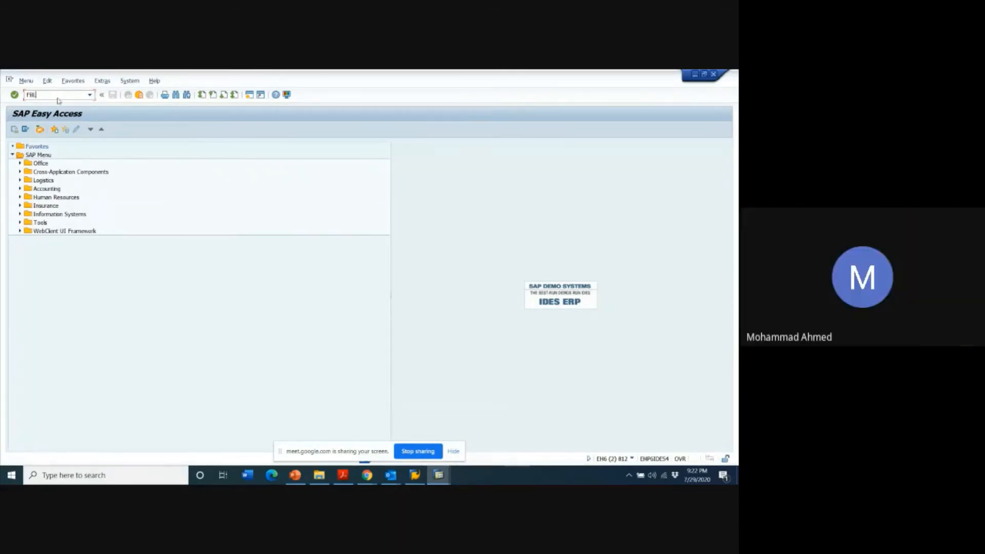
{"action": "type", "text": "3N"}
{"action": "key", "text": "Return"}
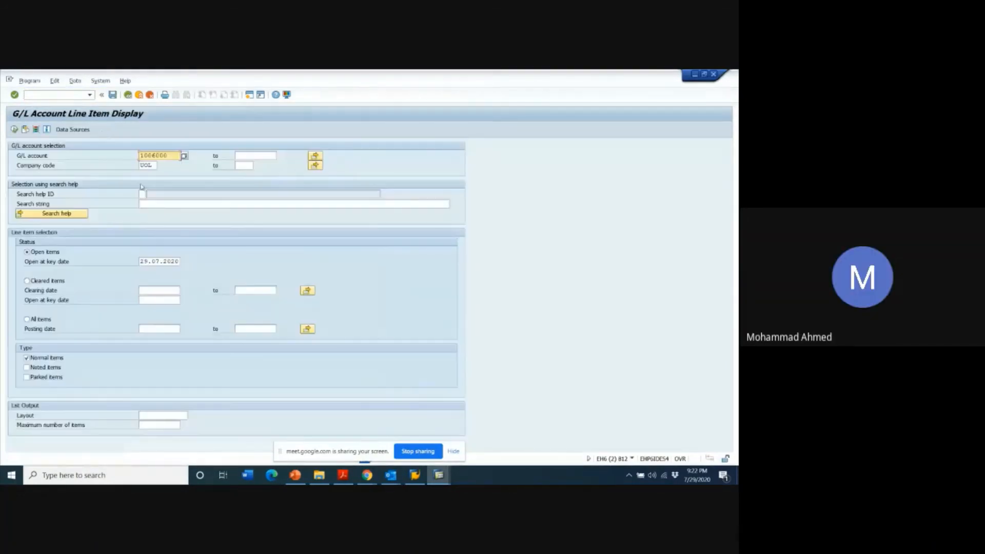
- Open an additional SAP session alongside the G/L account line item display
{"action": "key", "text": "alt+Tab"}
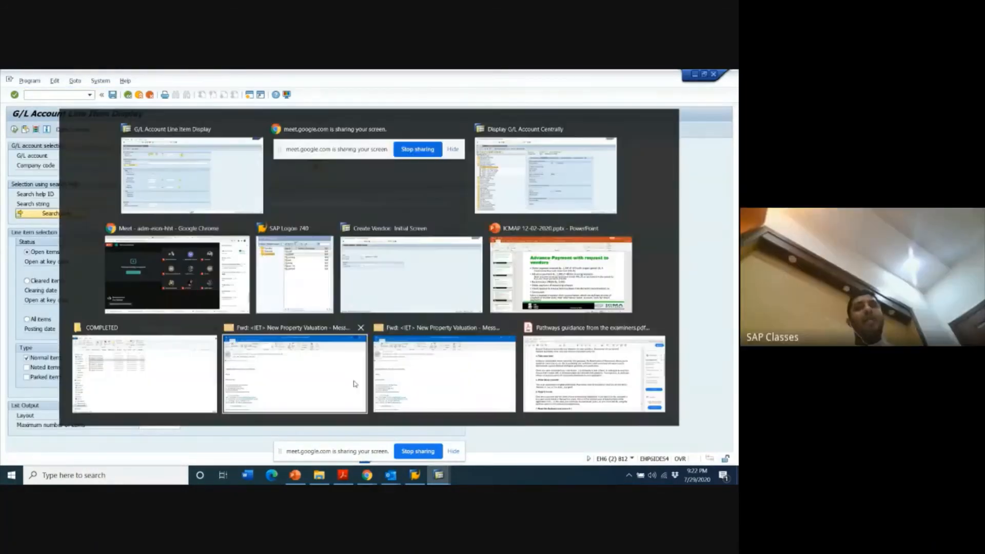
{"action": "left_click", "coordinate": [251, 98]}
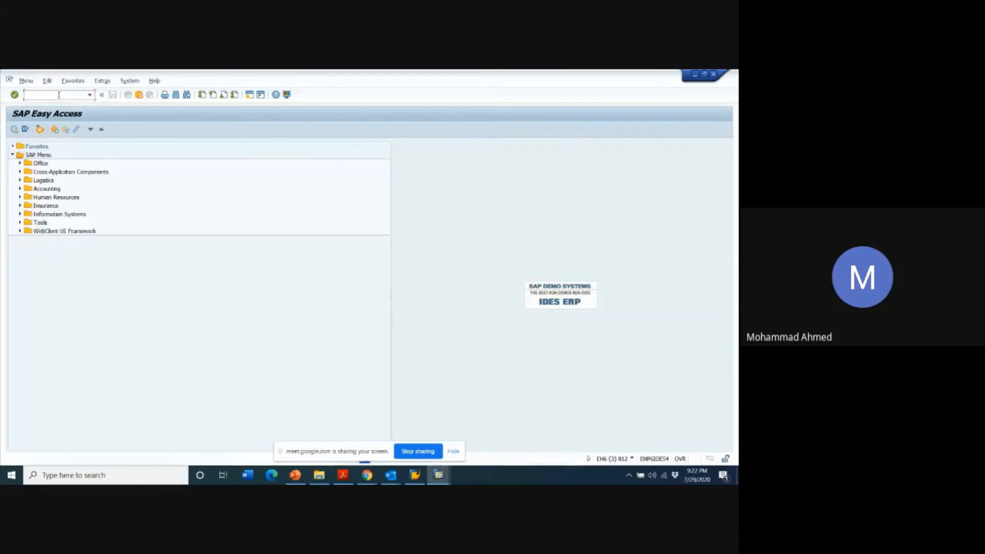
- Open central G/L account maintenance for company code UOL and locate the entertainment expense account under 4003-Administrative Expenses
{"action": "type", "text": "FS00"}
{"action": "key", "text": "Return"}
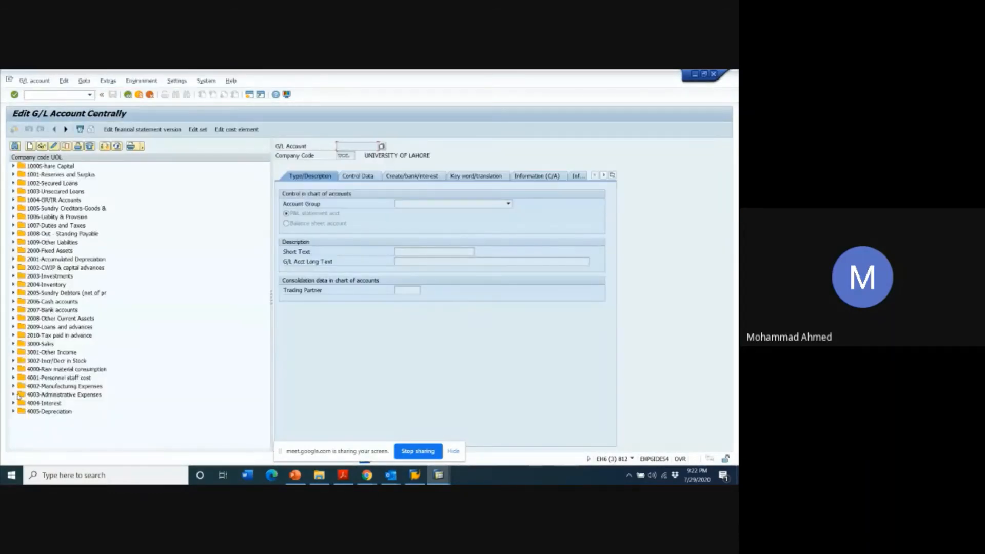
{"action": "left_click", "coordinate": [13, 395]}
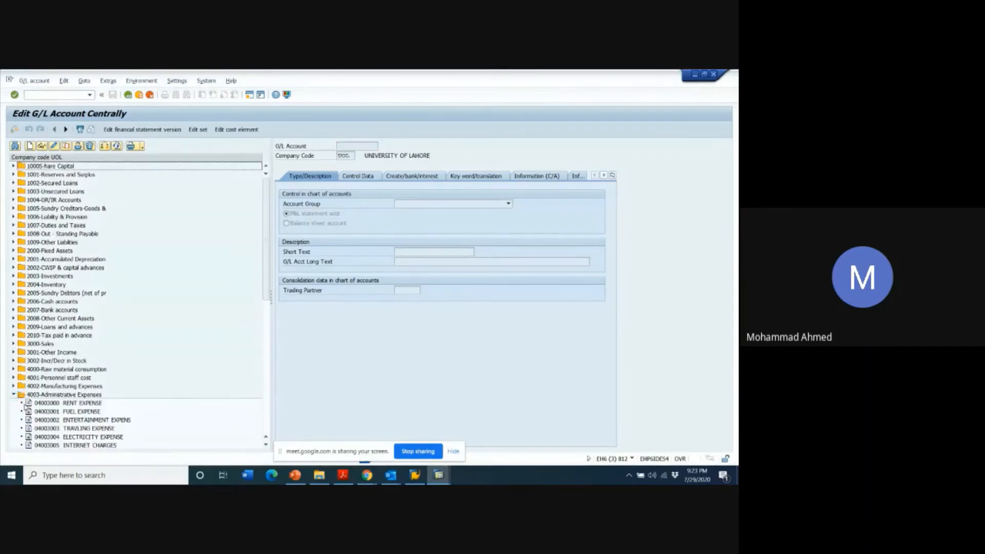
{"action": "left_click", "coordinate": [51, 420]}
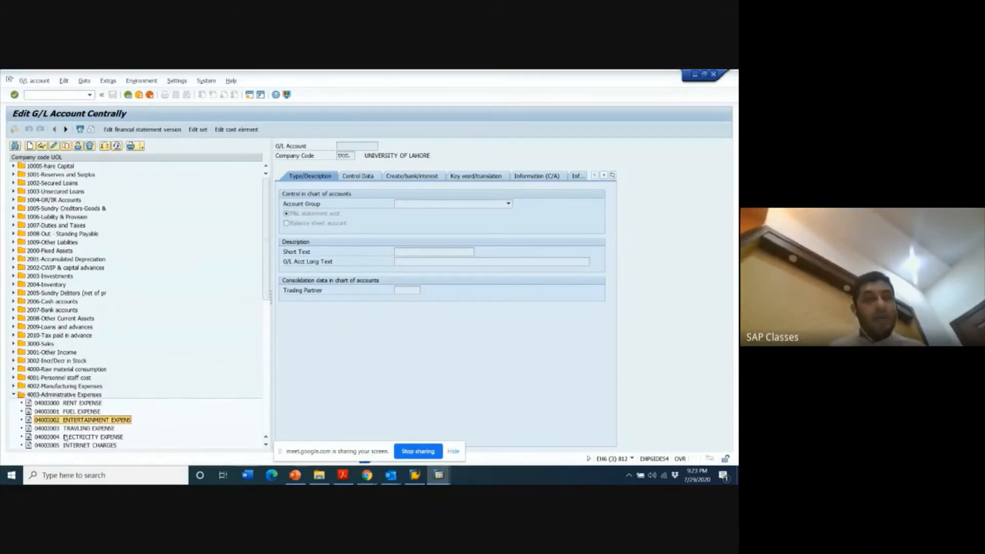
- Return to the G/L account line item display and run it for G/L account 4003002 in company code UOL
{"action": "key", "text": "alt+Tab"}
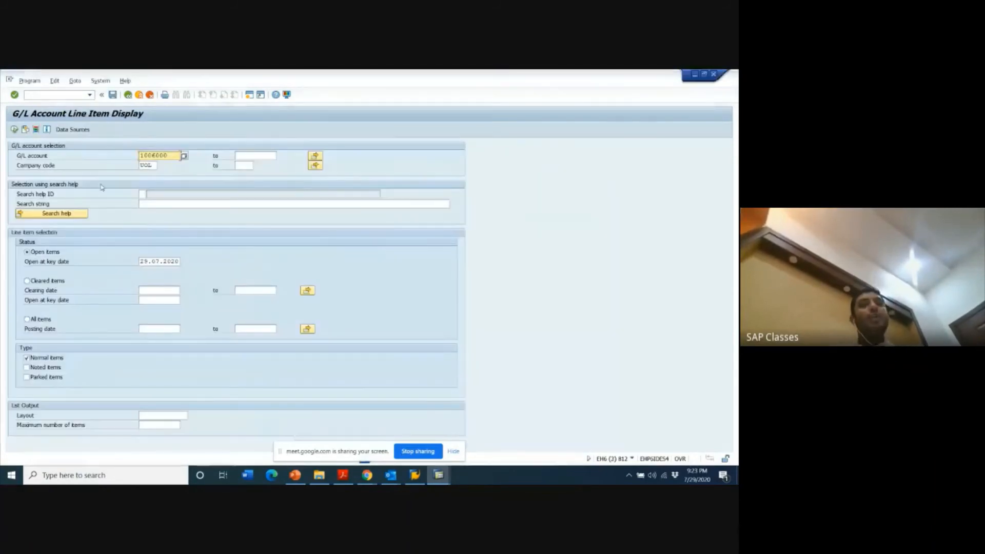
{"action": "left_click_drag", "start_coordinate": [173, 156], "coordinate": [114, 160]}
{"action": "type", "text": "4"}
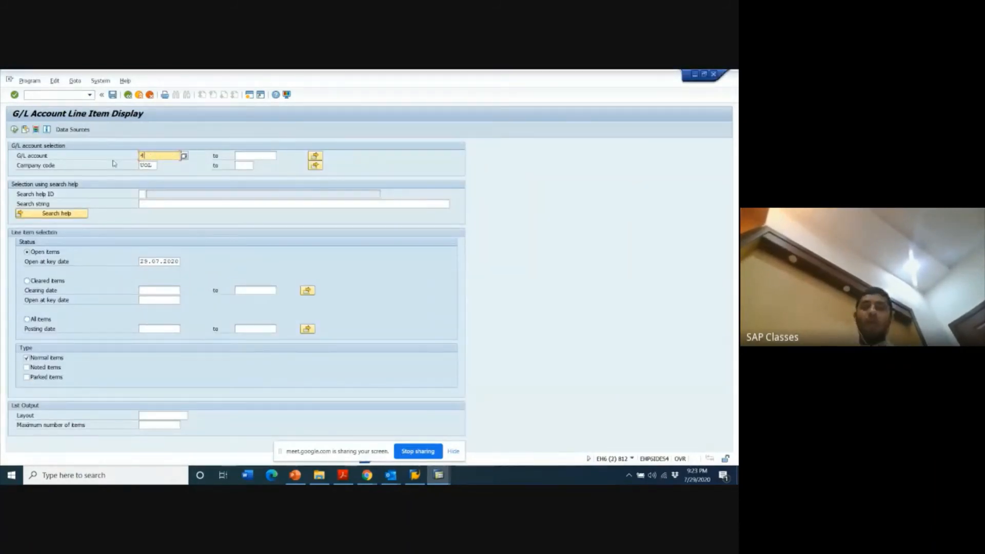
{"action": "type", "text": "00"}
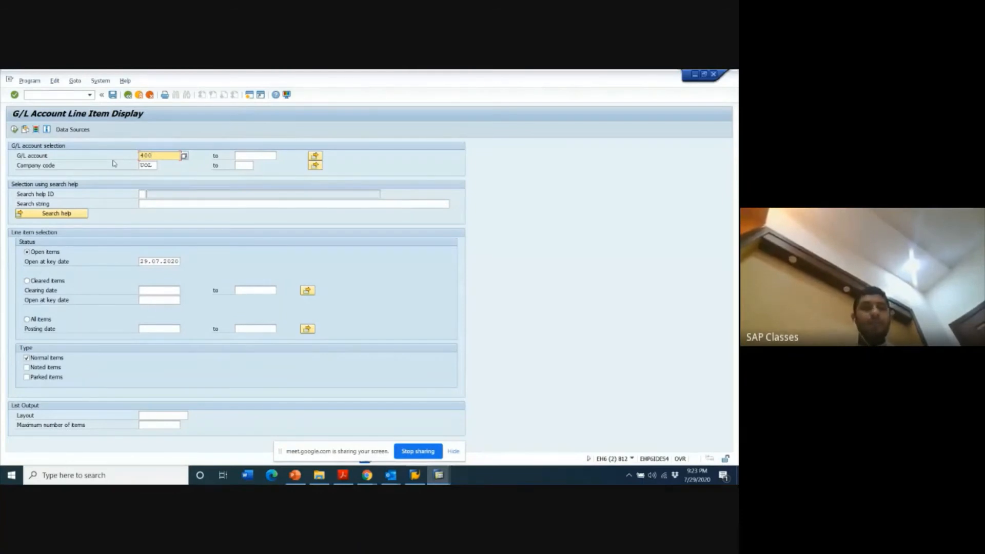
{"action": "type", "text": "3002"}
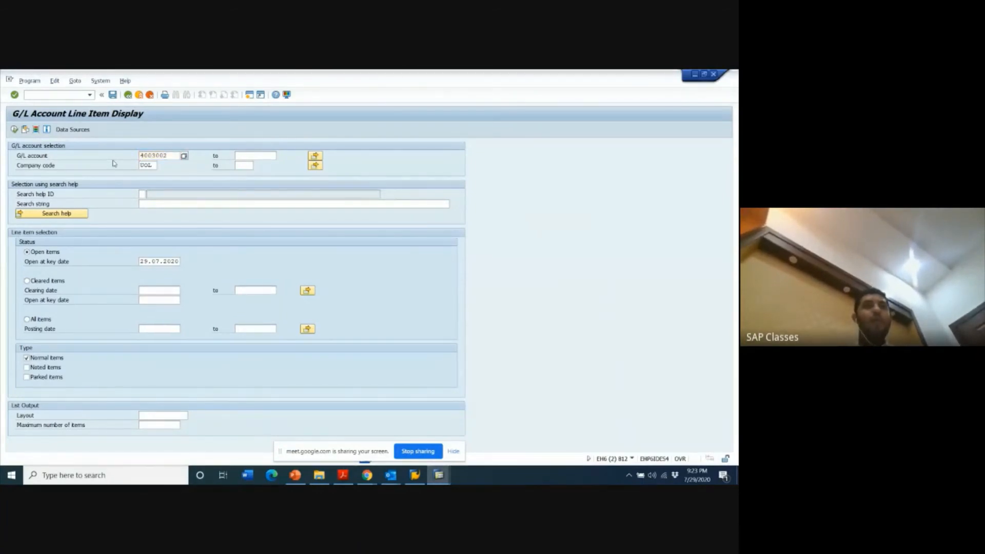
{"action": "key", "text": "F8"}
- Recheck the entertainment expense account in the G/L account tree and return to the line item selection
{"action": "key", "text": "alt+Tab"}
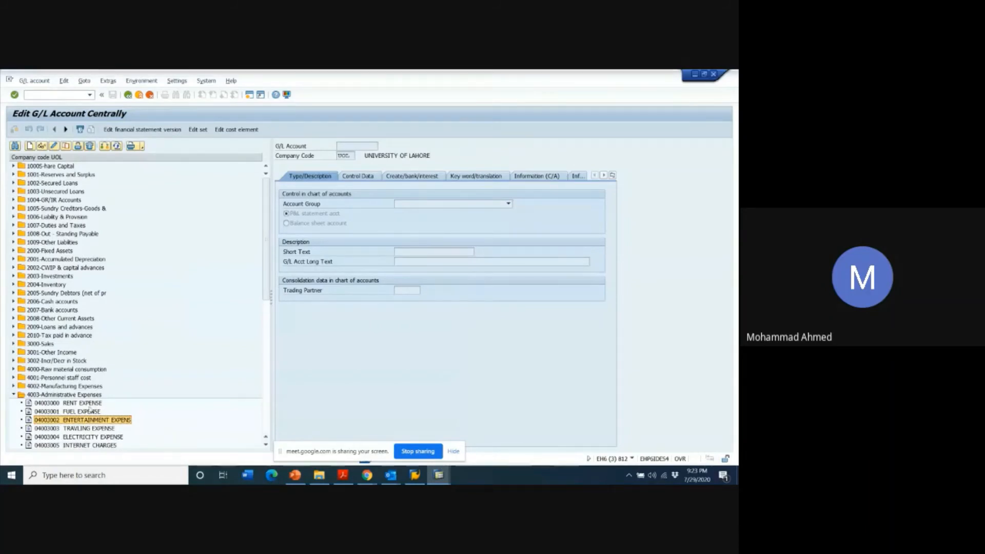
{"action": "double_click", "coordinate": [85, 419]}
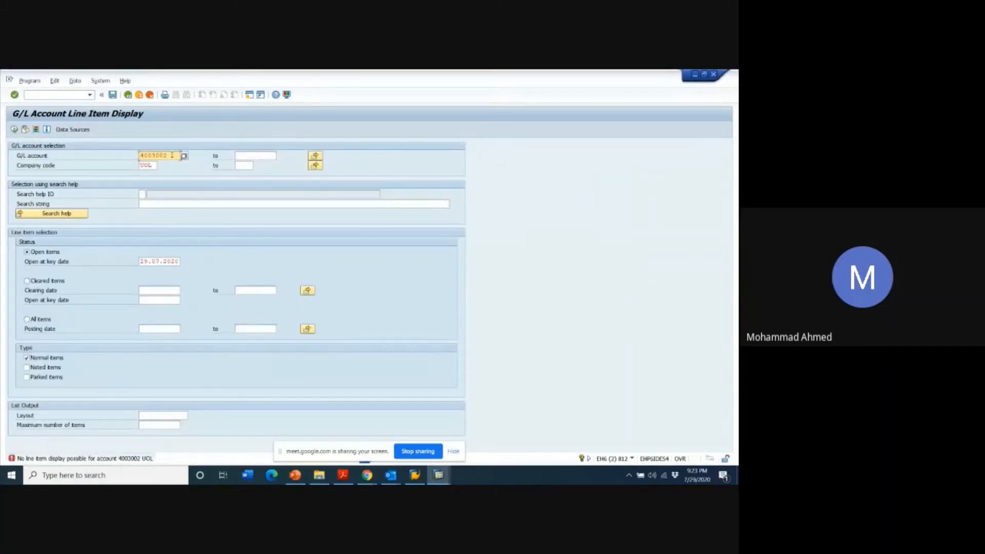
{"action": "key", "text": "F3"}
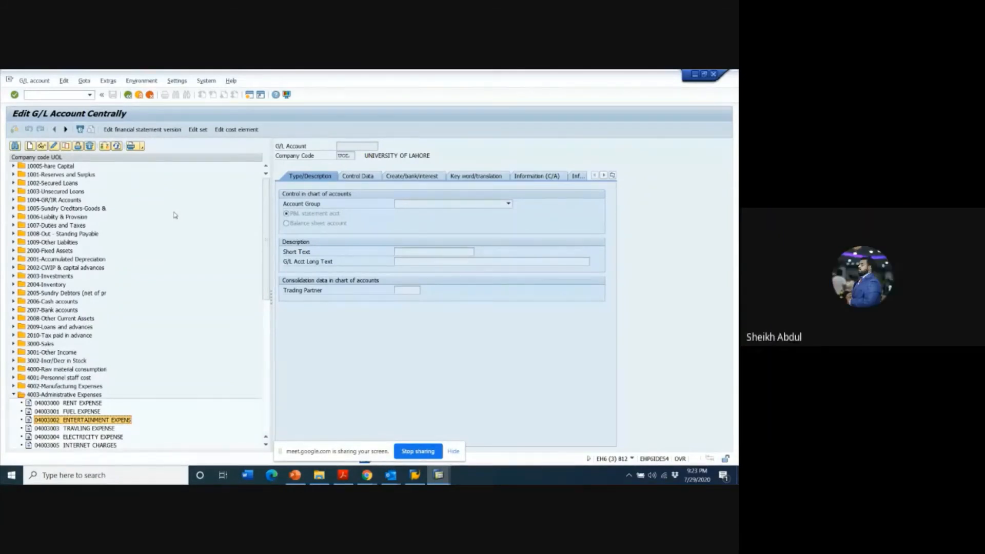
{"action": "key", "text": "alt+Tab"}
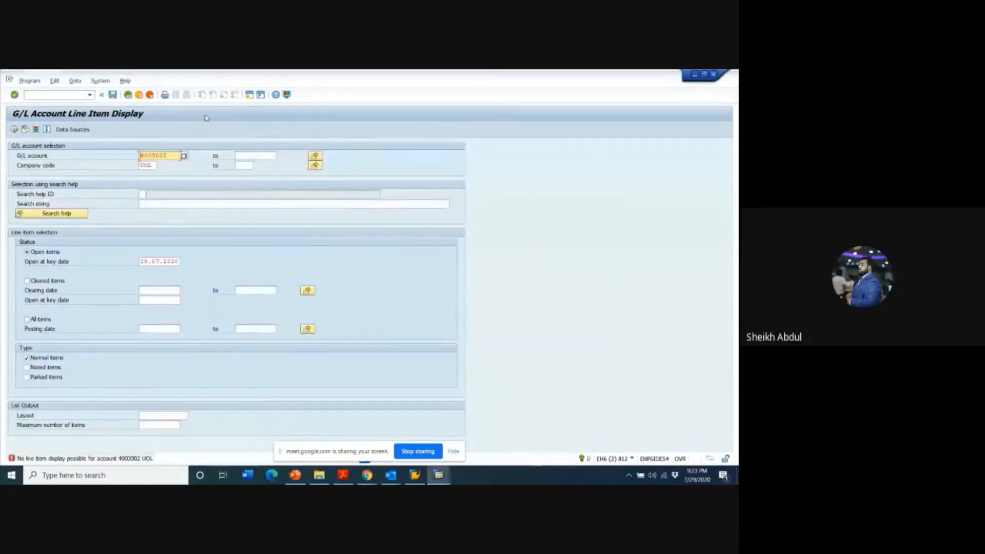
- Pick the entertainment expense account by searching long text *ENTERTAIN, and run the line item display for all items
{"action": "left_click", "coordinate": [185, 157]}
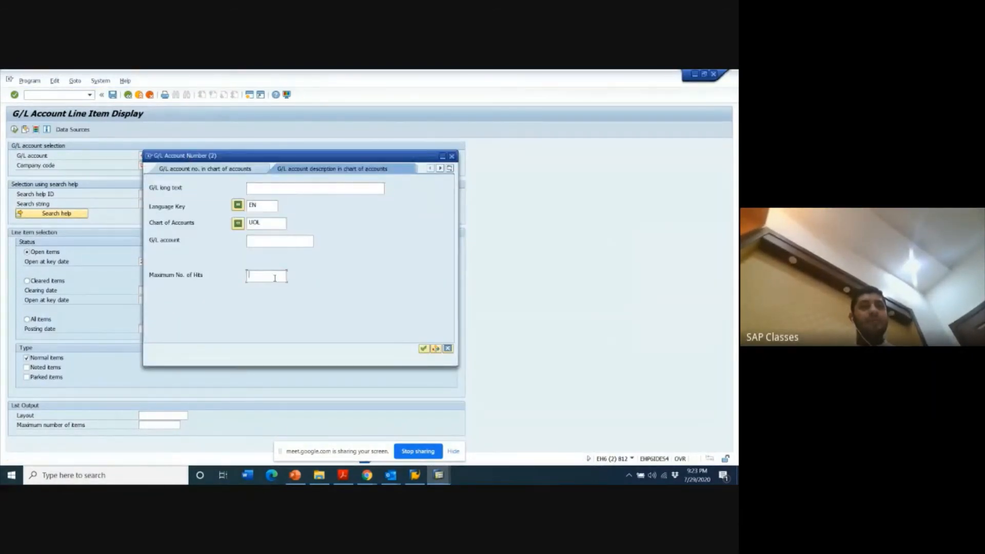
{"action": "left_click", "coordinate": [260, 185]}
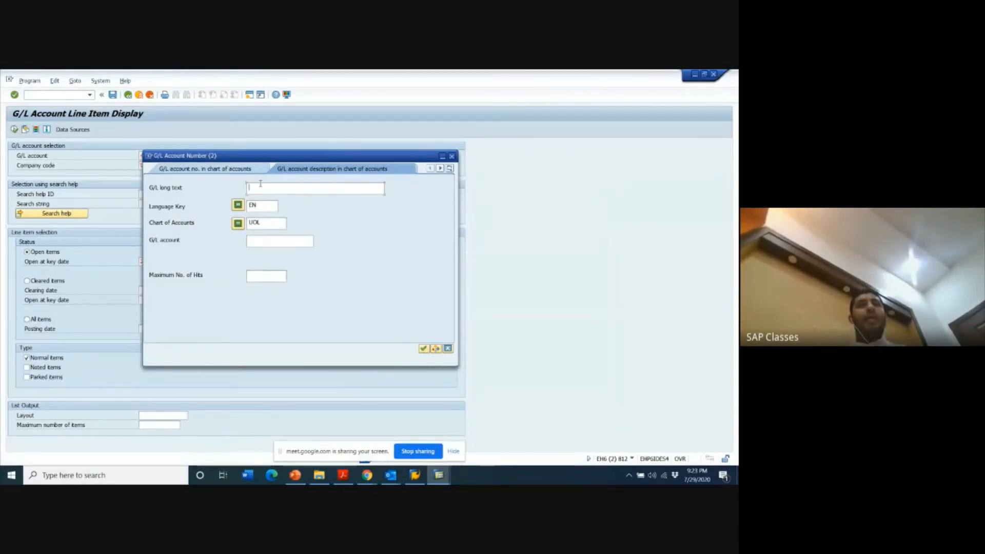
{"action": "type", "text": "*ENTERTAIN*"}
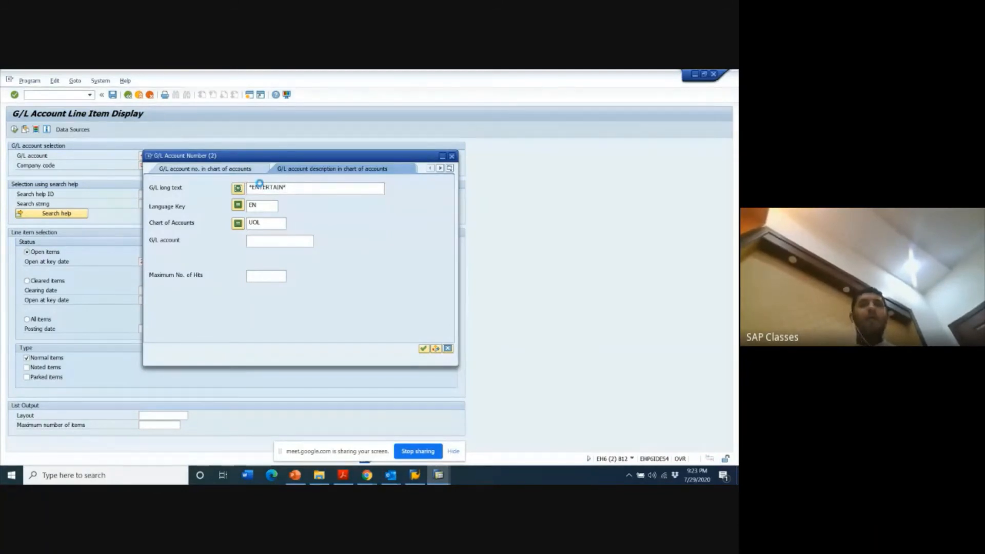
{"action": "key", "text": "Return"}
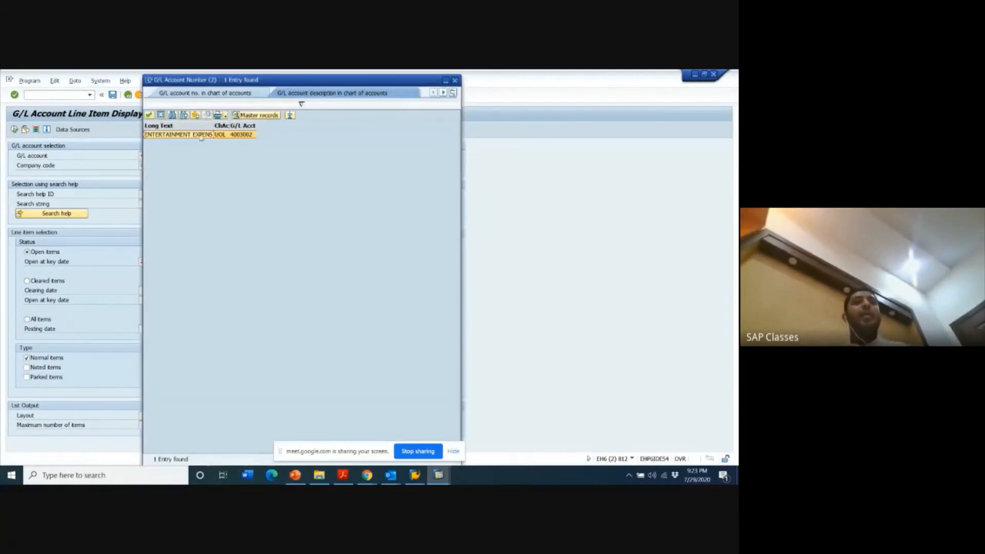
{"action": "double_click", "coordinate": [189, 135]}
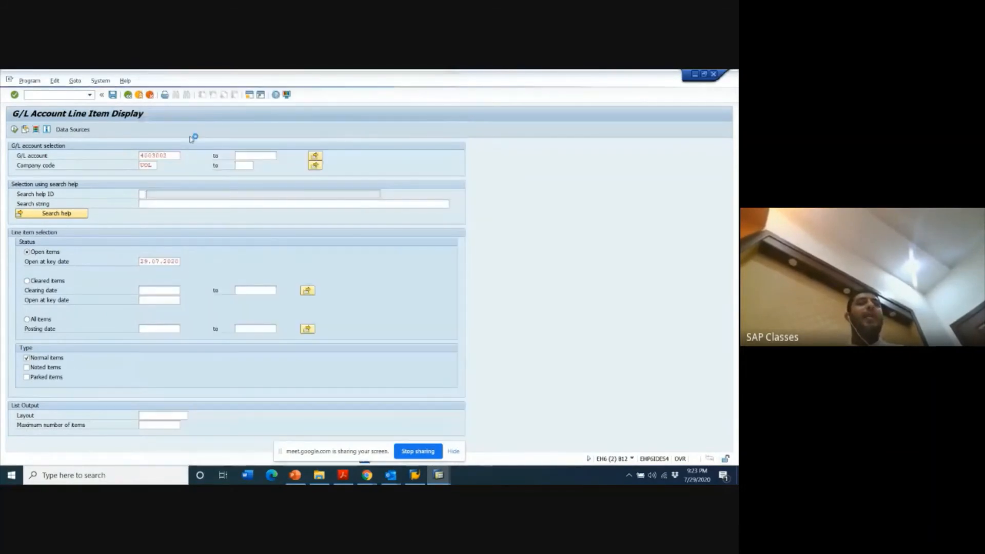
{"action": "left_click", "coordinate": [27, 319]}
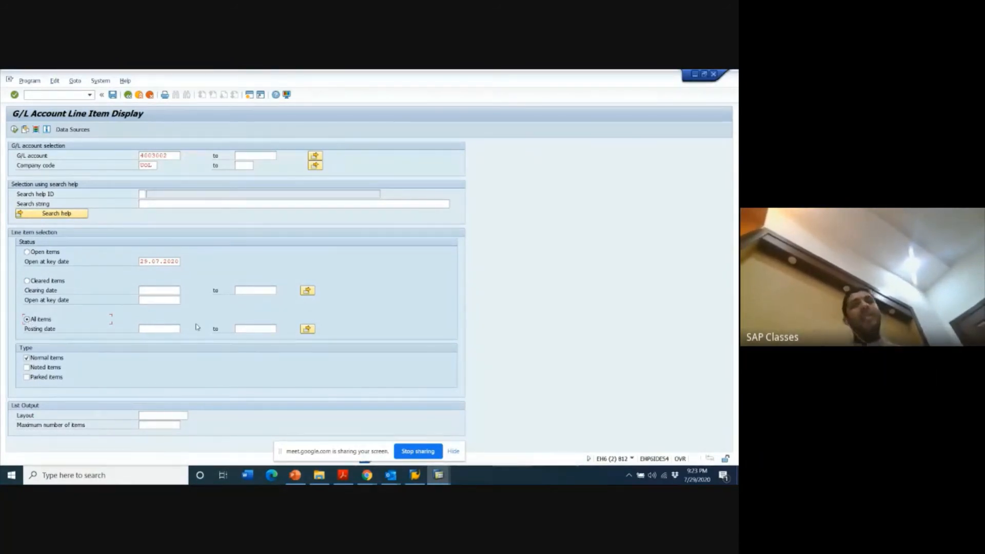
{"action": "left_click", "coordinate": [14, 130]}
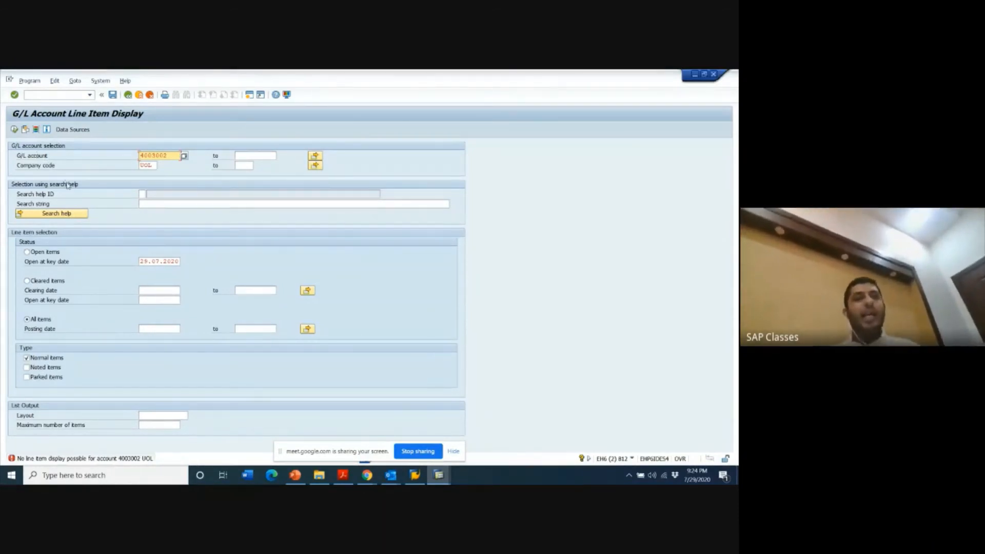
- Display the control data of G/L account 4003002 and compare it with the line item display session
{"action": "key", "text": "alt+Tab"}
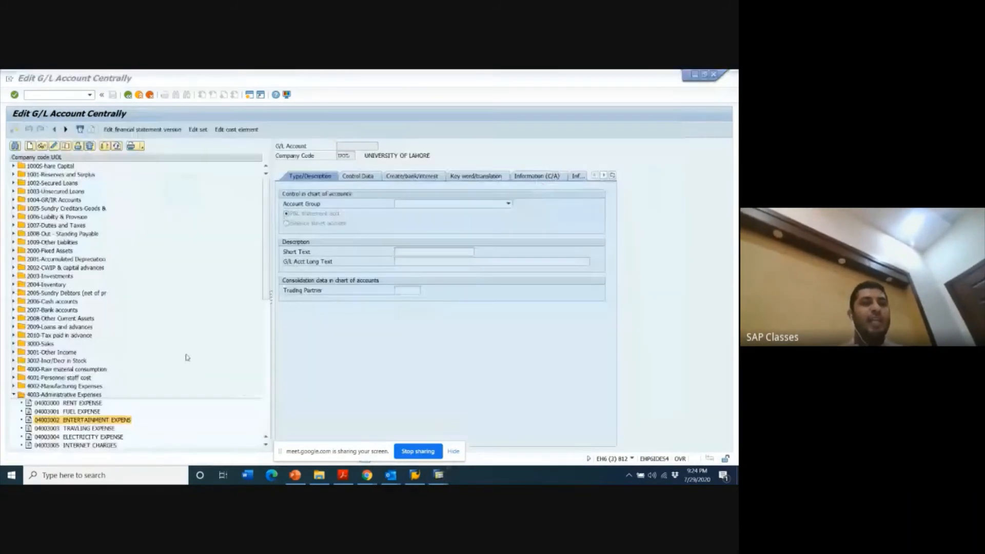
{"action": "double_click", "coordinate": [45, 422]}
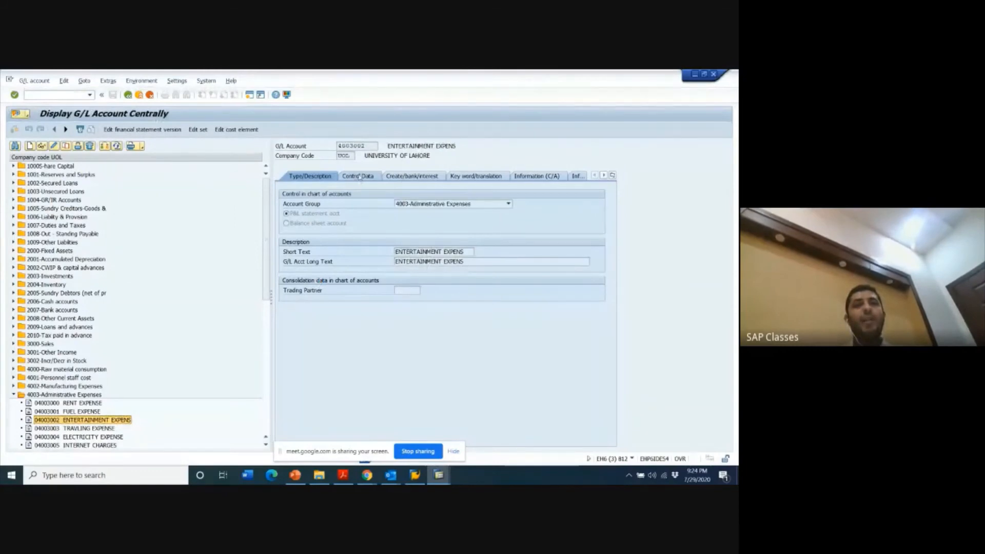
{"action": "left_click", "coordinate": [358, 176]}
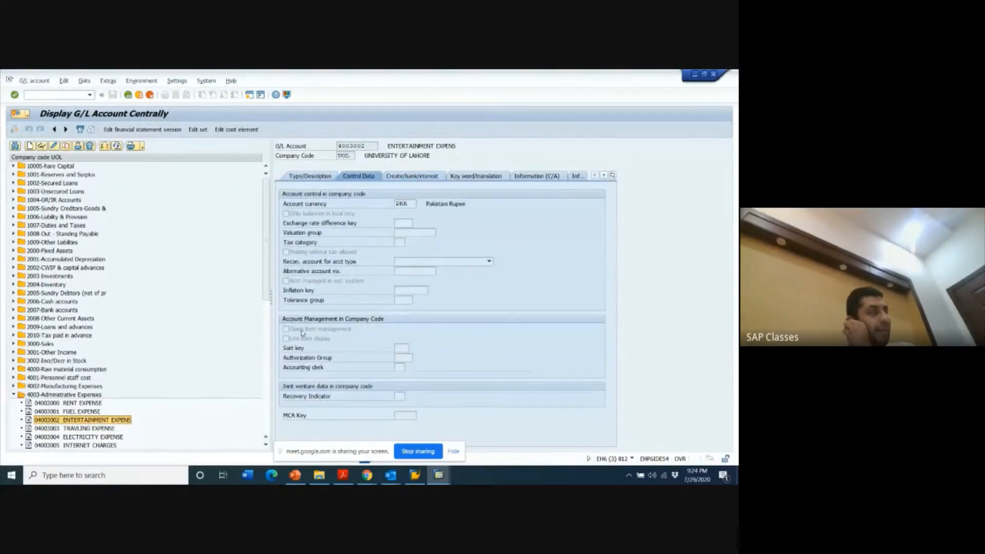
{"action": "key", "text": "alt+Tab"}
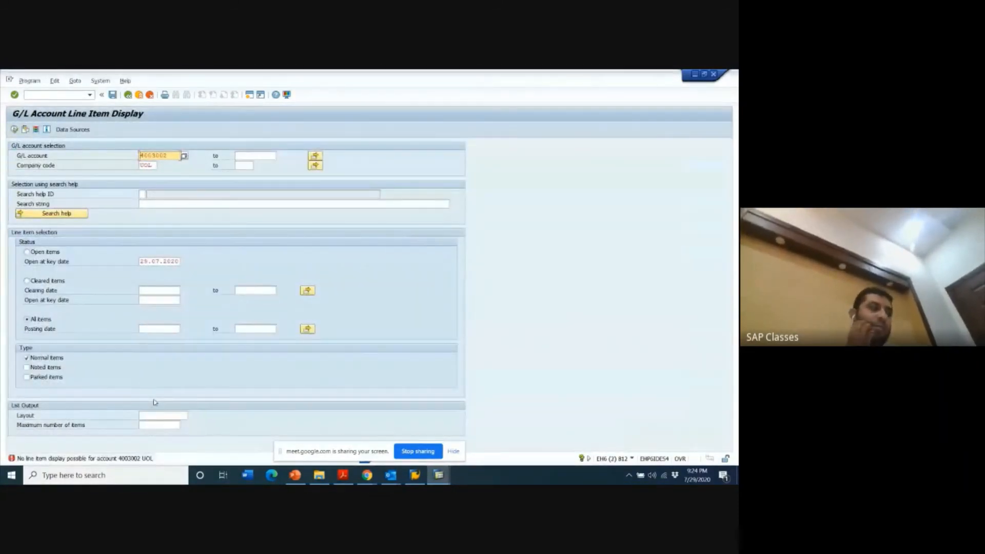
{"action": "key", "text": "alt+Tab"}
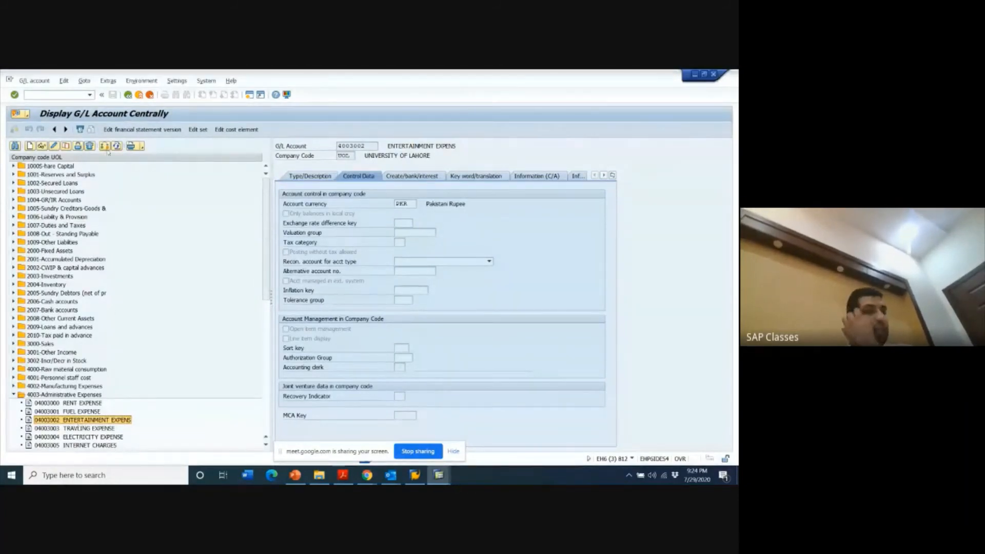
- Try to copy G/L account 4003002 to account 4003006 in company code UOL
{"action": "left_click", "coordinate": [67, 146]}
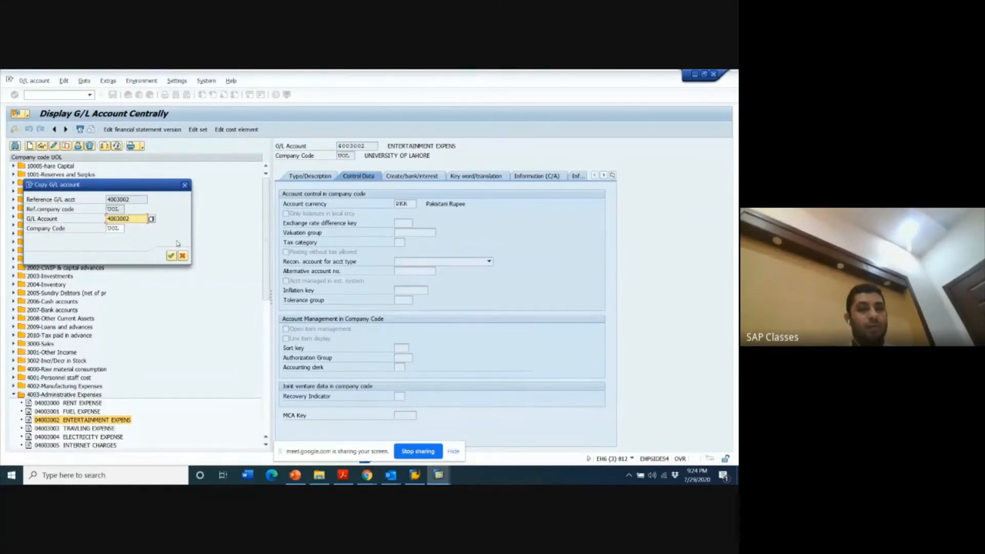
{"action": "key", "text": "BackSpace"}
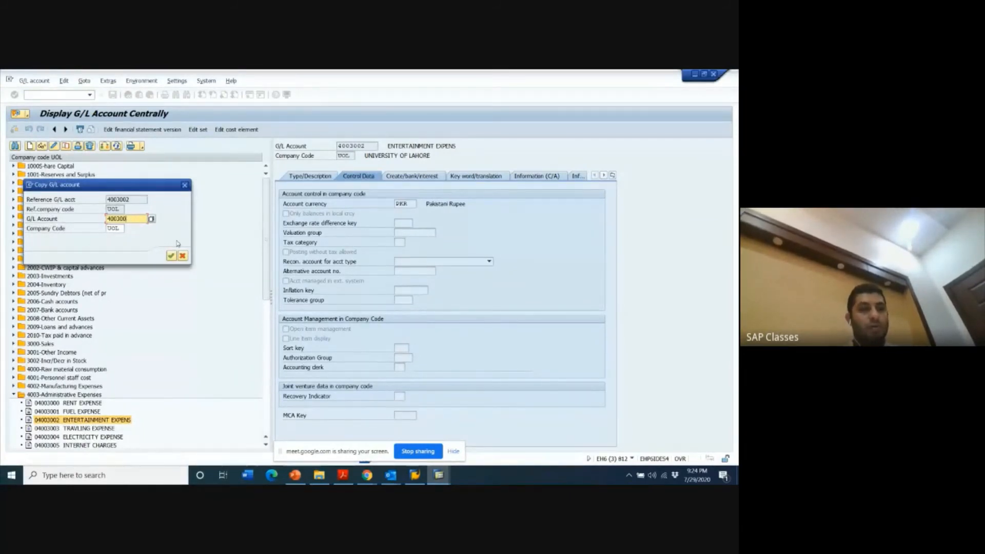
{"action": "type", "text": "6"}
{"action": "key", "text": "Return"}
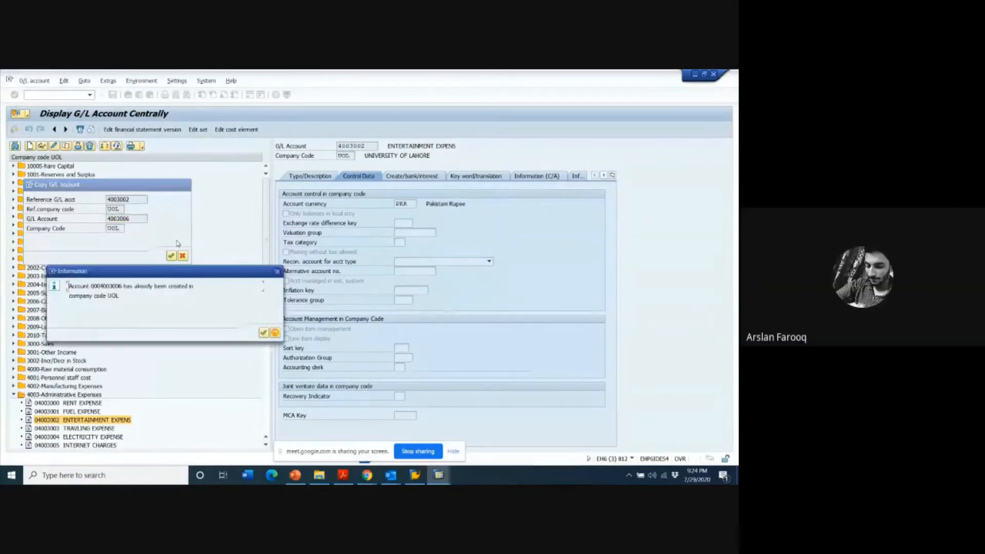
{"action": "key", "text": "Return"}
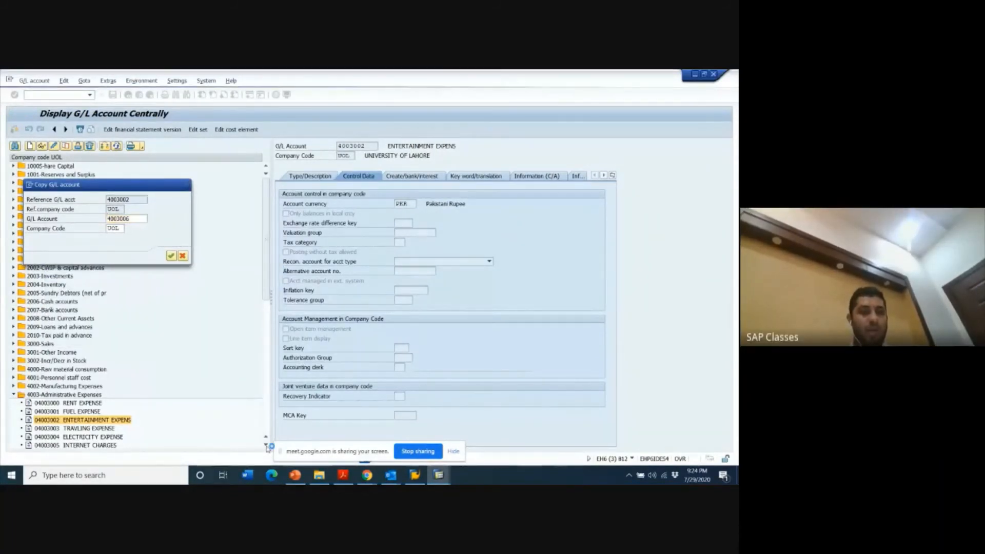
{"action": "key", "text": "Return"}
- Find an unused number among the administrative expense accounts and copy the entertainment expense account to 4003032 in company code UOL
{"action": "scroll", "coordinate": [266, 446], "scroll_direction": "down", "scroll_amount": 4}
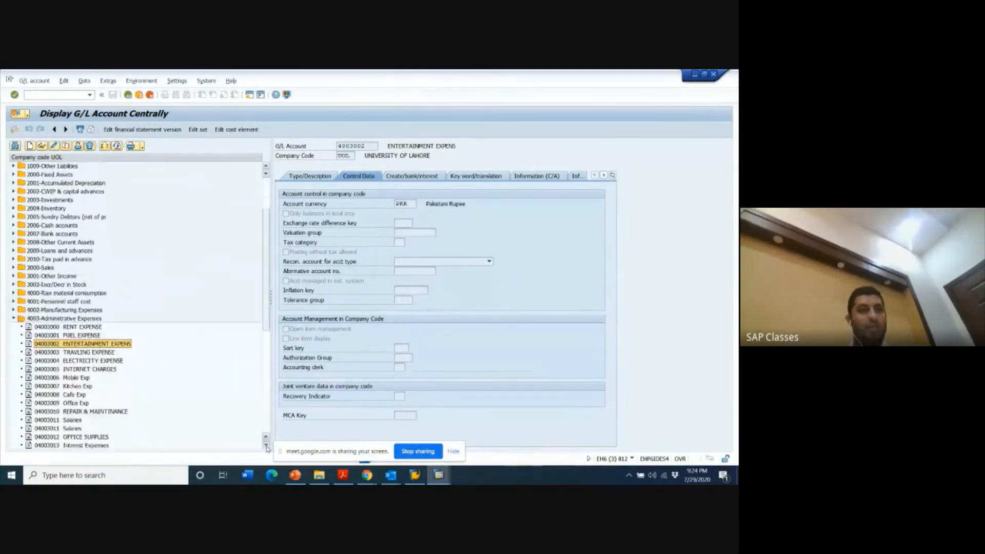
{"action": "scroll", "coordinate": [266, 446], "scroll_direction": "down", "scroll_amount": 6}
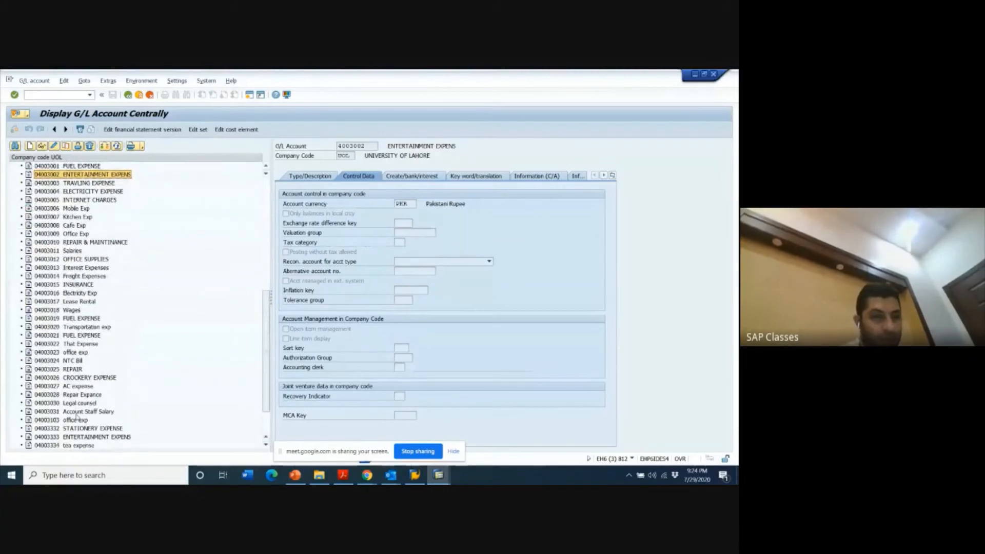
{"action": "left_click", "coordinate": [73, 412]}
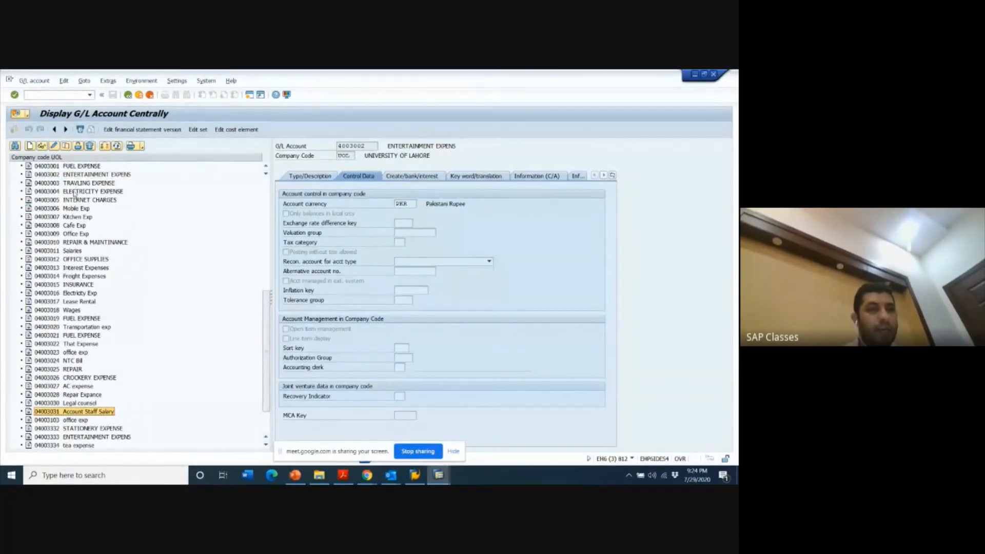
{"action": "left_click", "coordinate": [75, 175]}
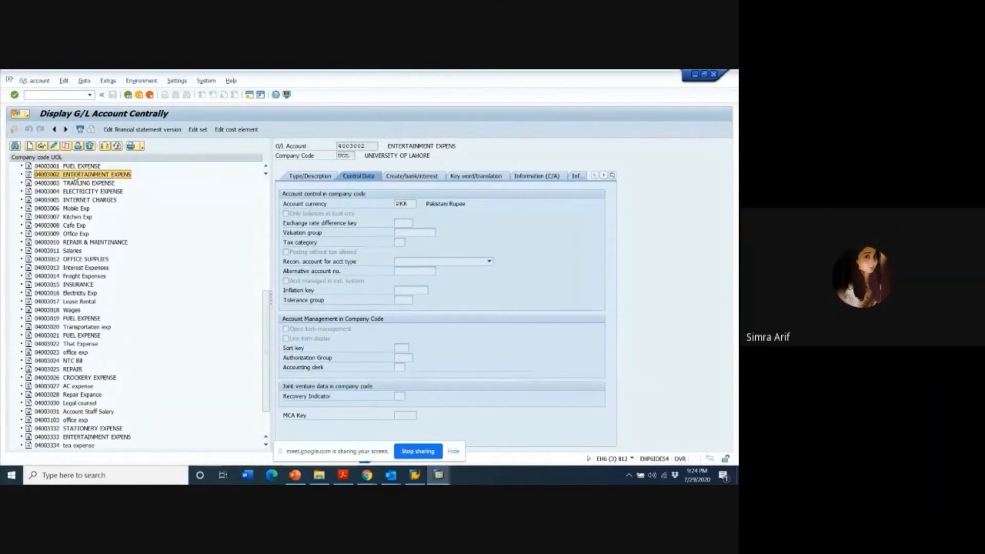
{"action": "left_click", "coordinate": [66, 146]}
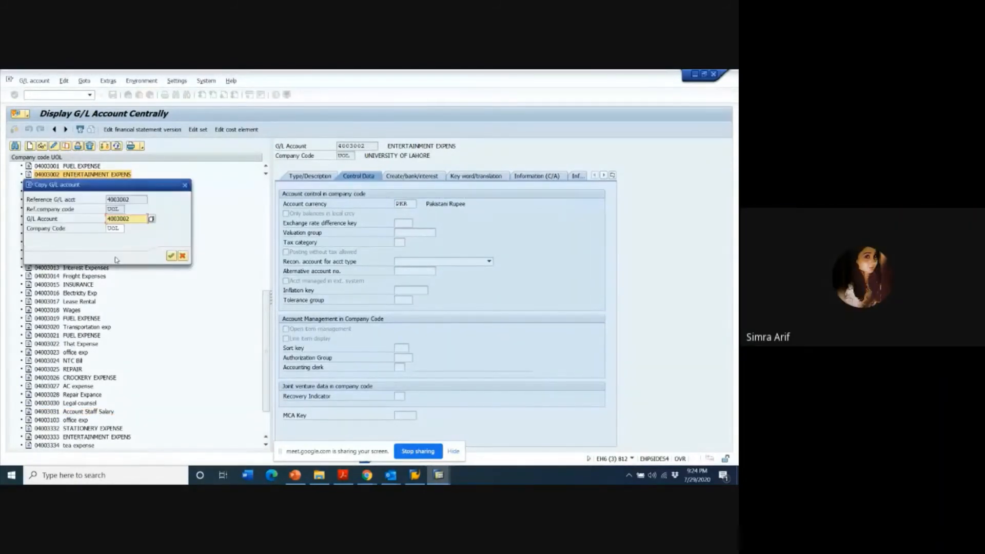
{"action": "key", "text": "BackSpace"}
{"action": "type", "text": "32"}
{"action": "key", "text": "Return"}
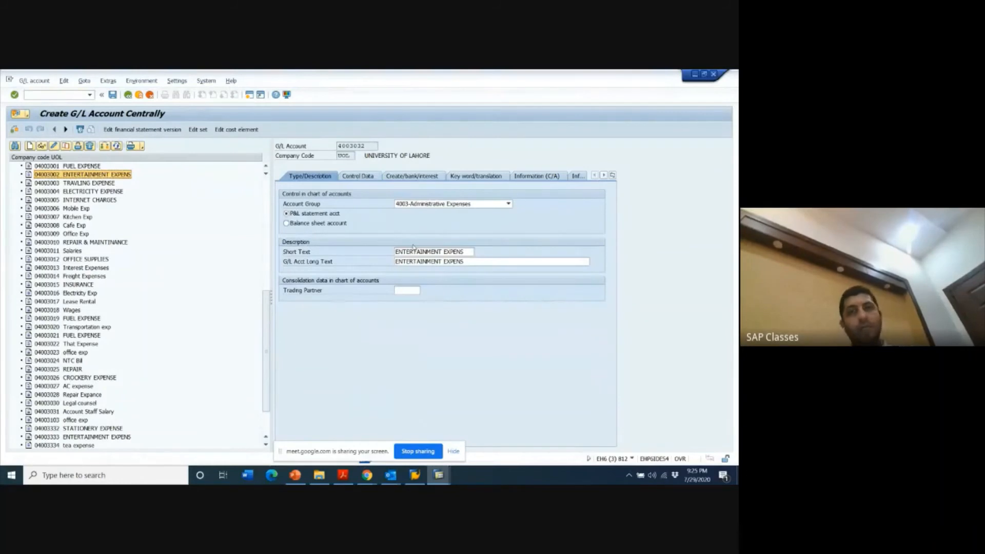
- Change the short text of the new G/L account 4003032 to CEO ENTERTAINMENT
{"action": "left_click", "coordinate": [465, 251]}
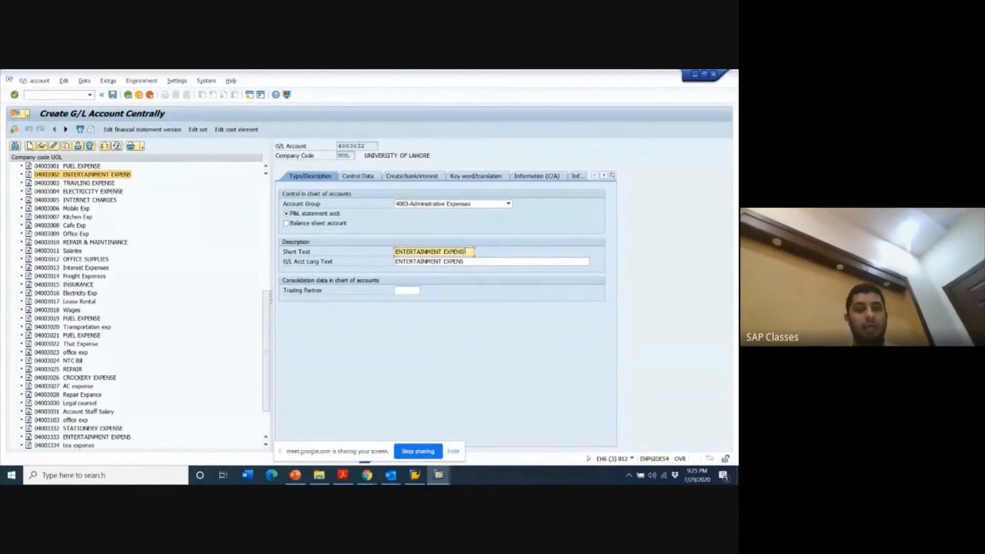
{"action": "key", "text": "BackSpace"}
{"action": "key", "text": "BackSpace"}
{"action": "key", "text": "BackSpace"}
{"action": "key", "text": "BackSpace"}
{"action": "key", "text": "BackSpace"}
{"action": "key", "text": "BackSpace"}
{"action": "key", "text": "BackSpace"}
{"action": "key", "text": "BackSpace"}
{"action": "key", "text": "BackSpace"}
{"action": "key", "text": "BackSpace"}
{"action": "key", "text": "BackSpace"}
{"action": "key", "text": "BackSpace"}
{"action": "key", "text": "BackSpace"}
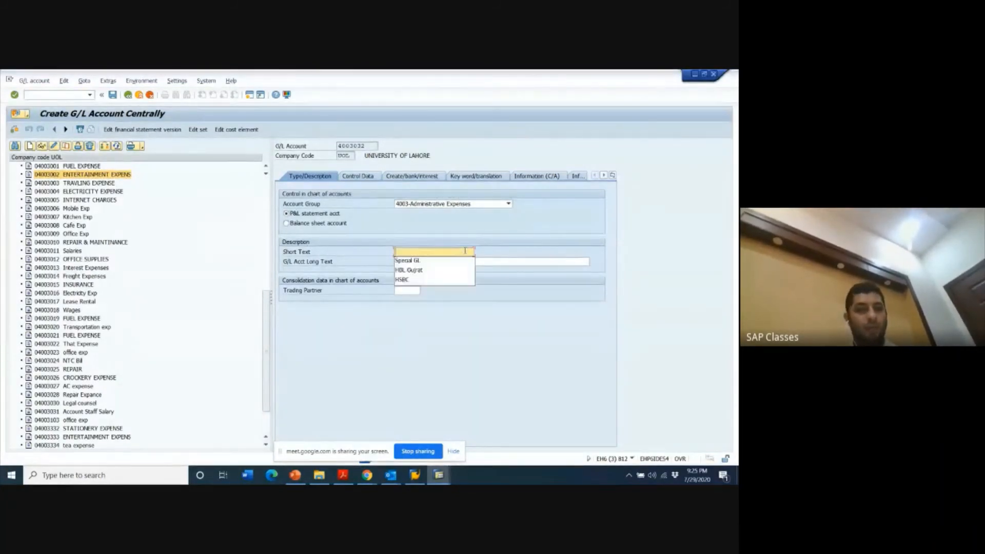
{"action": "type", "text": "CEO EN"}
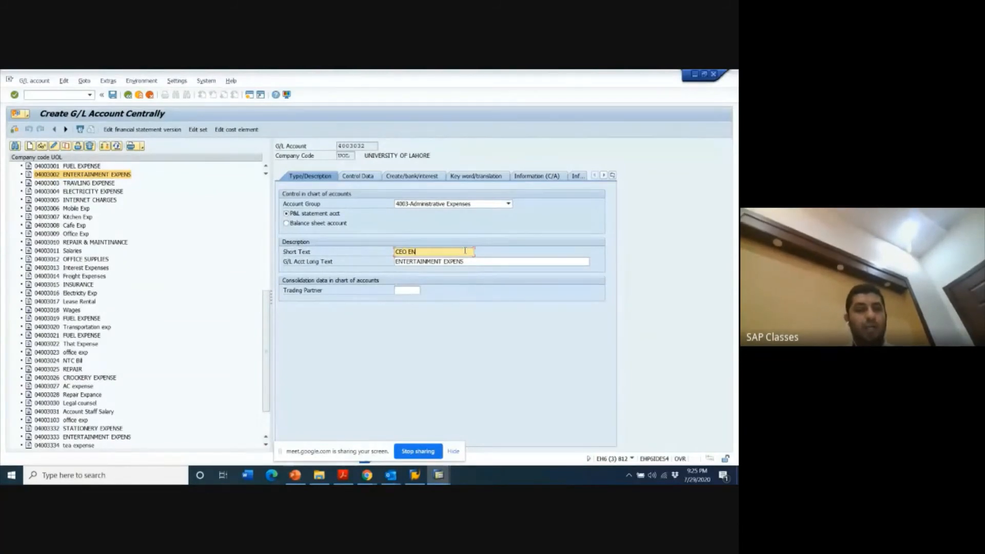
{"action": "type", "text": "TERTAINMENT"}
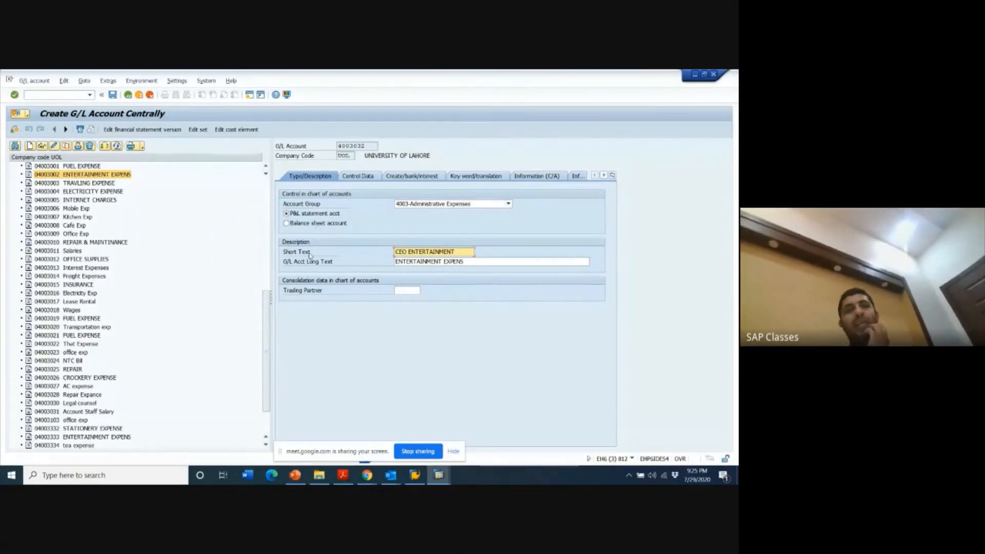
- Enable line item display in the new account's control data, check its field status group, and save the account despite the warning
{"action": "left_click", "coordinate": [366, 177]}
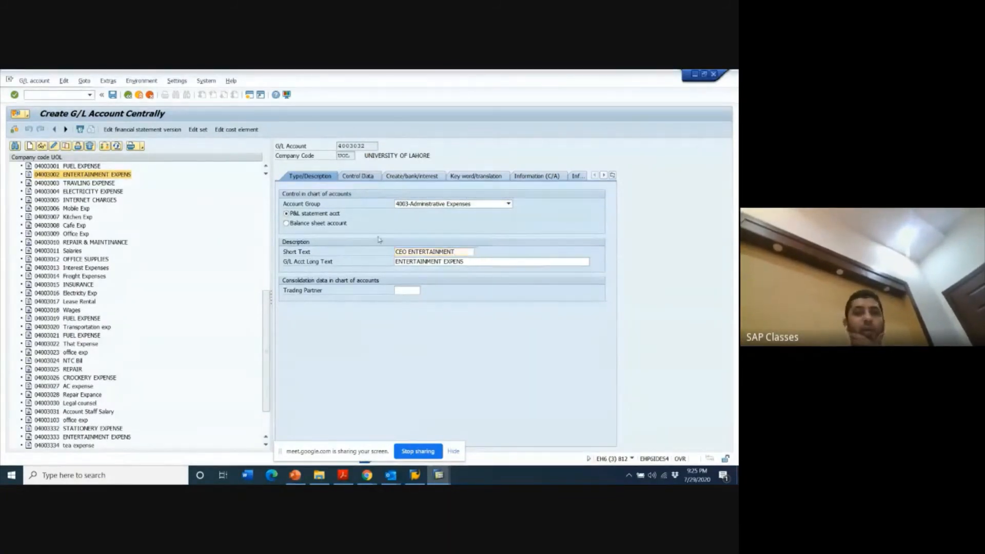
{"action": "left_click", "coordinate": [285, 339]}
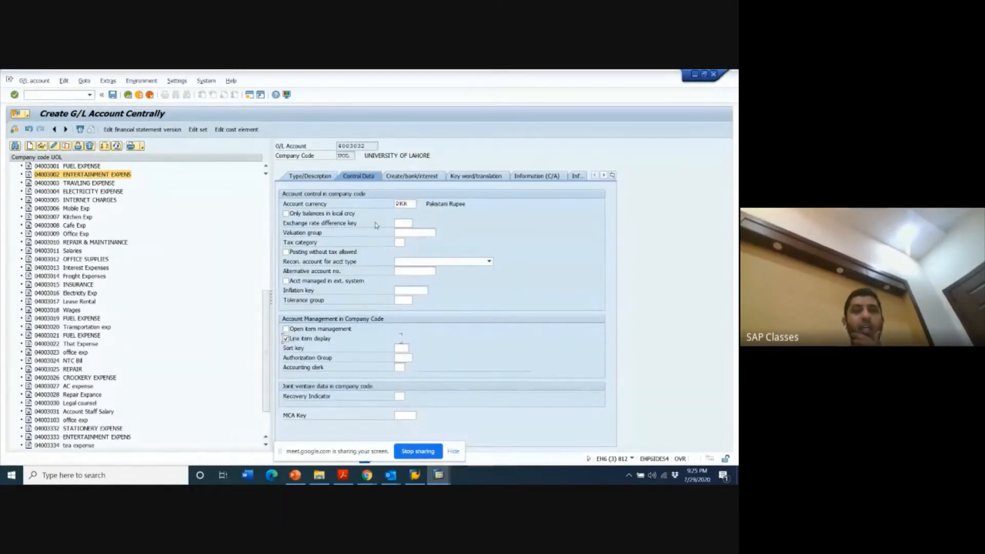
{"action": "left_click", "coordinate": [404, 177]}
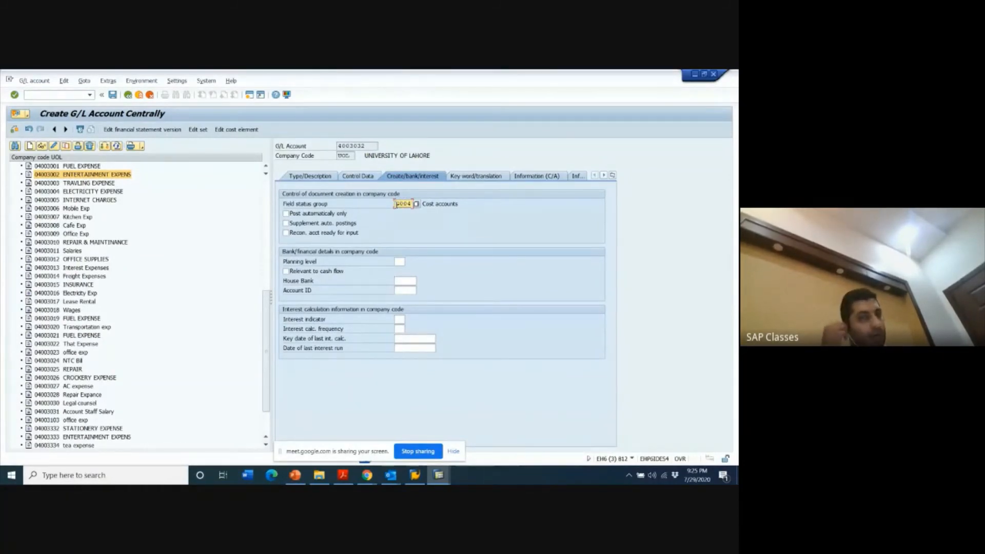
{"action": "left_click", "coordinate": [113, 96]}
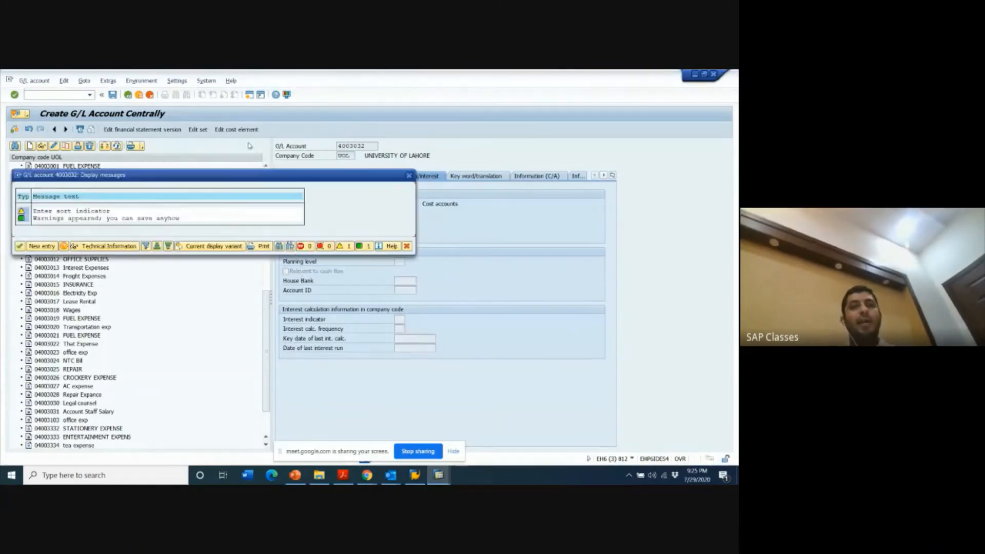
{"action": "key", "text": "Return"}
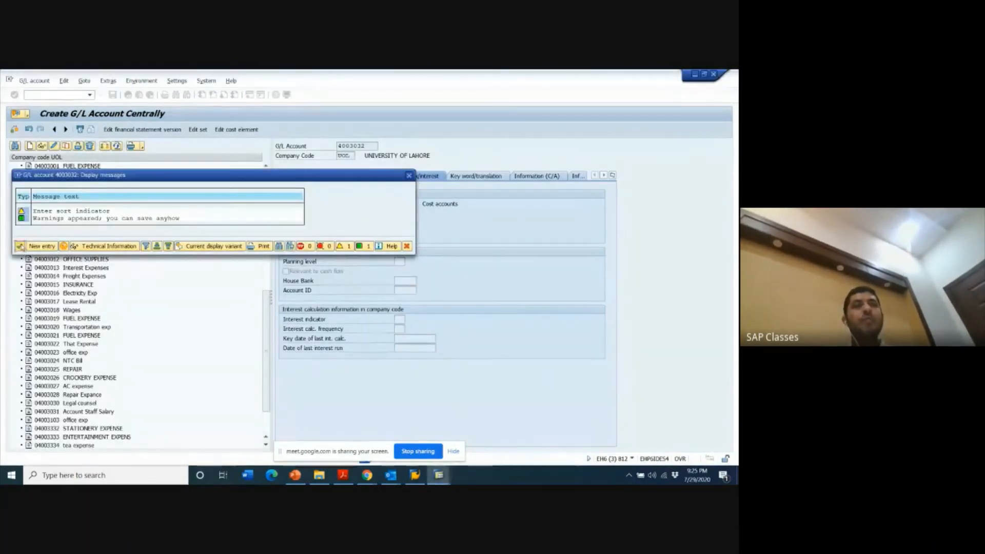
{"action": "left_click", "coordinate": [20, 246]}
- Leave the line item display and start a vendor invoice with transaction FB60 for the vendor Unilever Pakistan
{"action": "key", "text": "F3"}
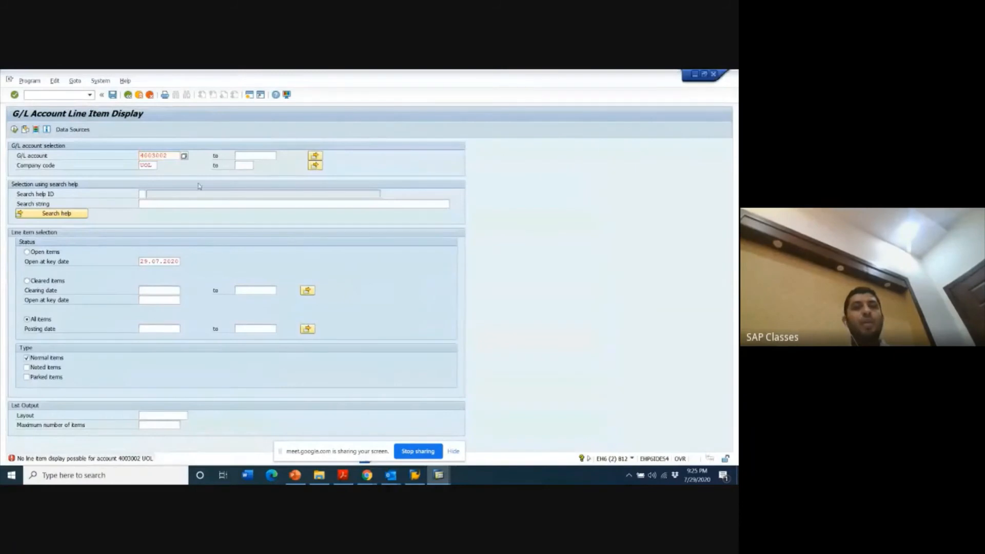
{"action": "type", "text": "FB"}
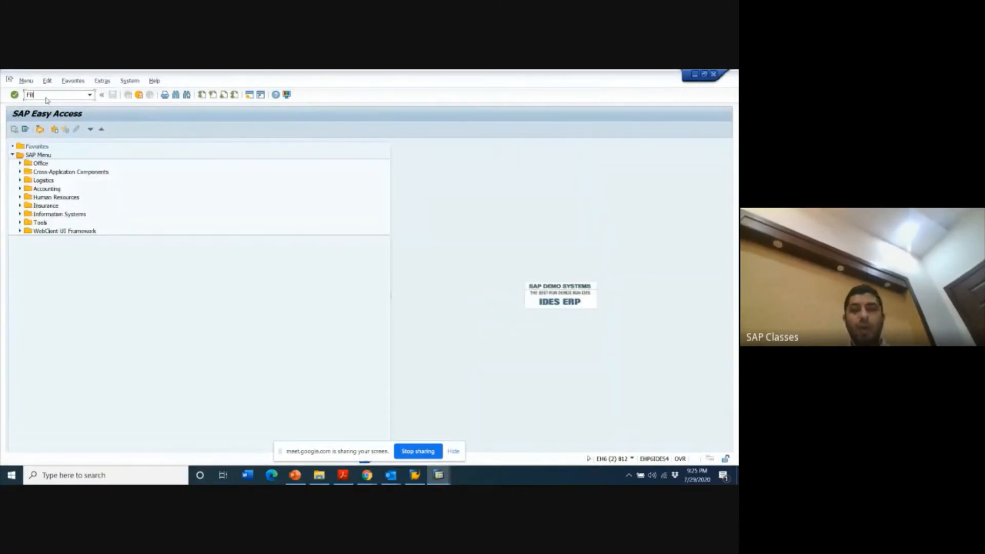
{"action": "type", "text": "60"}
{"action": "key", "text": "Return"}
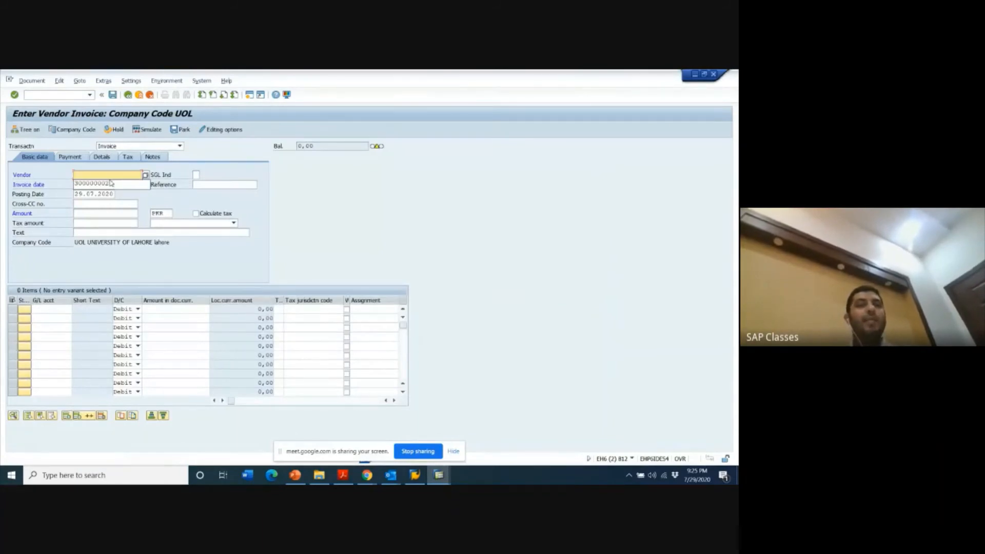
{"action": "left_click", "coordinate": [110, 183]}
- Fill in the invoice's basic data with invoice date 29.07.2020, amount 60000 PKR and reference CEO
{"action": "left_click", "coordinate": [90, 185]}
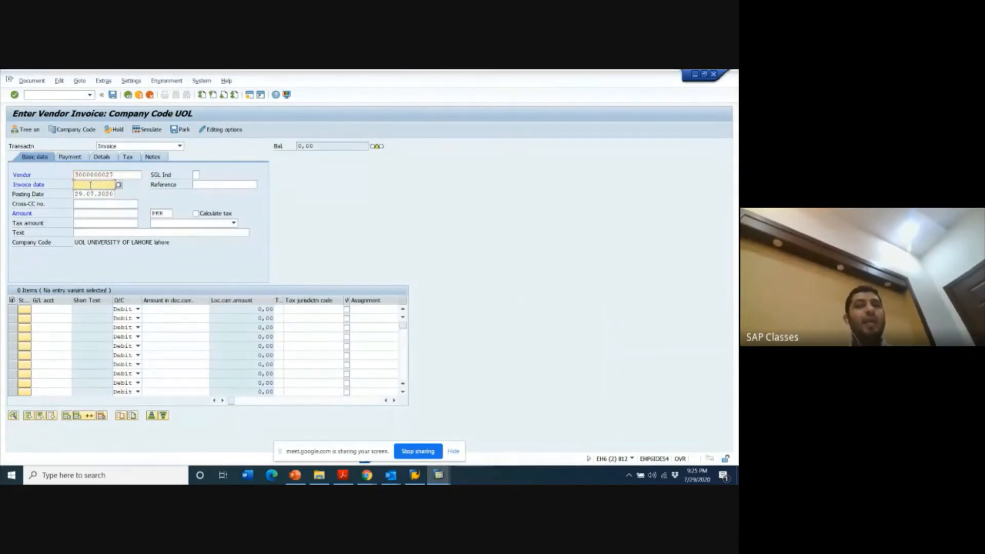
{"action": "type", "text": "29.078.2"}
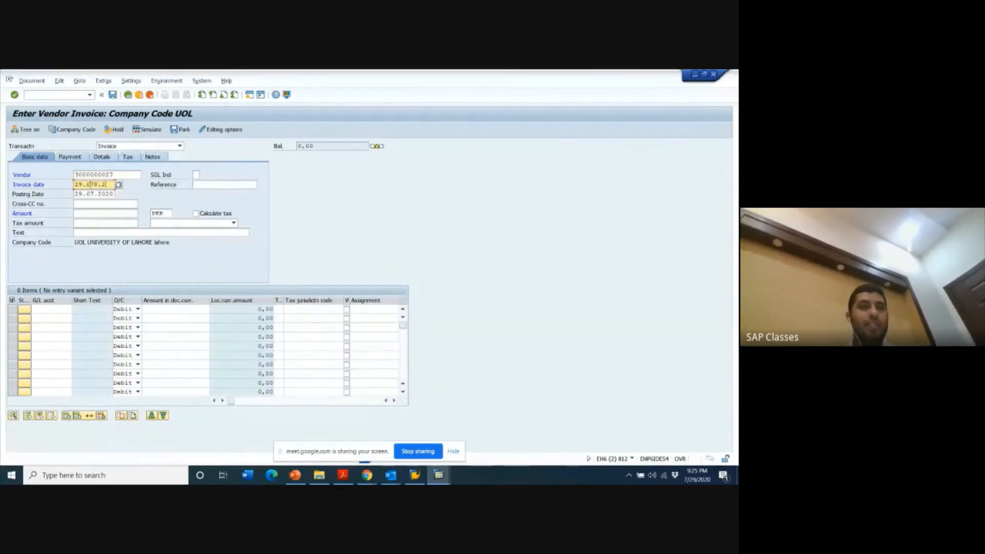
{"action": "key", "text": "BackSpace"}
{"action": "key", "text": "BackSpace"}
{"action": "key", "text": "BackSpace"}
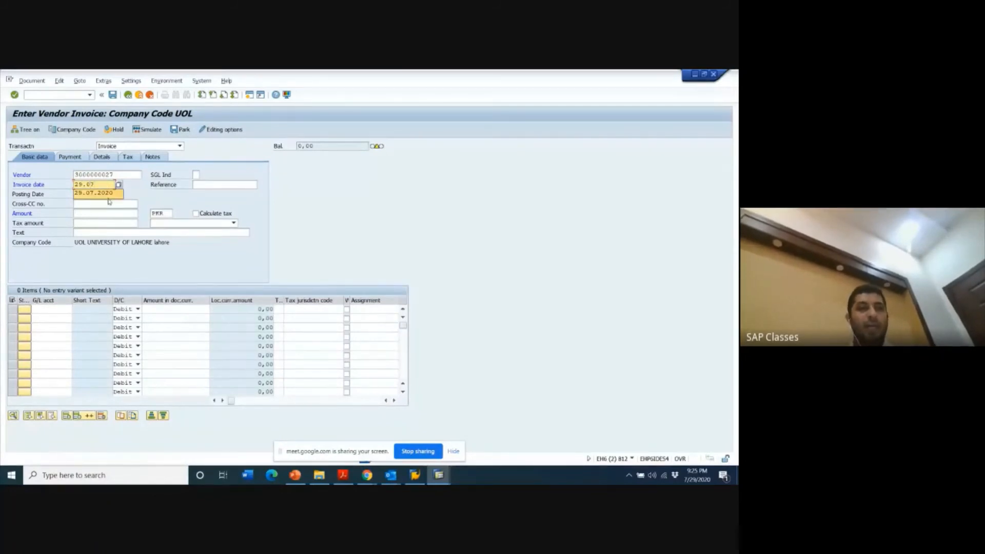
{"action": "left_click", "coordinate": [106, 192]}
{"action": "left_click", "coordinate": [101, 210]}
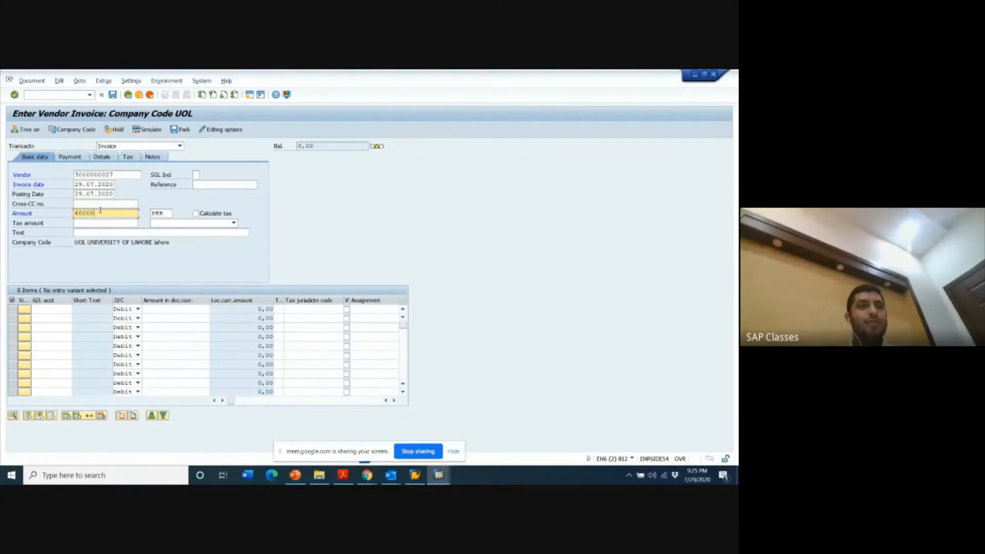
{"action": "key", "text": "Return"}
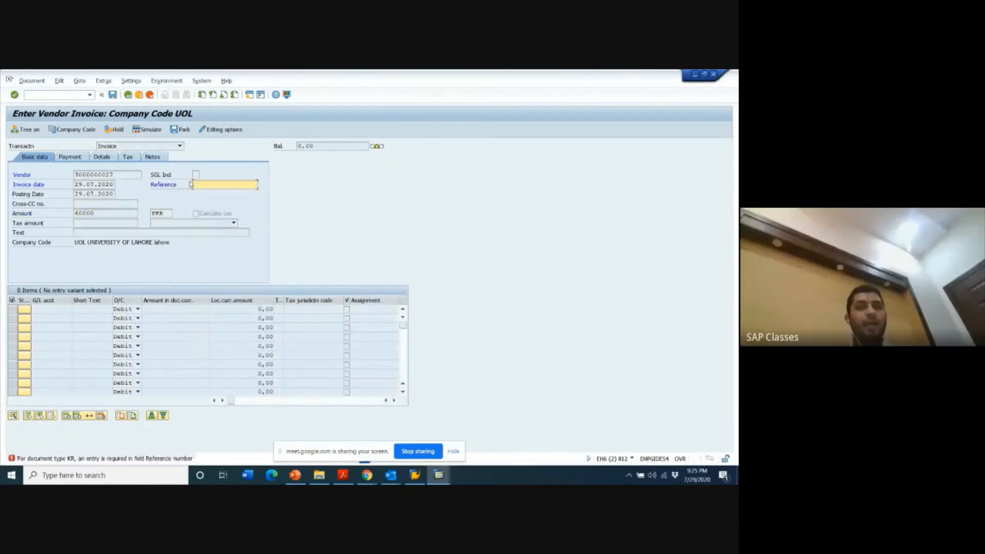
{"action": "left_click", "coordinate": [192, 185]}
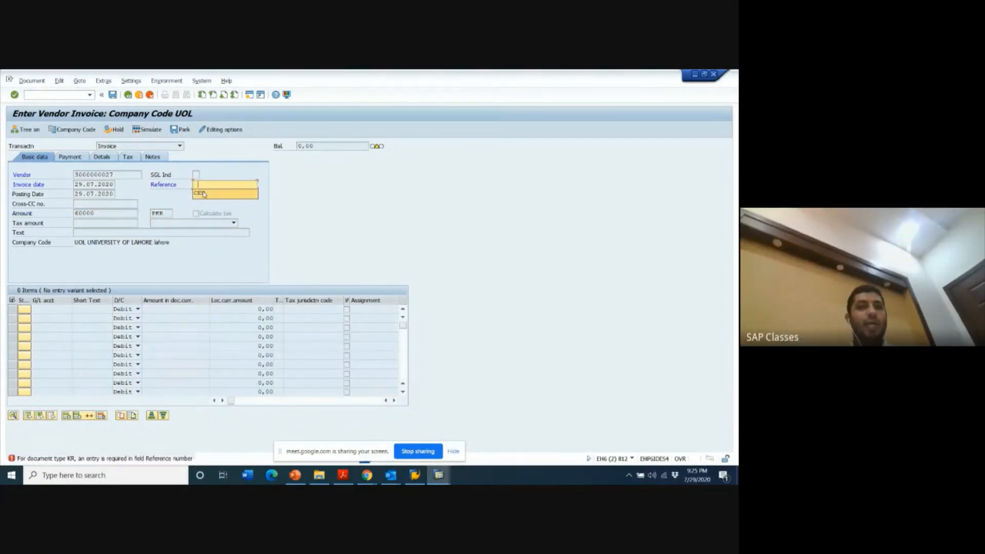
{"action": "left_click", "coordinate": [201, 193]}
- Assign G/L account 4003032 to the first invoice line item and set the header text to ACCOUNTS
{"action": "left_click", "coordinate": [50, 309]}
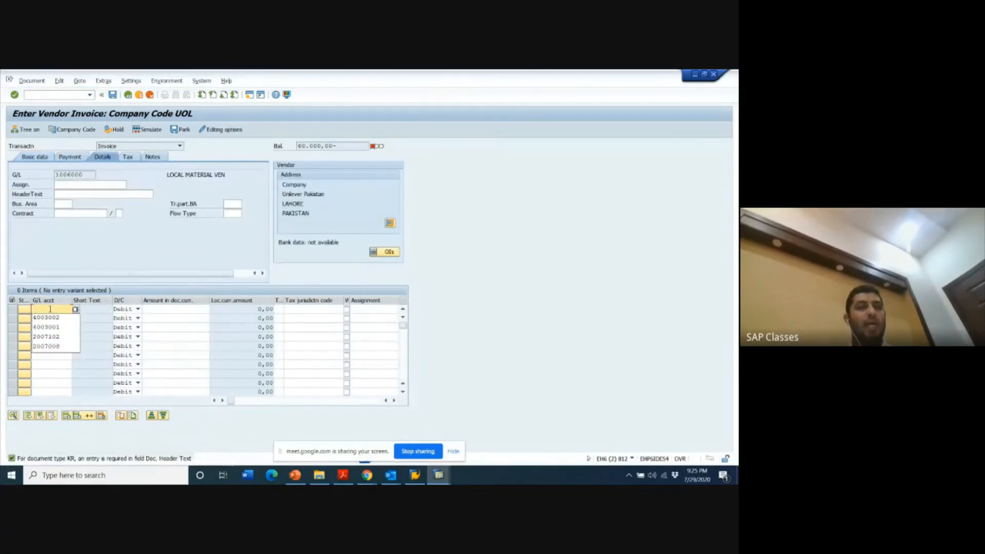
{"action": "key", "text": "alt+Tab"}
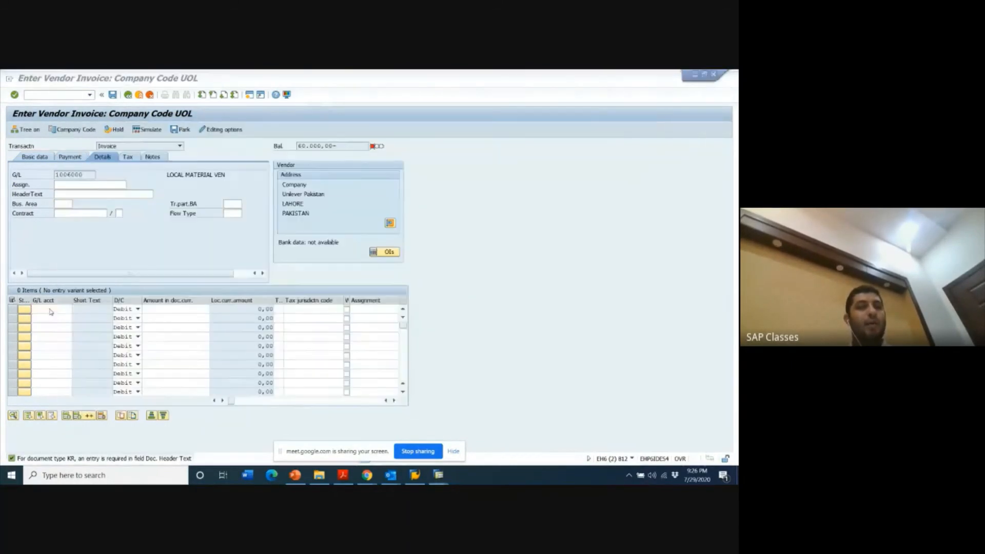
{"action": "type", "text": "4"}
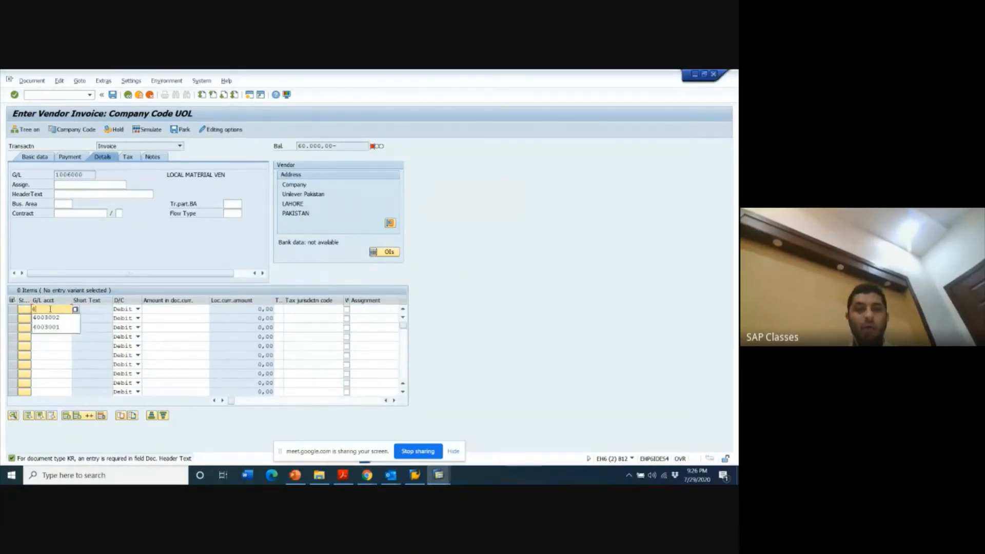
{"action": "type", "text": "003001"}
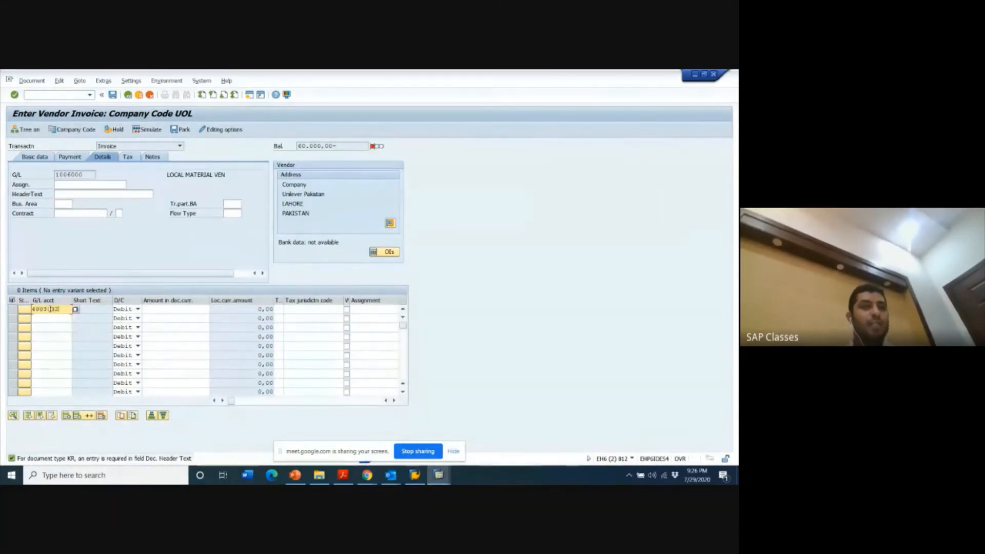
{"action": "key", "text": "Return"}
{"action": "key", "text": "Return"}
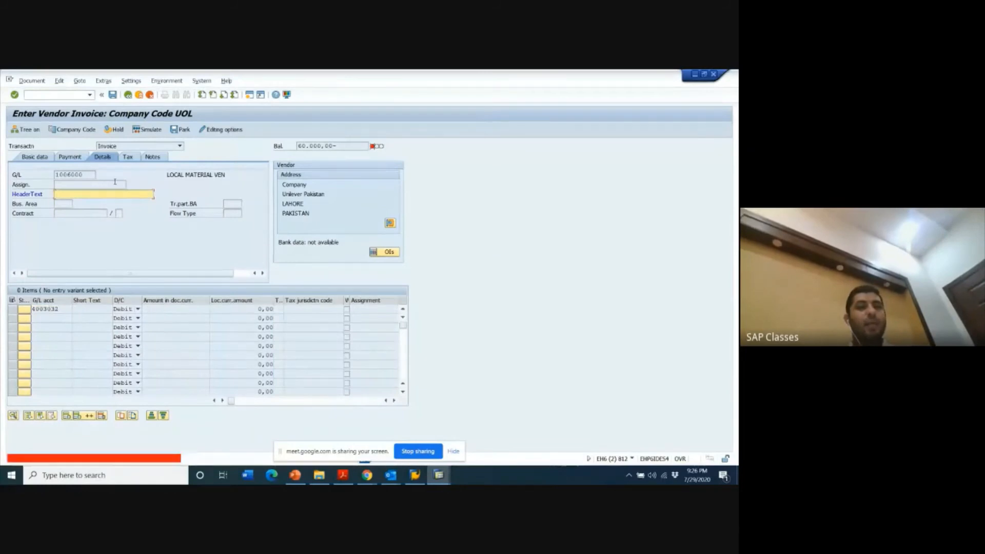
{"action": "type", "text": "ACCOUNTS"}
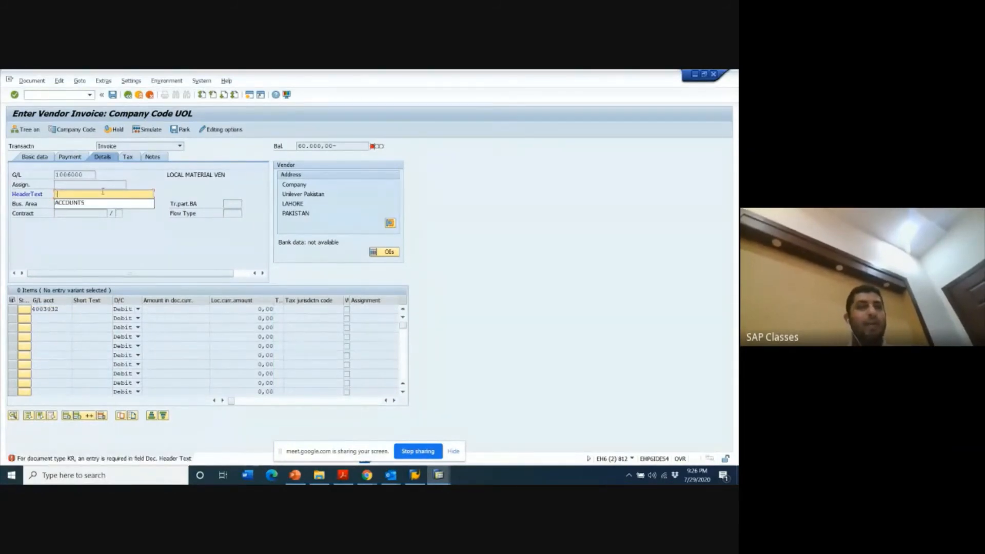
{"action": "key", "text": "Return"}
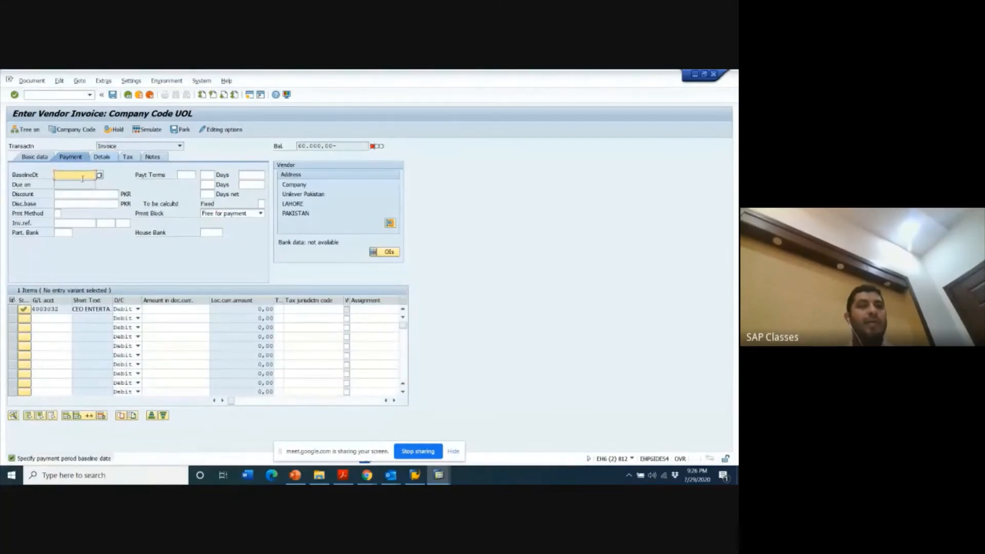
- Set the payment baseline date to 29.07.2020 and post the invoice with a 60000 debit on the CEO entertainment line
{"action": "left_click", "coordinate": [80, 184]}
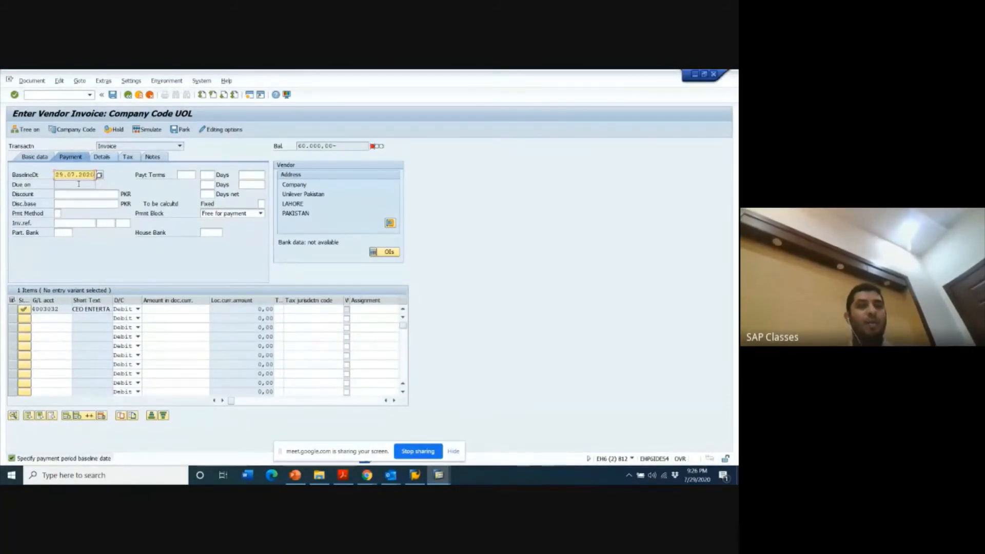
{"action": "key", "text": "Return"}
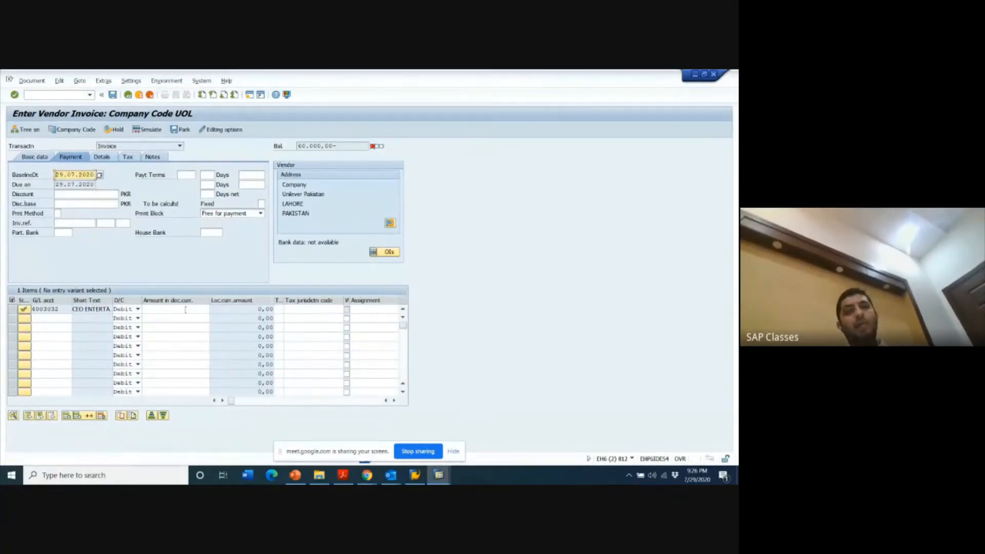
{"action": "left_click", "coordinate": [185, 309]}
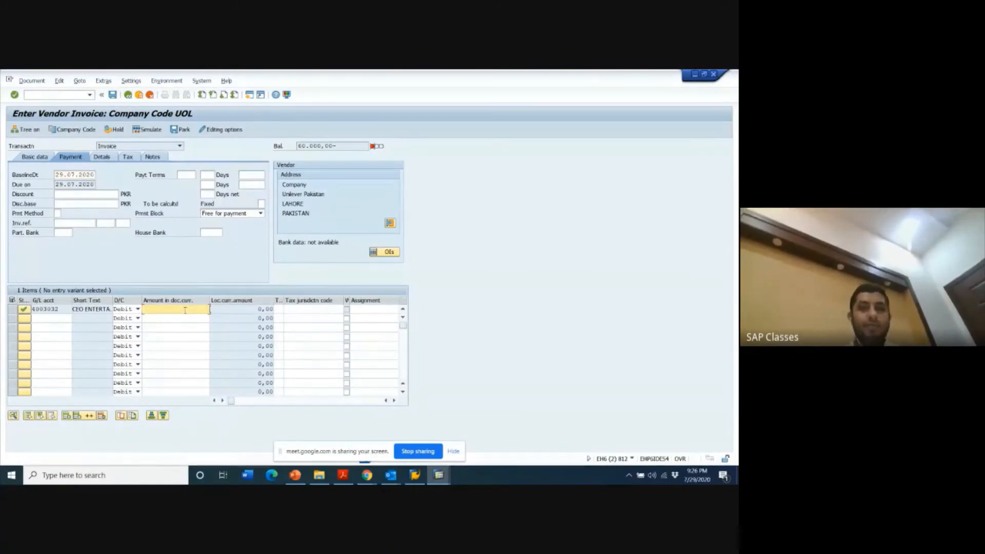
{"action": "type", "text": "60000"}
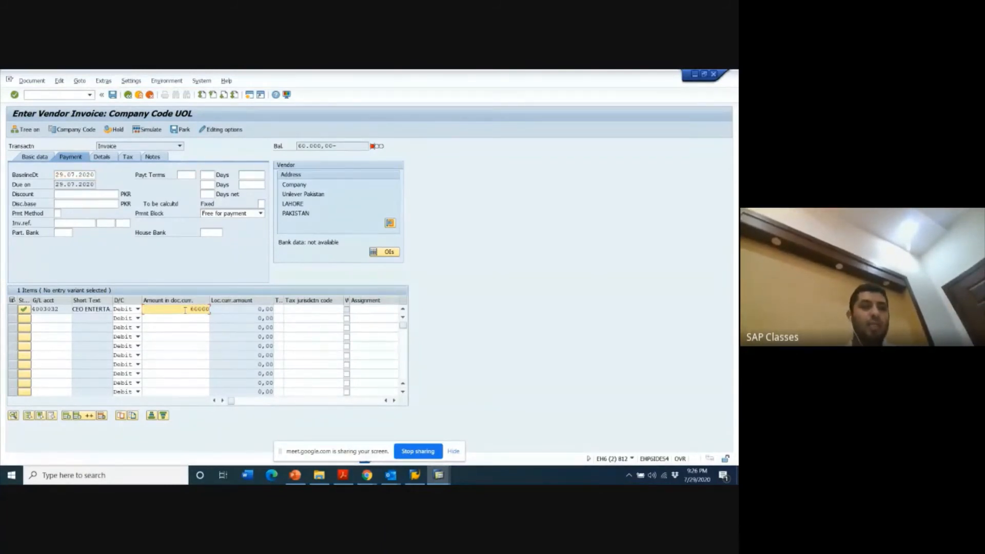
{"action": "key", "text": "Return"}
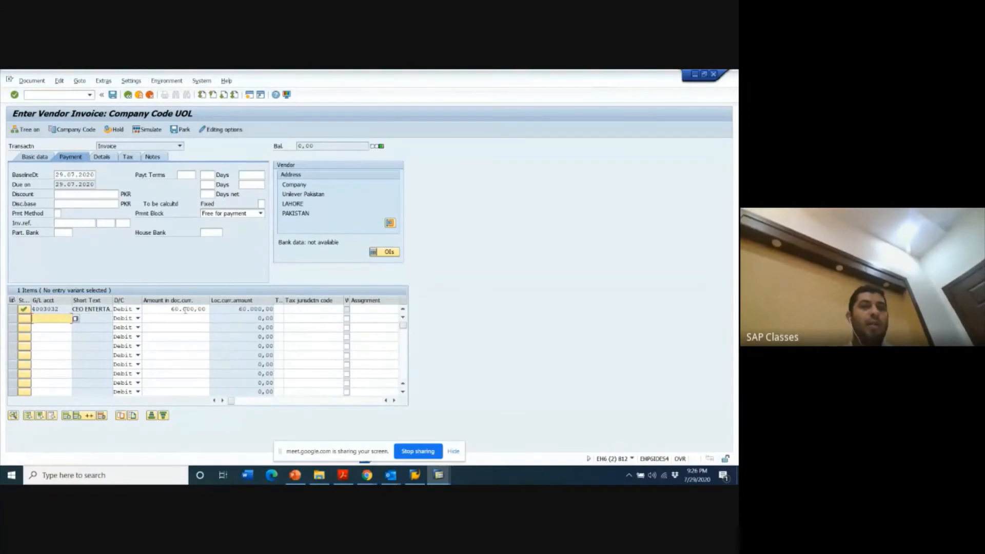
{"action": "left_click", "coordinate": [113, 95]}
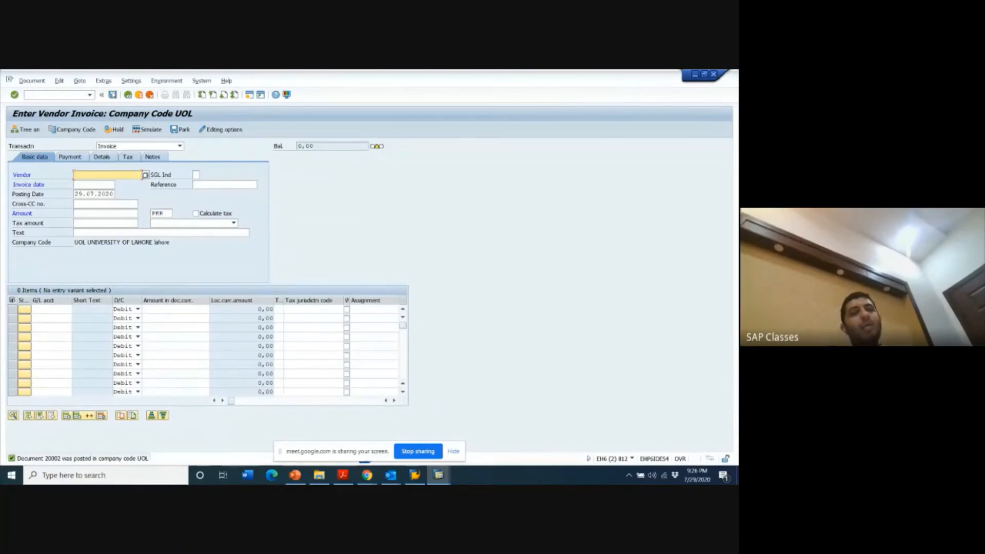
- Display the just-posted invoice document with transaction FB03 for company code UOL and fiscal year 2021
{"action": "left_click", "coordinate": [50, 93]}
{"action": "type", "text": "/NFB"}
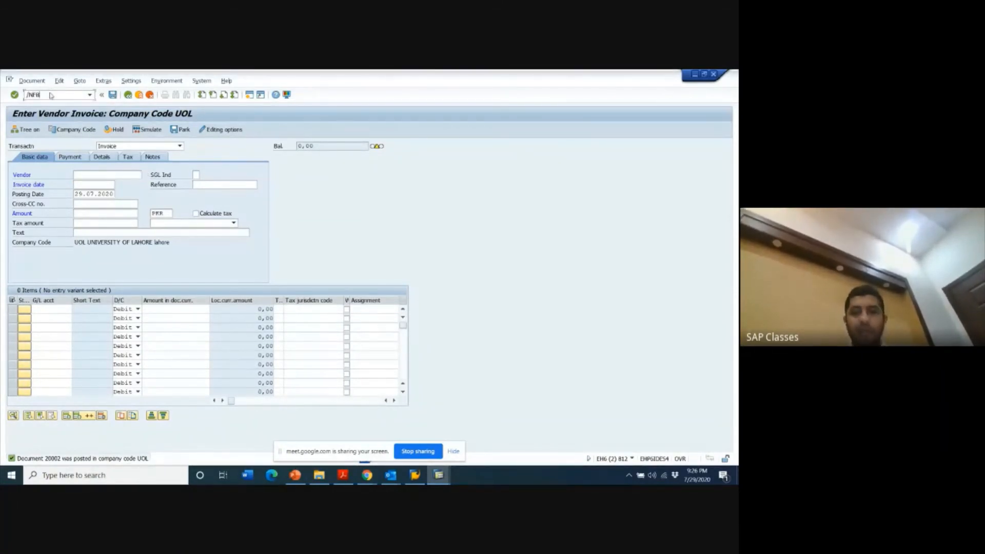
{"action": "type", "text": "03"}
{"action": "key", "text": "Return"}
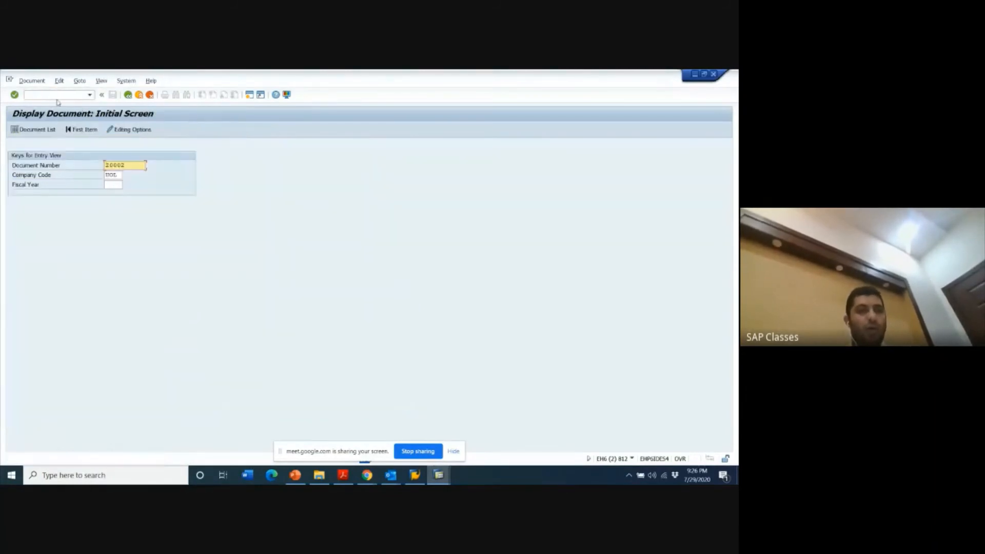
{"action": "left_click", "coordinate": [118, 183]}
{"action": "type", "text": "2020"}
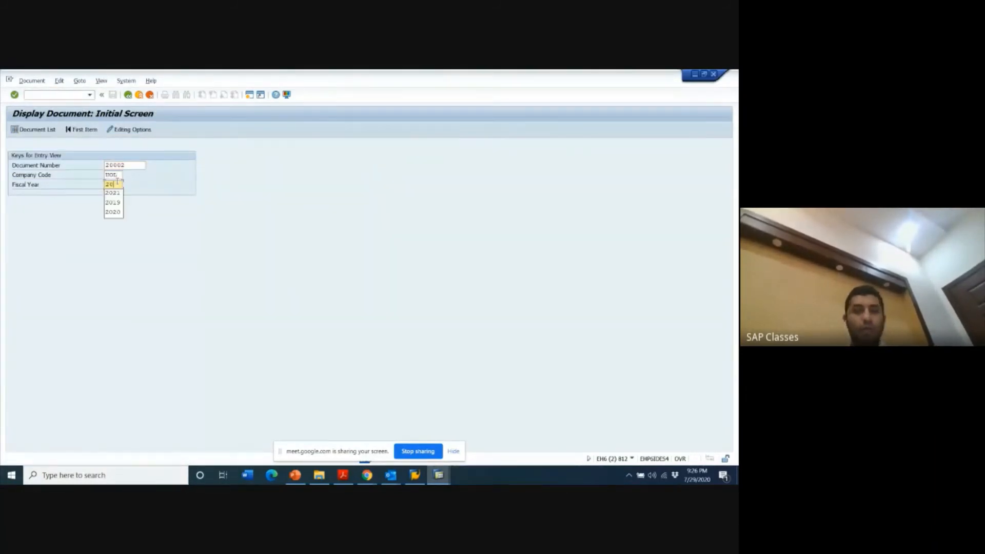
{"action": "key", "text": "Return"}
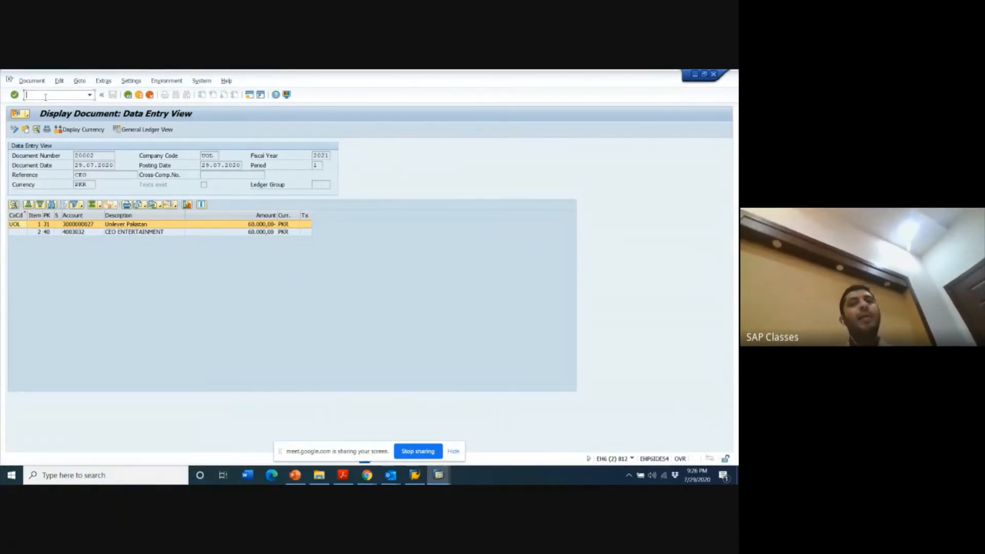
- Open a new session and use transaction FBL3N to list all items of the CEO entertainment G/L account in company code UOL
{"action": "key", "text": "ctrl+n"}
{"action": "type", "text": "F"}
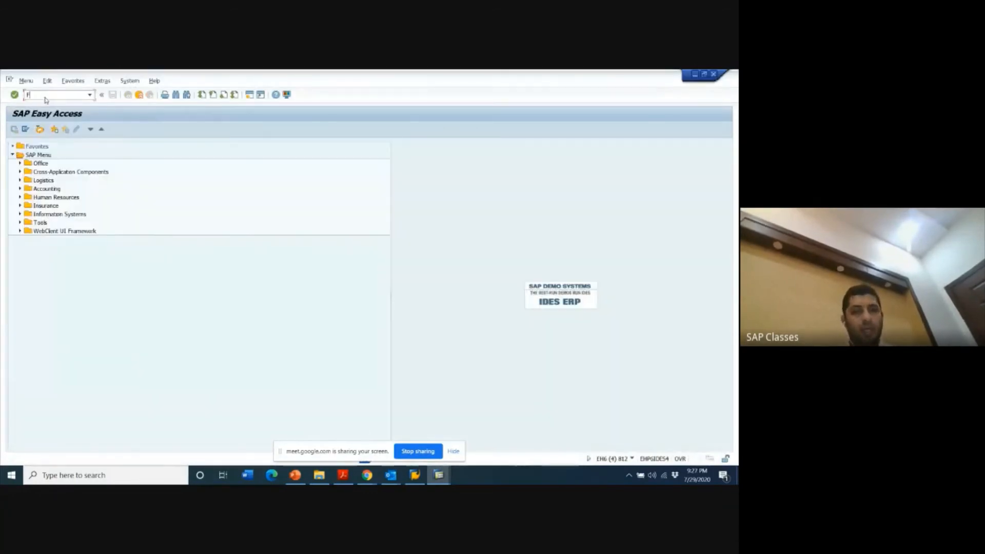
{"action": "type", "text": "BL3N"}
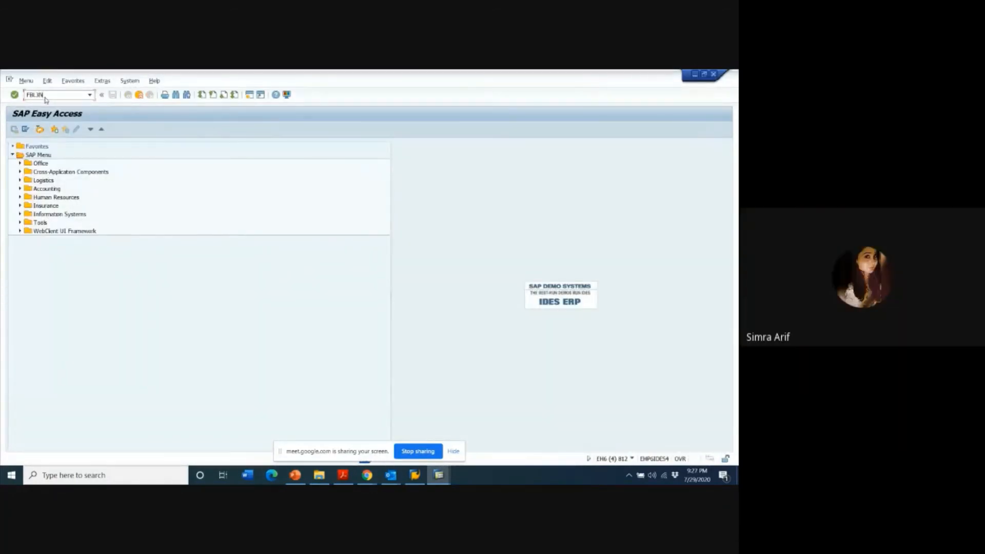
{"action": "key", "text": "Return"}
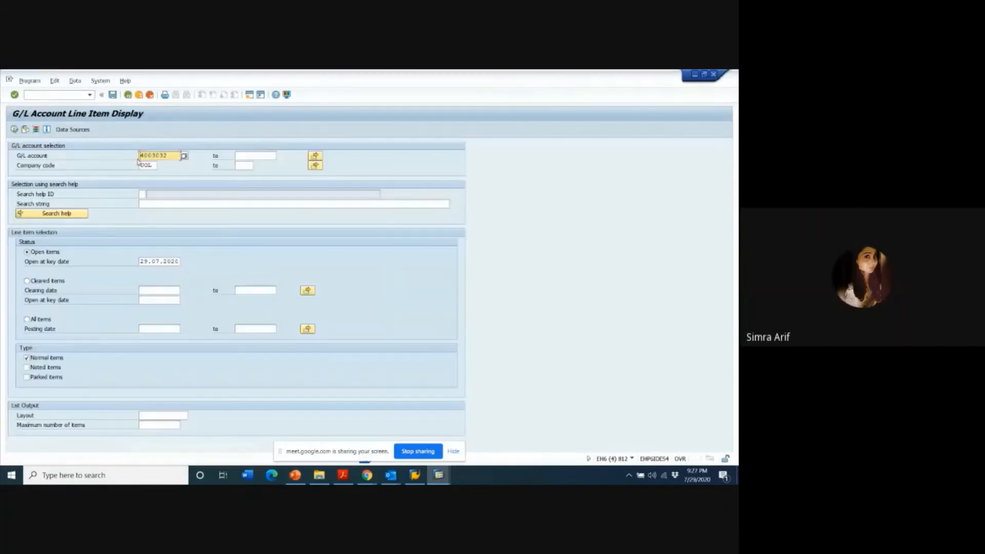
{"action": "left_click", "coordinate": [27, 320]}
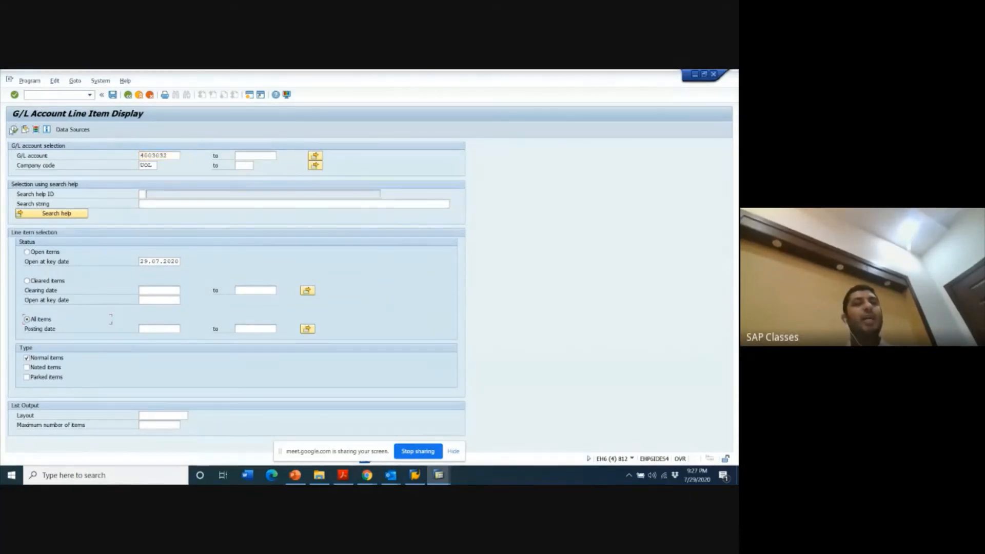
{"action": "left_click", "coordinate": [14, 129]}
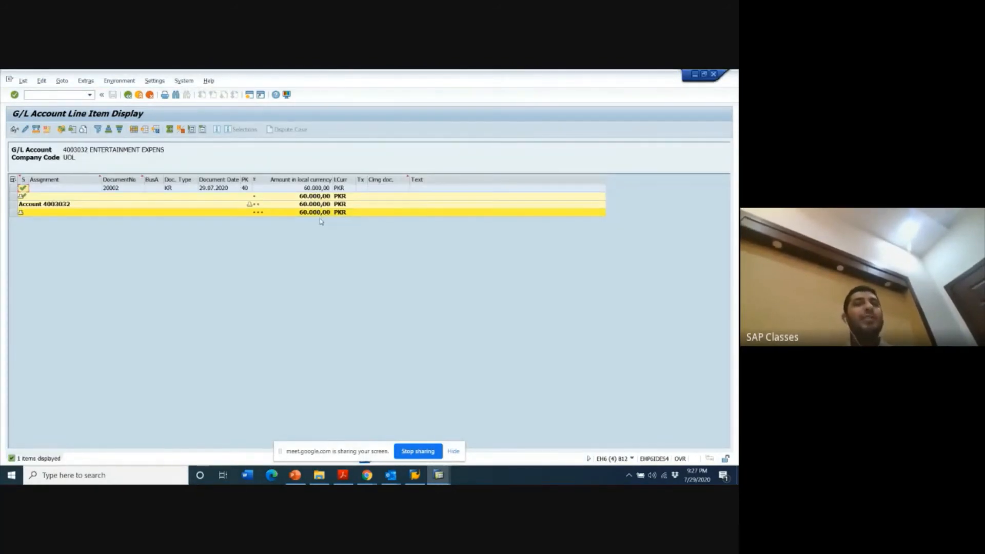
- Compare the G/L account's line item list with the displayed vendor invoice document in the other session
{"action": "key", "text": "alt+Tab"}
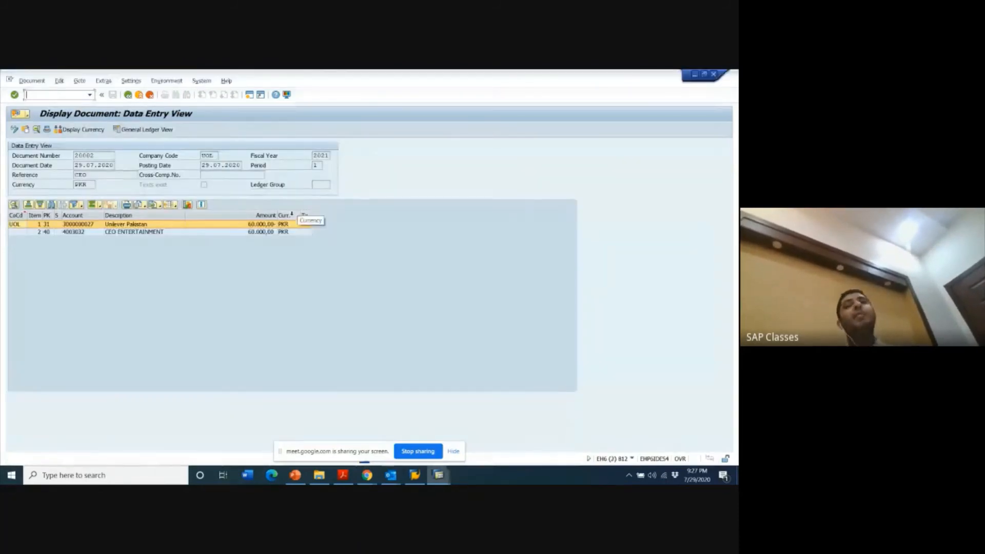
{"action": "key", "text": "alt+Tab"}
{"action": "key", "text": "alt+Tab"}
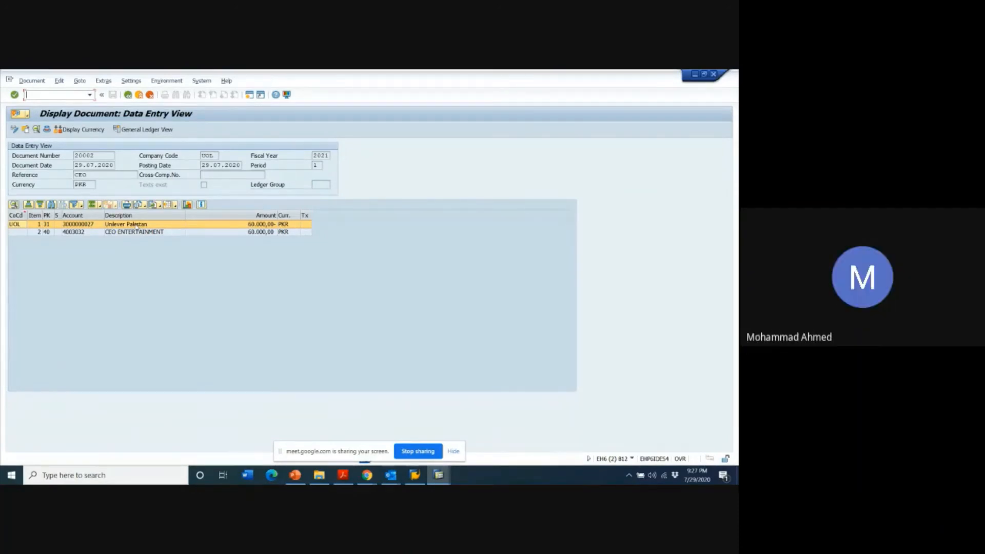
{"action": "key", "text": "alt+Tab"}
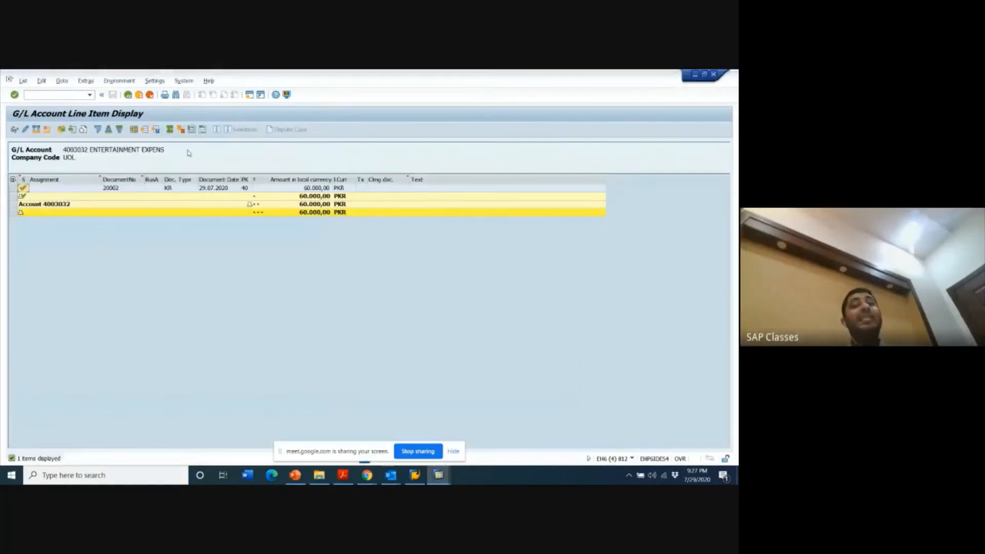
{"action": "key", "text": "alt+Tab"}
{"action": "key", "text": "alt+Tab"}
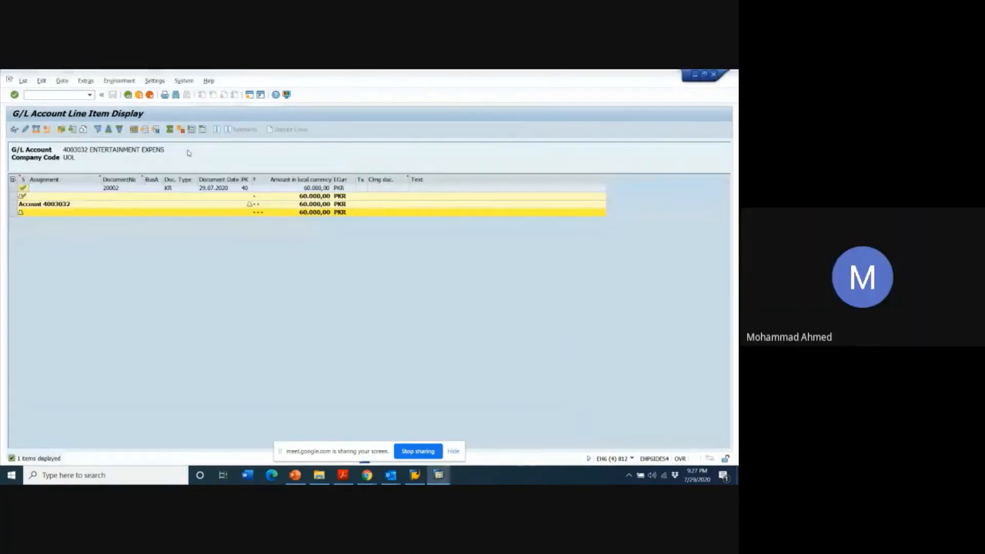
- Return to the G/L line item selection, check the running transaction's code and enter /NFBL1N as the transaction command
{"action": "key", "text": "F3"}
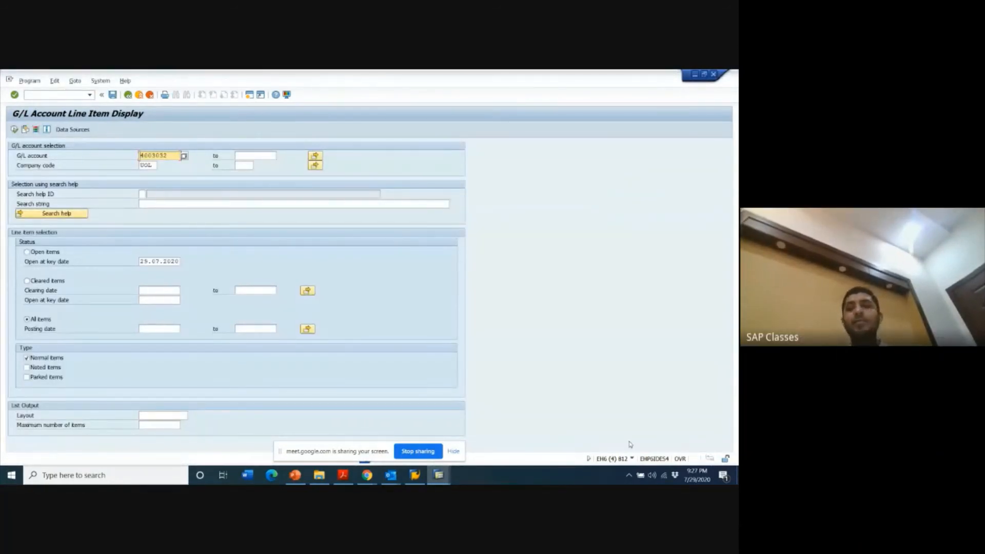
{"action": "left_click", "coordinate": [632, 458]}
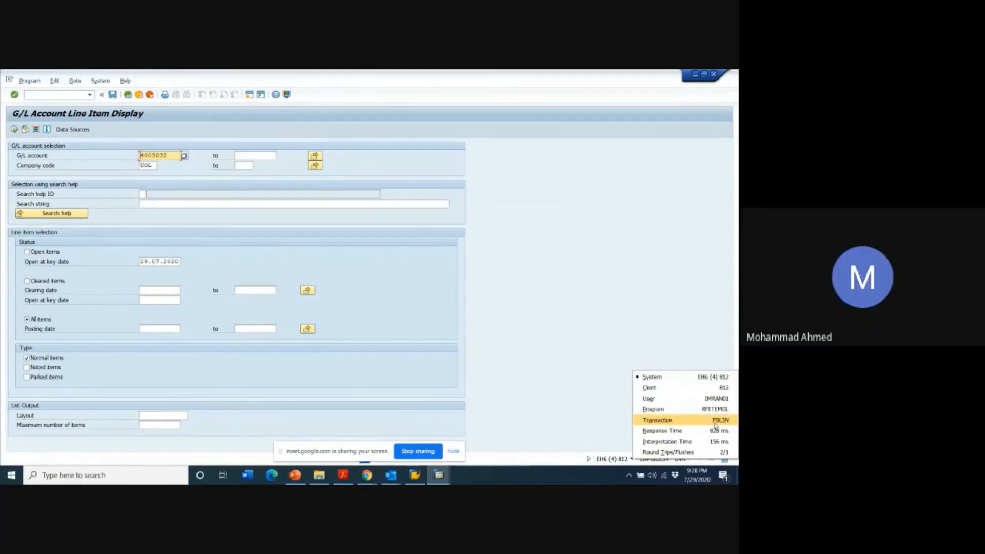
{"action": "left_click", "coordinate": [32, 96]}
{"action": "type", "text": "/N"}
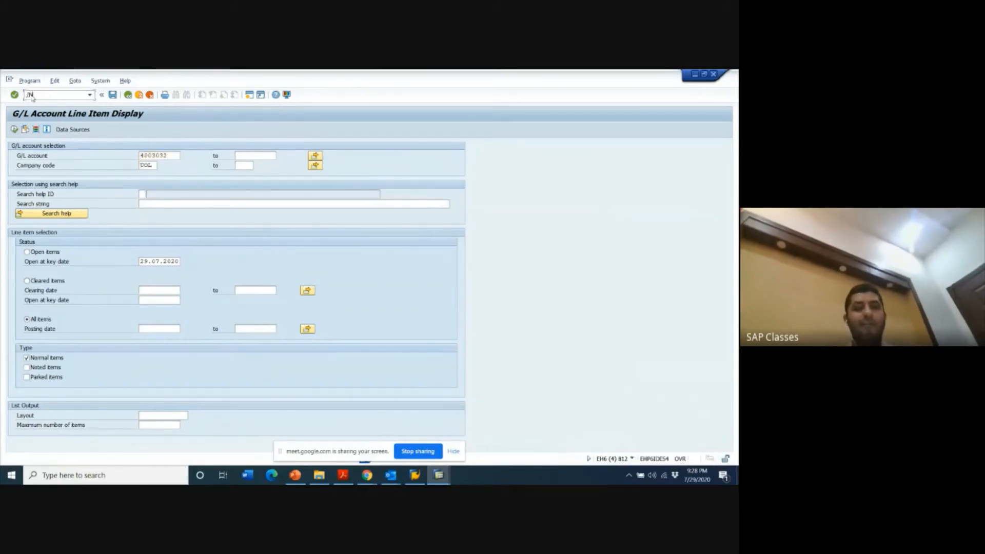
{"action": "type", "text": "FBL1N"}
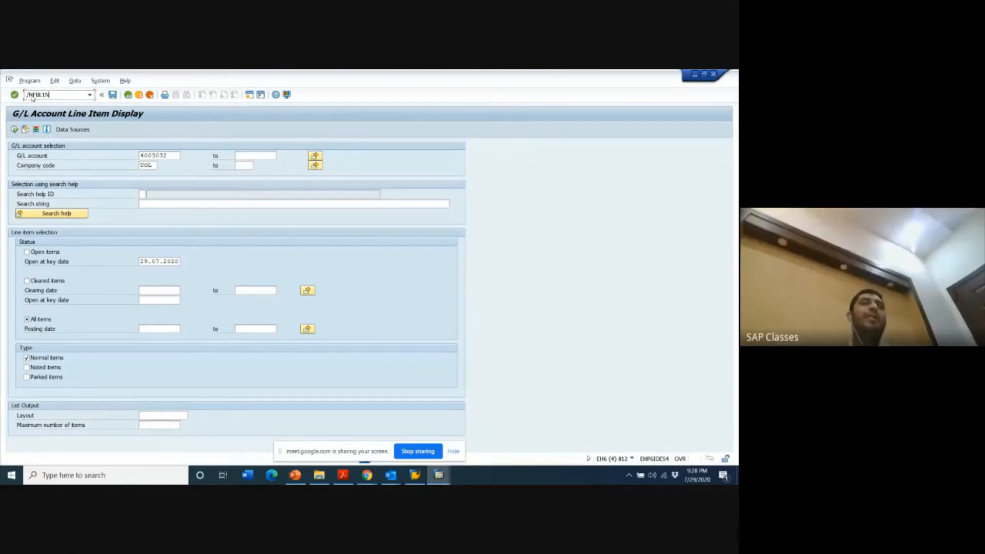
{"action": "key", "text": "alt+Tab"}
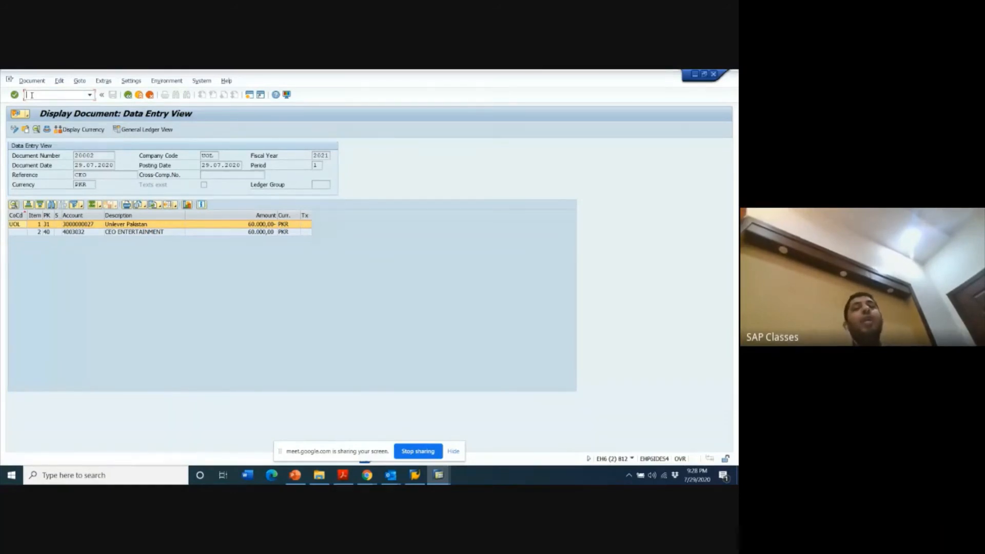
{"action": "type", "text": "fbl3n"}
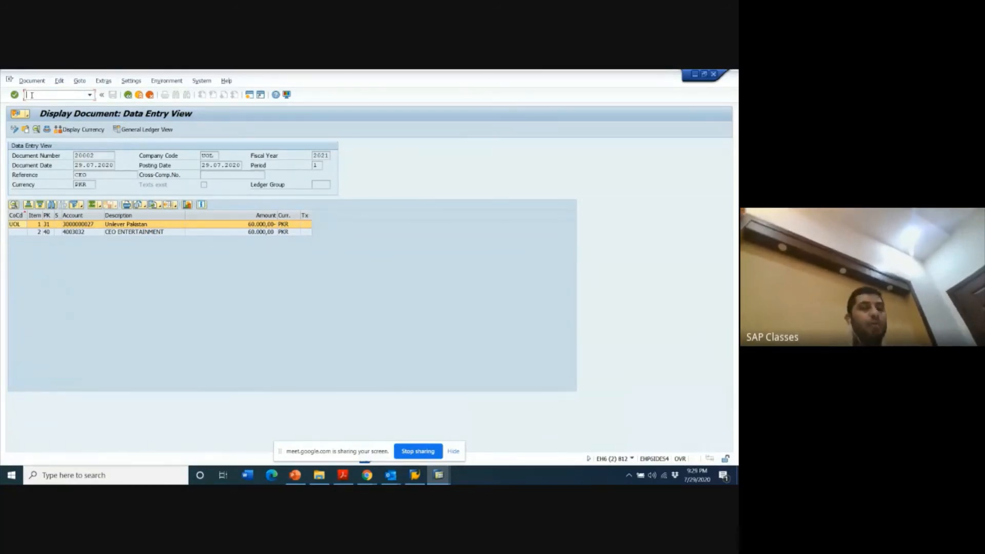
{"action": "key", "text": "Return"}
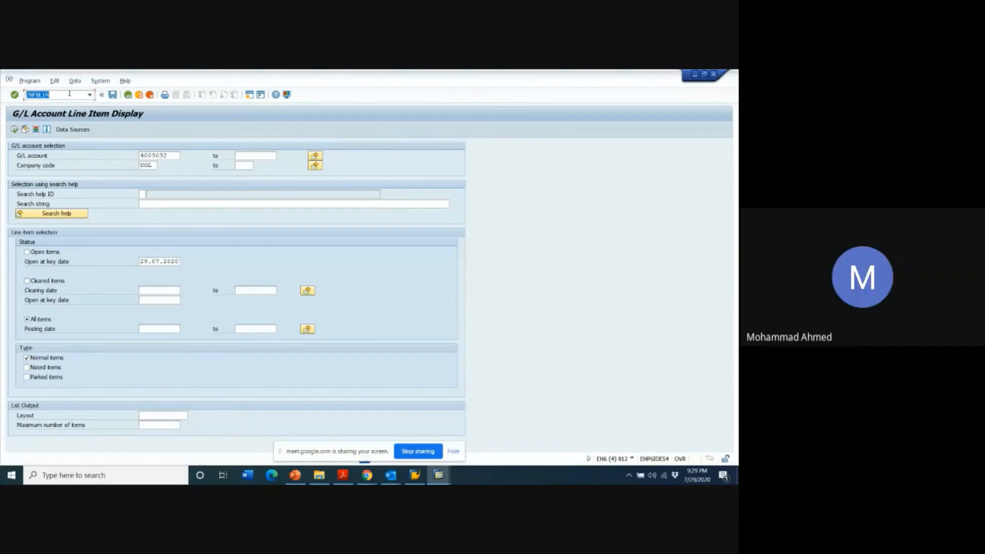
{"action": "left_click", "coordinate": [69, 94]}
- Copy the Unilever Pakistan vendor account from the invoice and try to list its normal and parked items in the G/L line item display
{"action": "key", "text": "alt+Tab"}
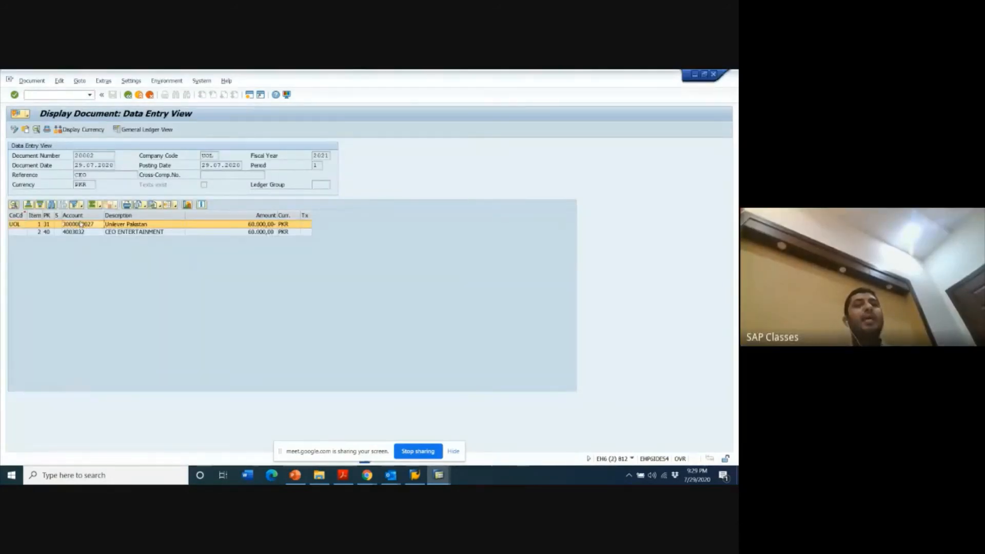
{"action": "left_click", "coordinate": [109, 264]}
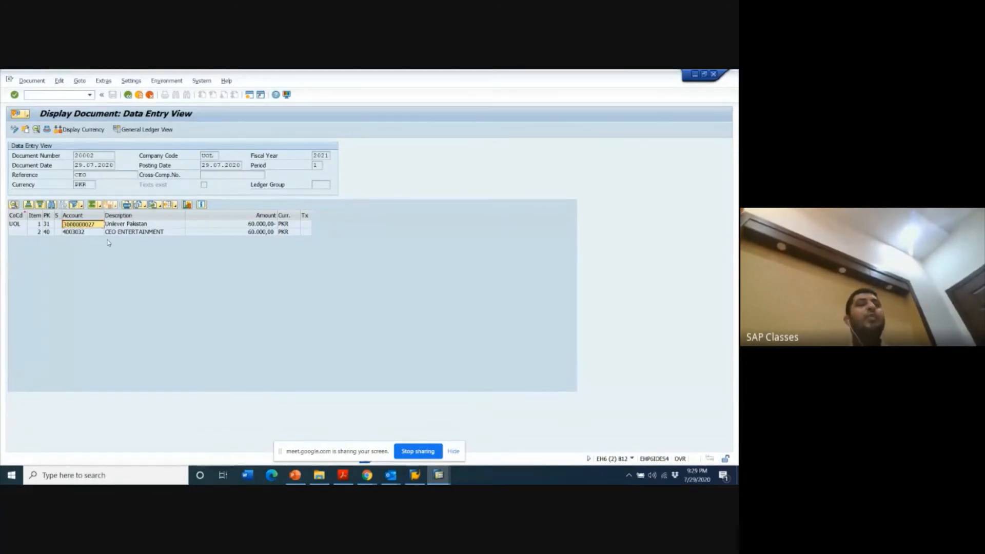
{"action": "key", "text": "alt+Tab"}
{"action": "left_click_drag", "start_coordinate": [174, 156], "coordinate": [140, 157]}
{"action": "key", "text": "ctrl+v"}
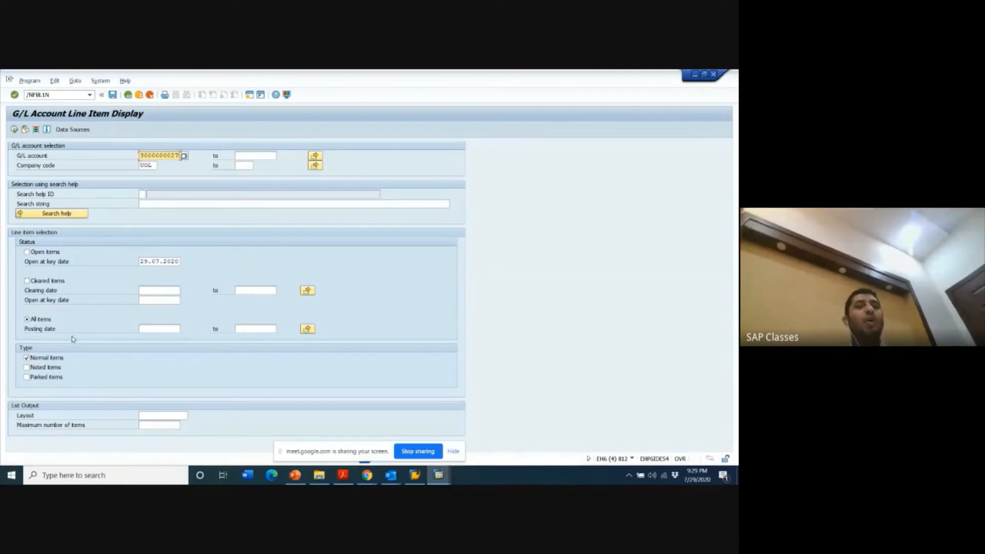
{"action": "left_click", "coordinate": [33, 378]}
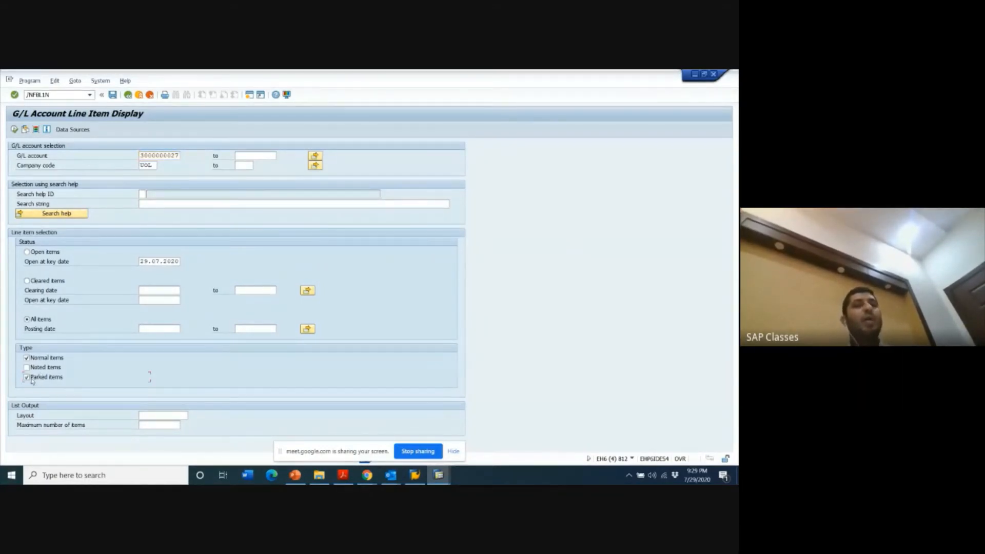
{"action": "left_click", "coordinate": [14, 129]}
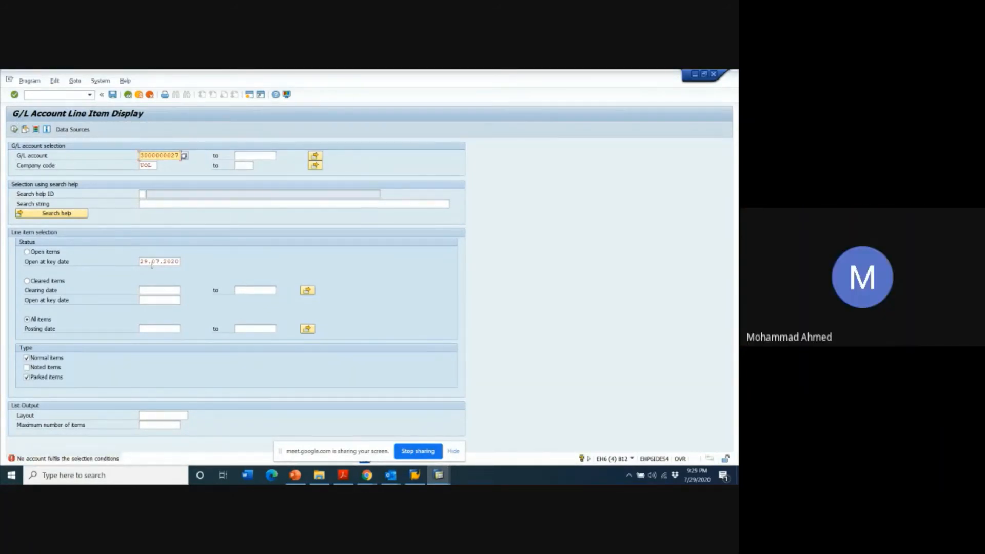
{"action": "left_click", "coordinate": [27, 253]}
{"action": "key", "text": "alt+p"}
{"action": "key", "text": "Return"}
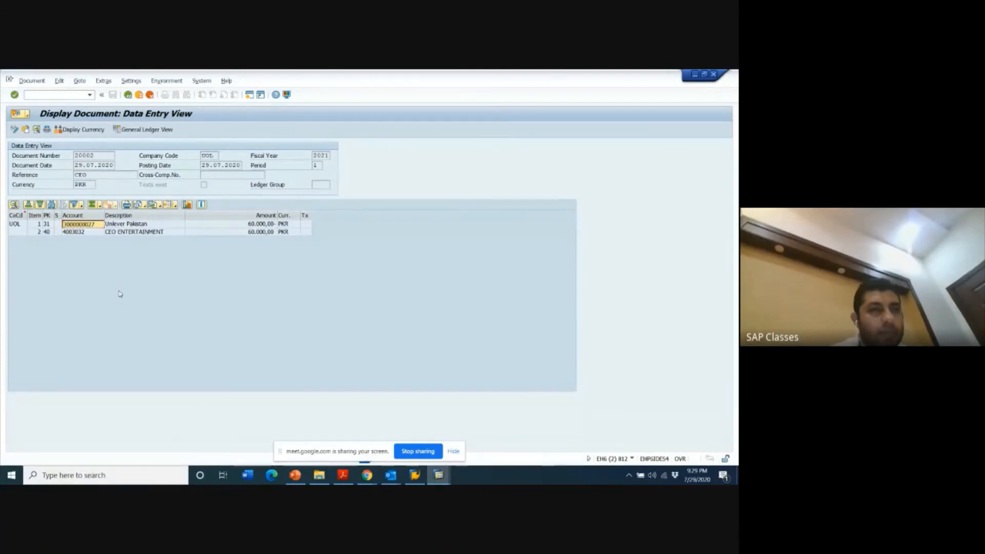
{"action": "key", "text": "alt+Tab"}
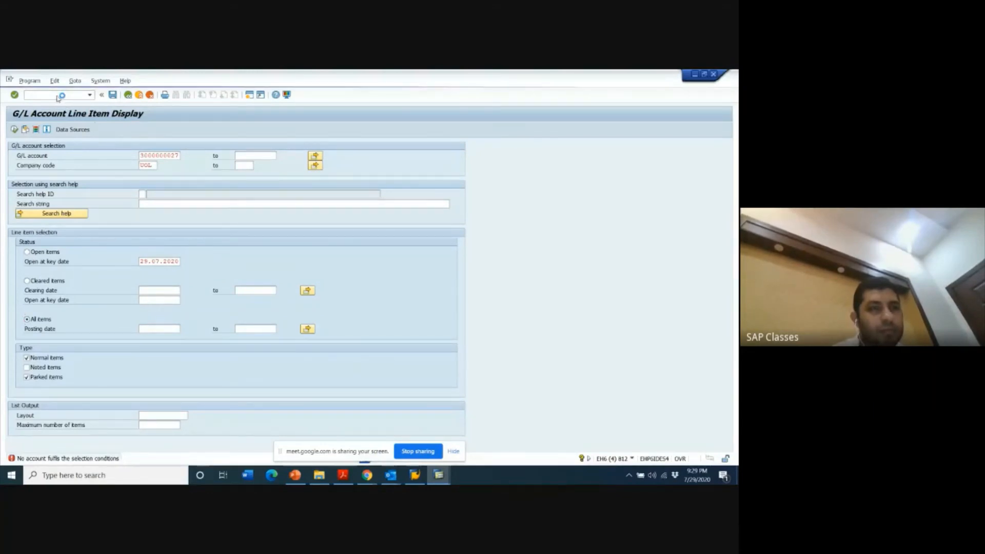
- Run transaction FBL1N and list all items of the Unilever Pakistan vendor account in company code UOL
{"action": "key", "text": "F3"}
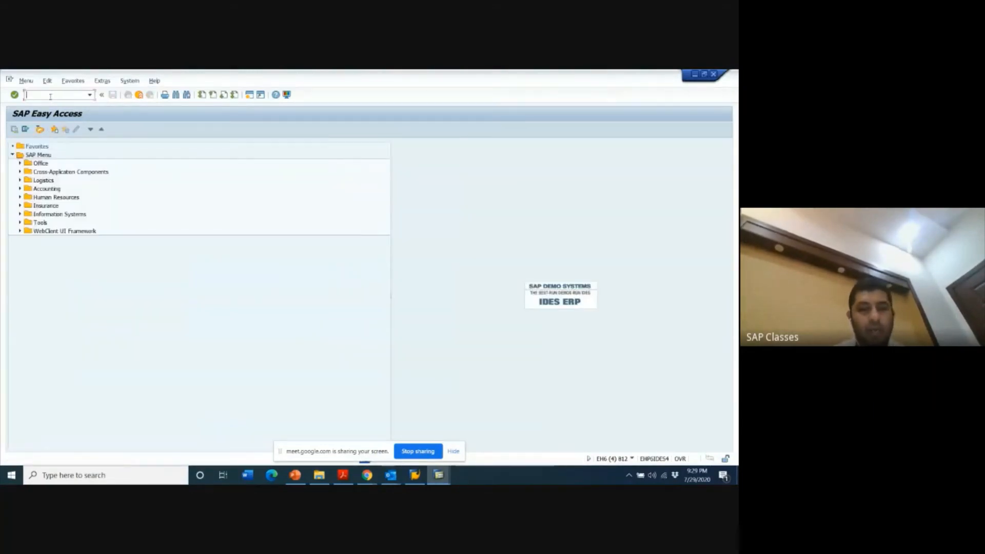
{"action": "type", "text": "FBL1N"}
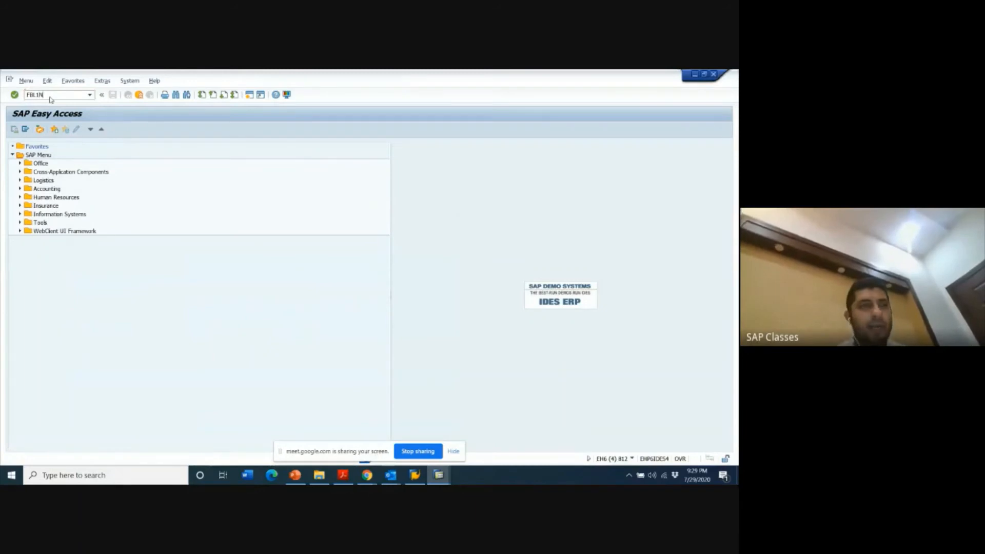
{"action": "key", "text": "Return"}
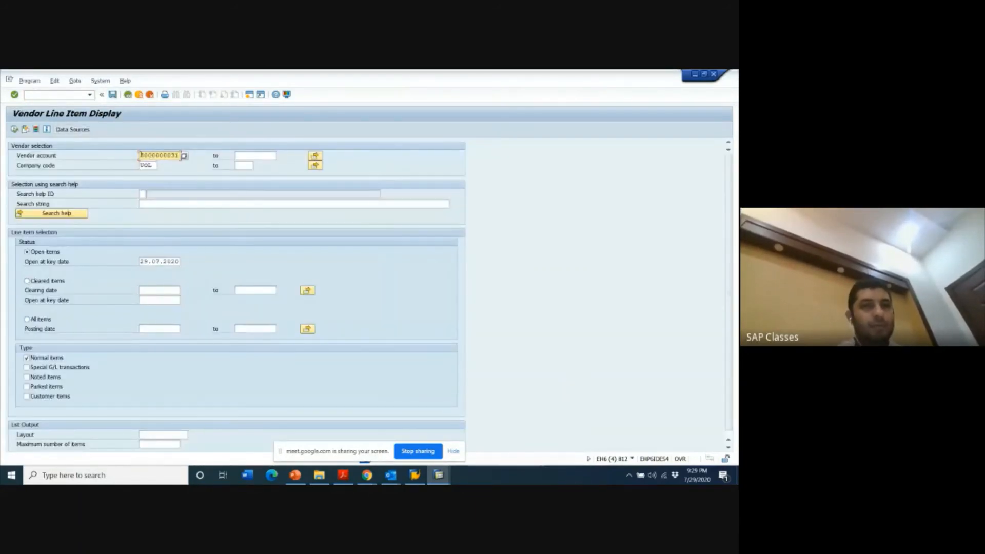
{"action": "left_click_drag", "start_coordinate": [140, 155], "coordinate": [214, 157]}
{"action": "key", "text": "ctrl+v"}
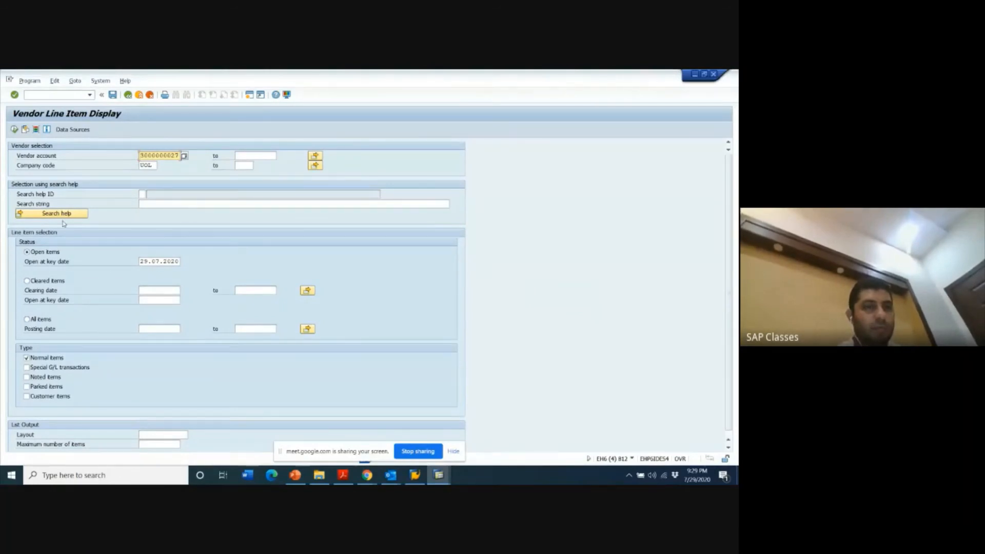
{"action": "left_click", "coordinate": [28, 320]}
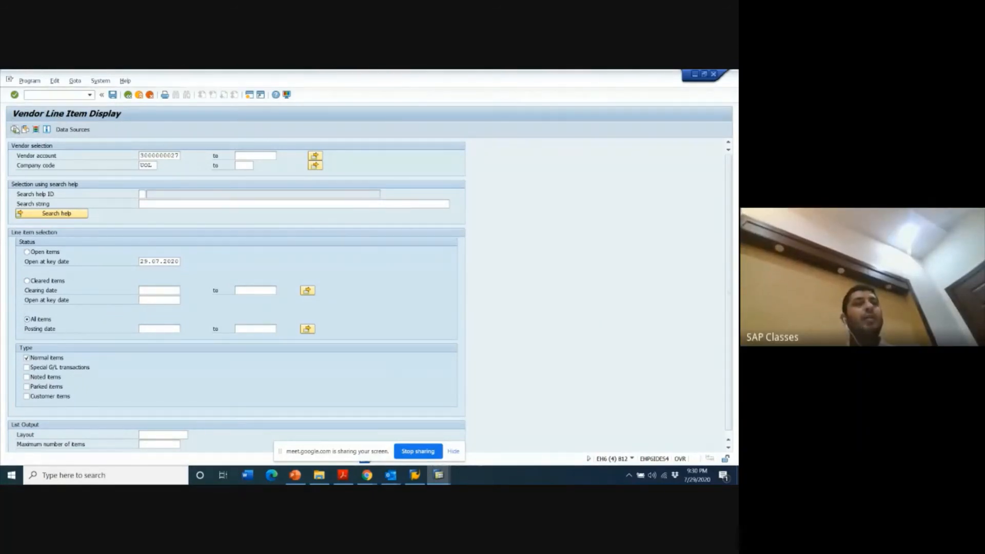
{"action": "left_click", "coordinate": [17, 129]}
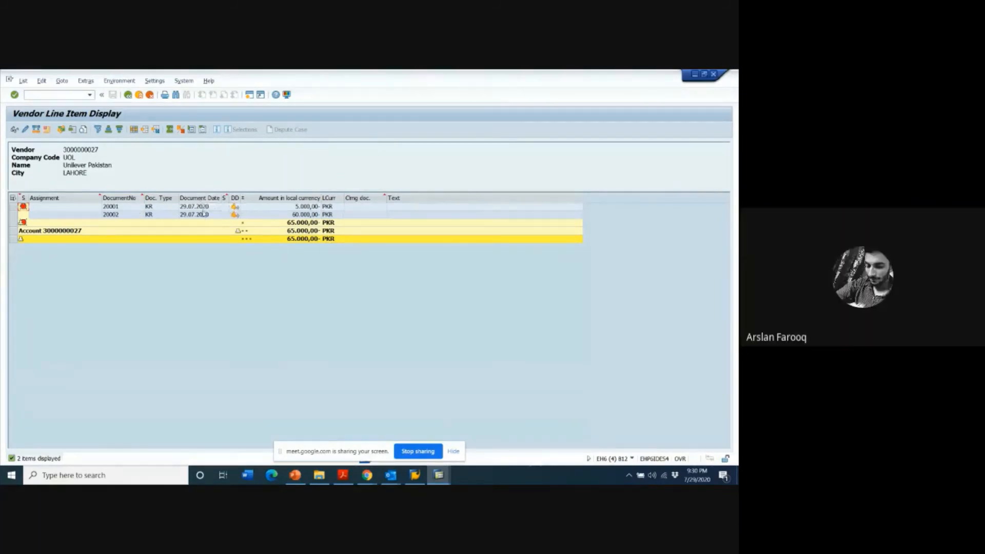
- Open the 60.000 PKR vendor line item, review its full invoice document in data entry view, and return to the item list
{"action": "left_click", "coordinate": [121, 214]}
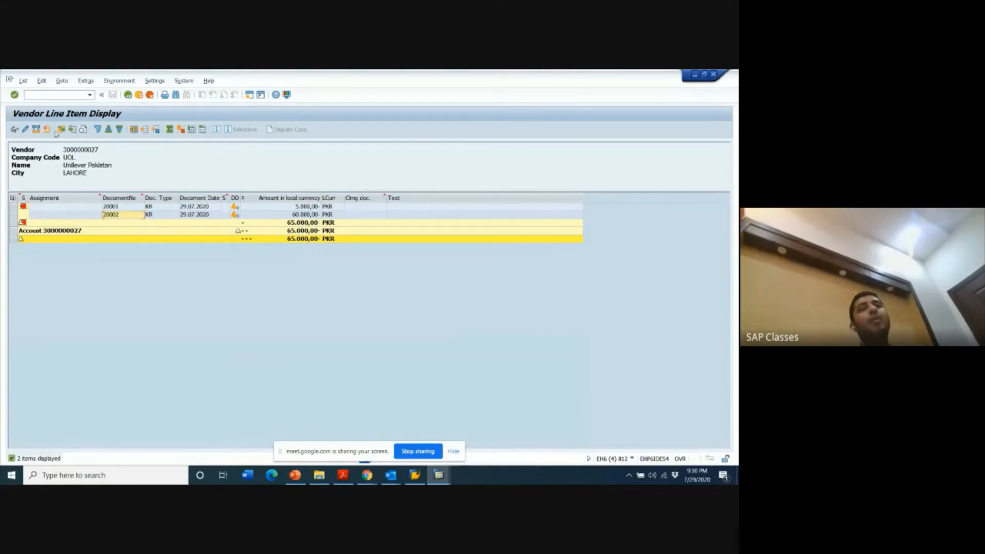
{"action": "left_click", "coordinate": [16, 131]}
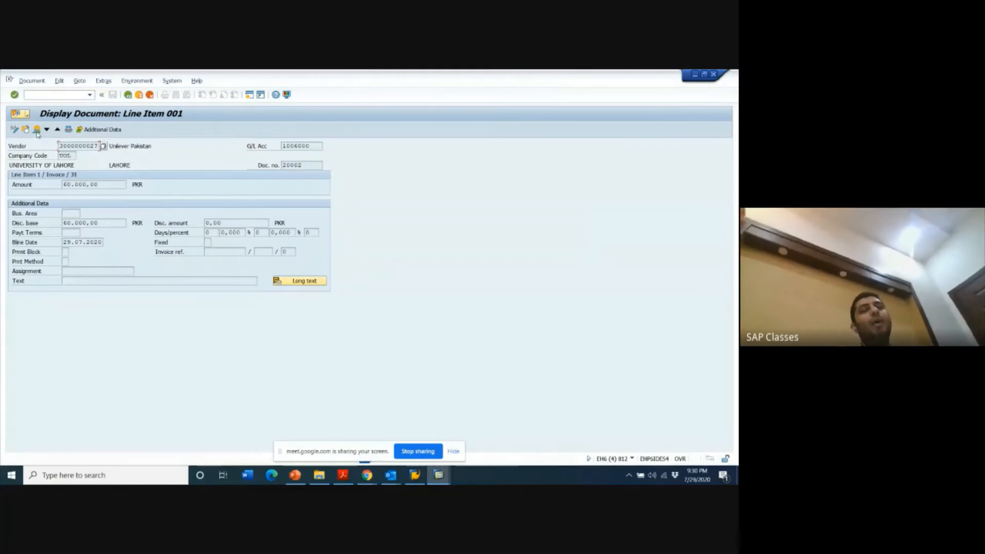
{"action": "left_click", "coordinate": [37, 130]}
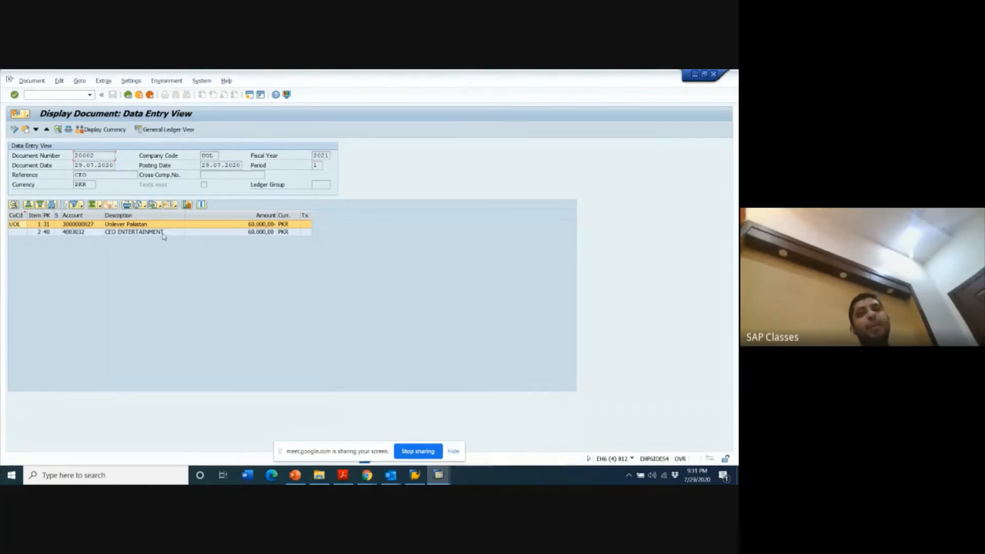
{"action": "key", "text": "F3"}
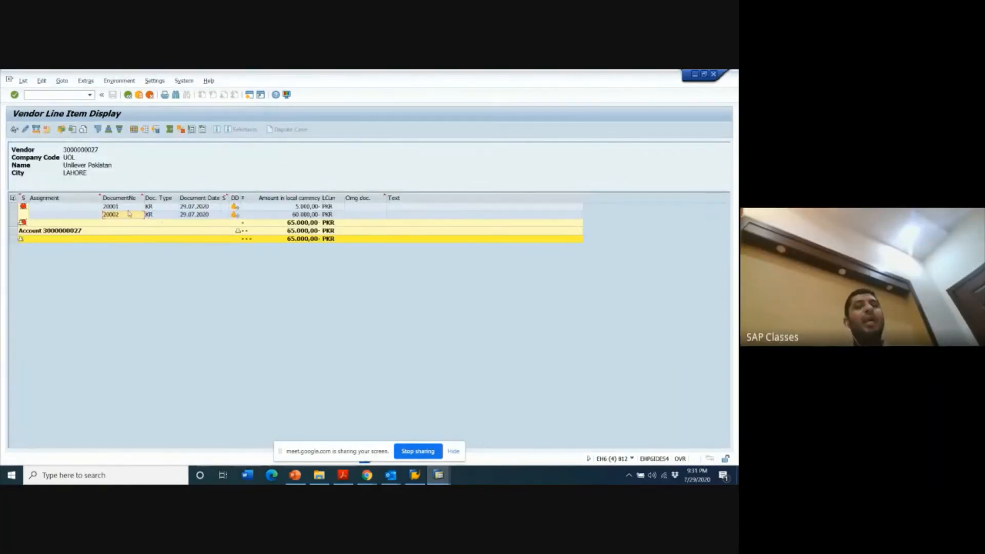
- Open the 5.000 PKR vendor line item, review its invoice document and entertainment expense line, and return to the item list
{"action": "left_click", "coordinate": [124, 207]}
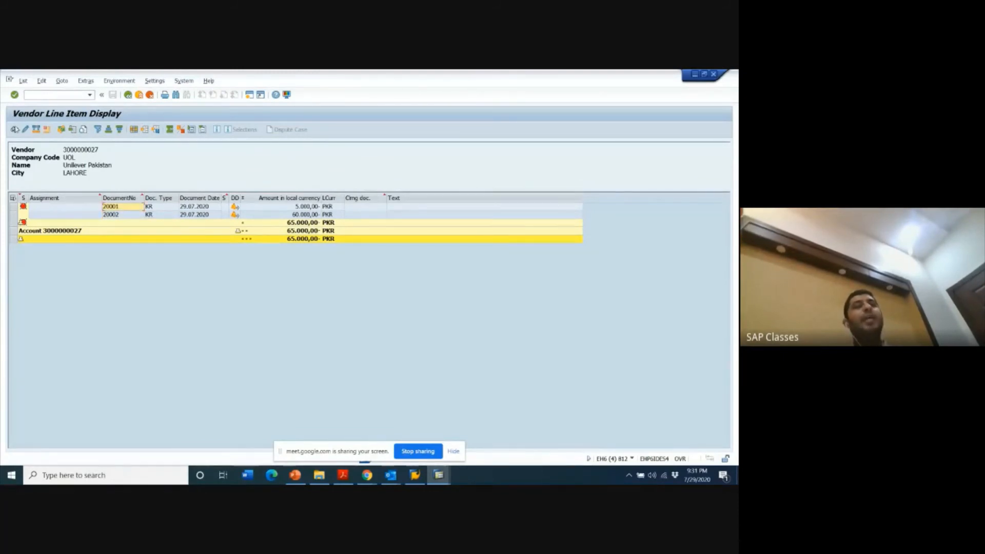
{"action": "left_click", "coordinate": [15, 129]}
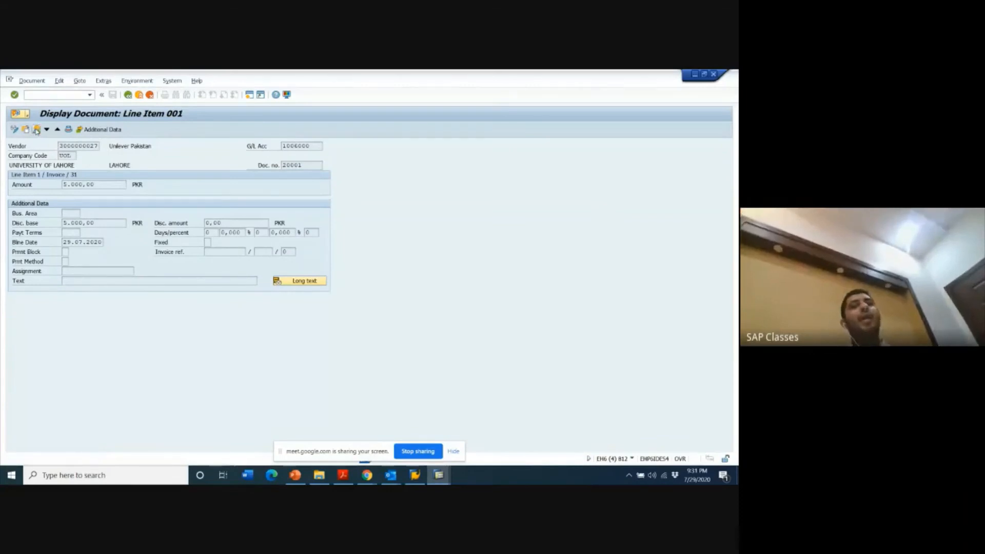
{"action": "left_click", "coordinate": [36, 130]}
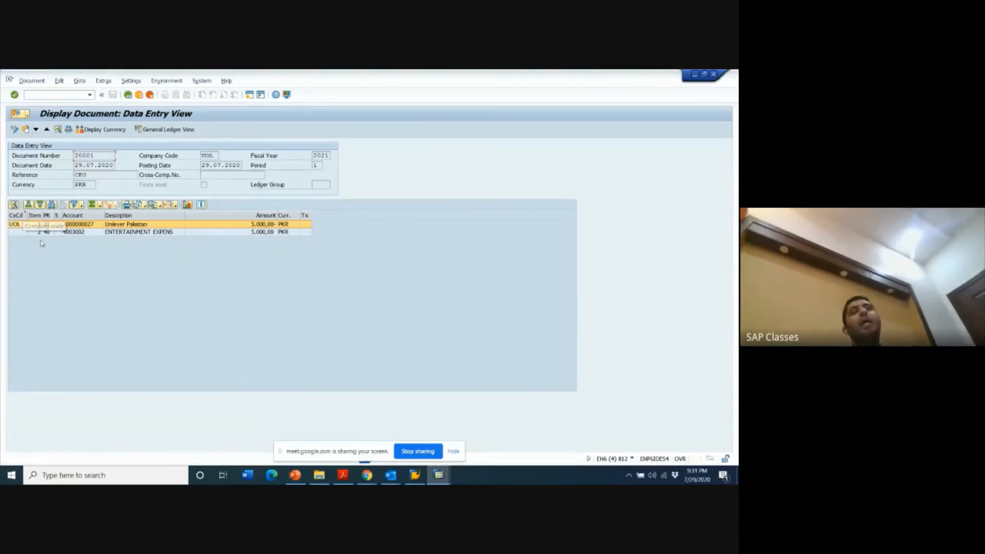
{"action": "left_click", "coordinate": [80, 234]}
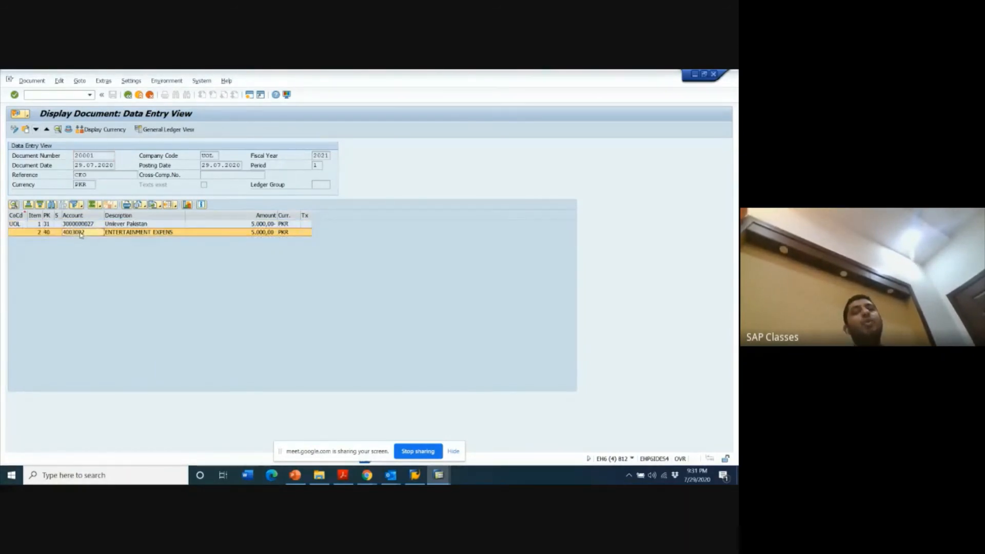
{"action": "double_click", "coordinate": [81, 233]}
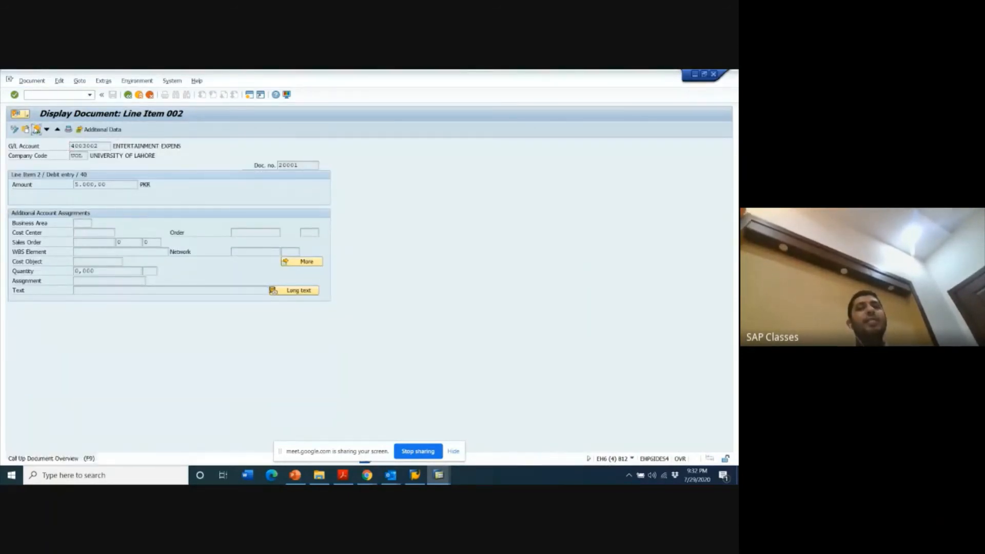
{"action": "key", "text": "F3"}
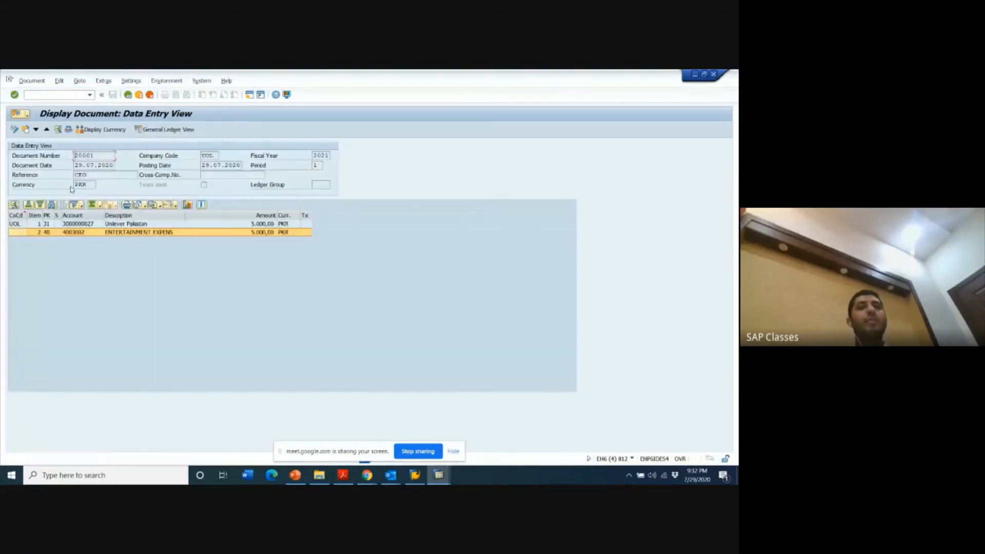
{"action": "double_click", "coordinate": [84, 233]}
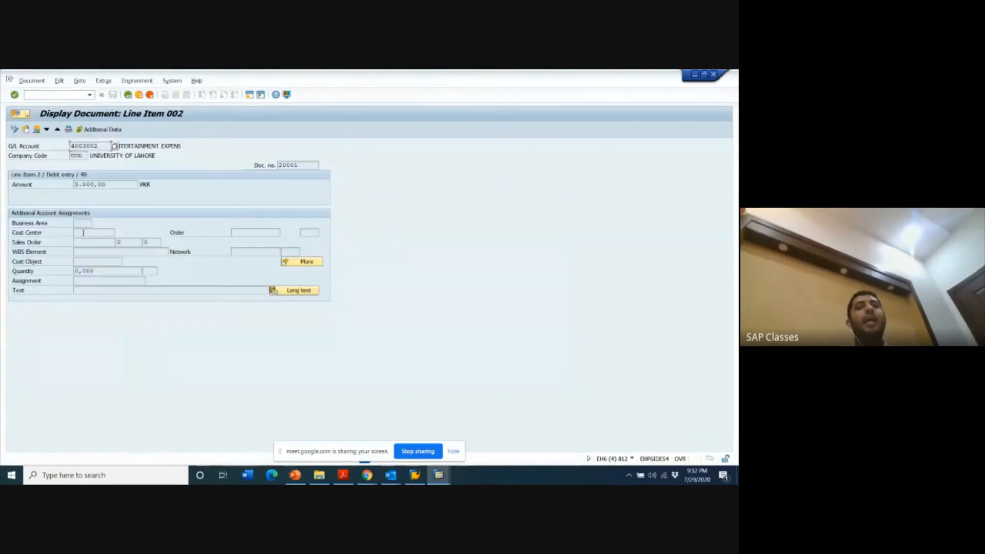
{"action": "key", "text": "F3"}
{"action": "key", "text": "F3"}
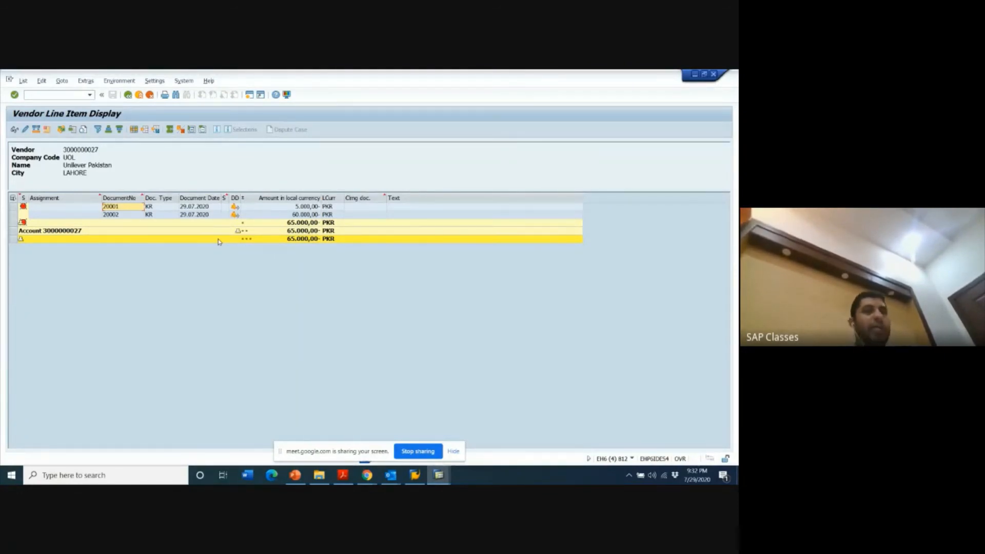
- Open the invoice document of the 60.000 PKR vendor line item and compare its data entry and general ledger views
{"action": "left_click", "coordinate": [118, 215]}
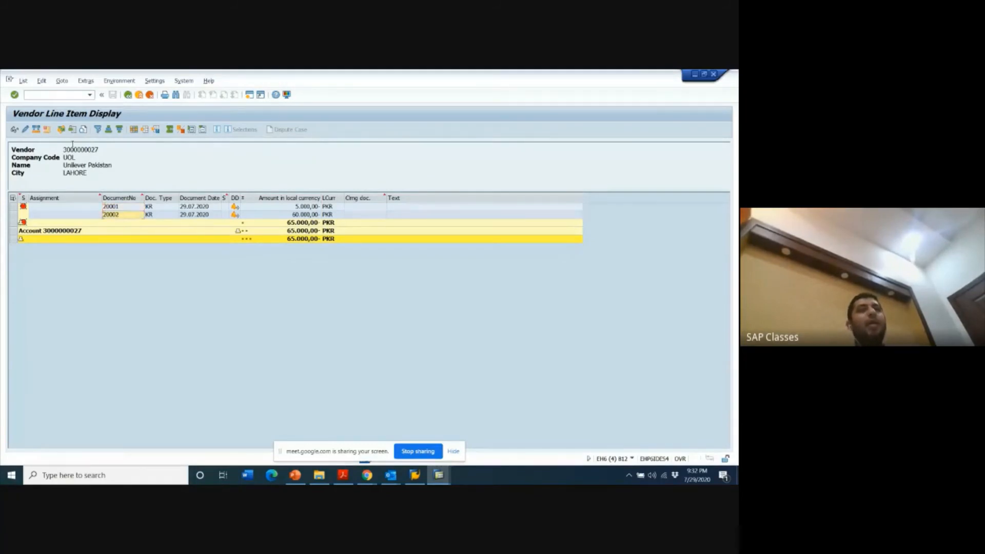
{"action": "double_click", "coordinate": [123, 215]}
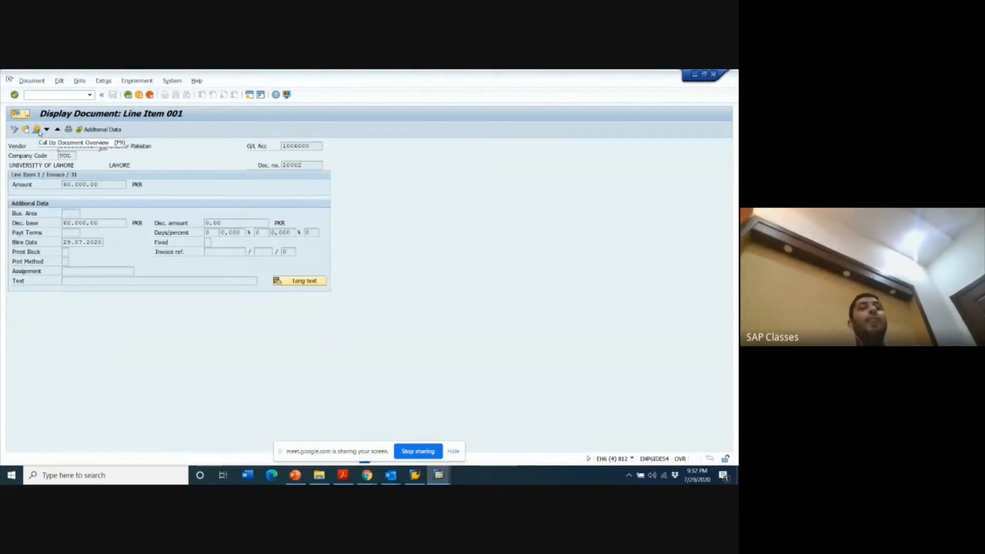
{"action": "left_click", "coordinate": [37, 129]}
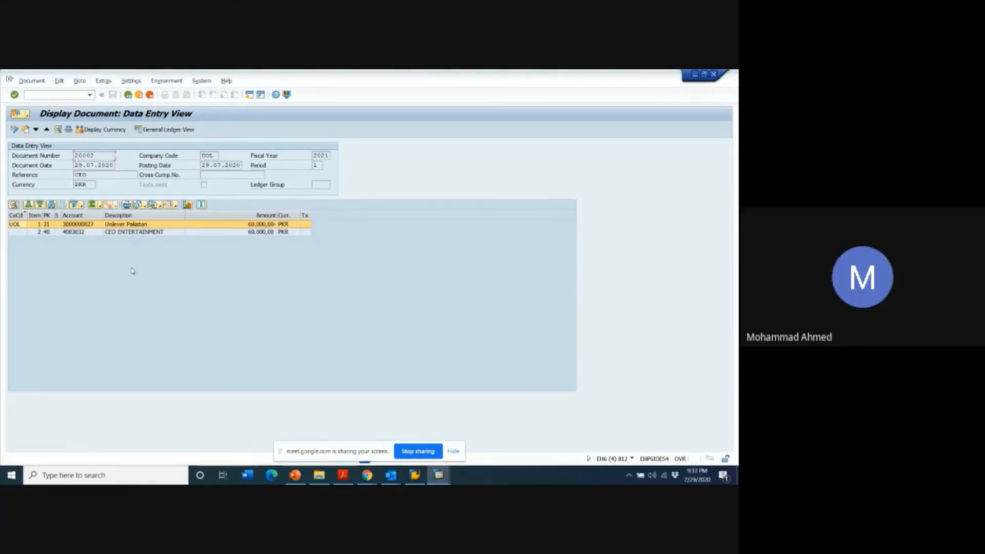
{"action": "left_click", "coordinate": [129, 232]}
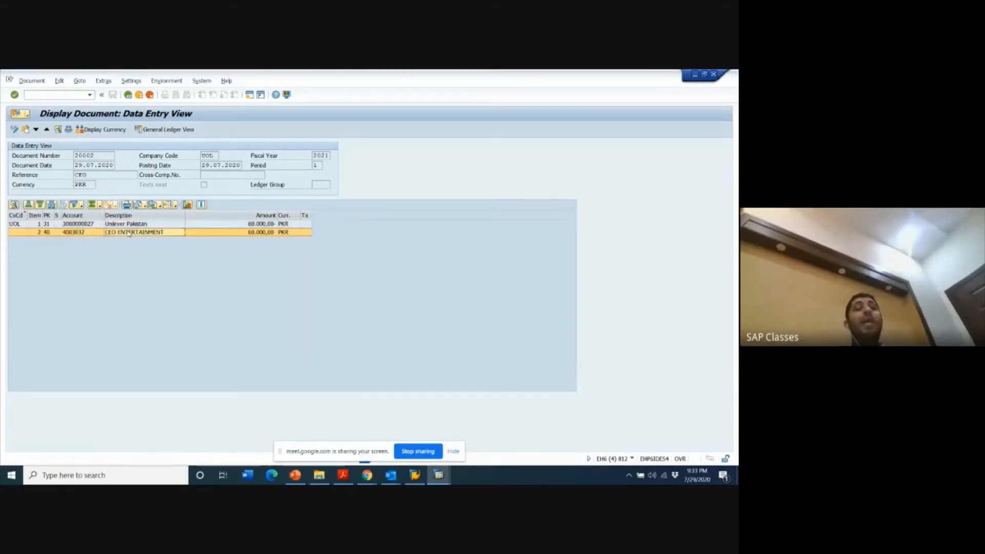
{"action": "left_click", "coordinate": [181, 130]}
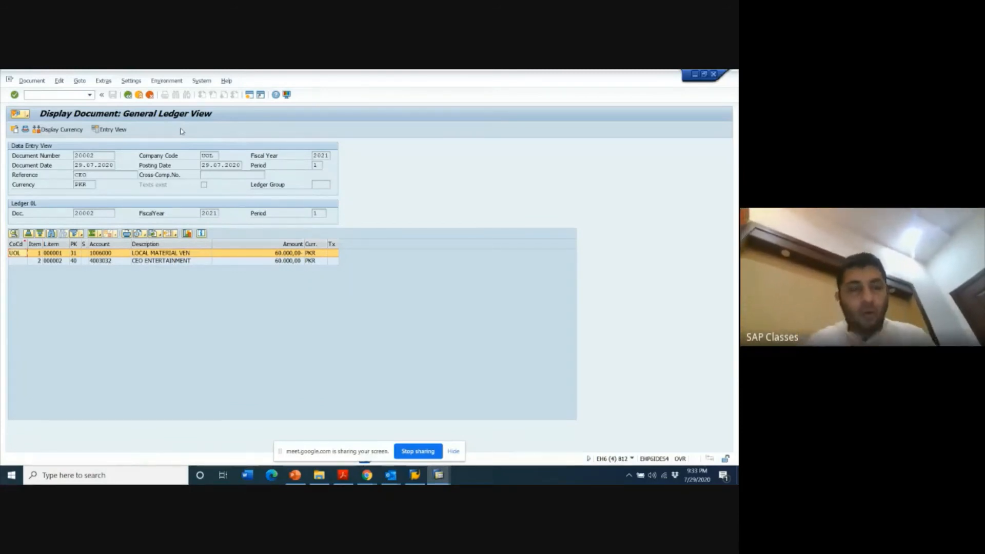
{"action": "left_click", "coordinate": [117, 130]}
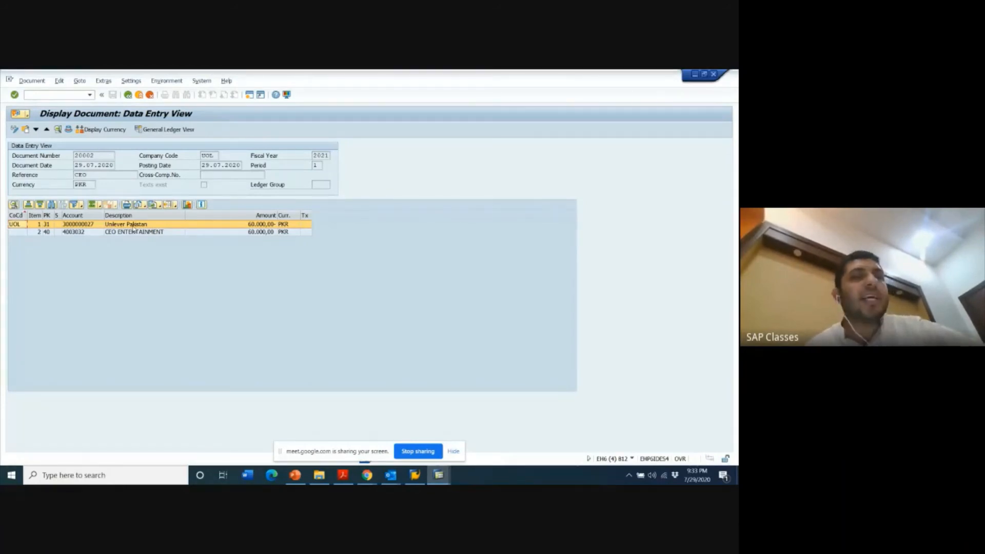
{"action": "left_click", "coordinate": [175, 131]}
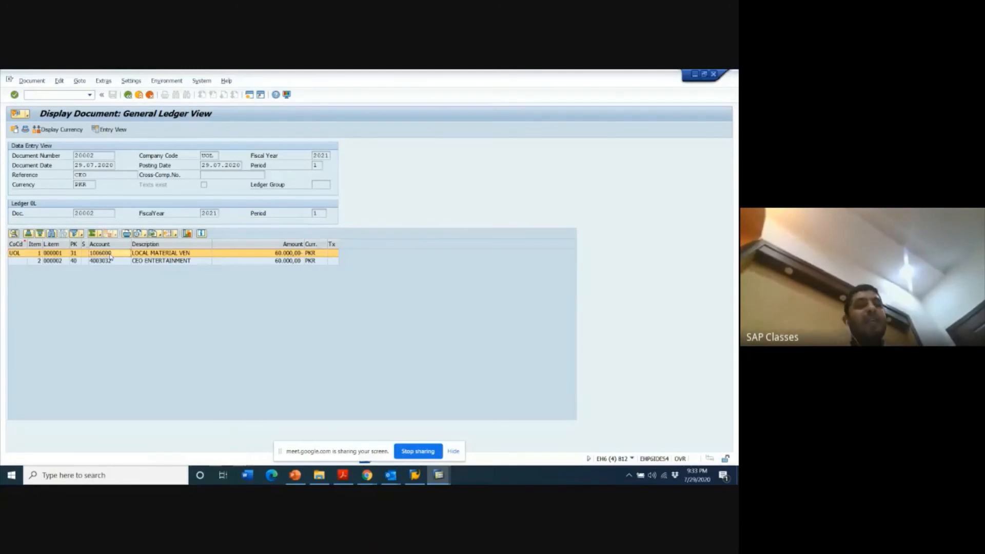
- Run transaction FBL3N and list all items of the vendor reconciliation G/L account 1006000 in company code UOL
{"action": "left_click", "coordinate": [109, 254]}
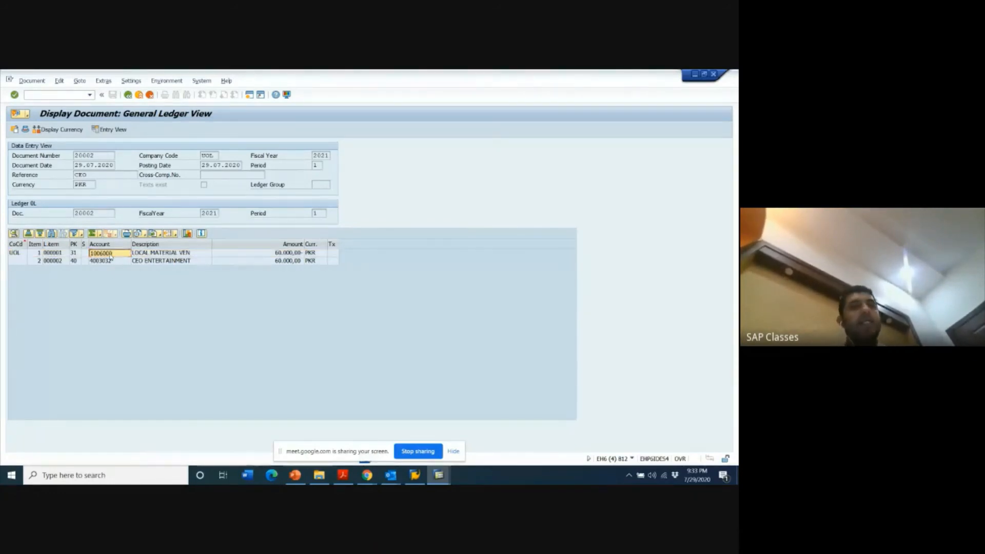
{"action": "left_click", "coordinate": [60, 97]}
{"action": "type", "text": "/"}
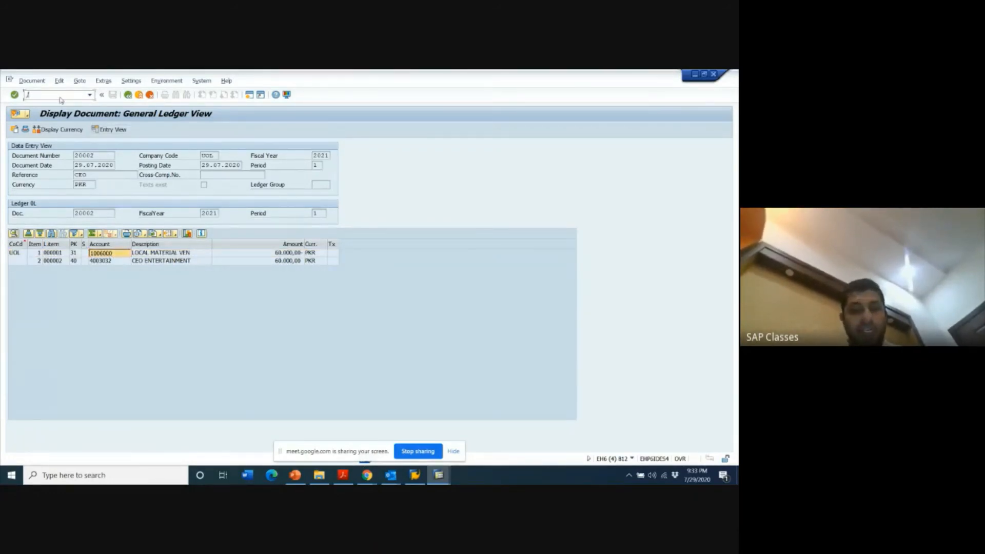
{"action": "type", "text": "NFBL3N"}
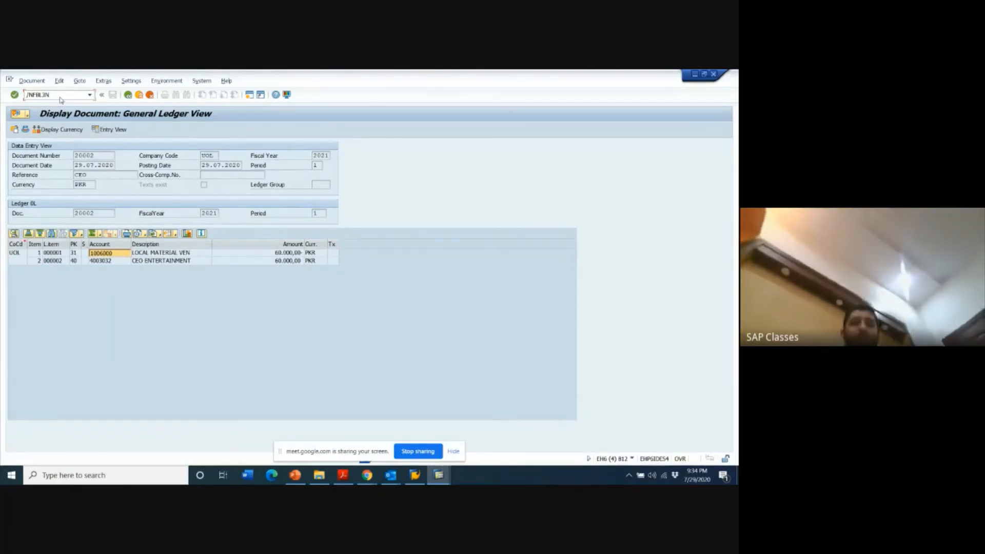
{"action": "key", "text": "Return"}
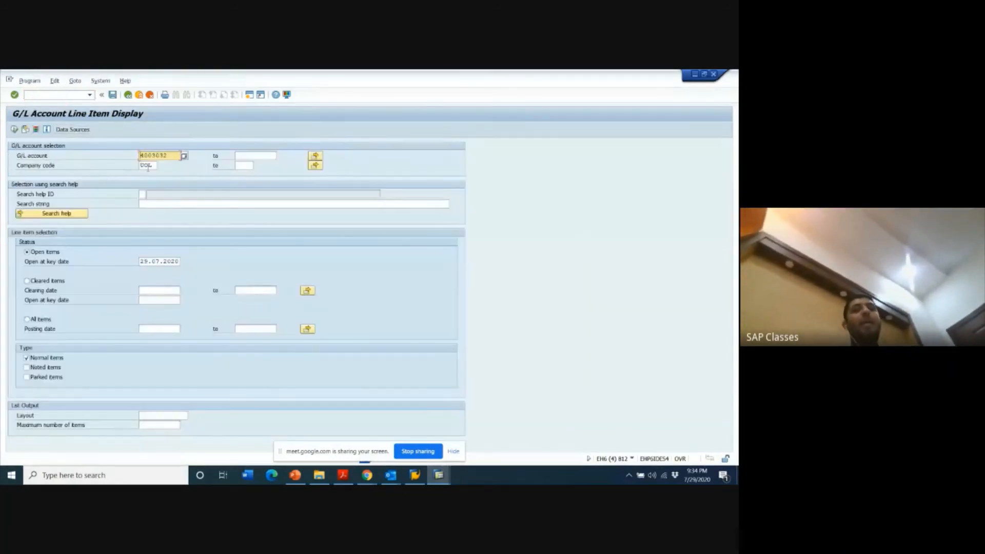
{"action": "left_click_drag", "start_coordinate": [170, 156], "coordinate": [139, 156]}
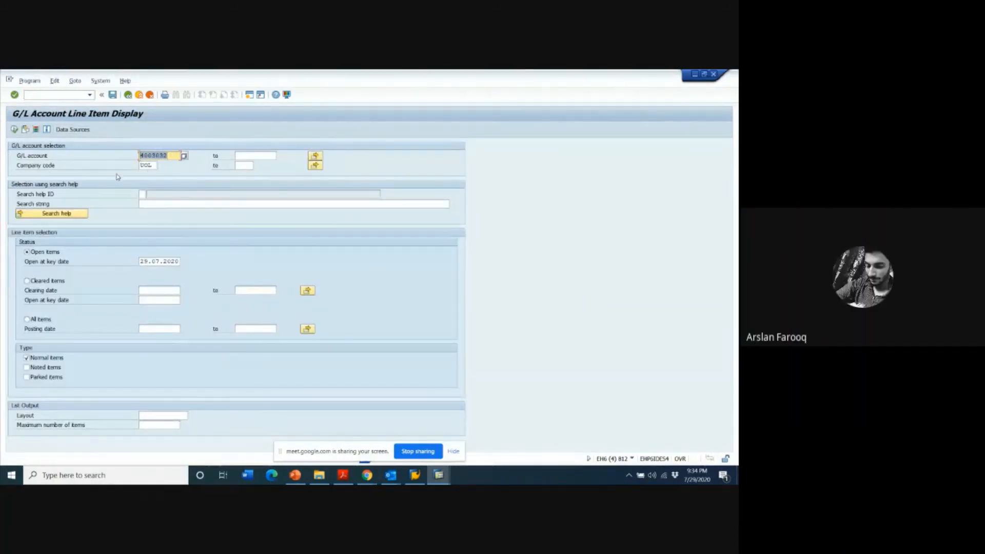
{"action": "type", "text": "1006000"}
{"action": "left_click", "coordinate": [28, 320]}
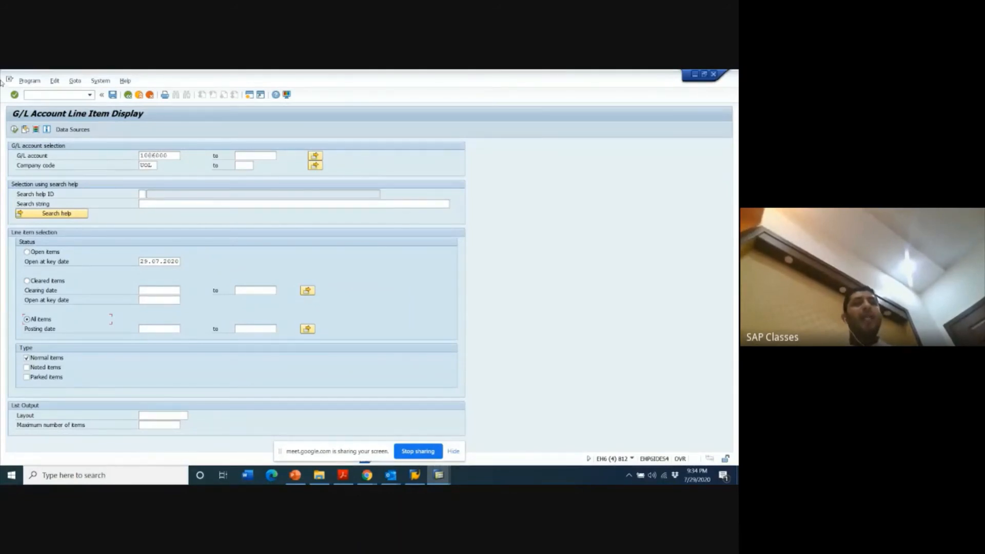
{"action": "left_click", "coordinate": [14, 130]}
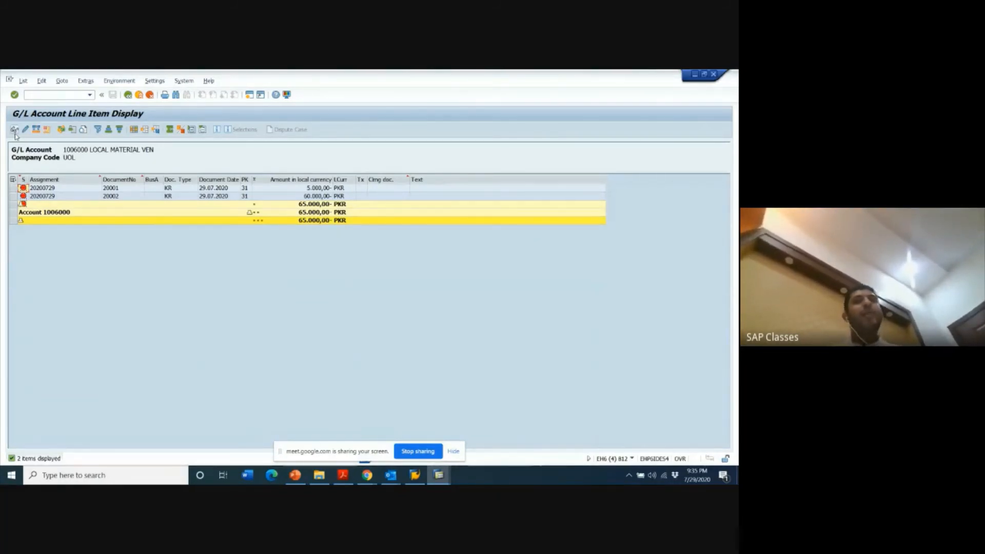
- Switch to the other session, start a new vendor invoice in company code UOL and set the invoice date to 29.07.2020
{"action": "left_click", "coordinate": [15, 131]}
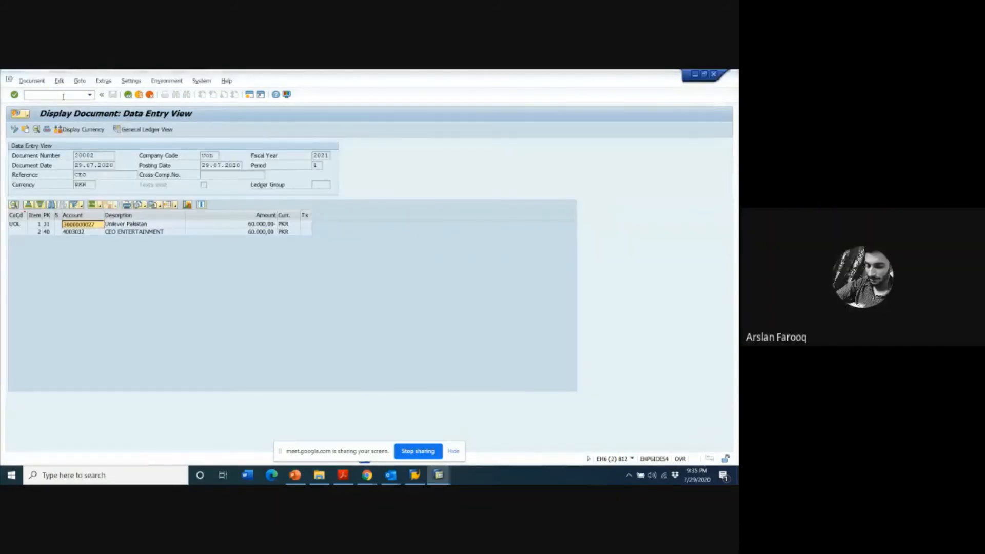
{"action": "left_click", "coordinate": [63, 96]}
{"action": "type", "text": "/N"}
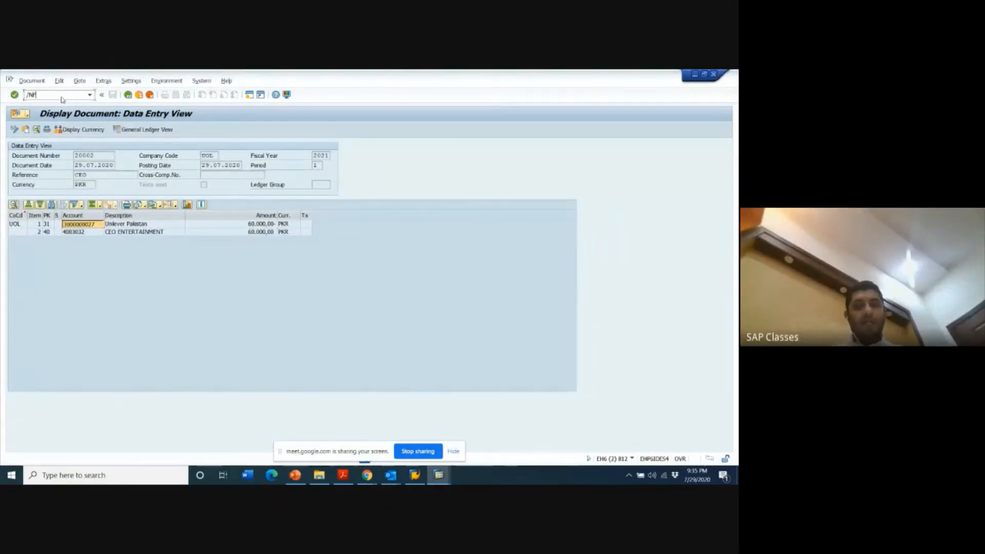
{"action": "type", "text": "FB60"}
{"action": "key", "text": "Return"}
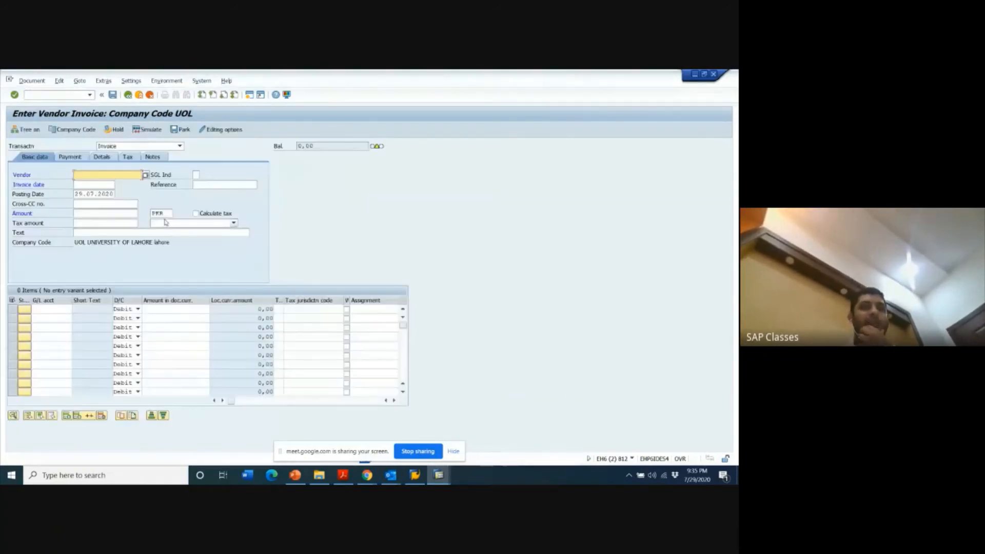
{"action": "left_click", "coordinate": [99, 185]}
{"action": "type", "text": "2"}
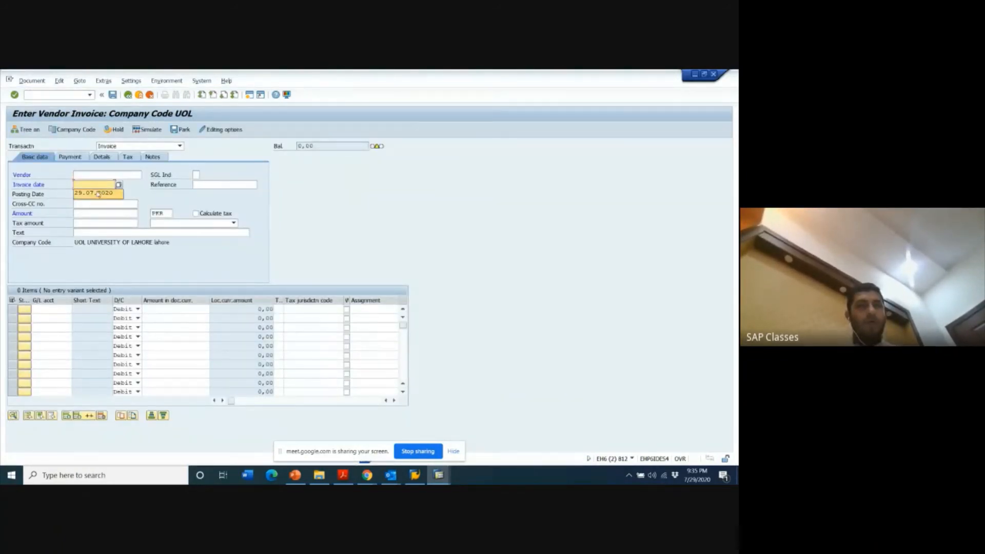
{"action": "left_click", "coordinate": [97, 193]}
{"action": "left_click", "coordinate": [125, 176]}
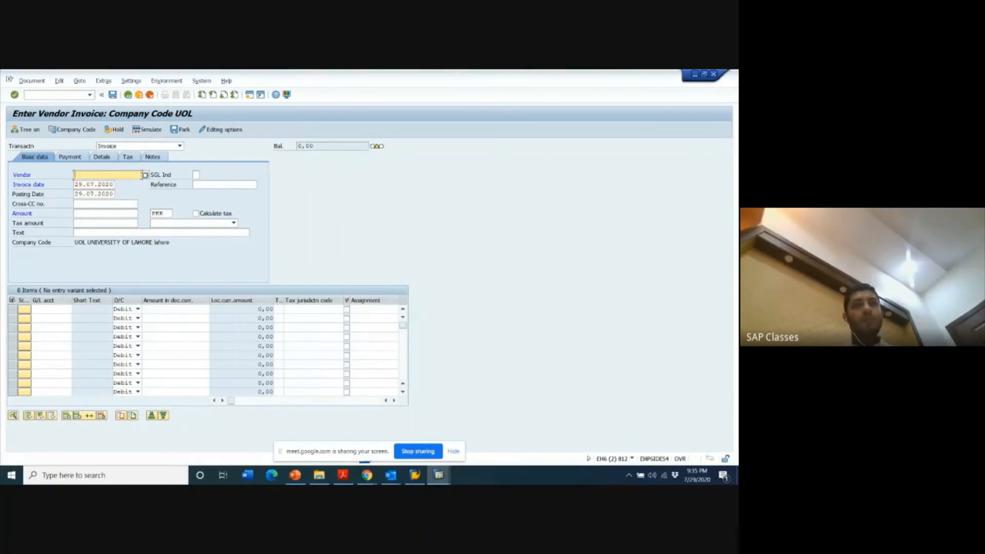
- Search the company code UOL vendors by name for P&G and select the Karachi vendor P&G for the invoice
{"action": "left_click", "coordinate": [146, 175]}
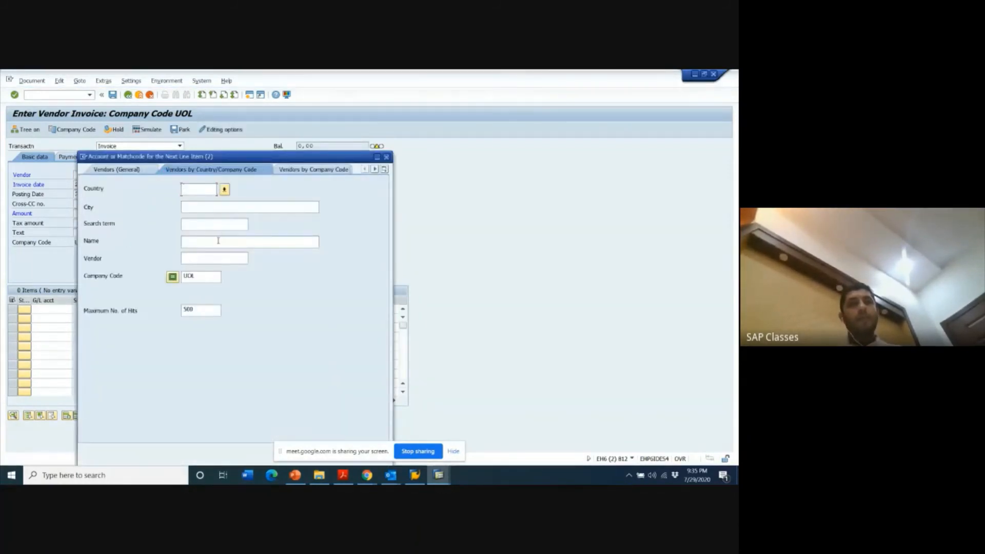
{"action": "left_click", "coordinate": [218, 240]}
{"action": "type", "text": "*P&"}
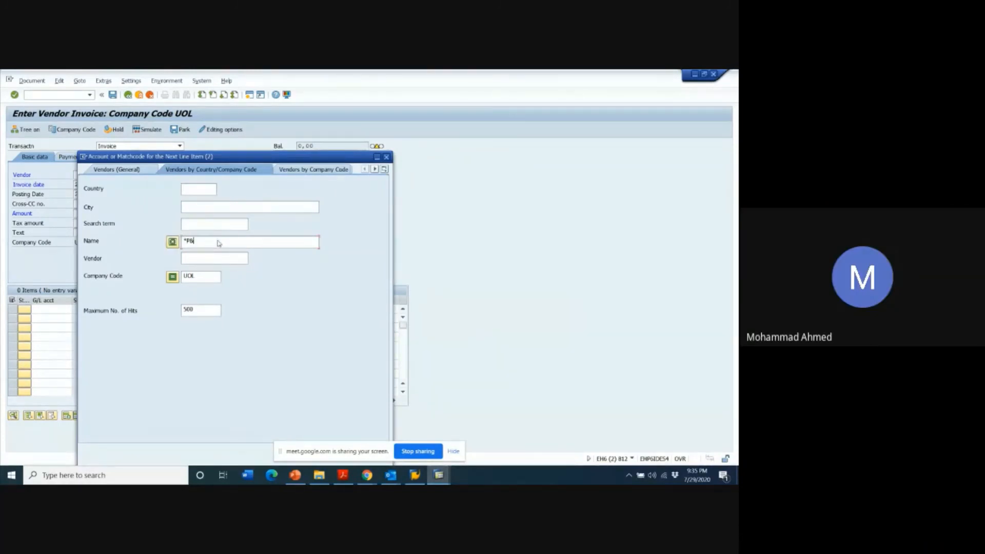
{"action": "key", "text": "Return"}
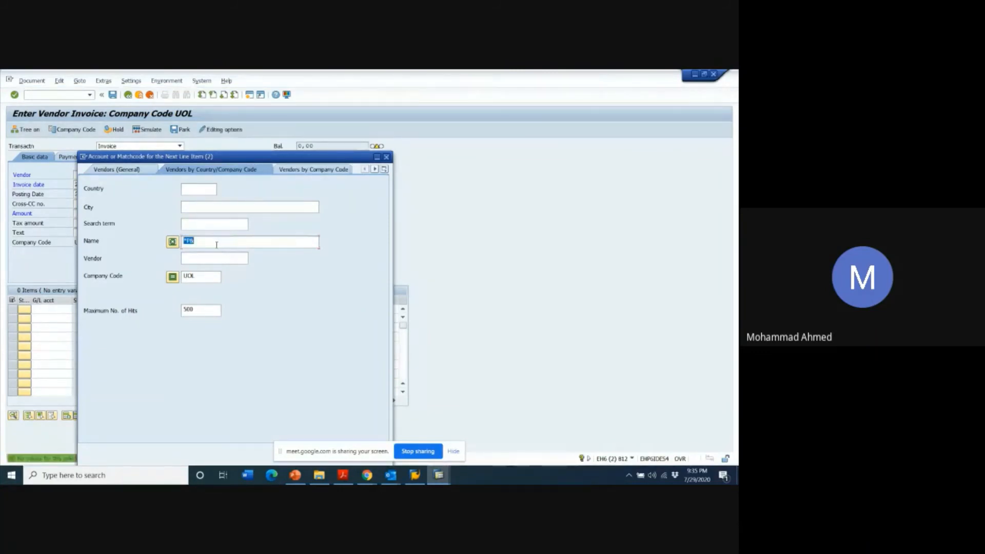
{"action": "left_click", "coordinate": [217, 245]}
{"action": "type", "text": "*"}
{"action": "key", "text": "Return"}
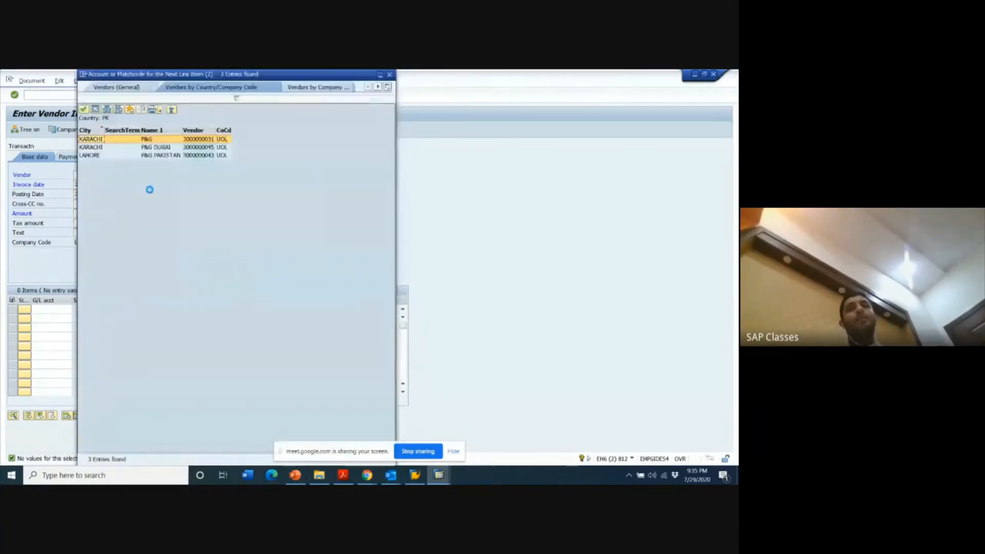
{"action": "double_click", "coordinate": [151, 140]}
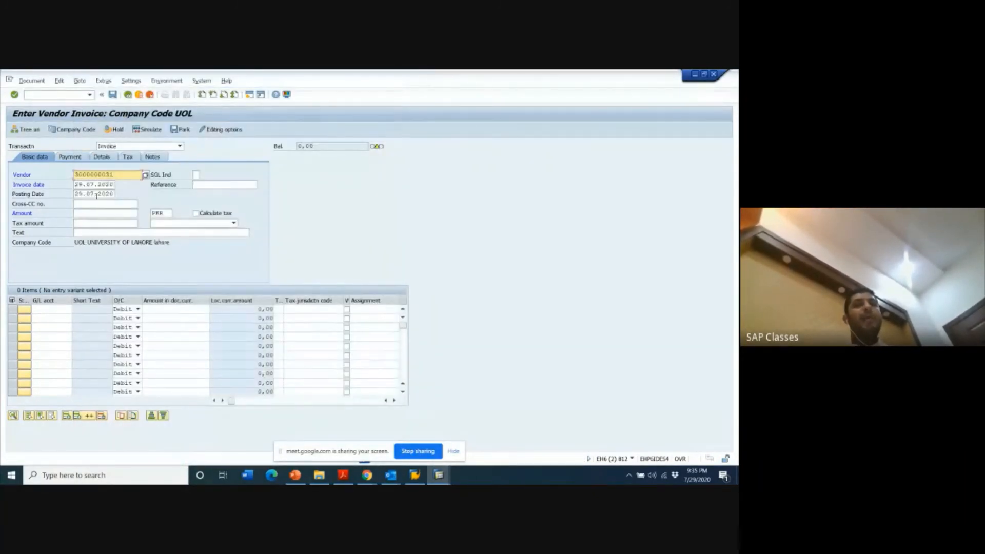
- Add a debit line item of 7000 PKR on G/L account 4003032 and set the invoice amount to 7000
{"action": "left_click", "coordinate": [55, 310]}
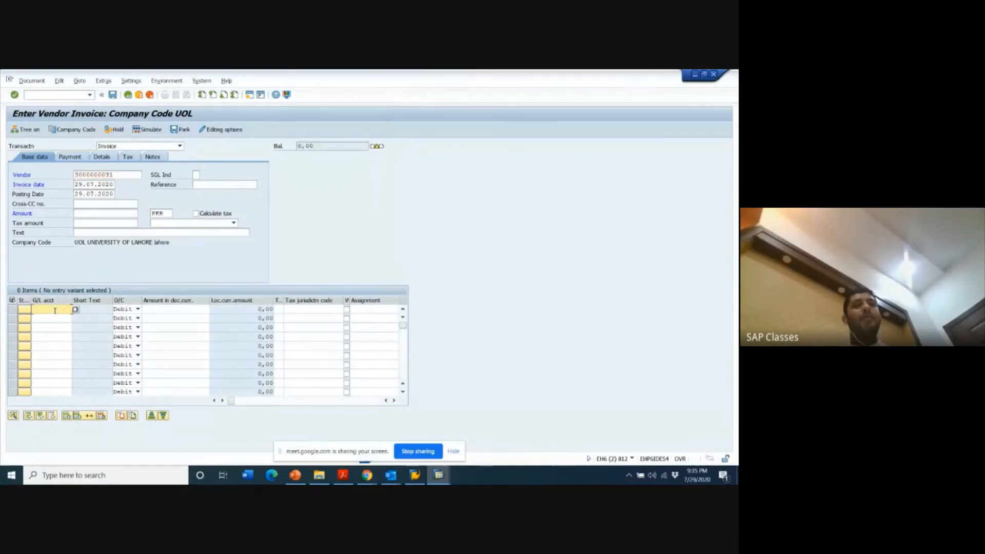
{"action": "type", "text": "4003032"}
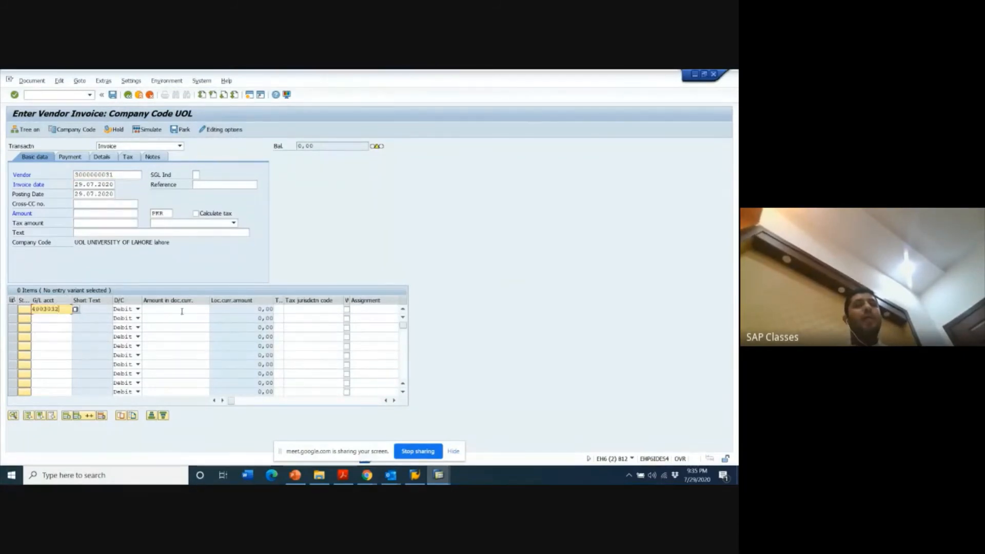
{"action": "left_click", "coordinate": [181, 310]}
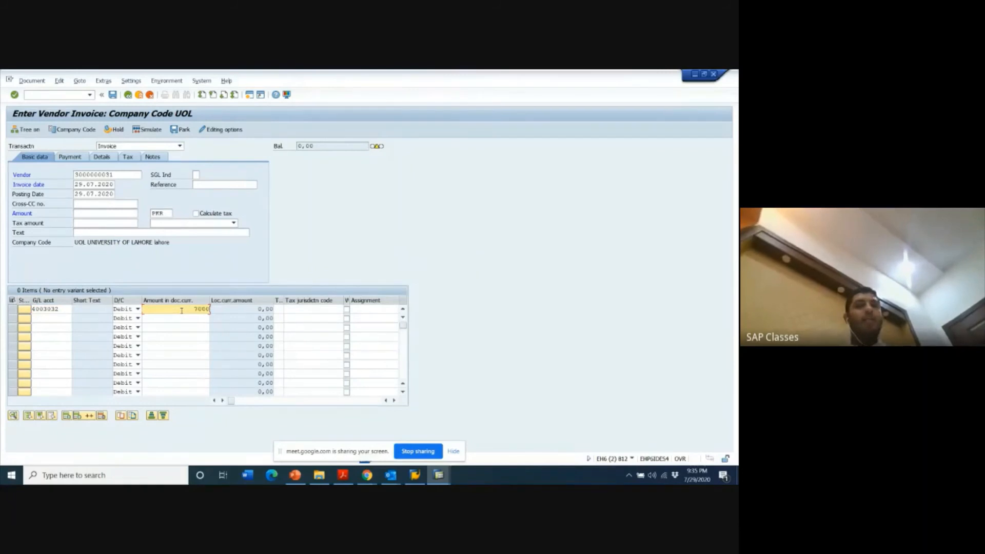
{"action": "left_click", "coordinate": [113, 213]}
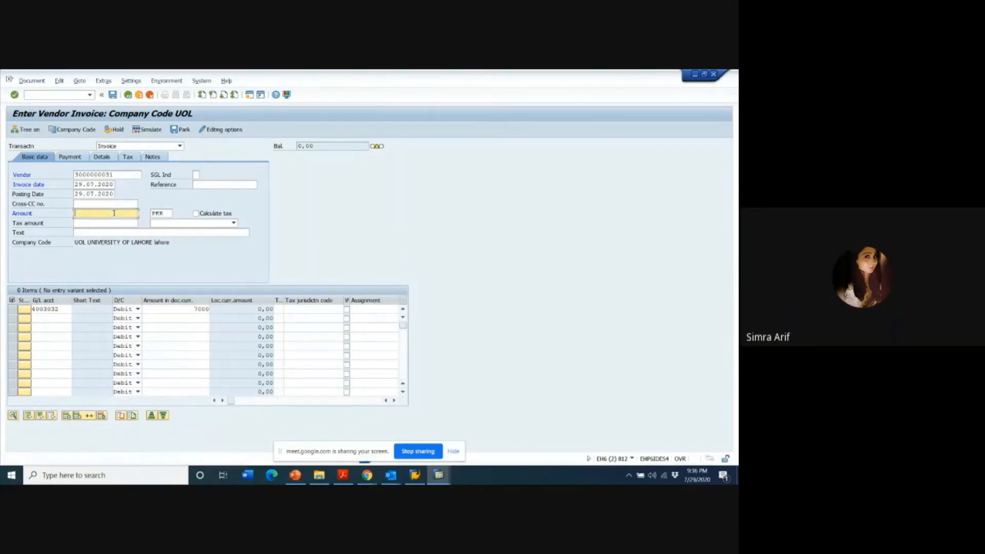
{"action": "type", "text": "7000"}
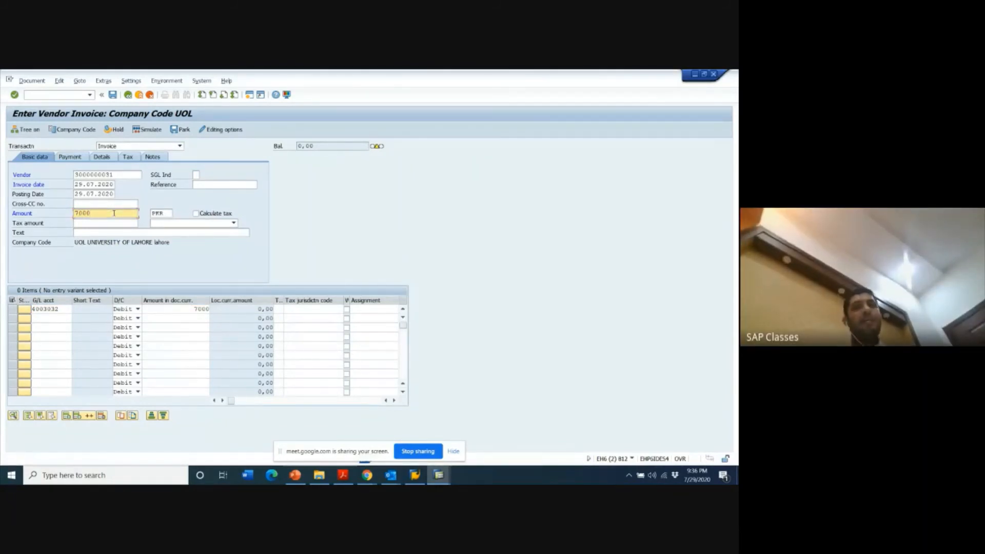
{"action": "key", "text": "Return"}
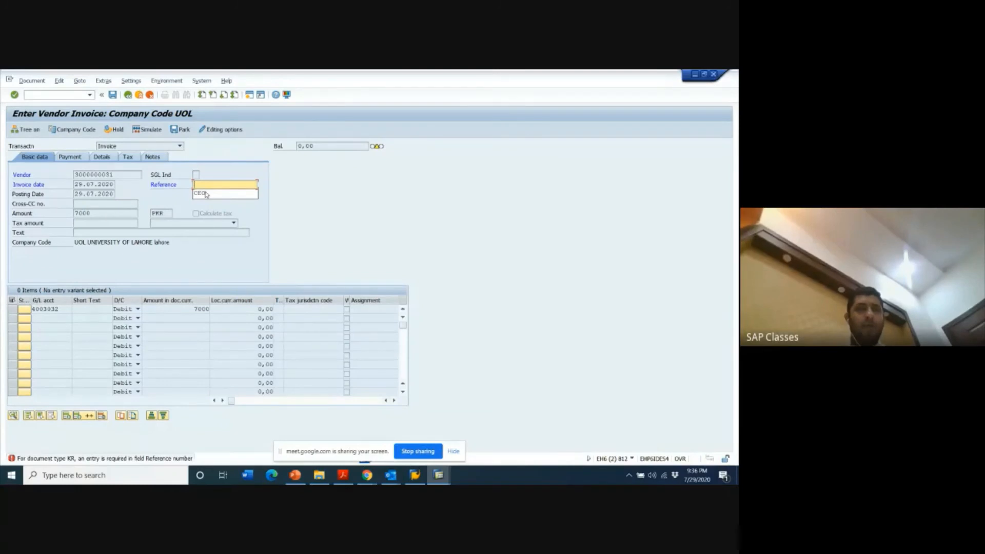
- Set the invoice reference to CEO and open the document header text for entry
{"action": "left_click", "coordinate": [205, 194]}
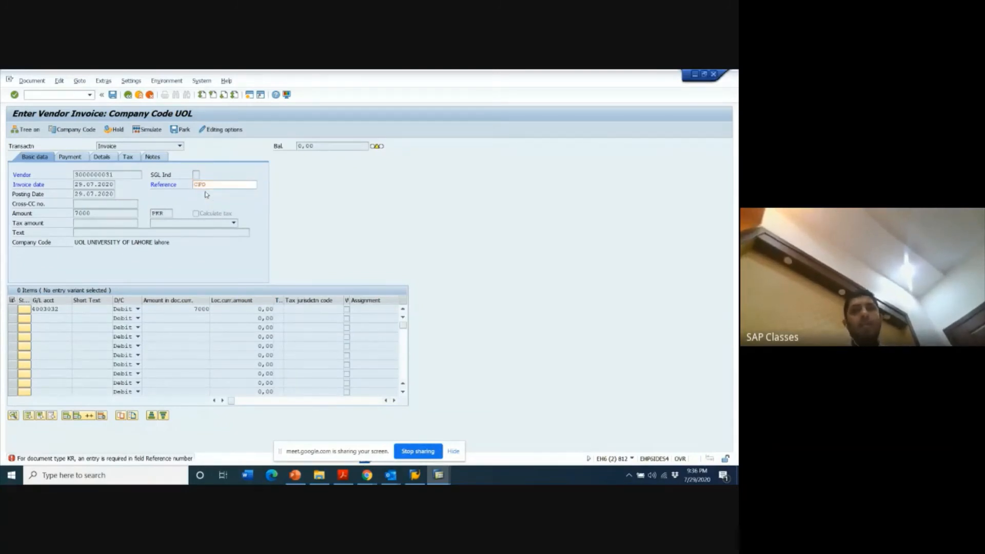
{"action": "key", "text": "Return"}
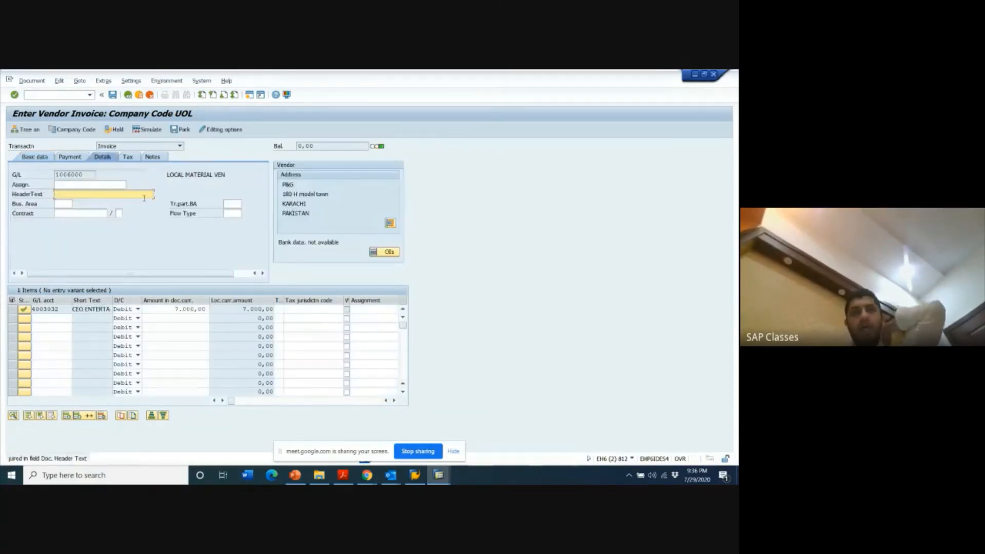
{"action": "left_click", "coordinate": [75, 191]}
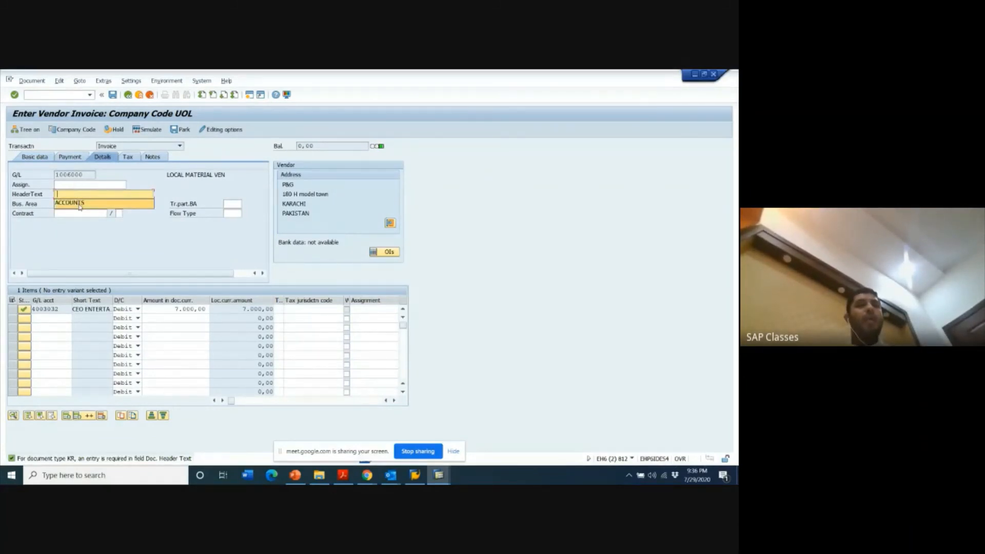
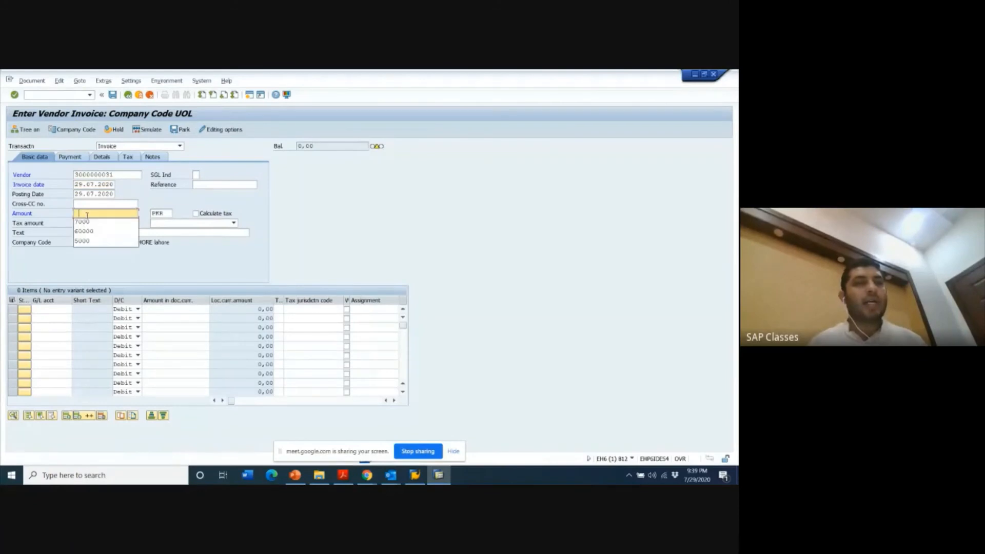
- Add a debit line item of 7000 PKR on G/L account 4003032 to the P&G invoice
{"action": "left_click", "coordinate": [53, 309]}
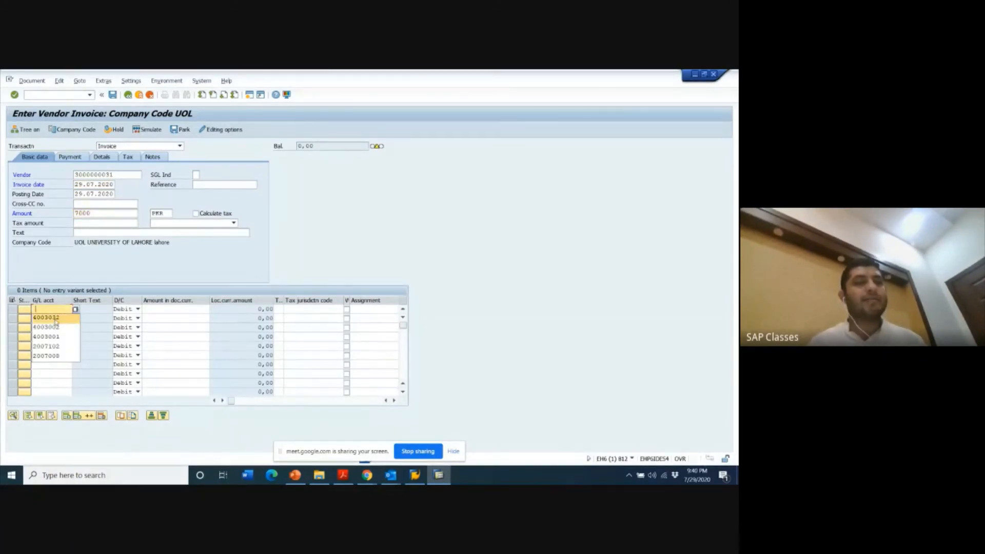
{"action": "left_click", "coordinate": [51, 318]}
{"action": "left_click", "coordinate": [188, 308]}
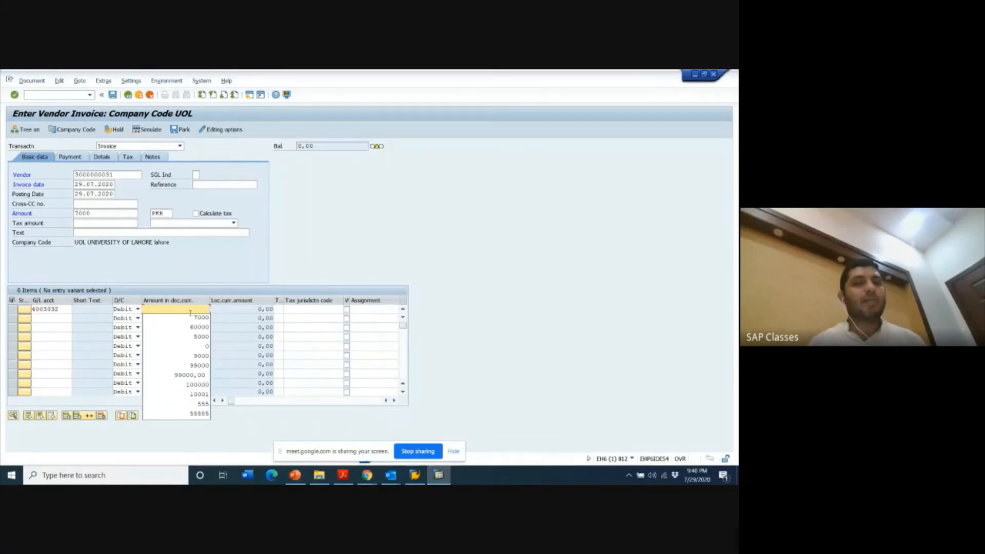
{"action": "left_click", "coordinate": [194, 318]}
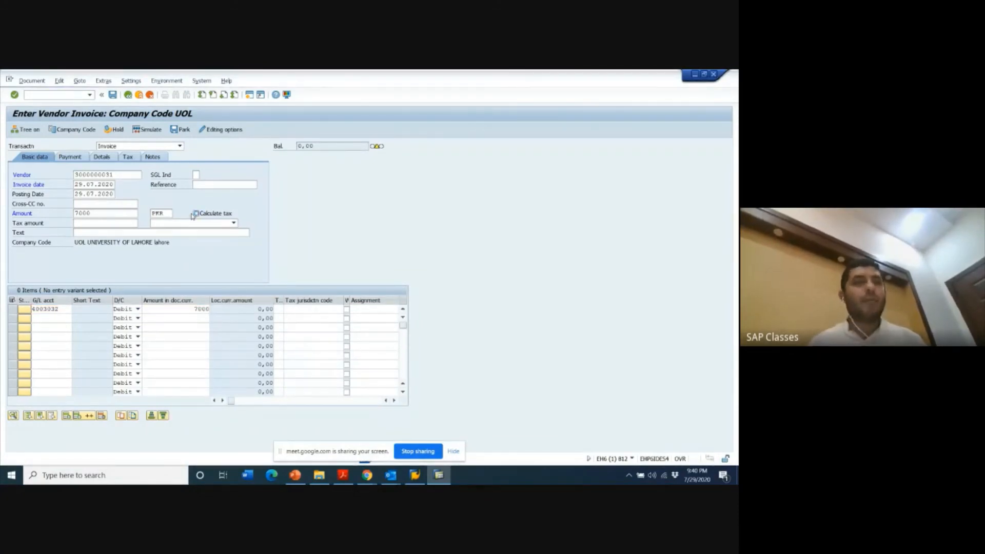
- Set the invoice reference to CFO and the document header text to ACCOUNTS
{"action": "left_click", "coordinate": [206, 185]}
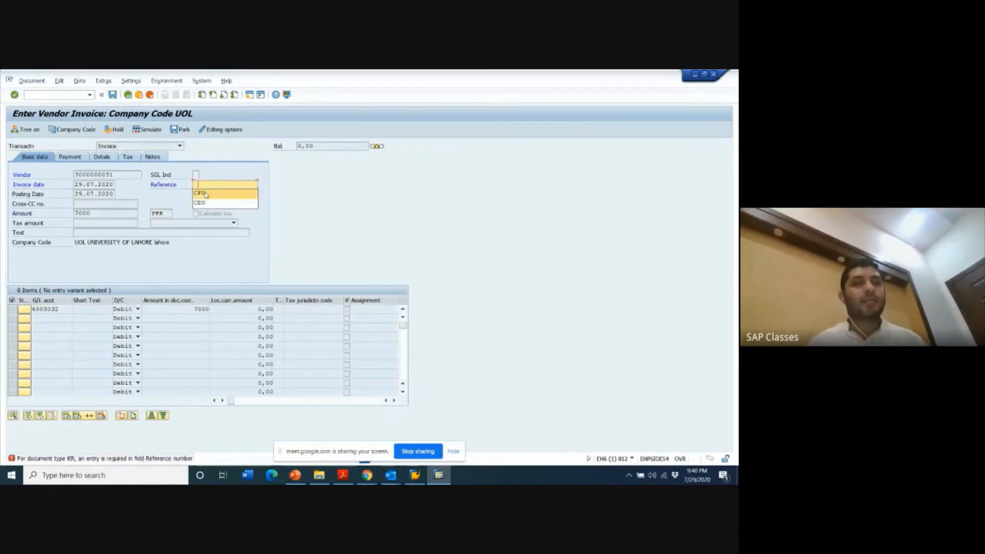
{"action": "left_click", "coordinate": [205, 194]}
{"action": "key", "text": "Return"}
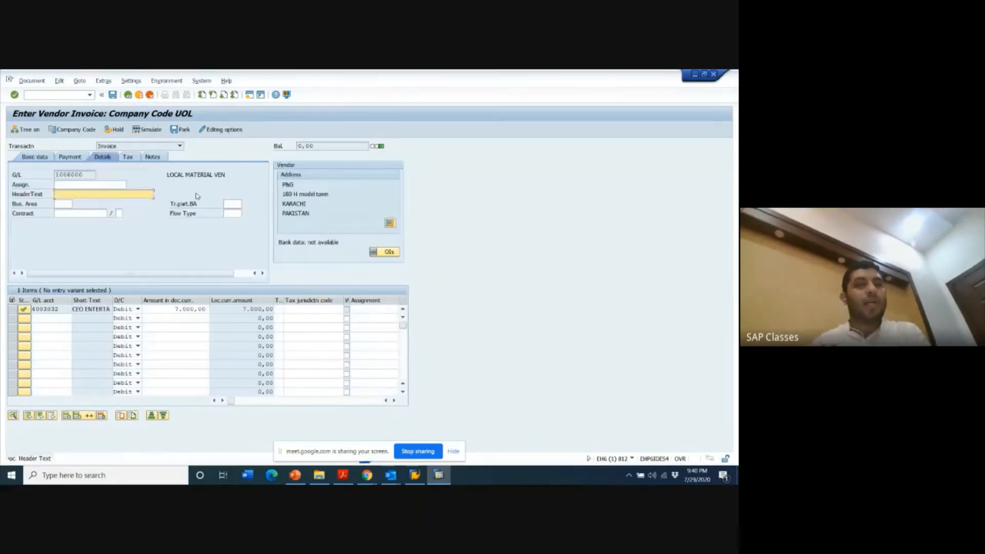
{"action": "left_click", "coordinate": [83, 193]}
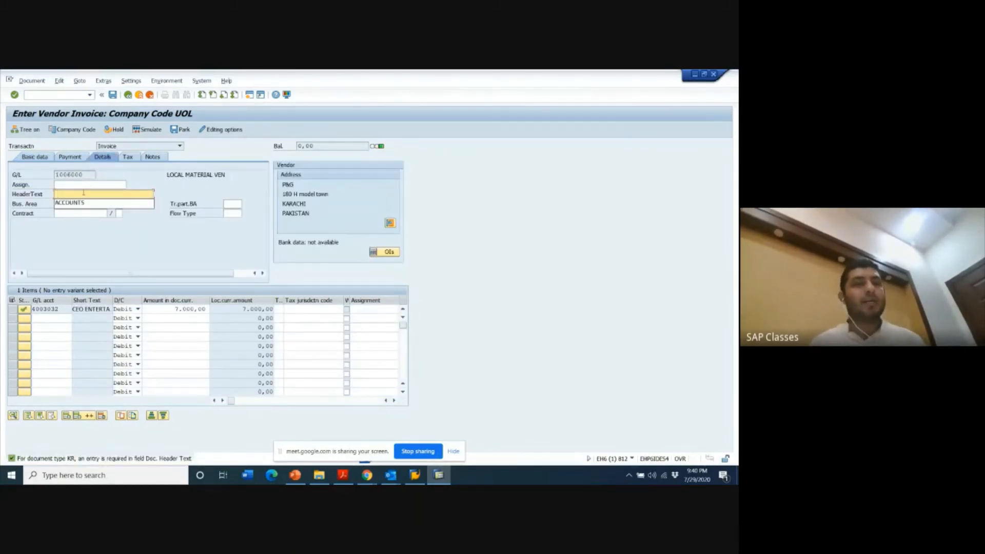
{"action": "left_click", "coordinate": [85, 203]}
{"action": "key", "text": "Return"}
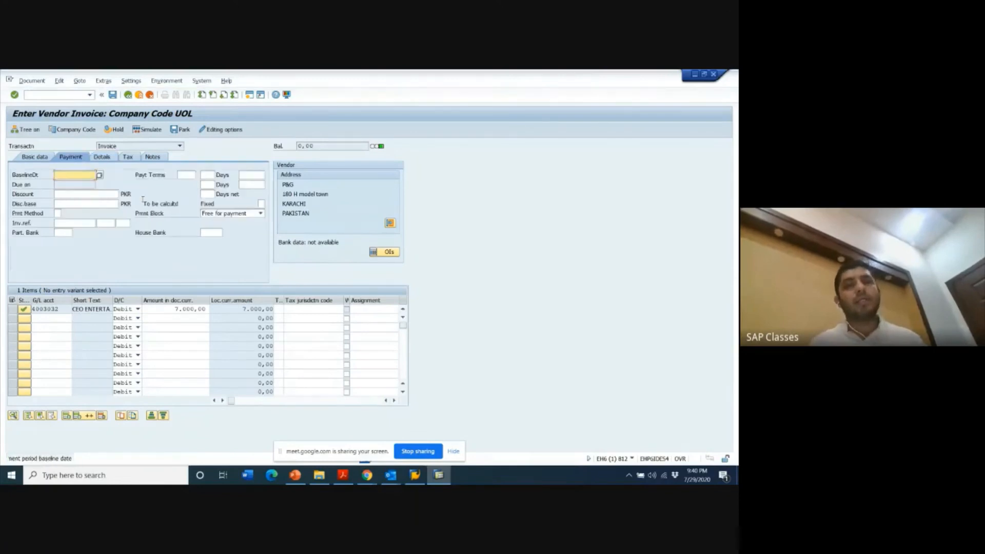
- Set the payment baseline date to 29.07.2020 and post the P&G vendor invoice
{"action": "left_click", "coordinate": [75, 174]}
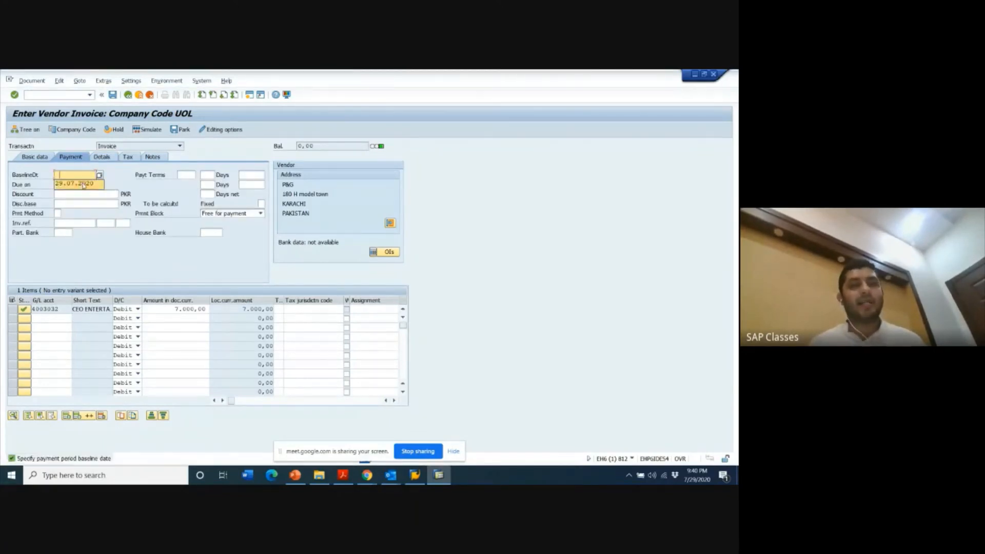
{"action": "left_click", "coordinate": [82, 184]}
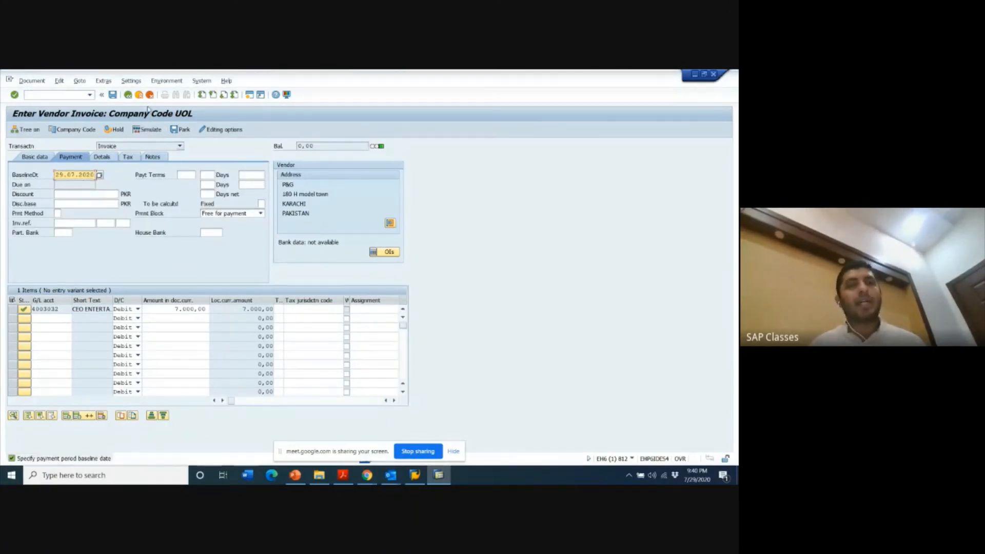
{"action": "left_click", "coordinate": [138, 131]}
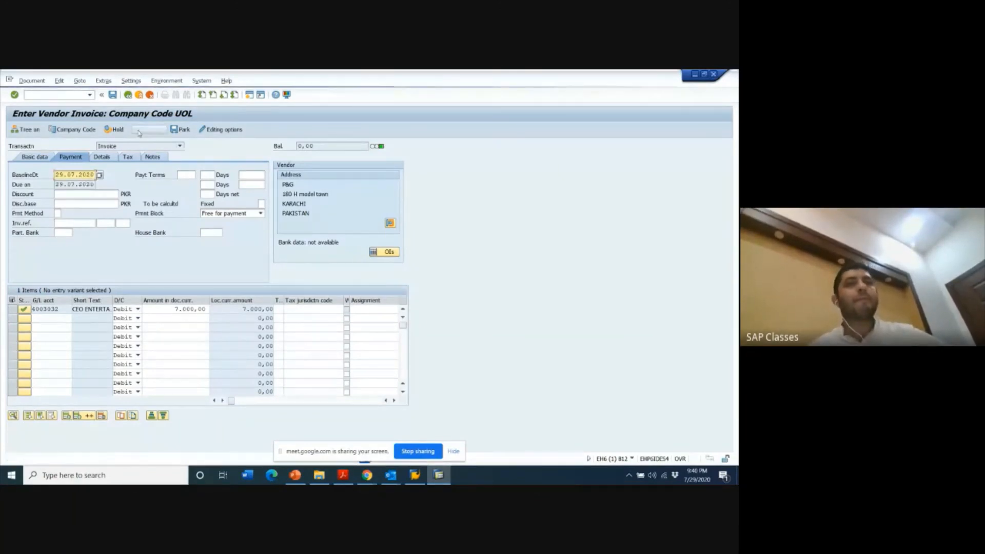
{"action": "left_click", "coordinate": [112, 95]}
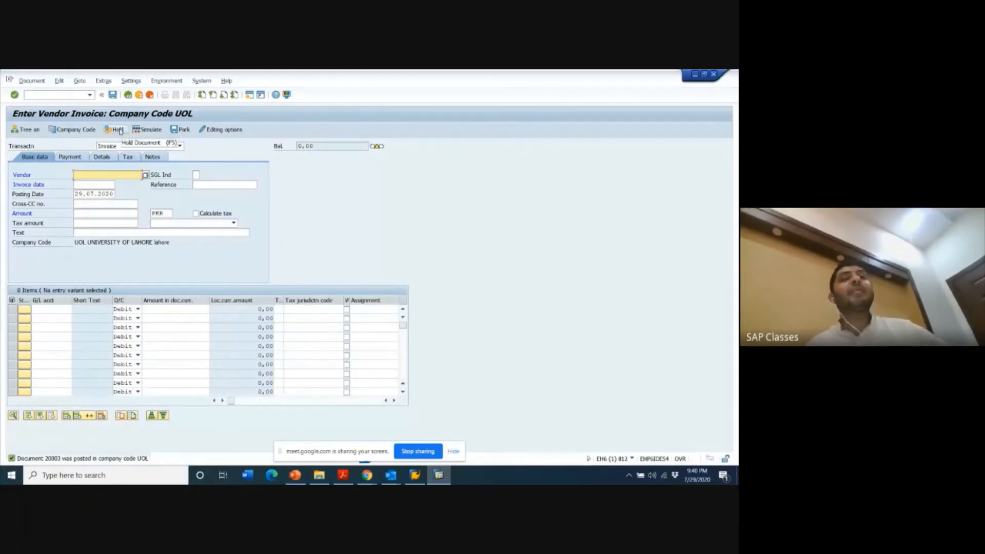
- Run the G/L account line item display FBL3N for all items of account 1006000 in company code UOL
{"action": "left_click", "coordinate": [67, 97]}
{"action": "type", "text": "/n"}
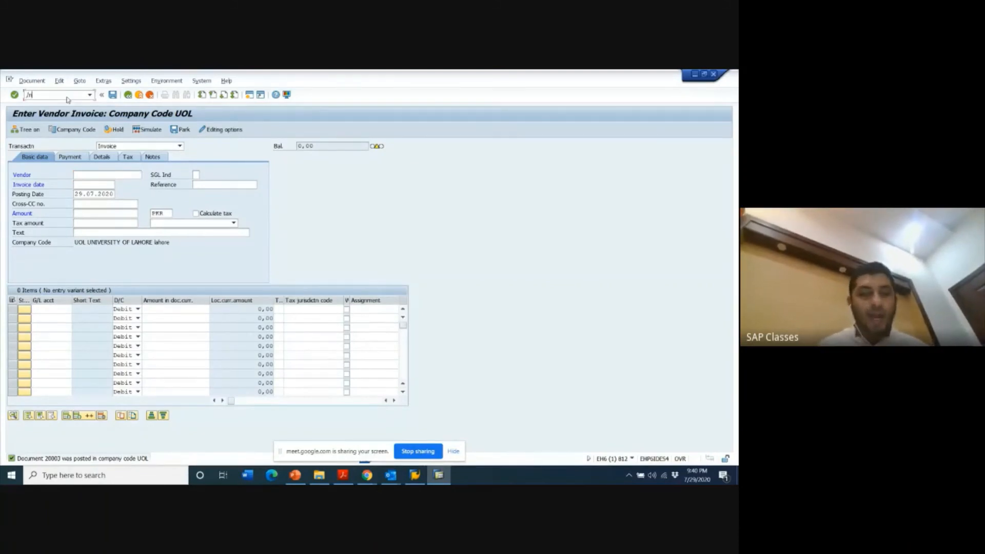
{"action": "type", "text": "fbl3n"}
{"action": "key", "text": "Return"}
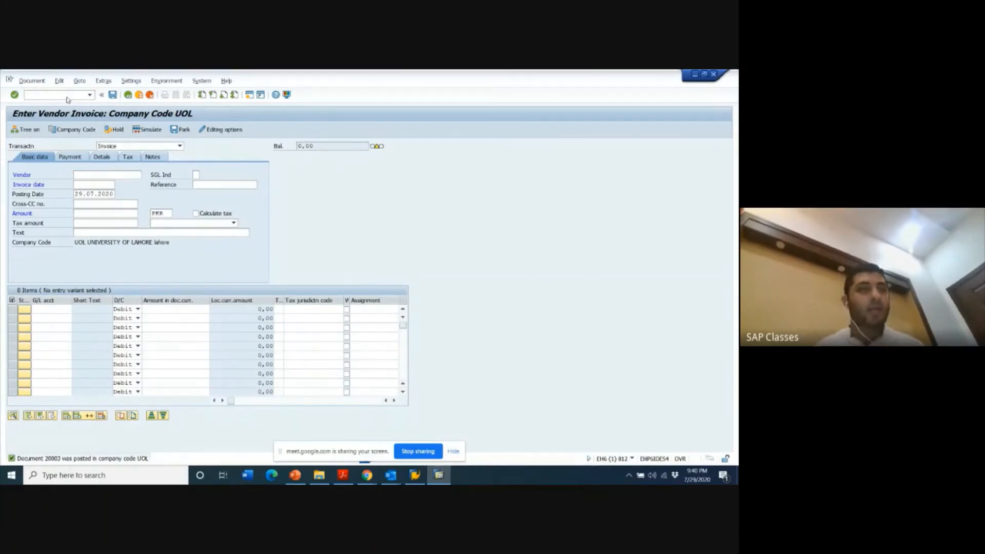
{"action": "left_click", "coordinate": [159, 154]}
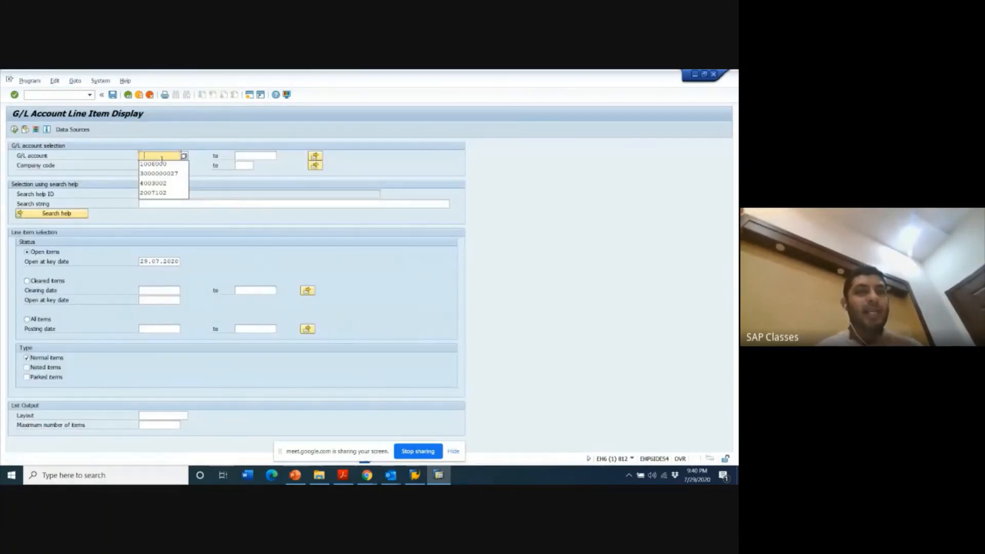
{"action": "left_click", "coordinate": [153, 164]}
{"action": "left_click", "coordinate": [32, 320]}
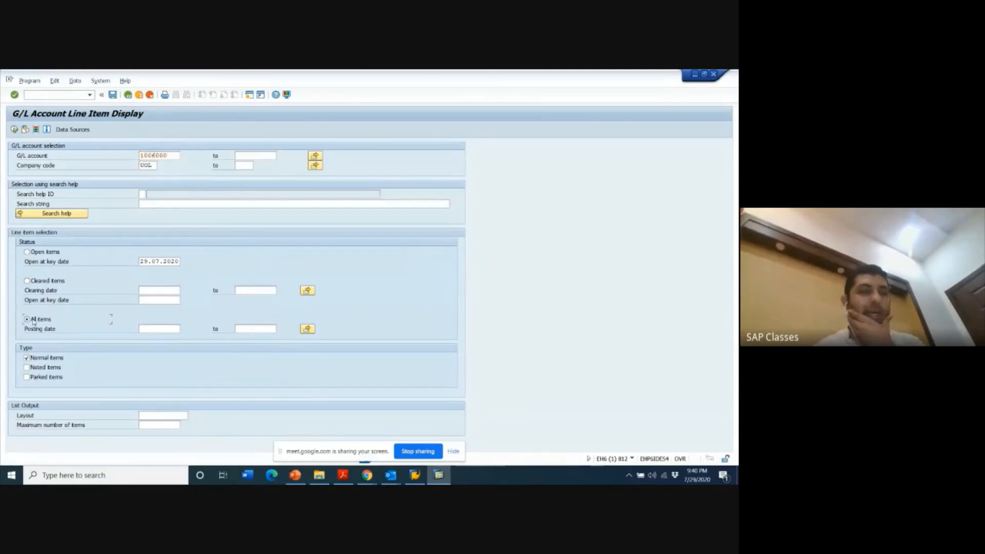
{"action": "left_click", "coordinate": [15, 129]}
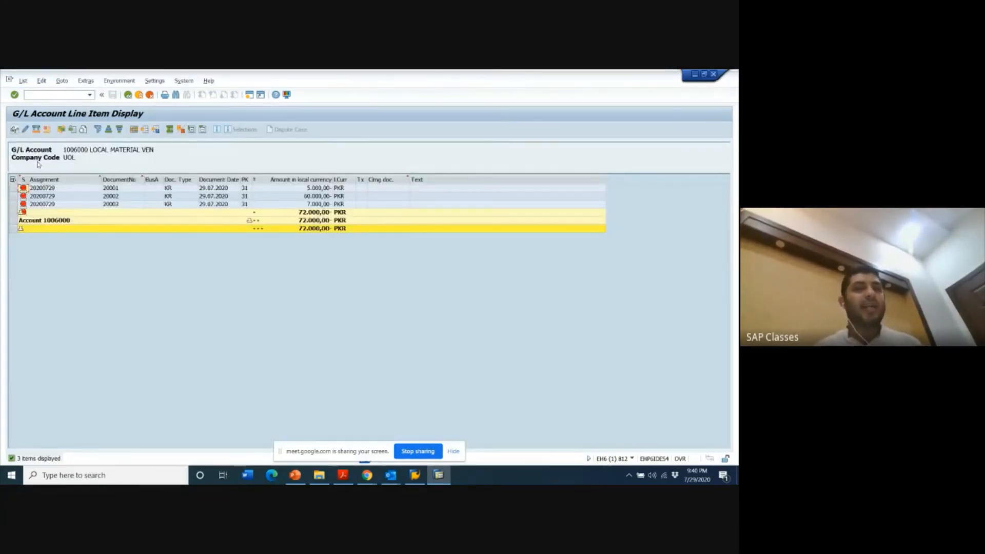
- Examine the vendor line items of documents 20003, 20002 and 20001 one after another, and exit the G/L line item report
{"action": "left_click", "coordinate": [118, 206]}
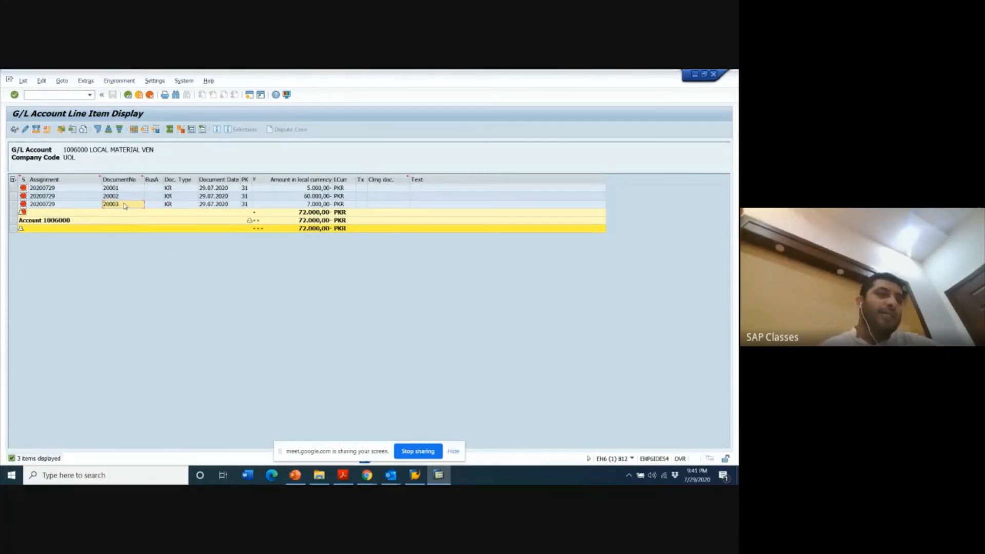
{"action": "left_click", "coordinate": [16, 130]}
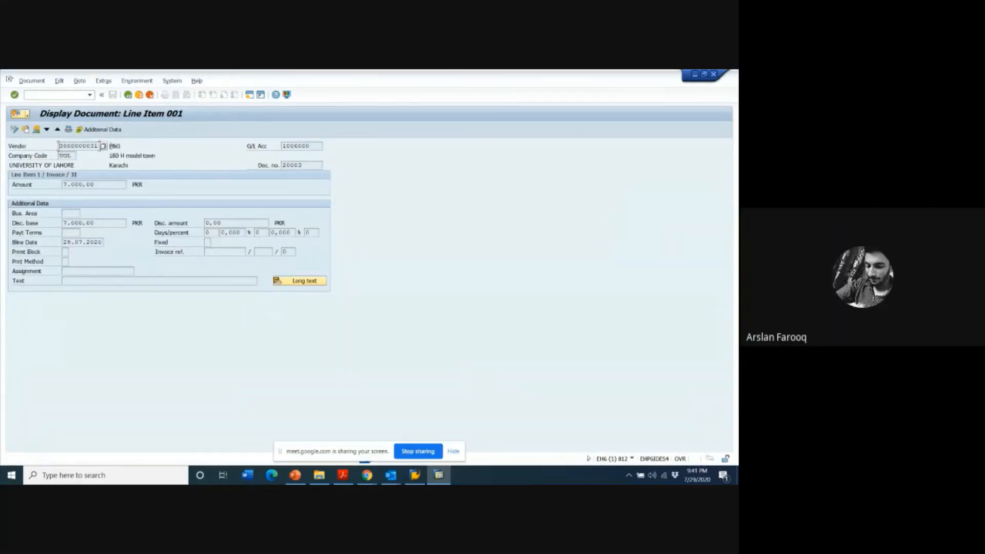
{"action": "key", "text": "F3"}
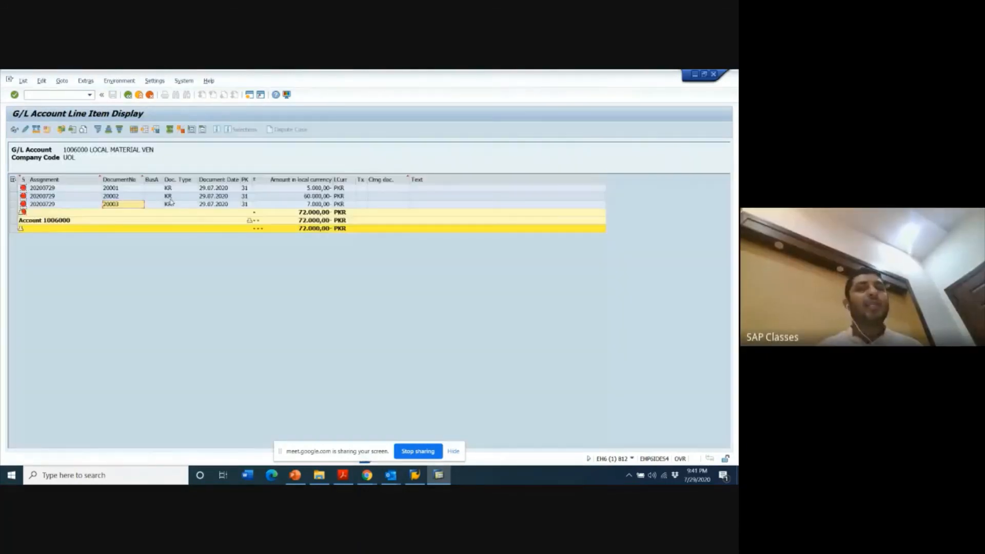
{"action": "left_click", "coordinate": [134, 197]}
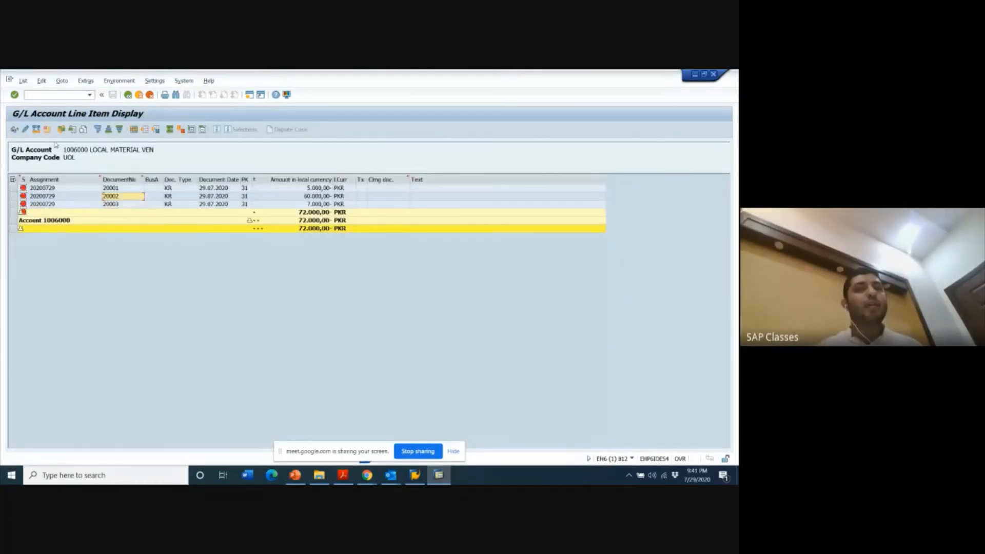
{"action": "left_click", "coordinate": [14, 129]}
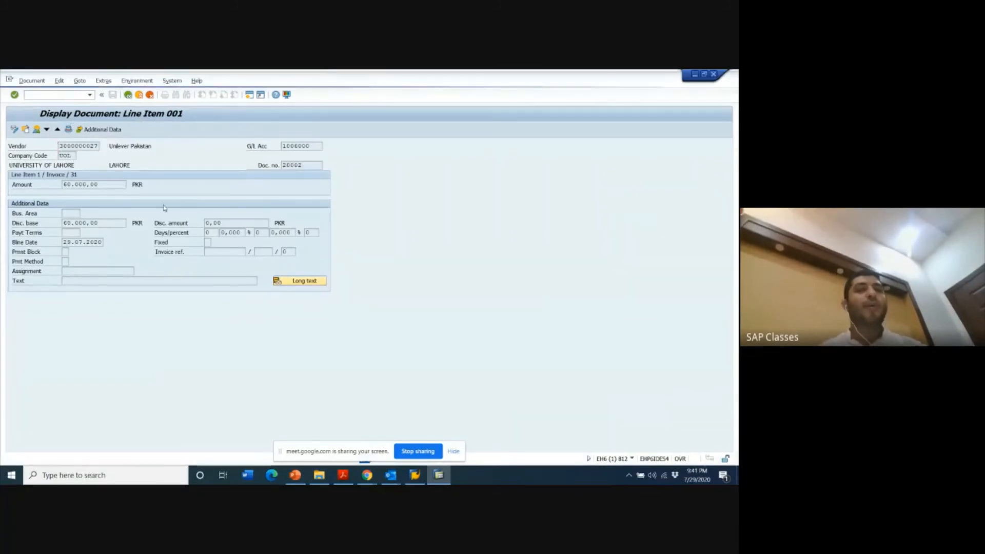
{"action": "key", "text": "F3"}
{"action": "left_click", "coordinate": [168, 189]}
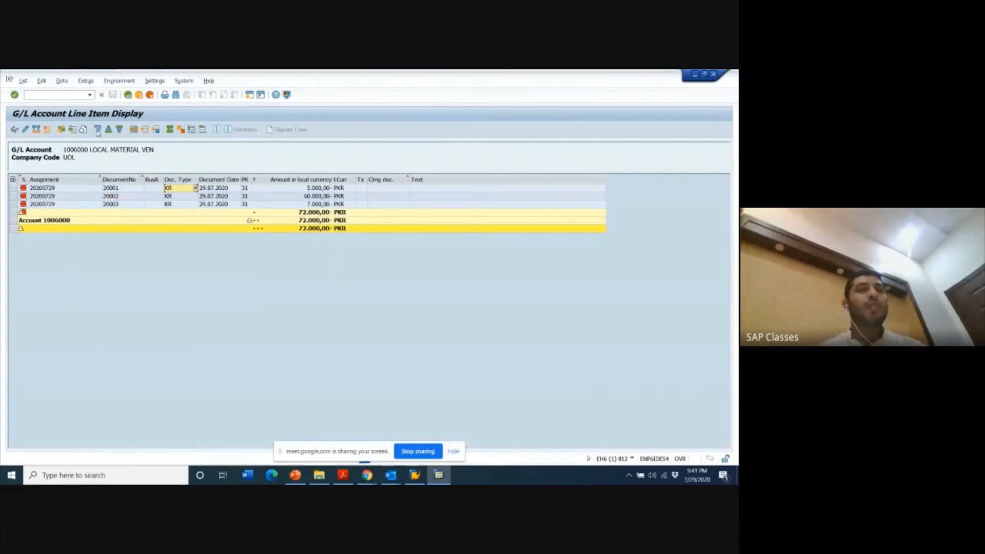
{"action": "left_click", "coordinate": [15, 131]}
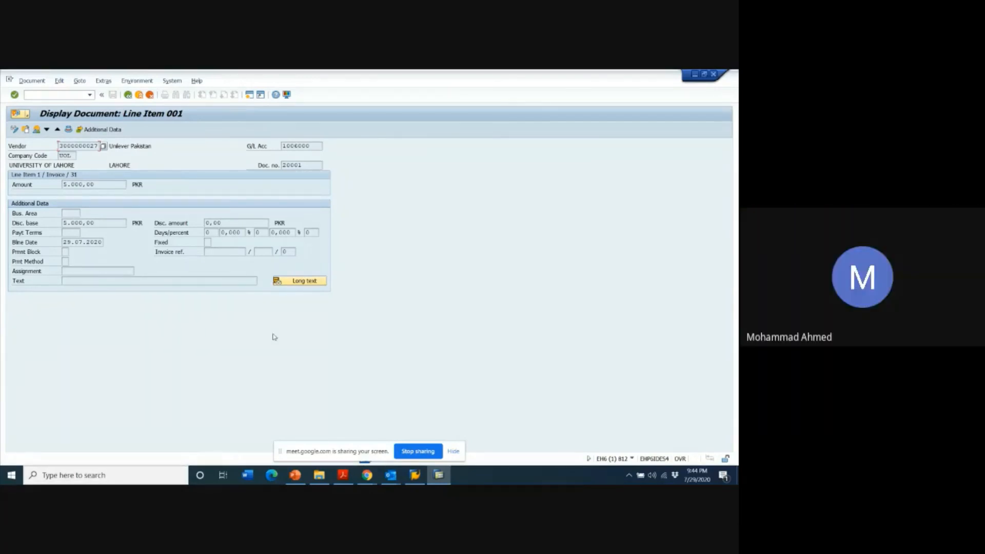
{"action": "key", "text": "F3"}
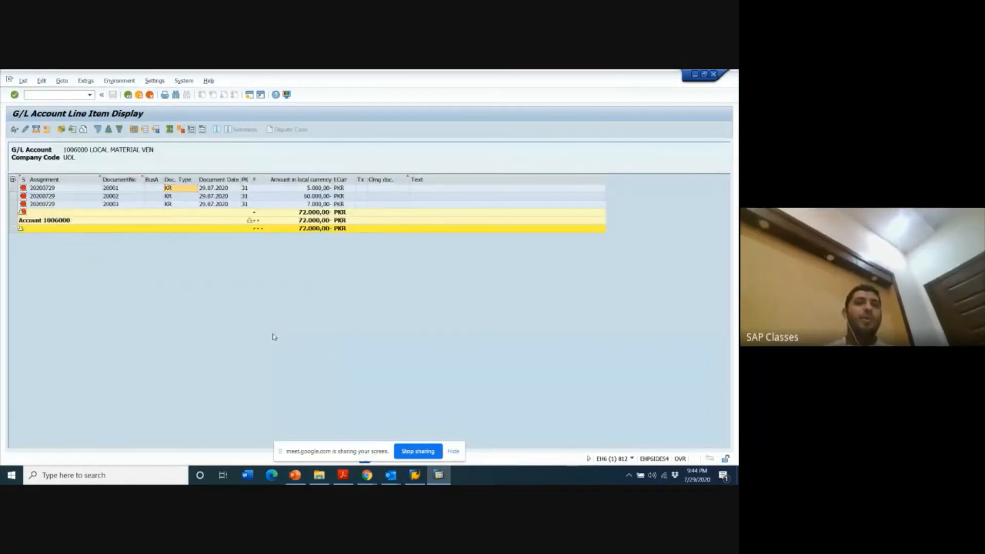
{"action": "key", "text": "F3"}
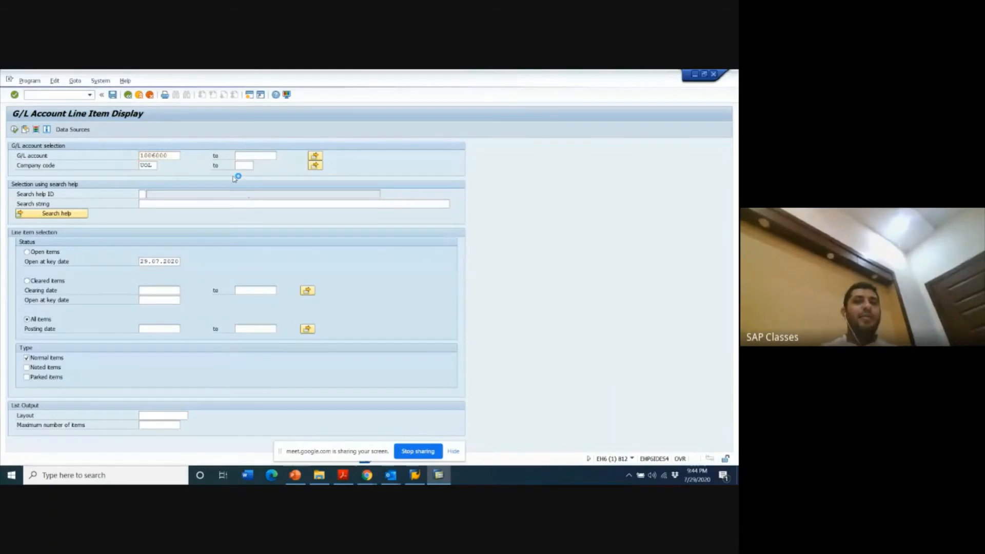
{"action": "key", "text": "F3"}
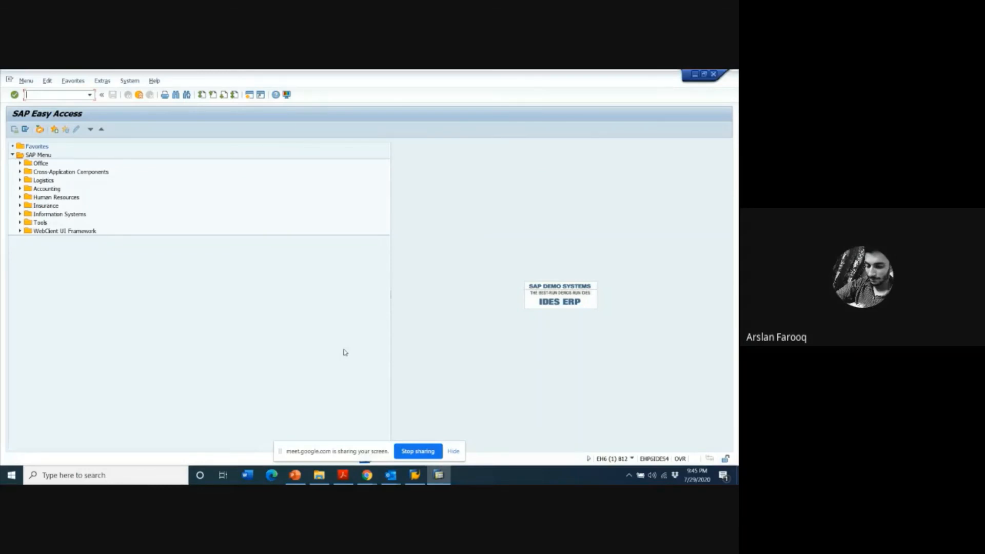
- Switch to the PowerPoint presentation and review the slides on vendor advance payments, Special GL, Scenario 8 and transactions F-48 and F-47
{"action": "left_click", "coordinate": [300, 477]}
{"action": "left_click", "coordinate": [81, 176]}
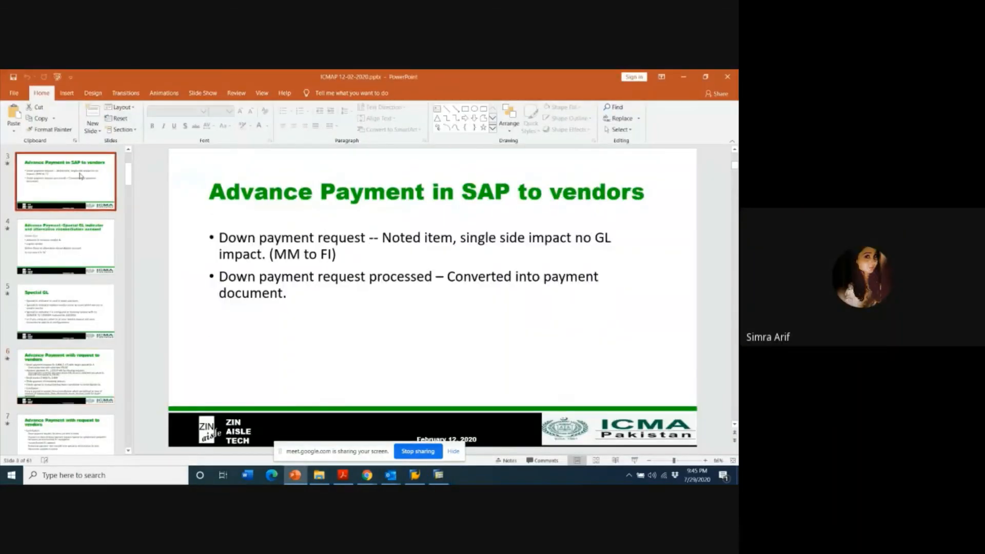
{"action": "key", "text": "Up"}
{"action": "key", "text": "Up"}
{"action": "key", "text": "Down"}
{"action": "key", "text": "Down"}
{"action": "key", "text": "Down"}
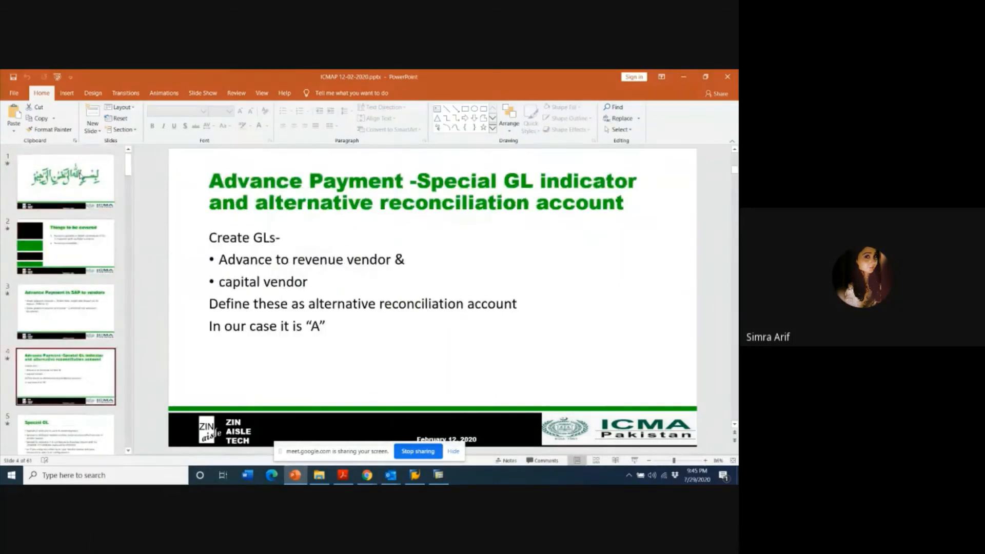
{"action": "key", "text": "Down"}
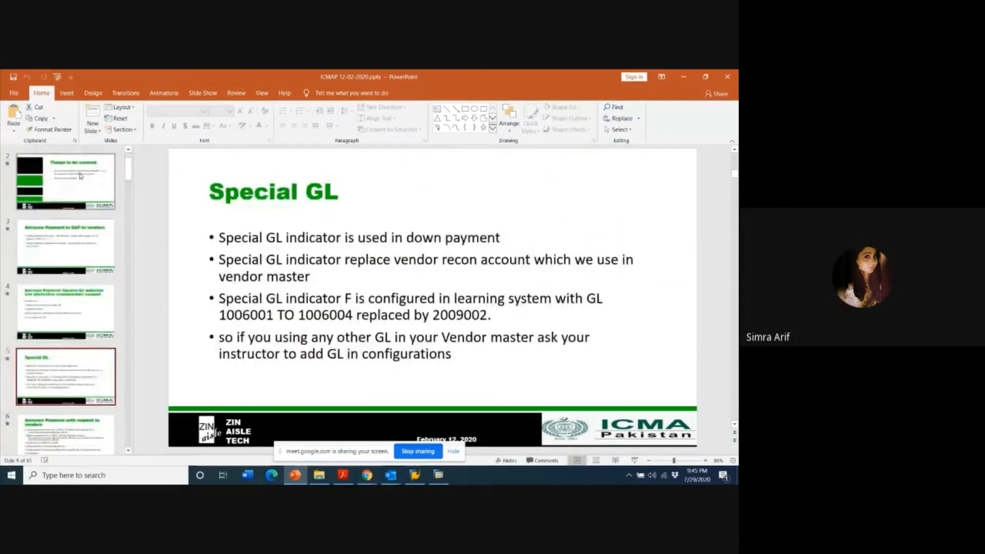
{"action": "key", "text": "Down"}
{"action": "key", "text": "Down"}
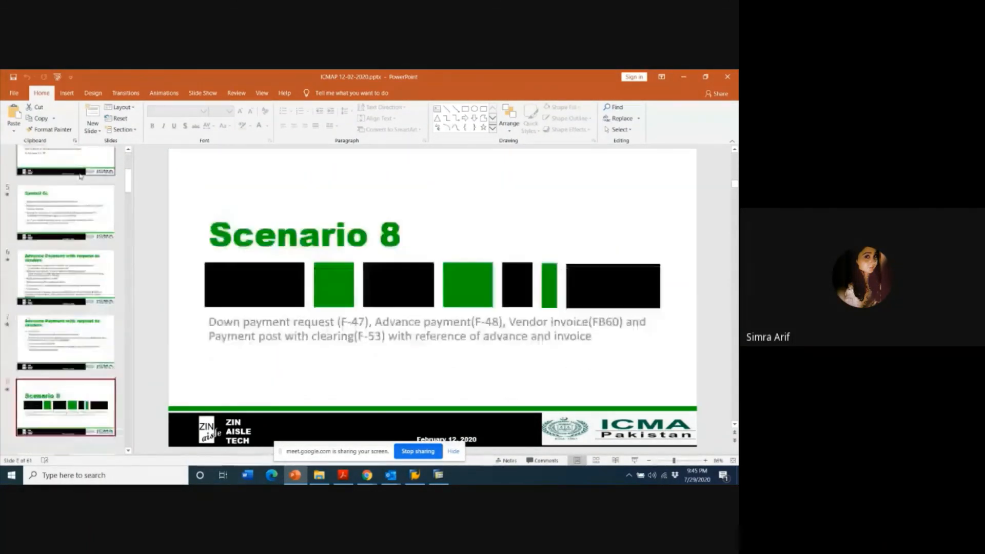
{"action": "key", "text": "Down"}
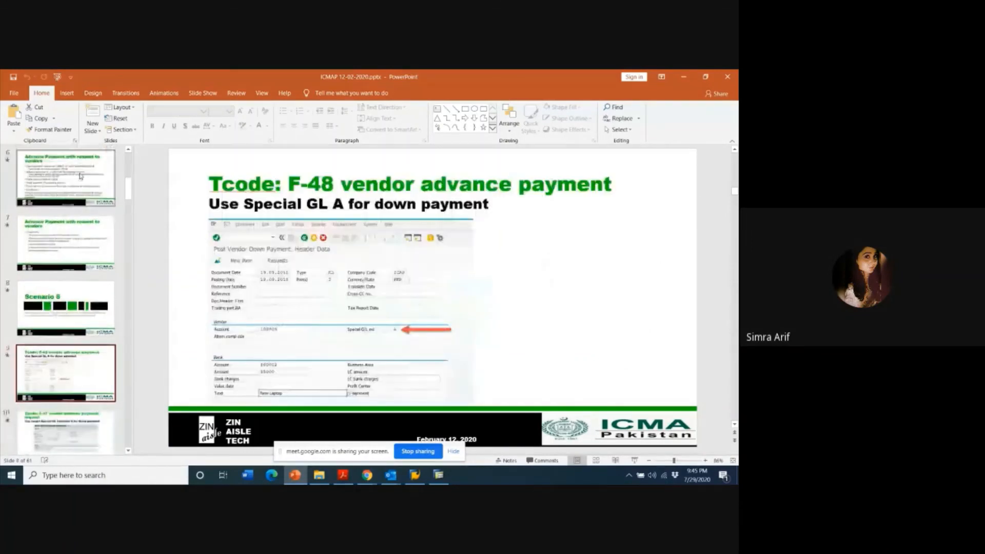
{"action": "key", "text": "Down"}
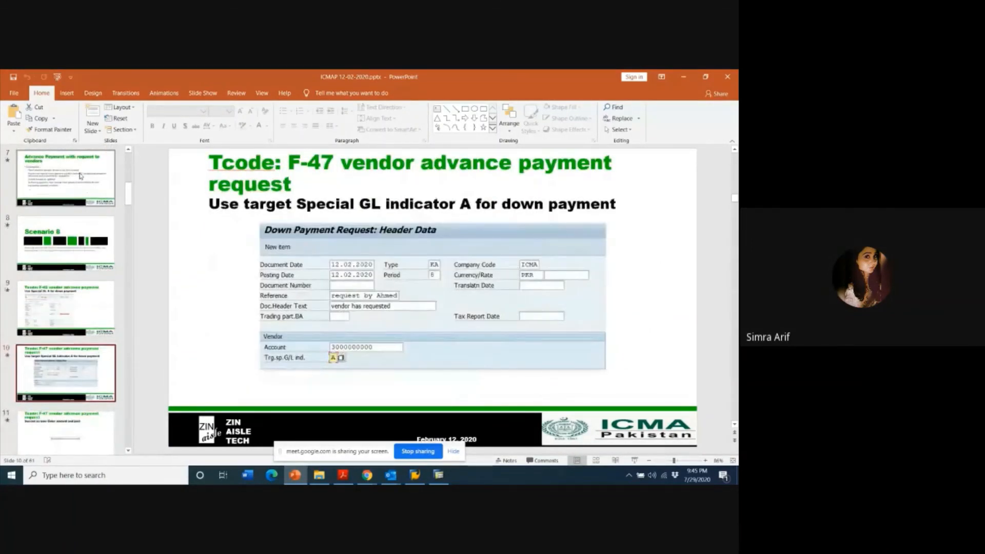
{"action": "key", "text": "Up"}
- Switch back to SAP, start a new vendor invoice in company code UOL and select the Unilever Pakistan vendor
{"action": "key", "text": "alt+Tab"}
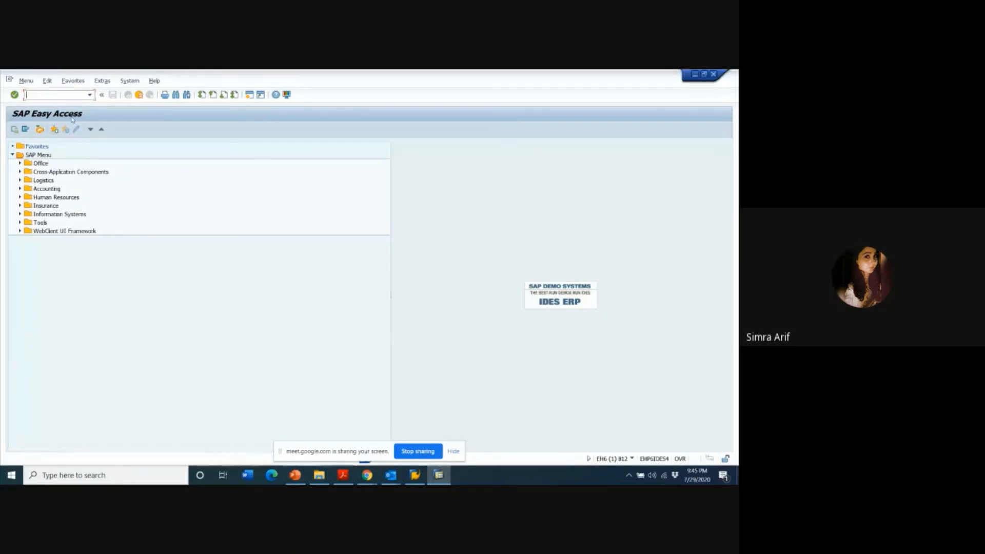
{"action": "type", "text": "fb"}
{"action": "type", "text": "l"}
{"action": "type", "text": "0"}
{"action": "key", "text": "Return"}
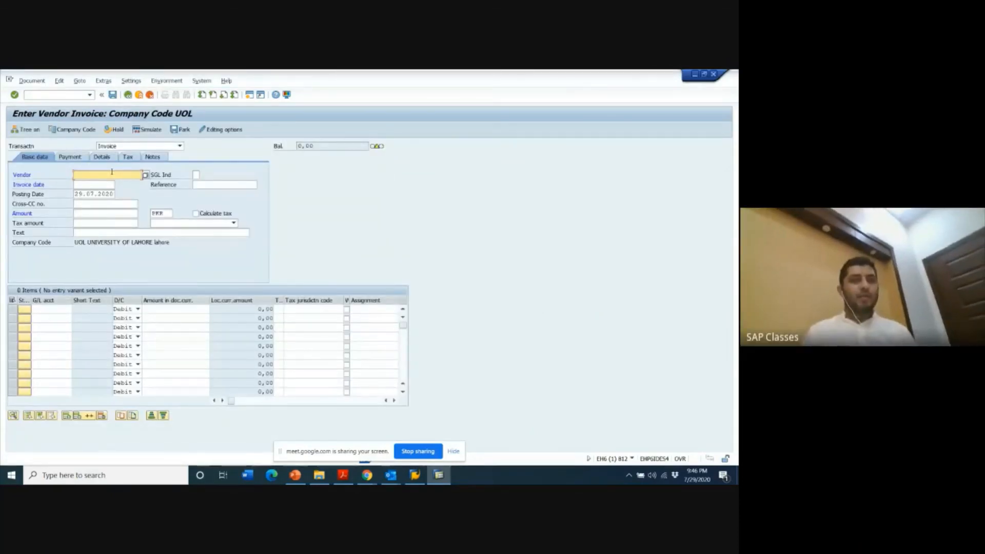
{"action": "left_click", "coordinate": [112, 173]}
{"action": "left_click", "coordinate": [114, 193]}
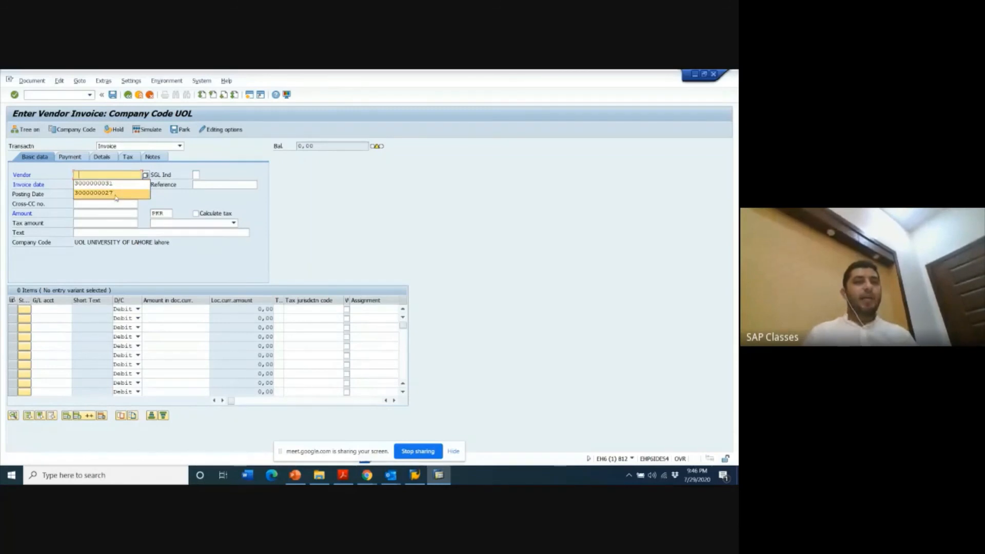
- Set the invoice date to 29.07.2020 and the reference to "office" in the vendor invoice's basic data
{"action": "left_click", "coordinate": [105, 184]}
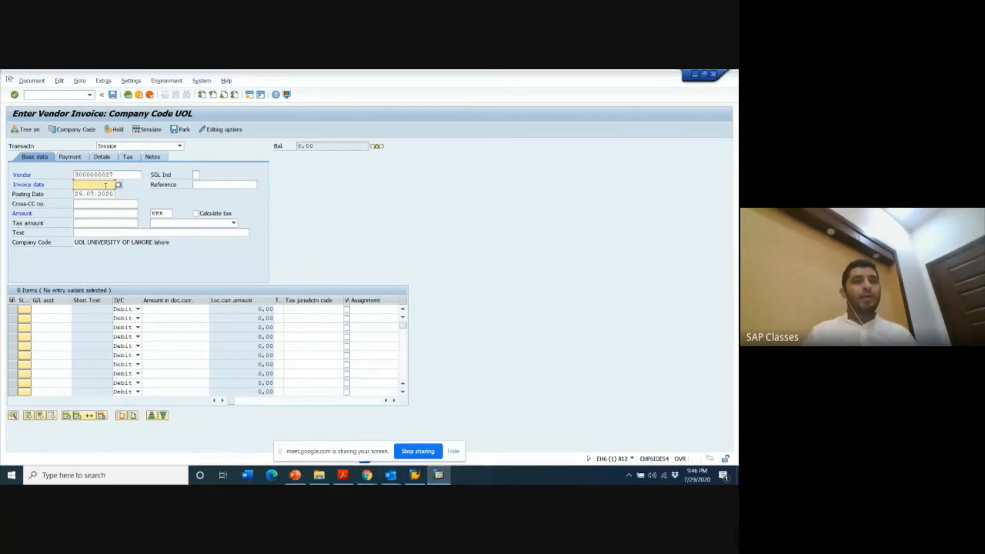
{"action": "type", "text": "29.07.2020"}
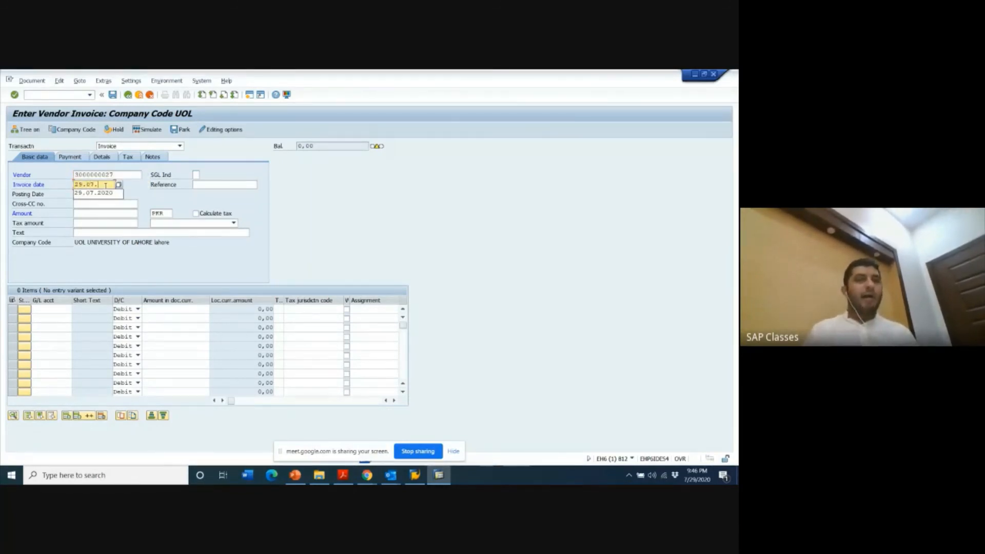
{"action": "key", "text": "Return"}
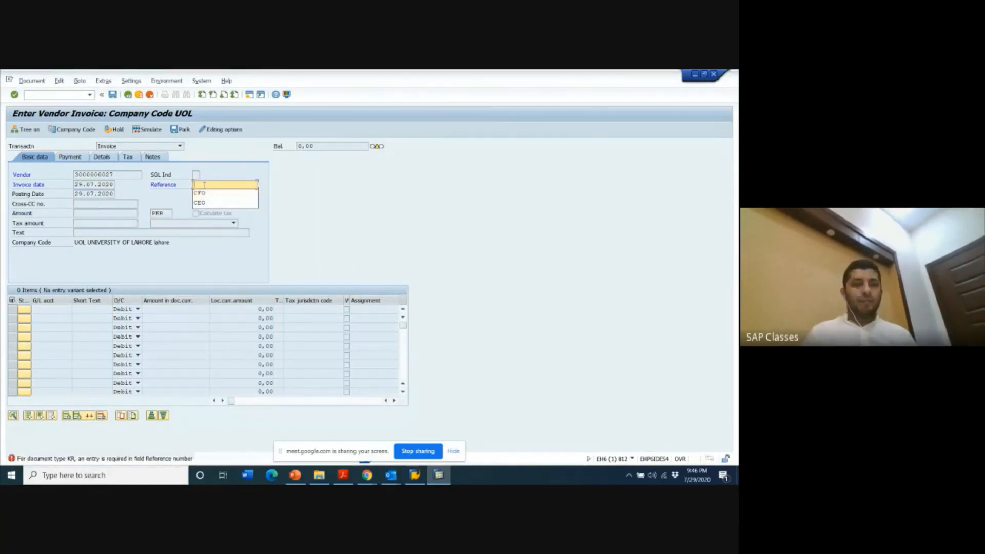
{"action": "left_click", "coordinate": [205, 193]}
{"action": "type", "text": "office"}
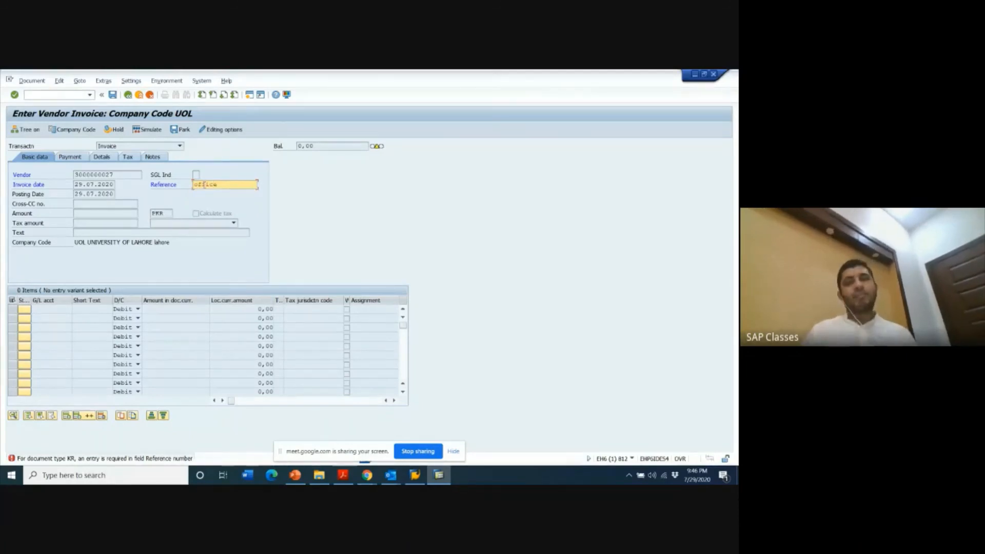
{"action": "key", "text": "Return"}
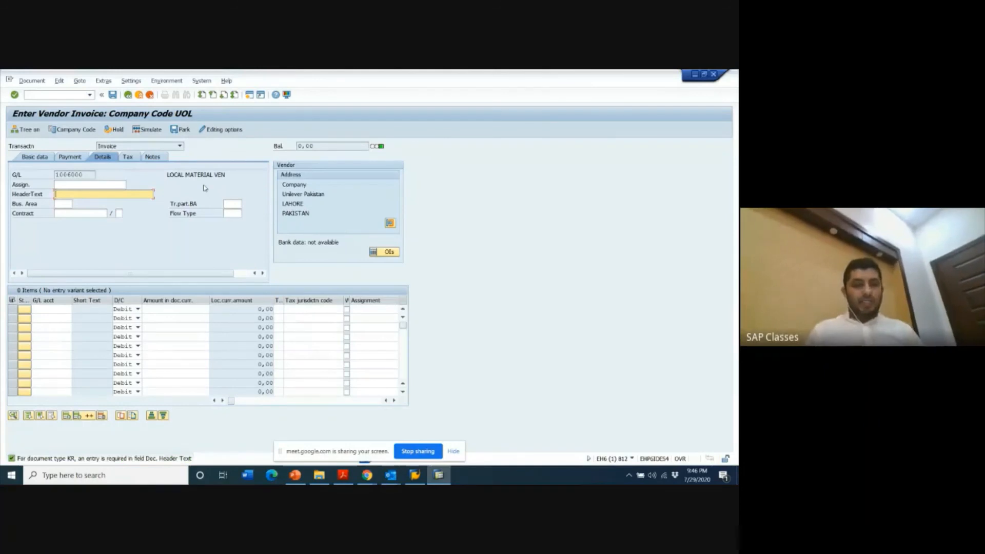
- Enter the header text "accounts" and the payment baseline date 29.07.2020 for the invoice
{"action": "type", "text": "accou"}
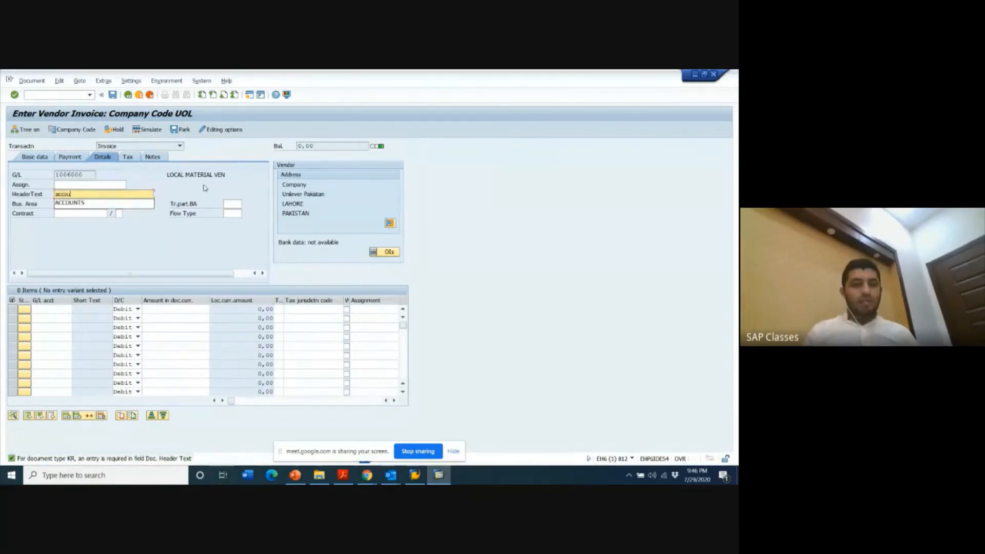
{"action": "type", "text": "nts"}
{"action": "key", "text": "Return"}
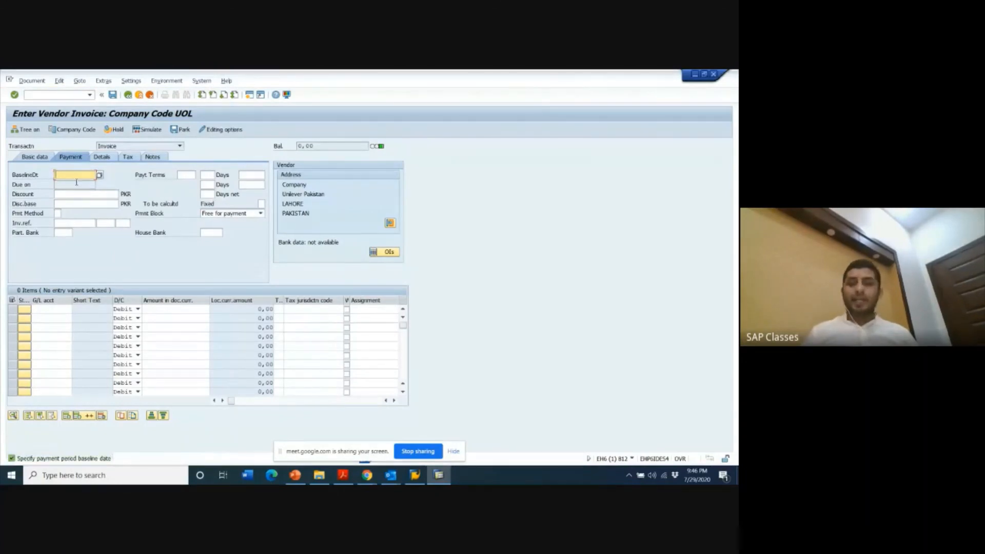
{"action": "type", "text": "29.07.2"}
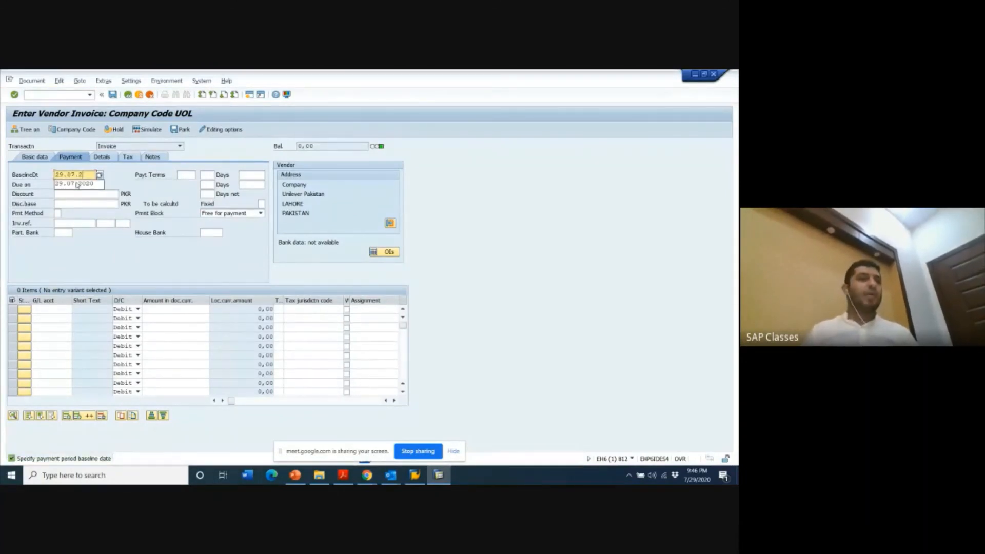
{"action": "type", "text": "020"}
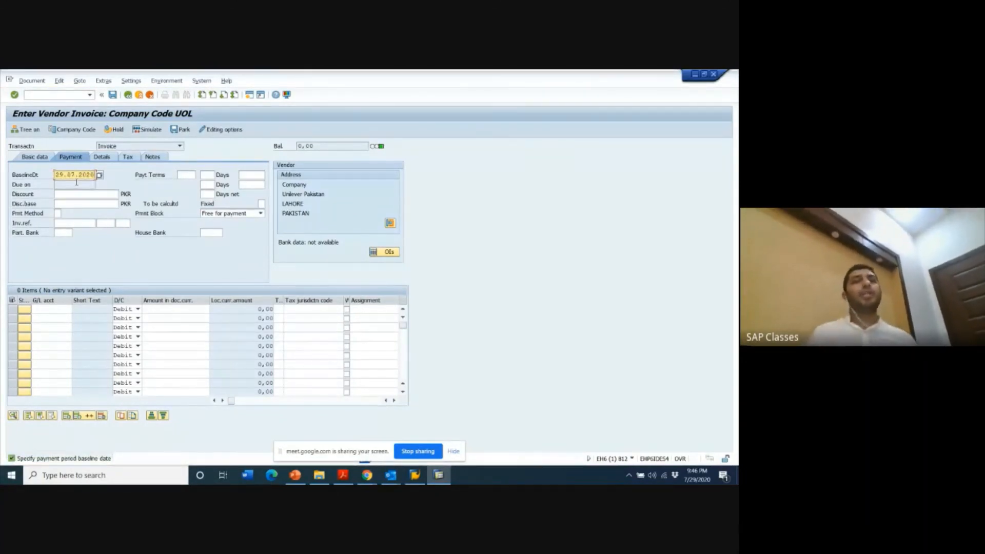
{"action": "key", "text": "Return"}
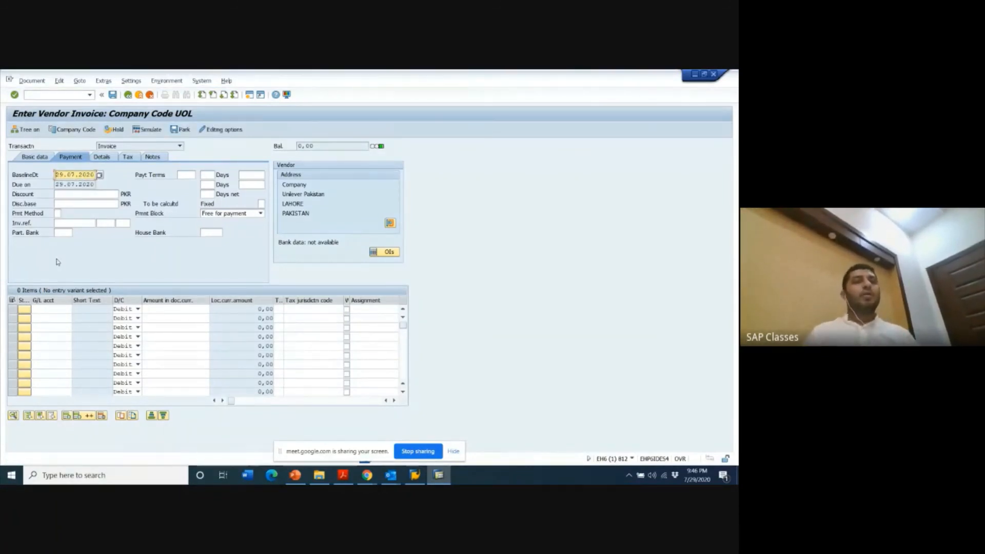
{"action": "key", "text": "Return"}
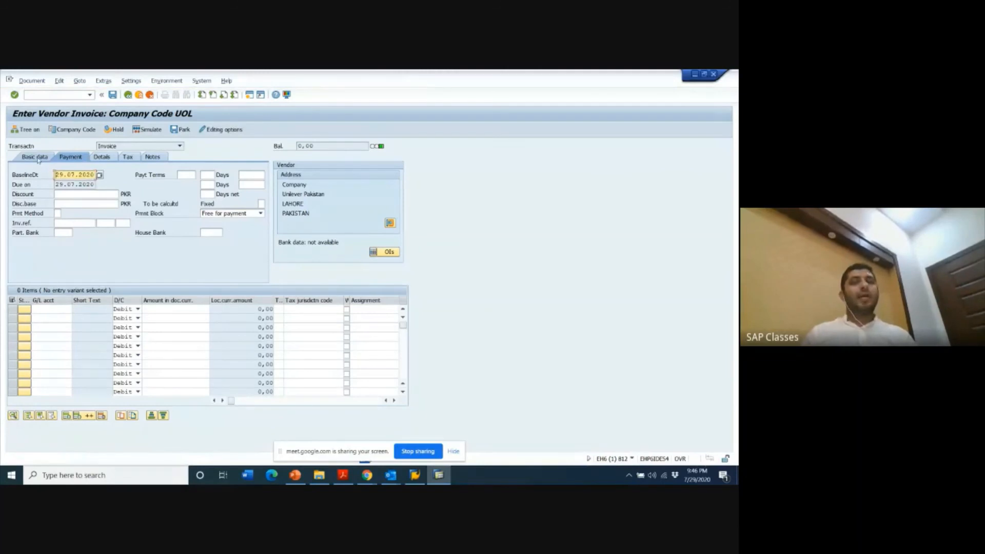
- Return to the invoice's basic data and set the amount to 90000 PKR
{"action": "left_click", "coordinate": [38, 159]}
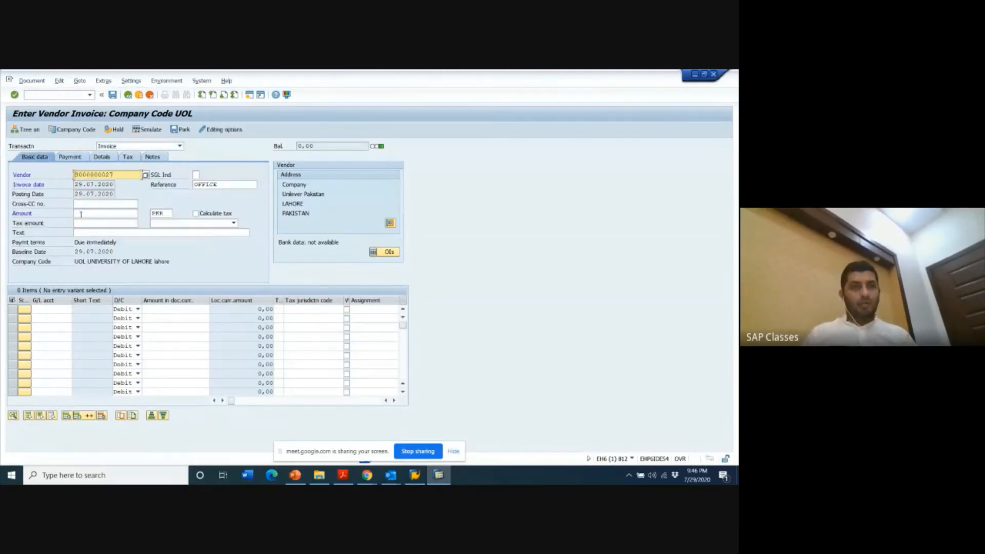
{"action": "left_click", "coordinate": [81, 215]}
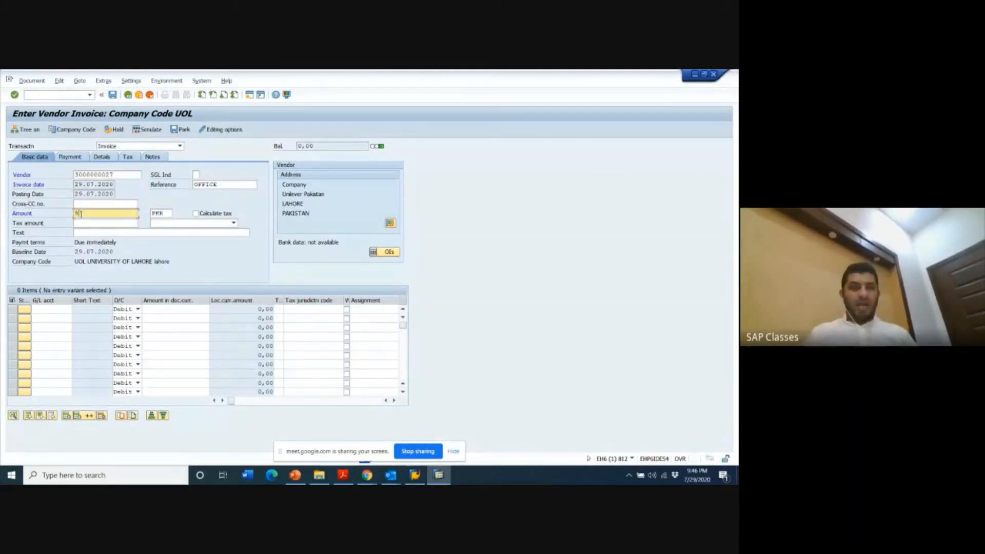
{"action": "type", "text": "90000"}
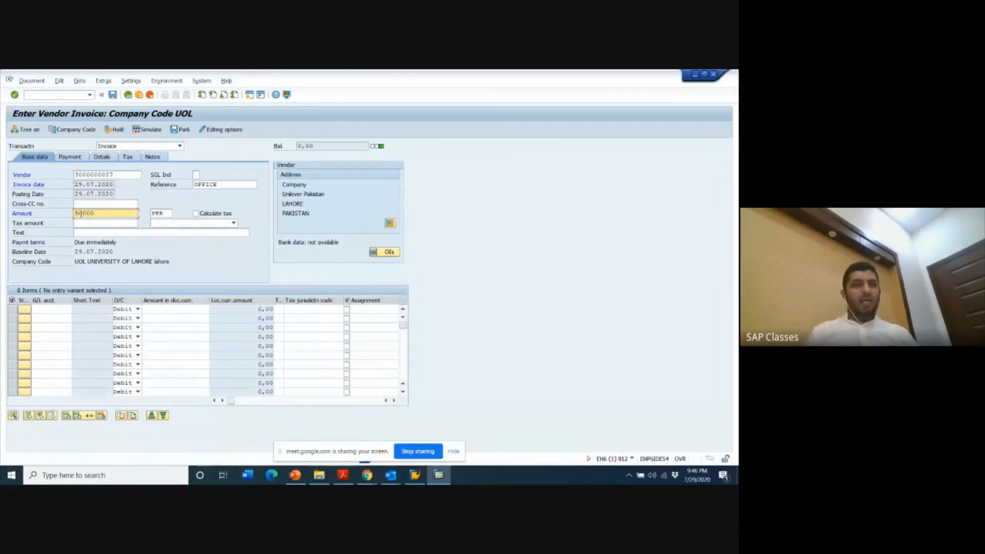
{"action": "left_click", "coordinate": [60, 309]}
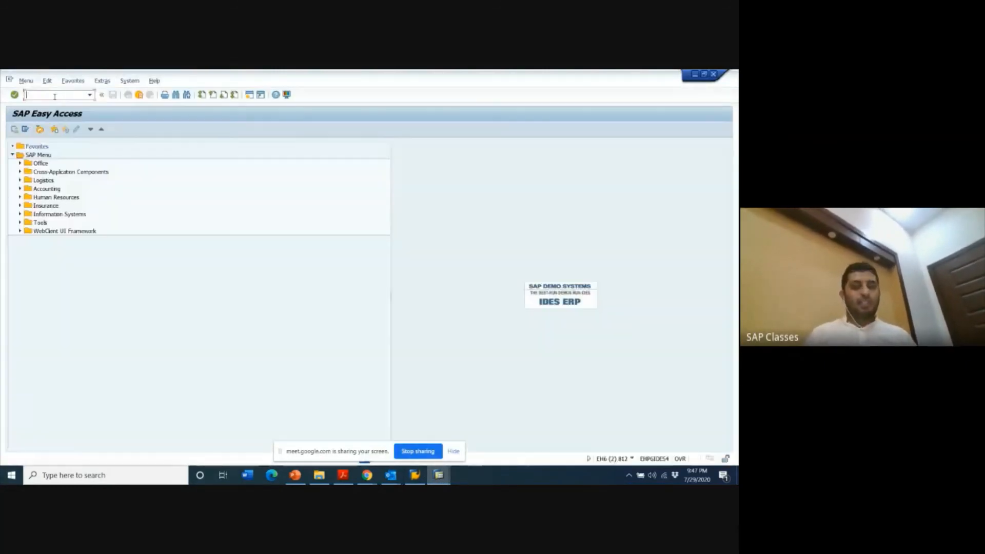
- Run FS00 in the second SAP session and expand the 4002 Manufacturing Expenses and 4003 Administrative Expenses account groups
{"action": "type", "text": "fs00"}
{"action": "key", "text": "Return"}
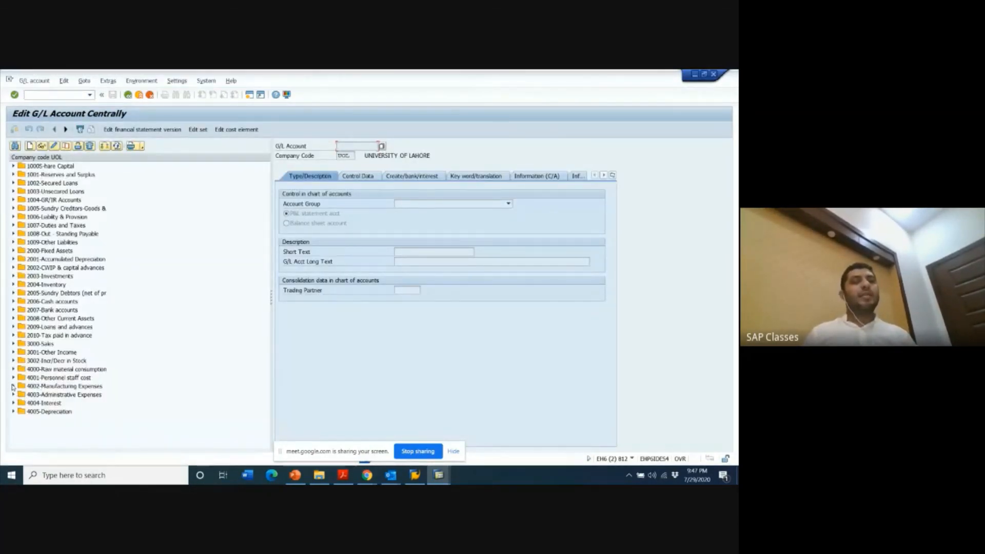
{"action": "left_click", "coordinate": [13, 386]}
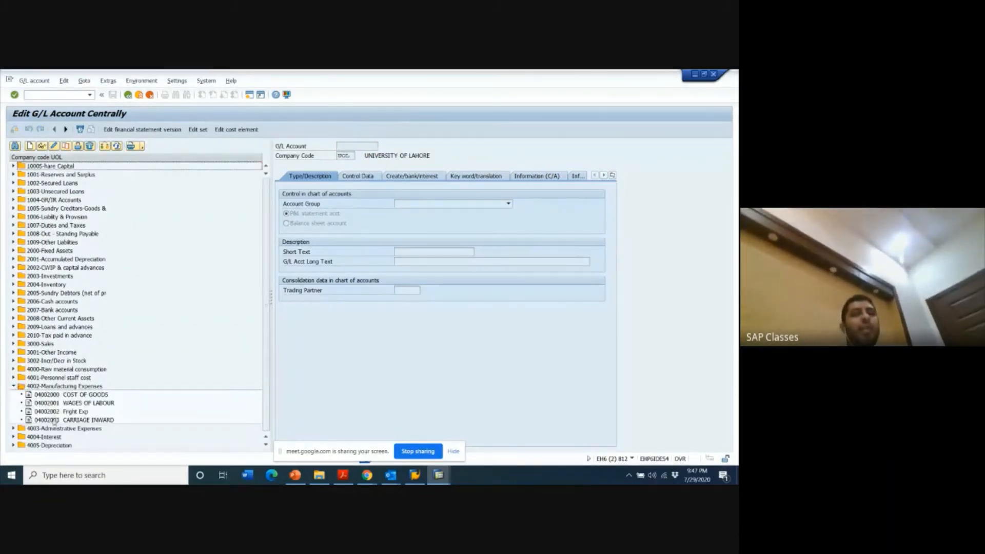
{"action": "left_click", "coordinate": [14, 428]}
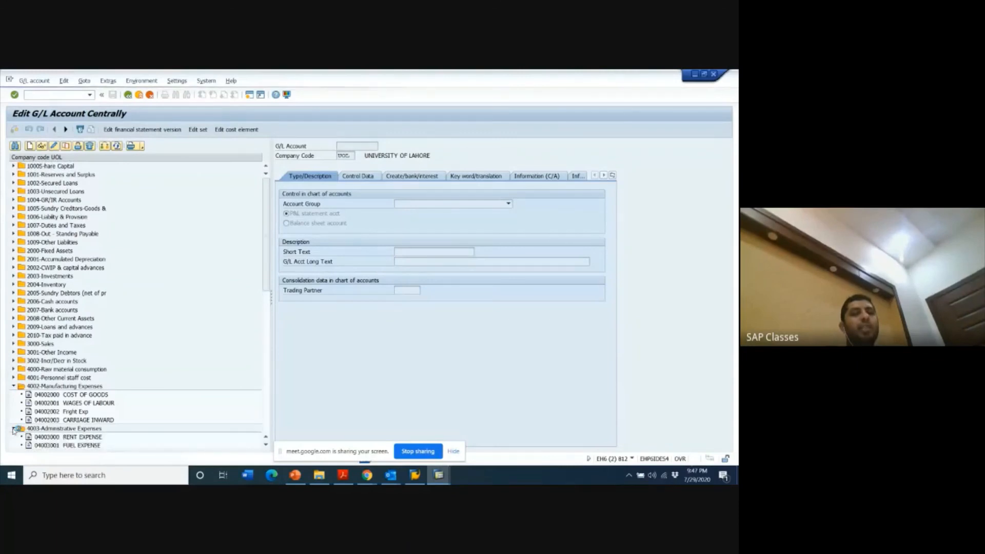
- Examine the G/L accounts under 4003 Administrative Expenses to find suitable expense accounts for the invoice
{"action": "left_click", "coordinate": [265, 445]}
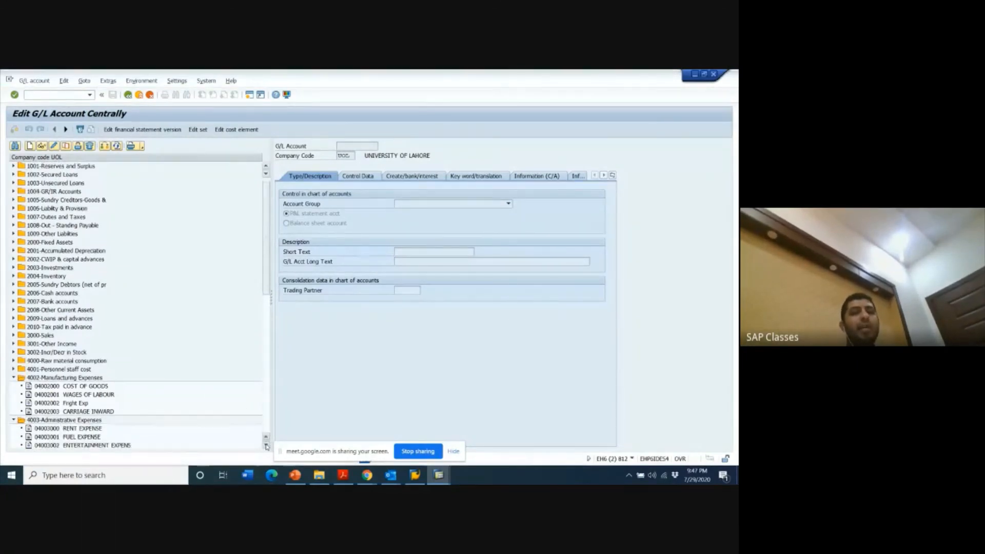
{"action": "left_click", "coordinate": [266, 444]}
{"action": "left_click", "coordinate": [266, 444]}
{"action": "left_click", "coordinate": [266, 444]}
{"action": "left_click", "coordinate": [266, 446]}
{"action": "left_click", "coordinate": [266, 445]}
{"action": "left_click", "coordinate": [265, 446]}
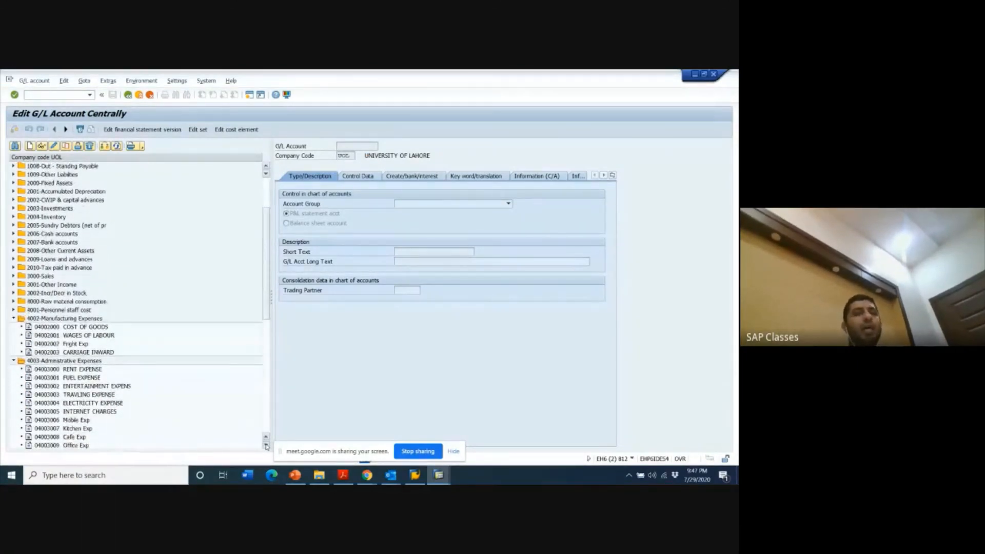
{"action": "left_click", "coordinate": [266, 446]}
{"action": "left_click", "coordinate": [265, 446]}
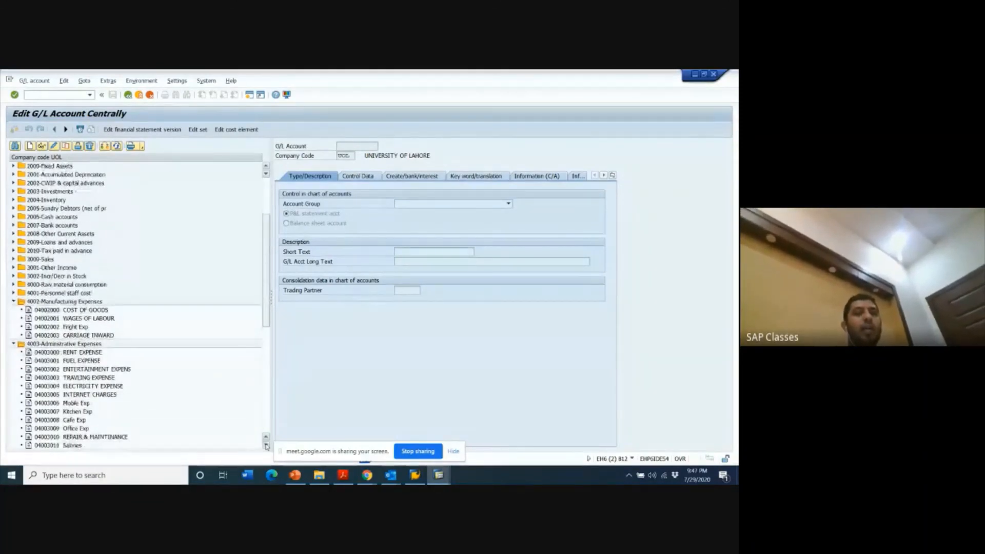
{"action": "left_click", "coordinate": [266, 446]}
{"action": "left_click", "coordinate": [266, 445]}
{"action": "left_click", "coordinate": [266, 446]}
{"action": "left_click", "coordinate": [265, 445]}
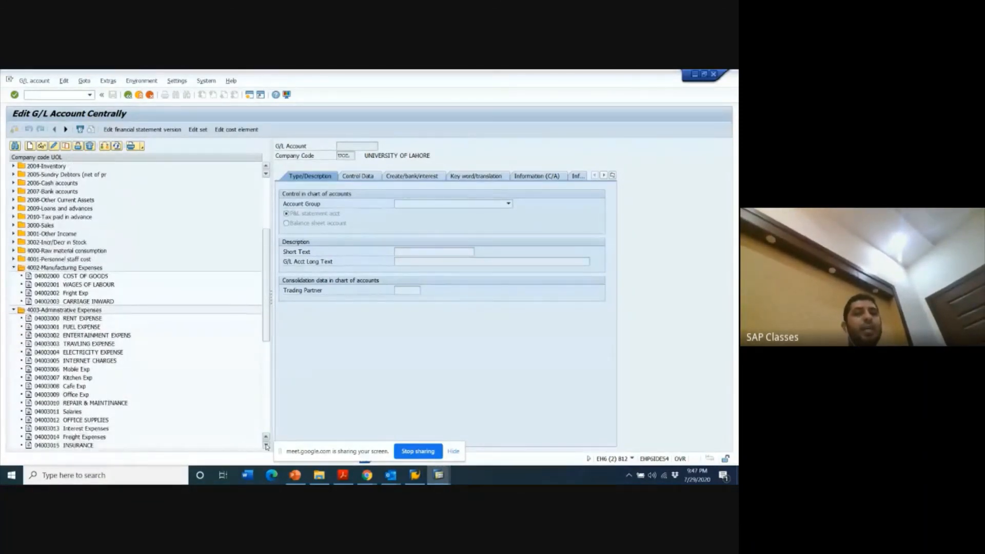
{"action": "left_click", "coordinate": [266, 446]}
{"action": "left_click", "coordinate": [265, 445]}
{"action": "left_click", "coordinate": [265, 446]}
{"action": "left_click", "coordinate": [265, 445]}
{"action": "left_click", "coordinate": [266, 445]}
{"action": "left_click", "coordinate": [266, 446]}
{"action": "left_click", "coordinate": [265, 445]}
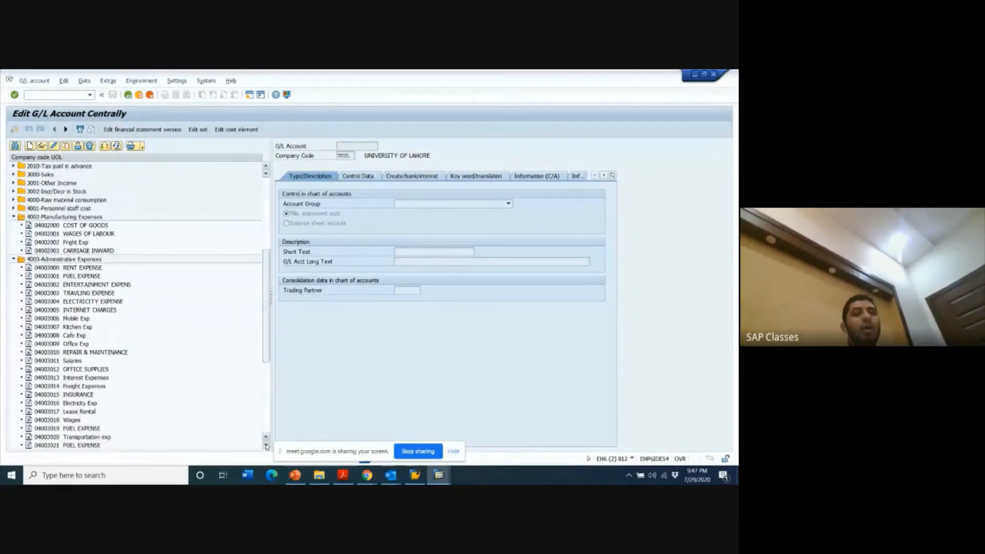
{"action": "left_click", "coordinate": [266, 445]}
{"action": "left_click", "coordinate": [266, 446]}
{"action": "left_click", "coordinate": [265, 446]}
{"action": "left_click", "coordinate": [266, 445]}
{"action": "left_click", "coordinate": [265, 446]}
{"action": "left_click", "coordinate": [265, 446]}
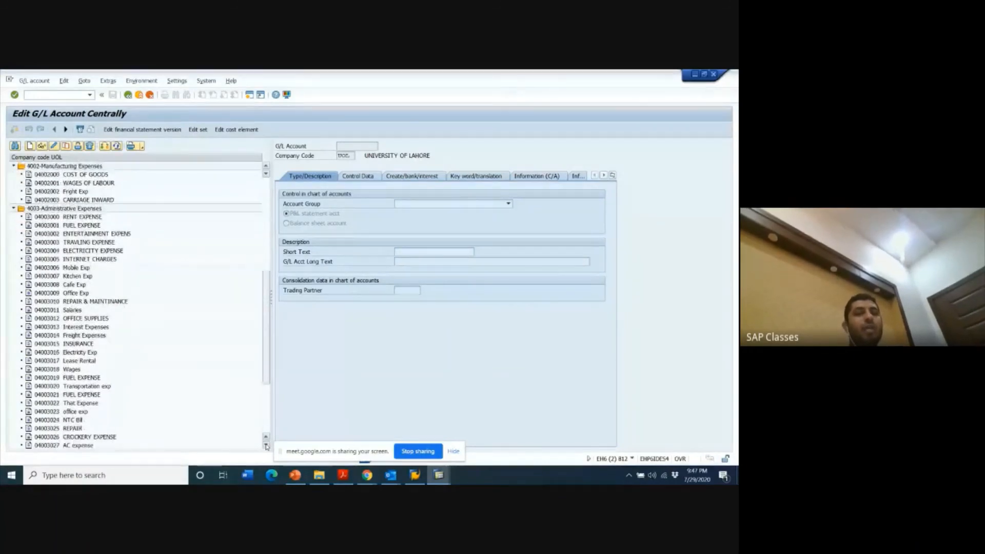
{"action": "left_click", "coordinate": [266, 446]}
{"action": "left_click", "coordinate": [265, 446]}
{"action": "left_click", "coordinate": [265, 446]}
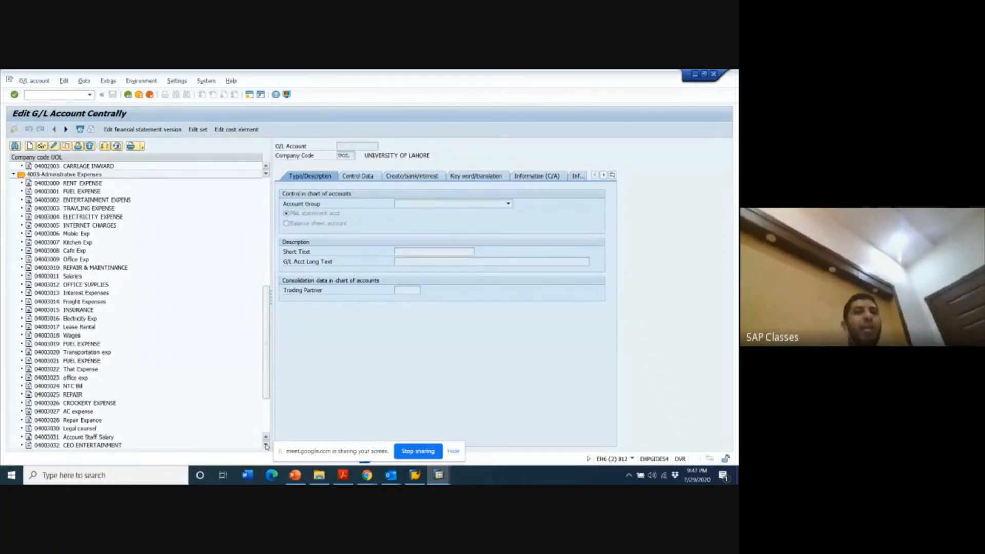
- Return to the vendor invoice and enter a first debit item of 50000 on G/L account 4003032
{"action": "key", "text": "alt+Tab"}
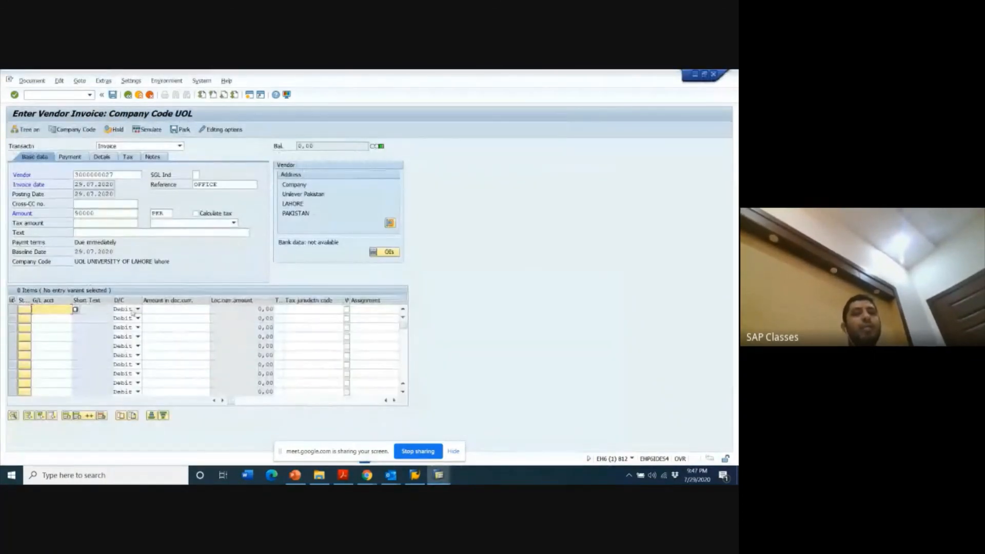
{"action": "left_click", "coordinate": [46, 311]}
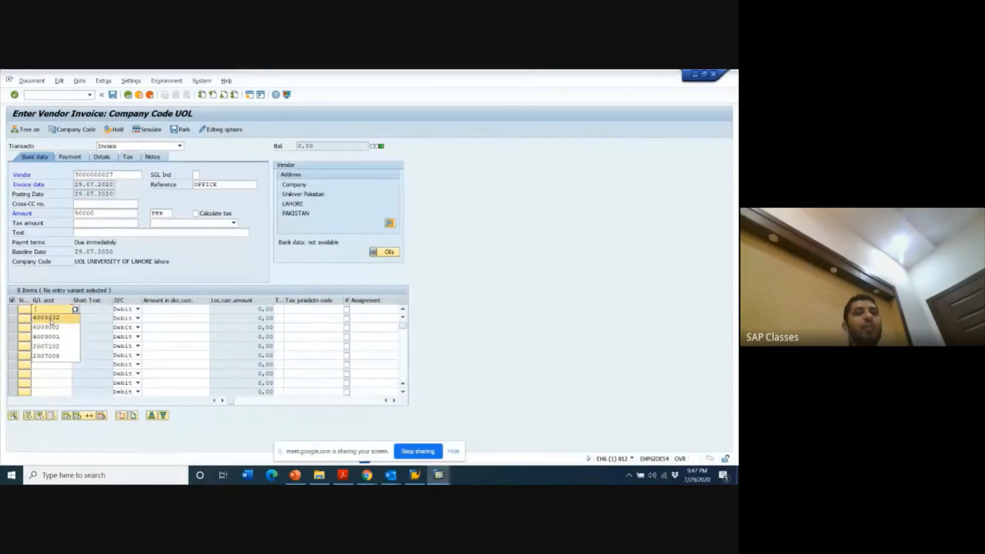
{"action": "left_click", "coordinate": [50, 318]}
{"action": "left_click", "coordinate": [176, 308]}
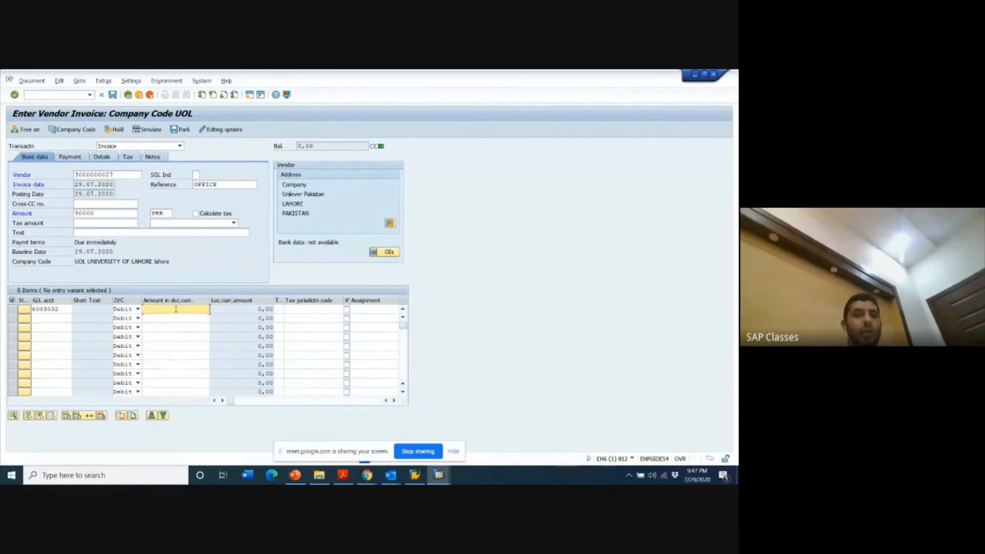
{"action": "type", "text": "50000"}
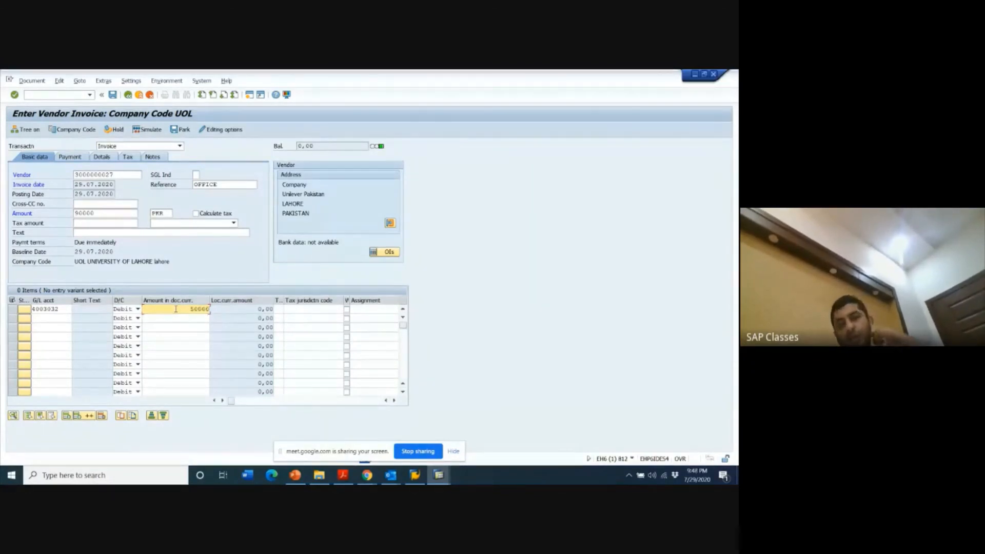
{"action": "key", "text": "Return"}
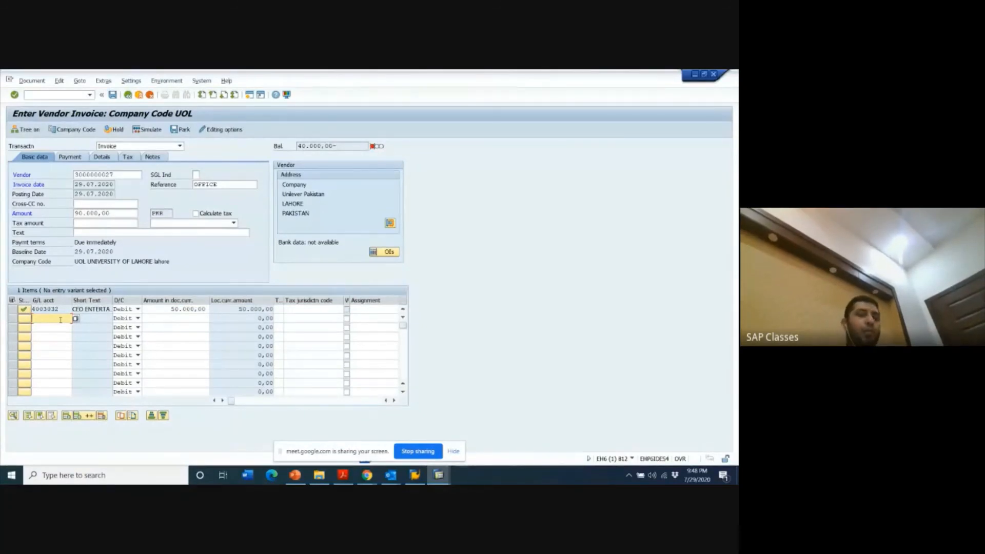
- Add a second debit item of 40000 on G/L account 4003031 and post the vendor invoice
{"action": "key", "text": "alt+Tab"}
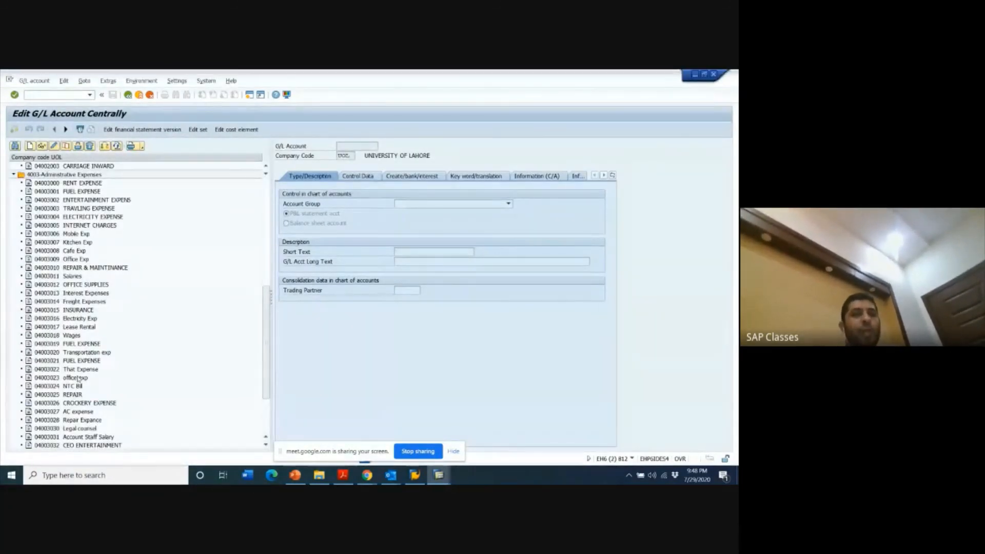
{"action": "key", "text": "alt+Tab"}
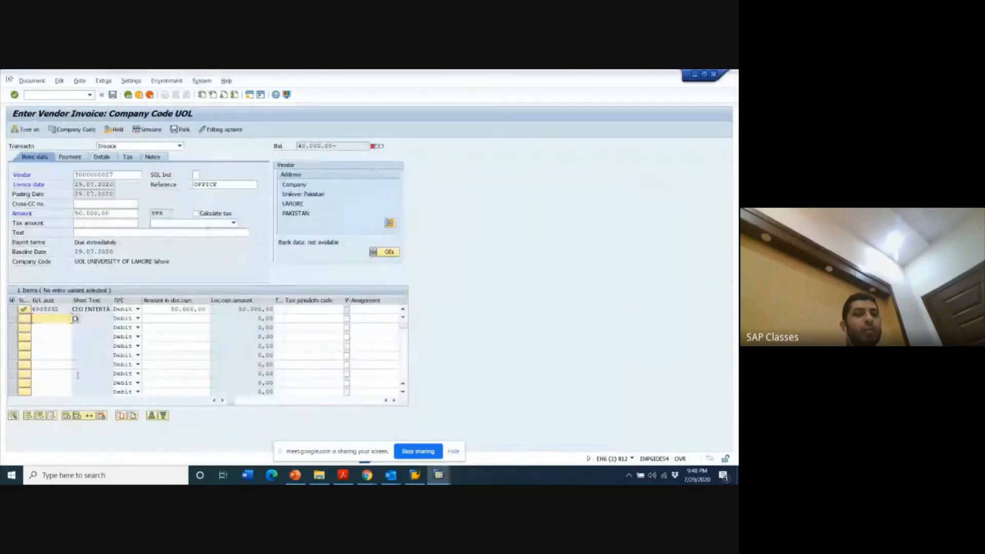
{"action": "type", "text": "40030"}
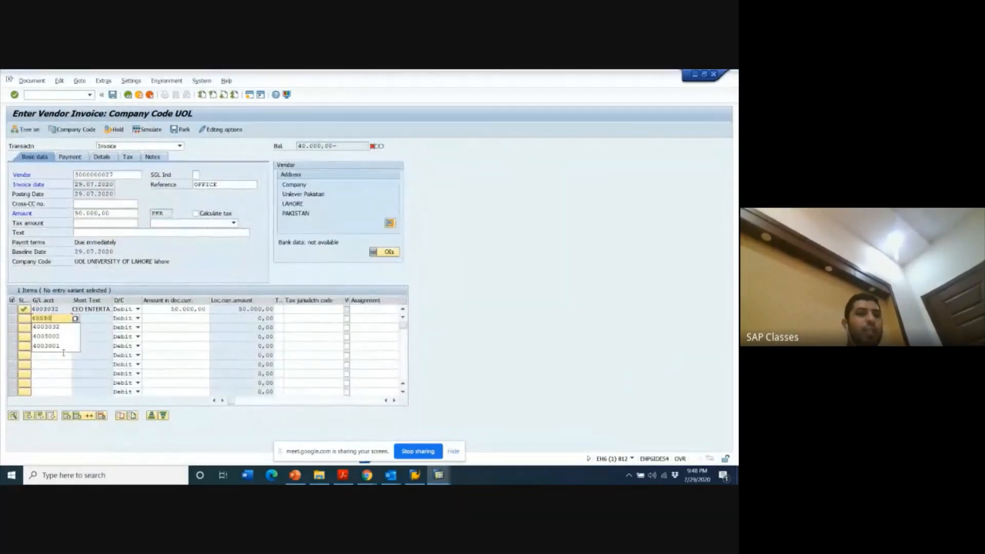
{"action": "type", "text": "31"}
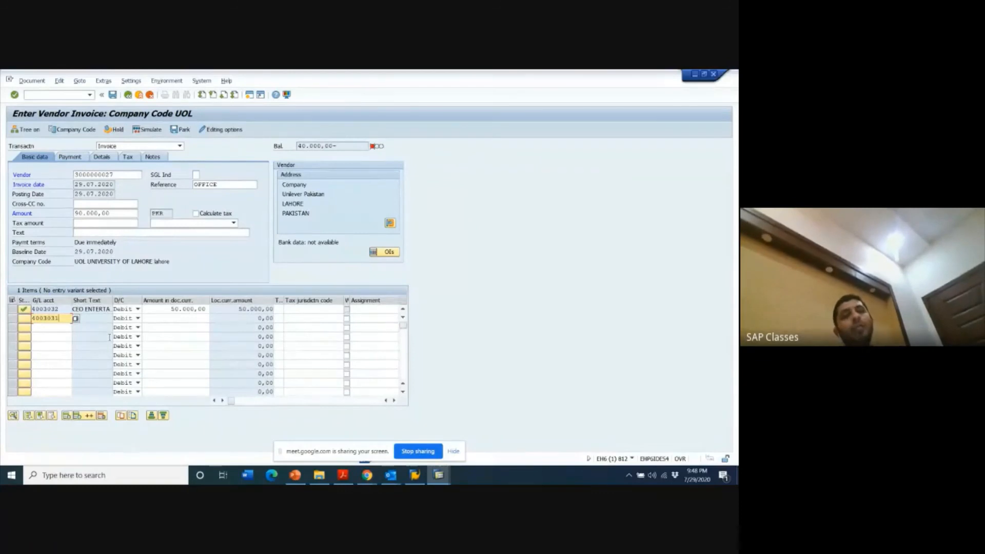
{"action": "key", "text": "alt+Tab"}
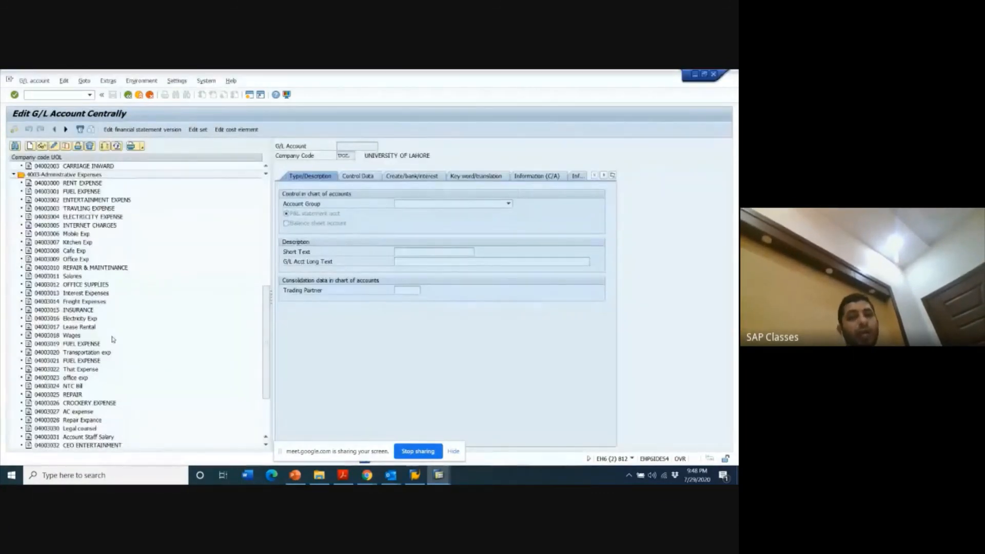
{"action": "key", "text": "alt+Tab"}
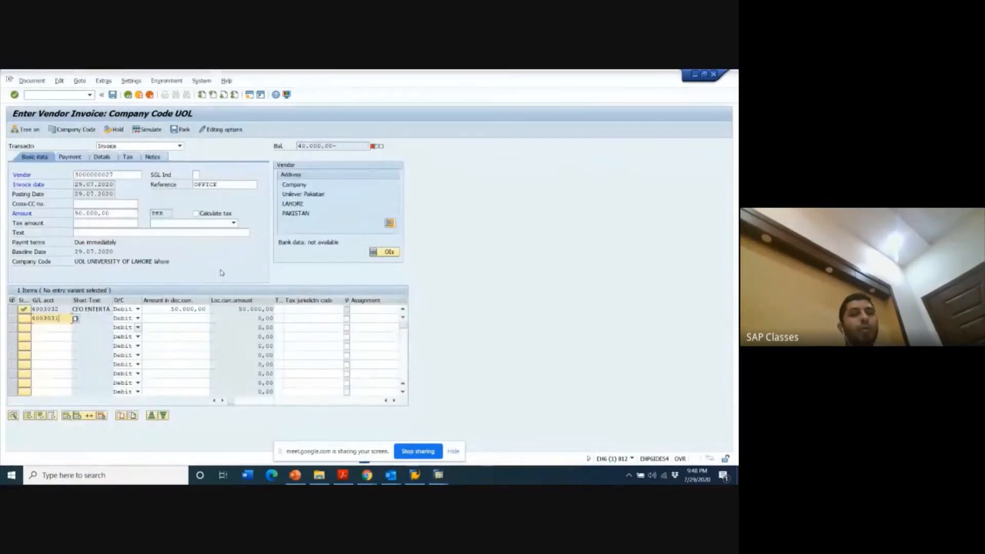
{"action": "left_click", "coordinate": [183, 317]}
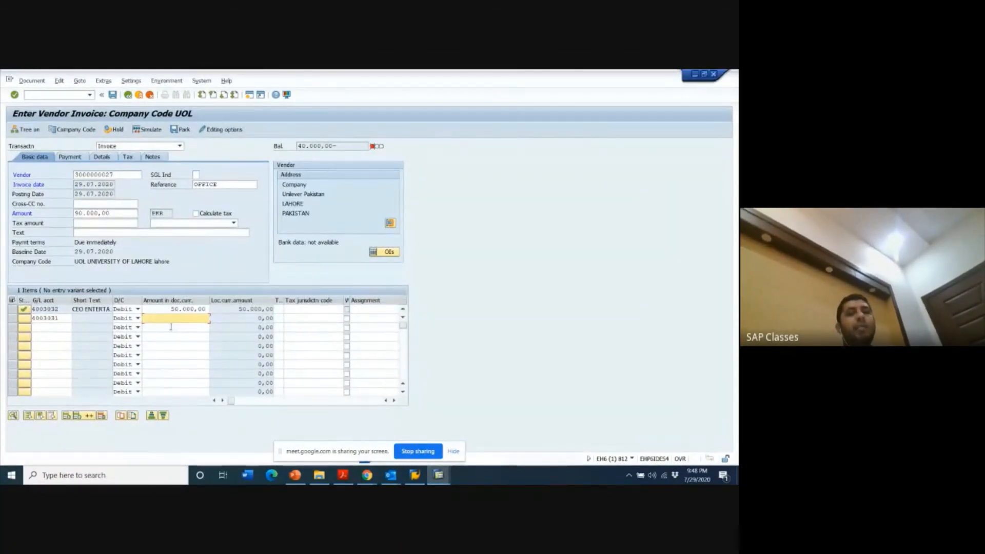
{"action": "type", "text": "40000"}
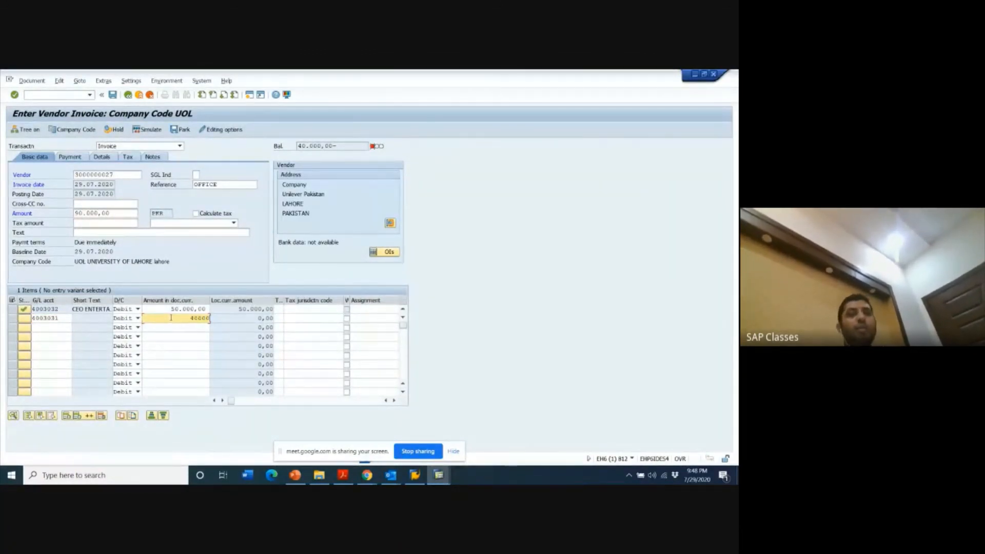
{"action": "key", "text": "Return"}
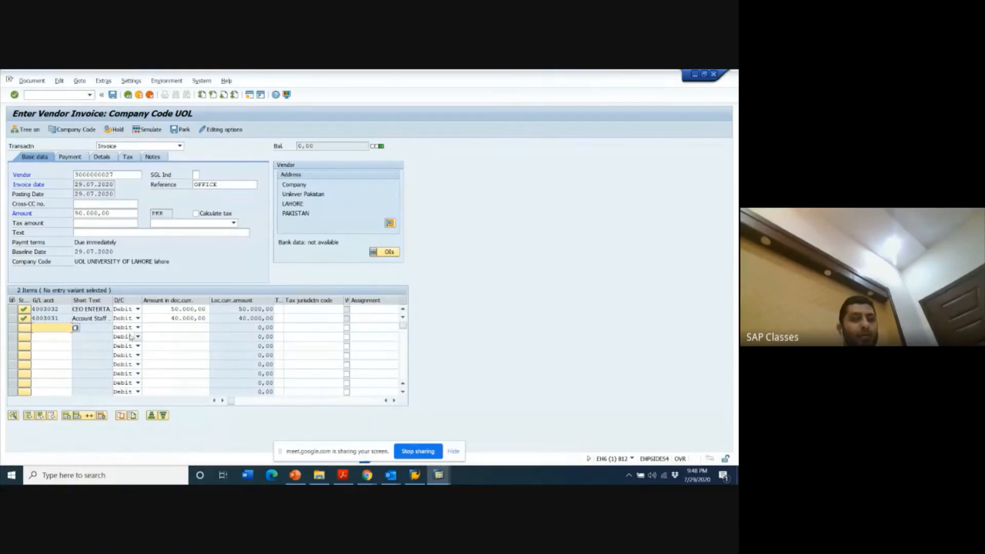
{"action": "left_click", "coordinate": [167, 331]}
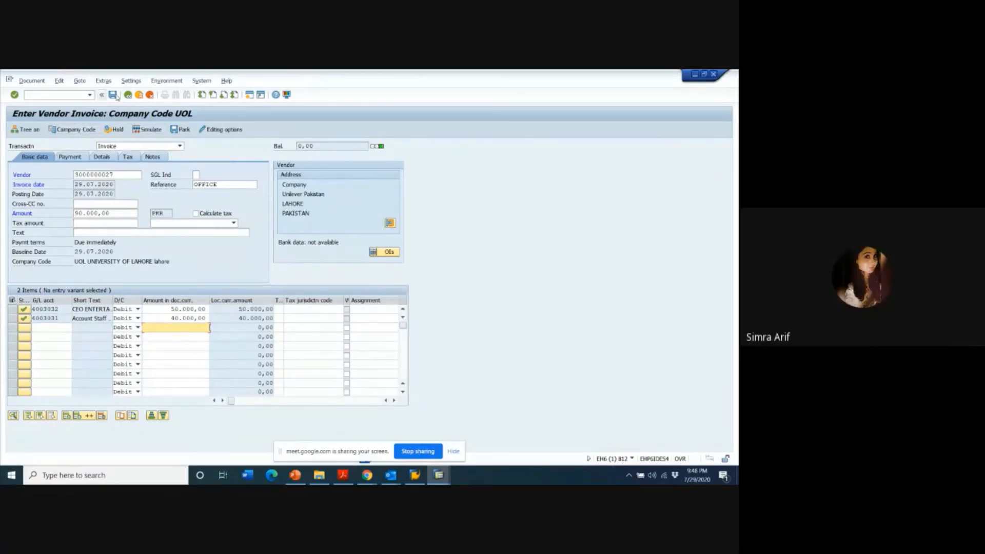
{"action": "left_click", "coordinate": [189, 234]}
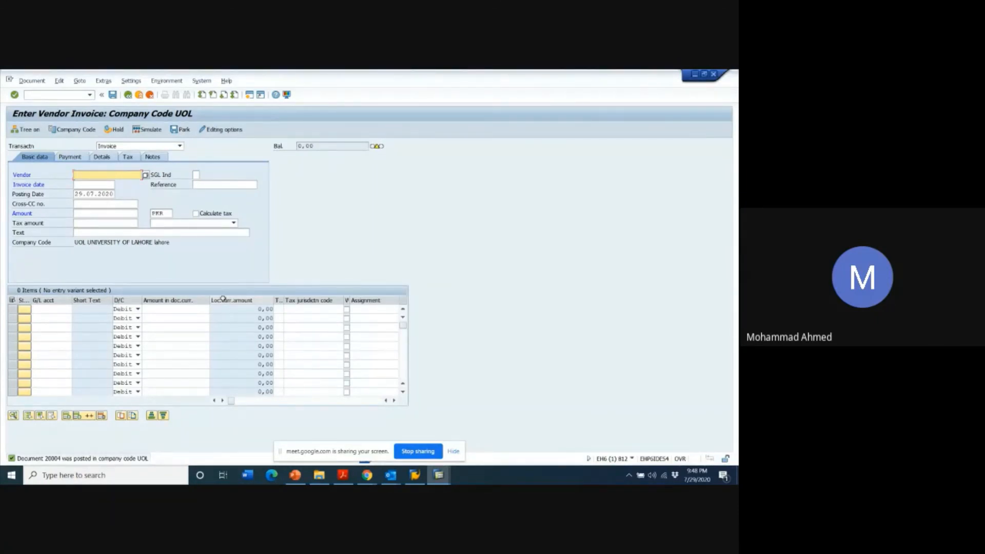
{"action": "key", "text": "alt+Tab"}
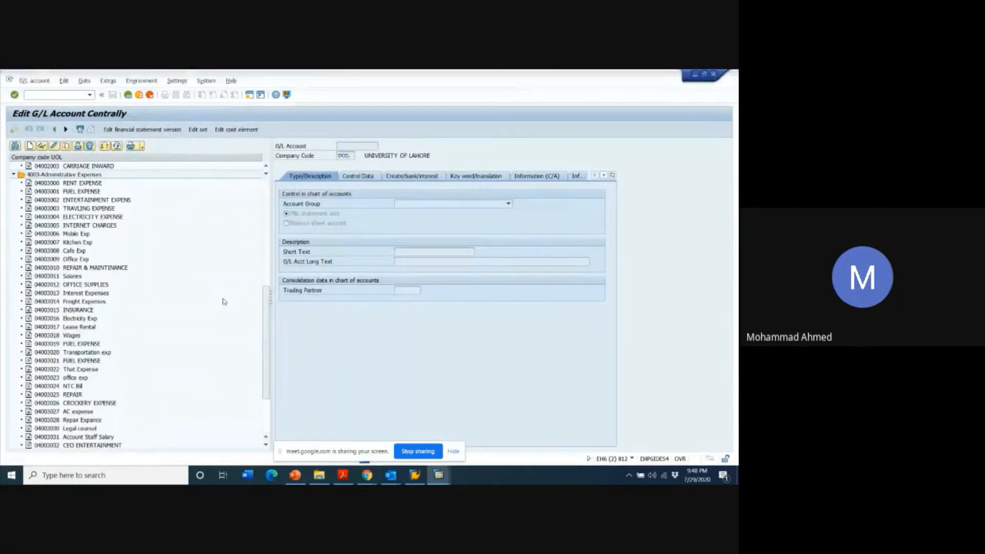
{"action": "key", "text": "alt+Tab"}
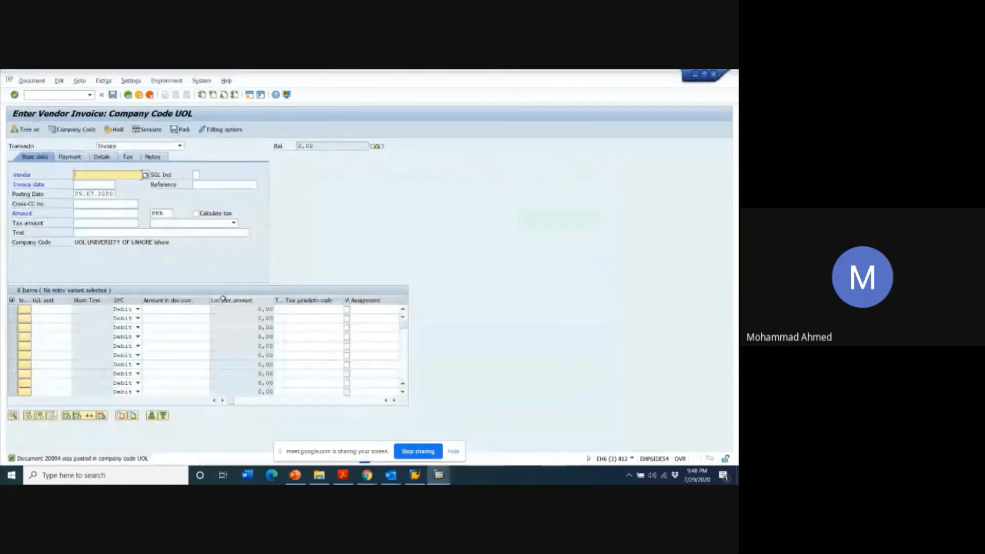
{"action": "key", "text": "alt+Tab"}
{"action": "key", "text": "alt+Tab"}
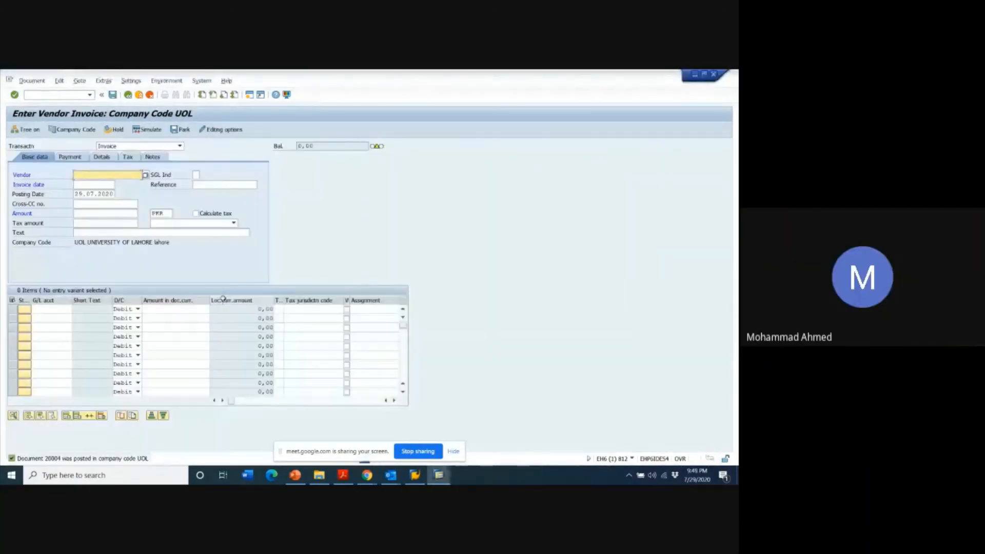
{"action": "key", "text": "alt+Tab"}
{"action": "key", "text": "alt+Tab"}
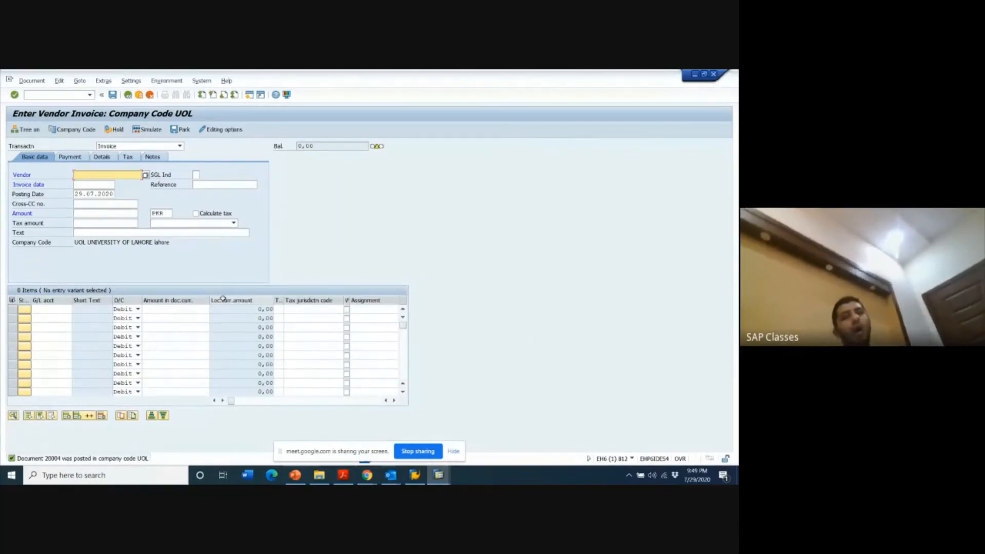
{"action": "key", "text": "alt+Tab"}
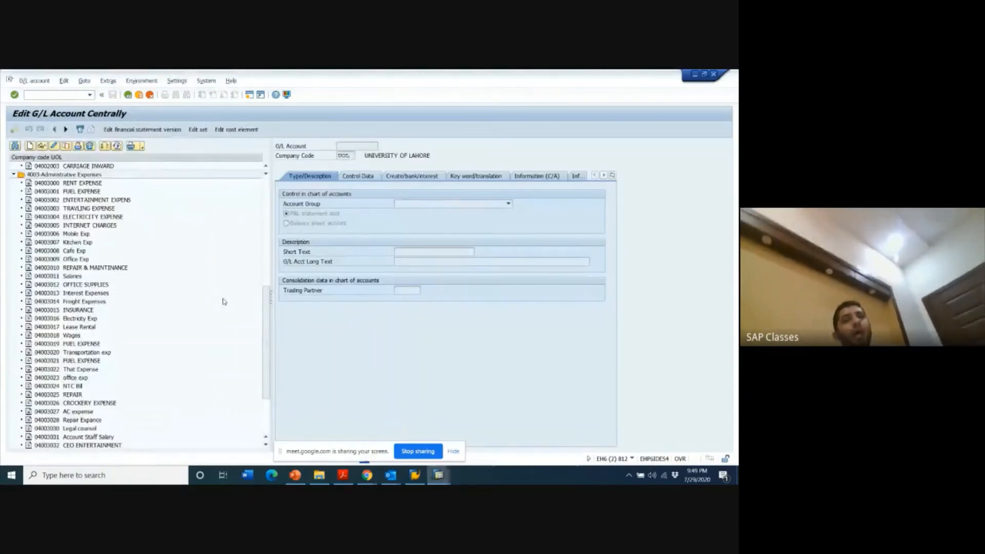
{"action": "key", "text": "alt+Tab"}
{"action": "key", "text": "alt+Tab"}
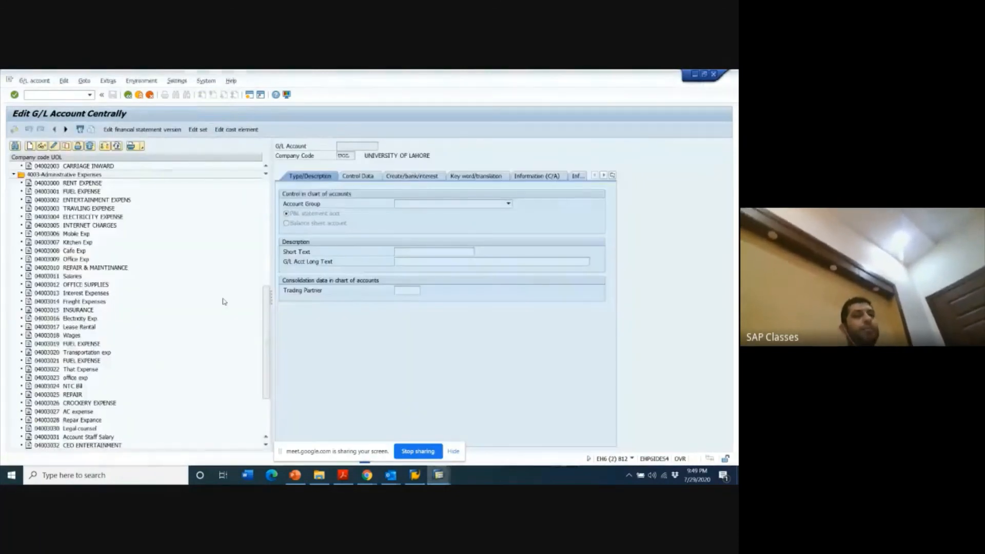
{"action": "key", "text": "alt+Tab"}
{"action": "key", "text": "alt+Tab"}
{"action": "key", "text": "alt+Tab"}
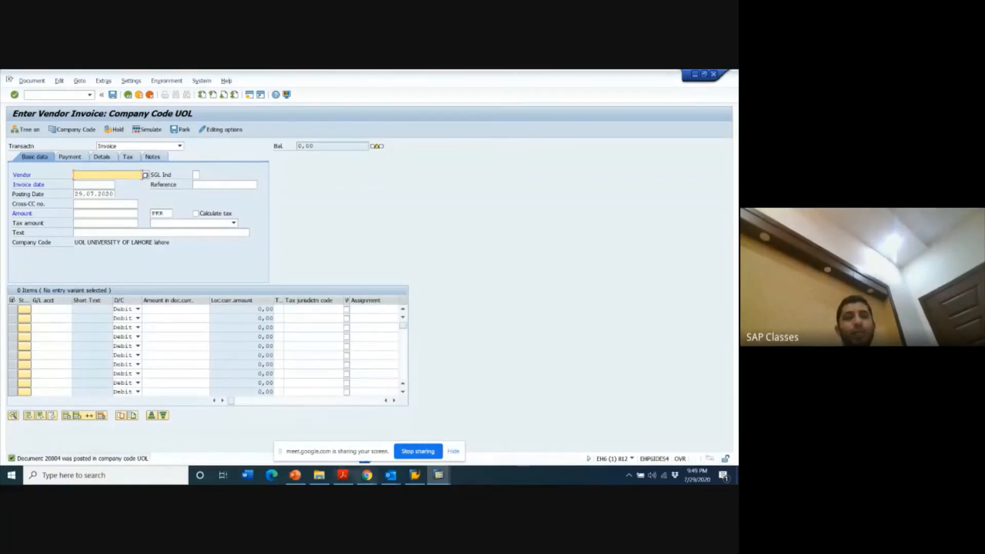
{"action": "left_click", "coordinate": [367, 474]}
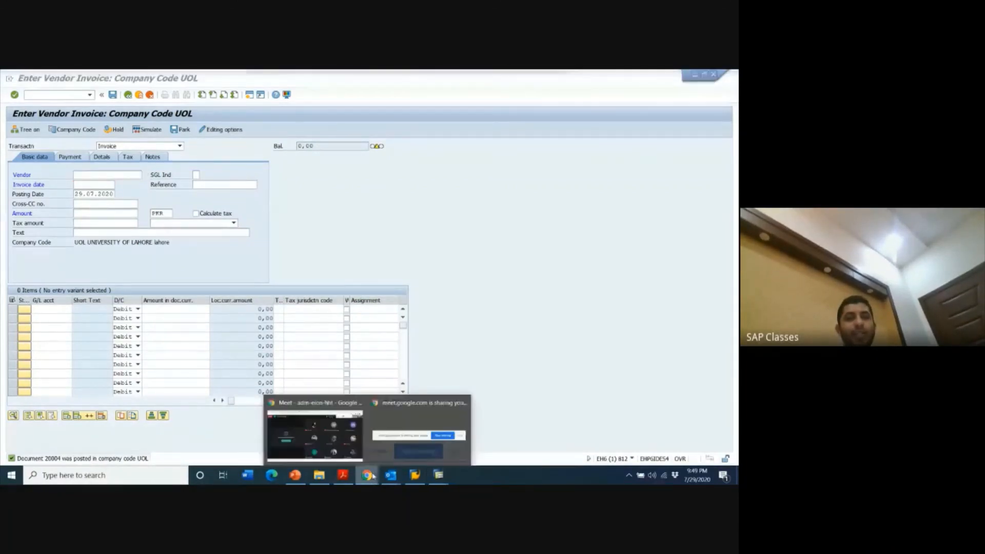
{"action": "left_click", "coordinate": [305, 440]}
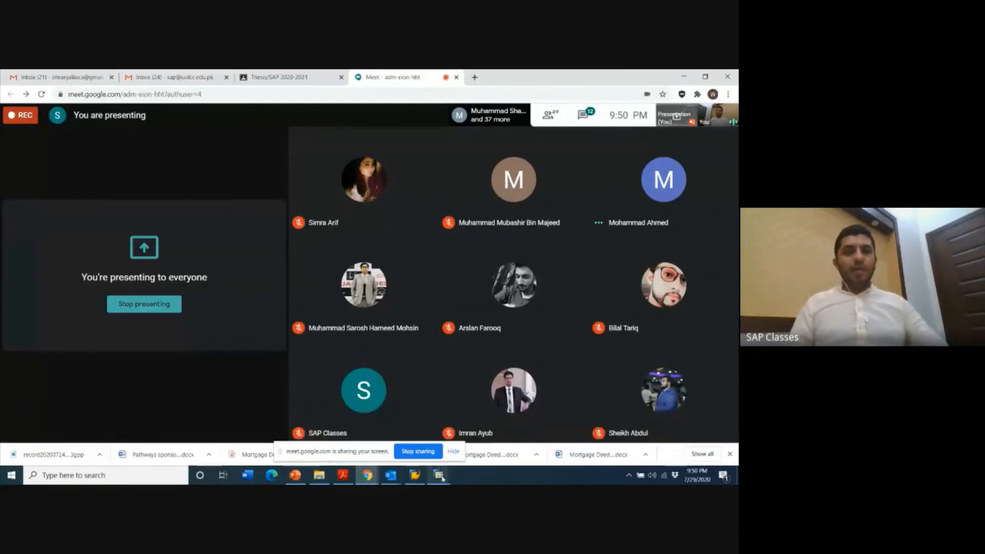
{"action": "mouse_move", "coordinate": [439, 475]}
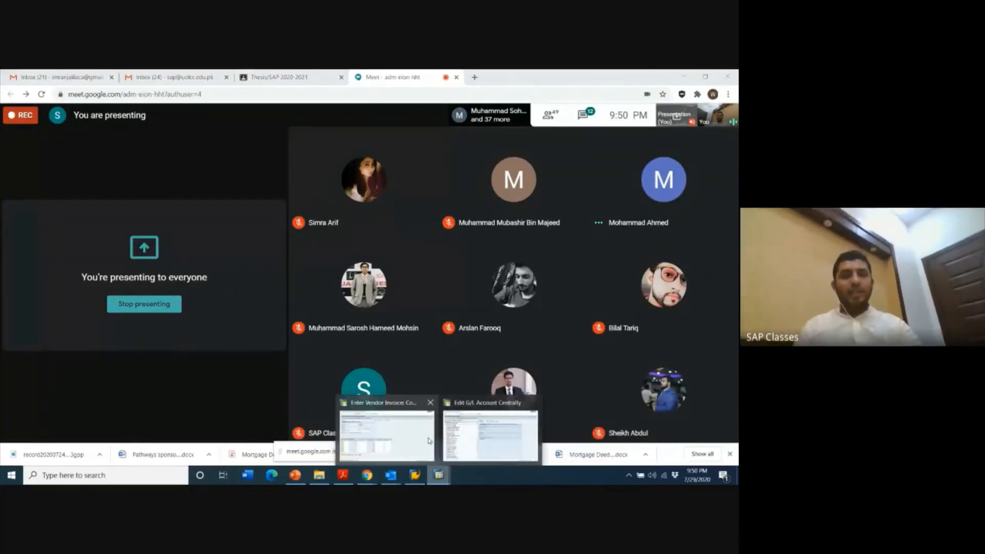
{"action": "left_click", "coordinate": [387, 434]}
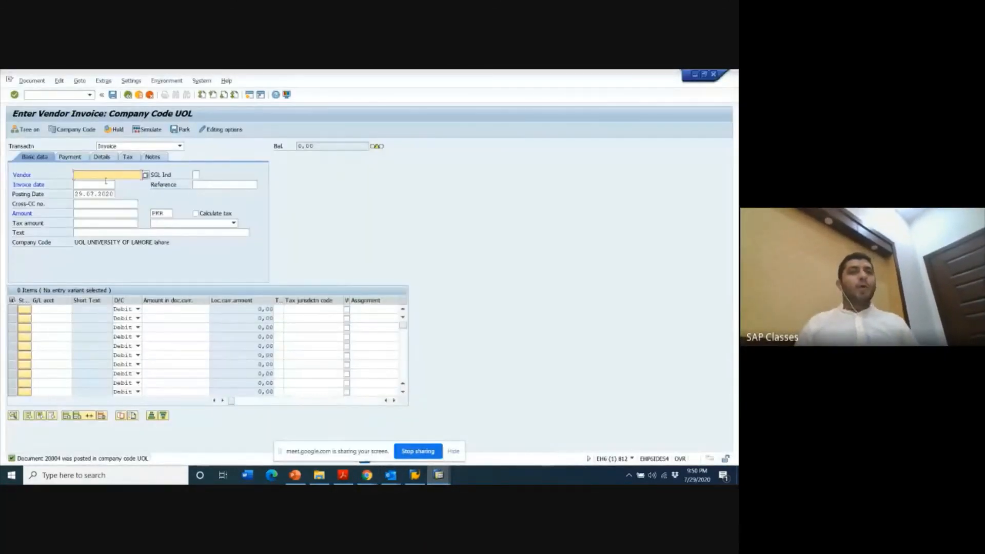
- Enter basic data for a new Unilever Pakistan invoice: invoice date 29.07.2020, amount 5555 PKR and reference office
{"action": "left_click", "coordinate": [84, 178]}
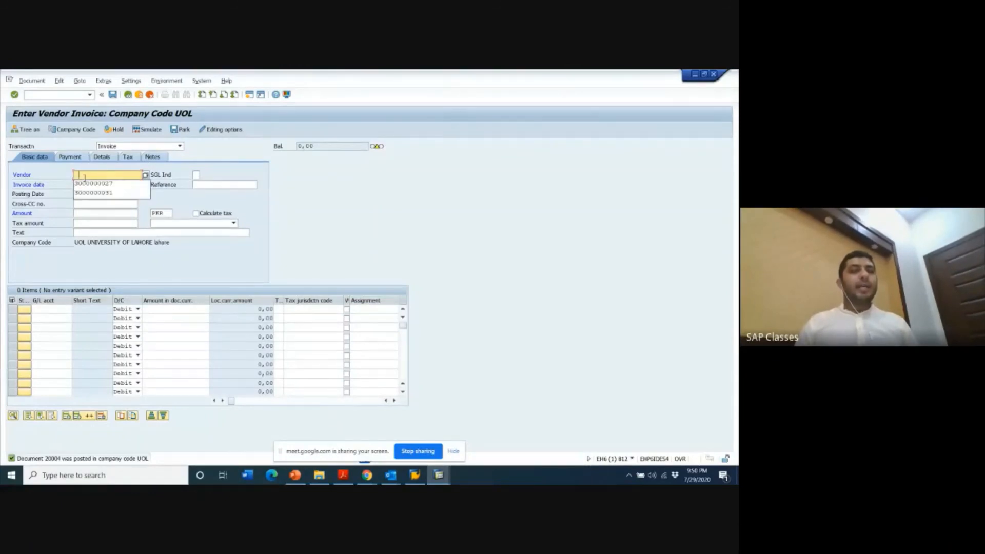
{"action": "left_click", "coordinate": [90, 183]}
{"action": "left_click", "coordinate": [91, 184]}
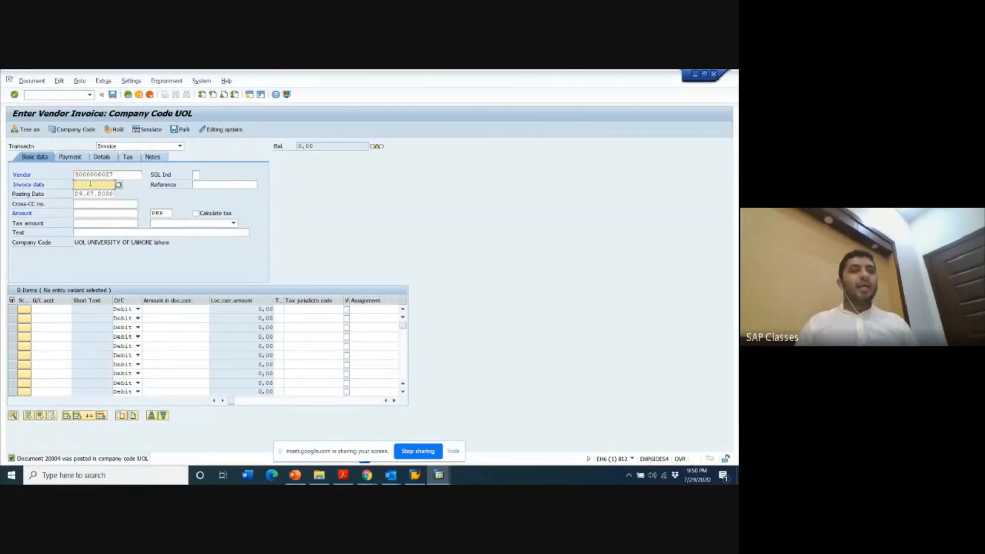
{"action": "left_click", "coordinate": [91, 193]}
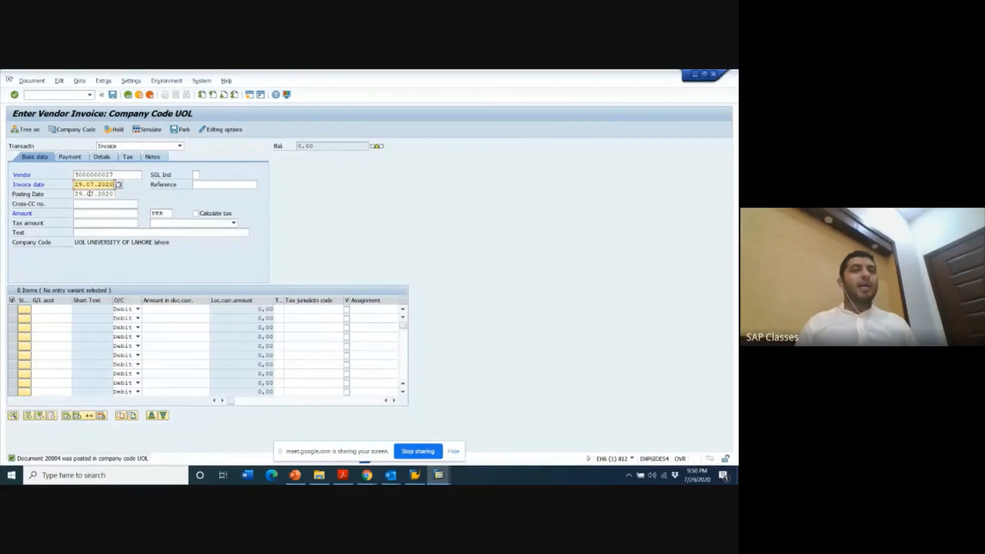
{"action": "left_click", "coordinate": [91, 217]}
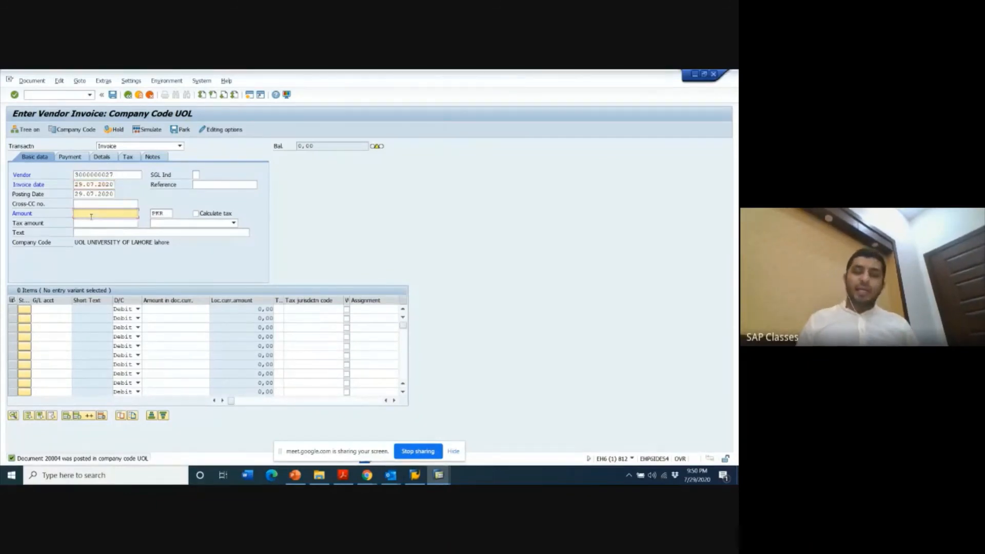
{"action": "type", "text": "5"}
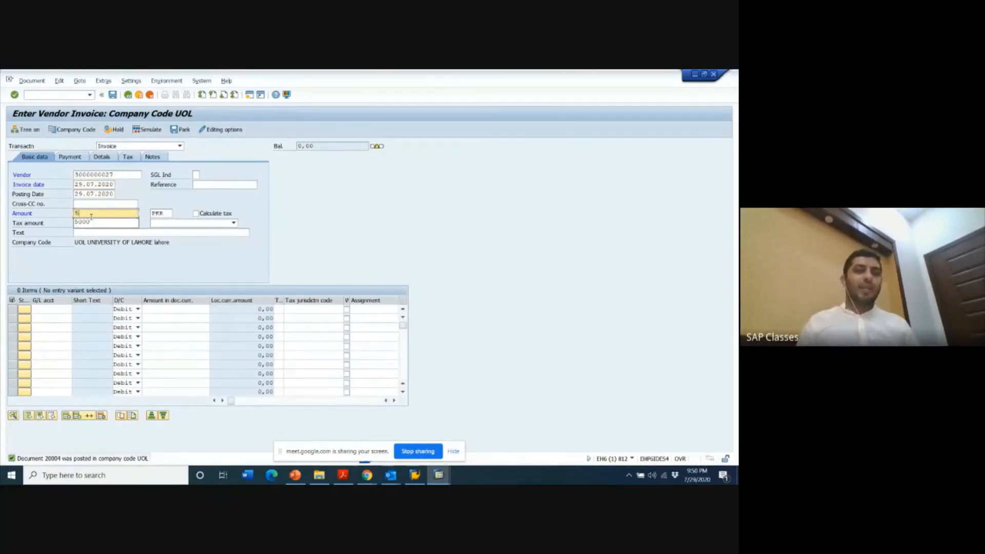
{"action": "type", "text": "555"}
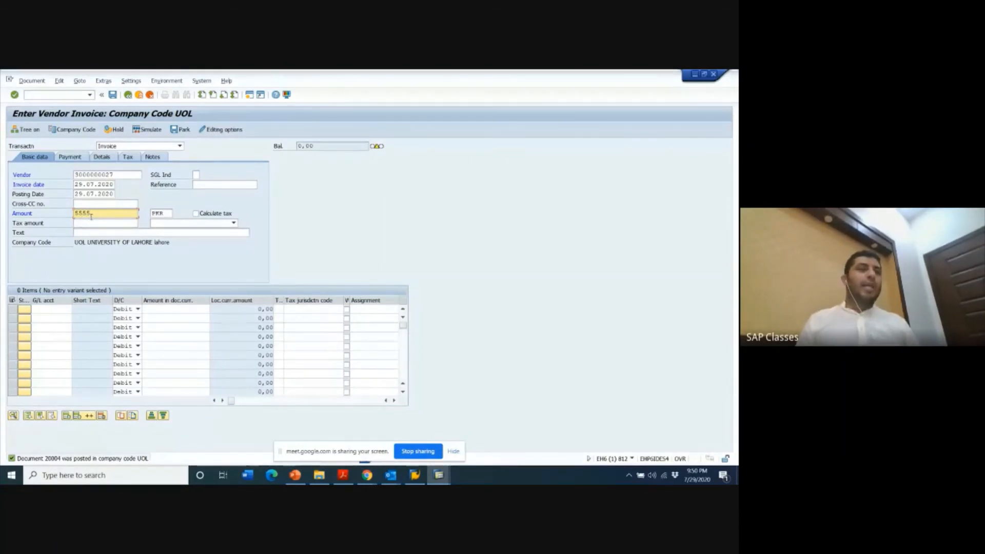
{"action": "key", "text": "Return"}
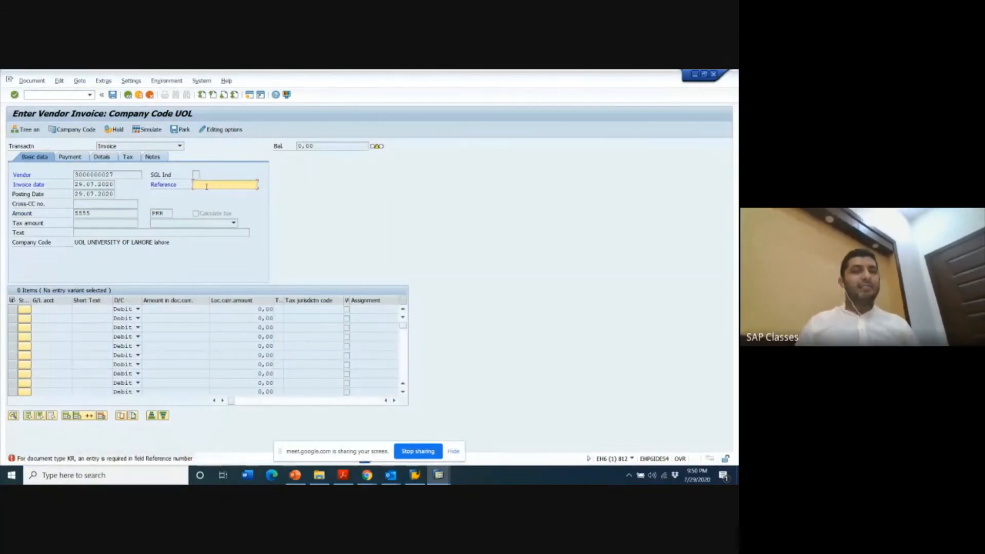
{"action": "left_click", "coordinate": [206, 186]}
{"action": "left_click", "coordinate": [207, 194]}
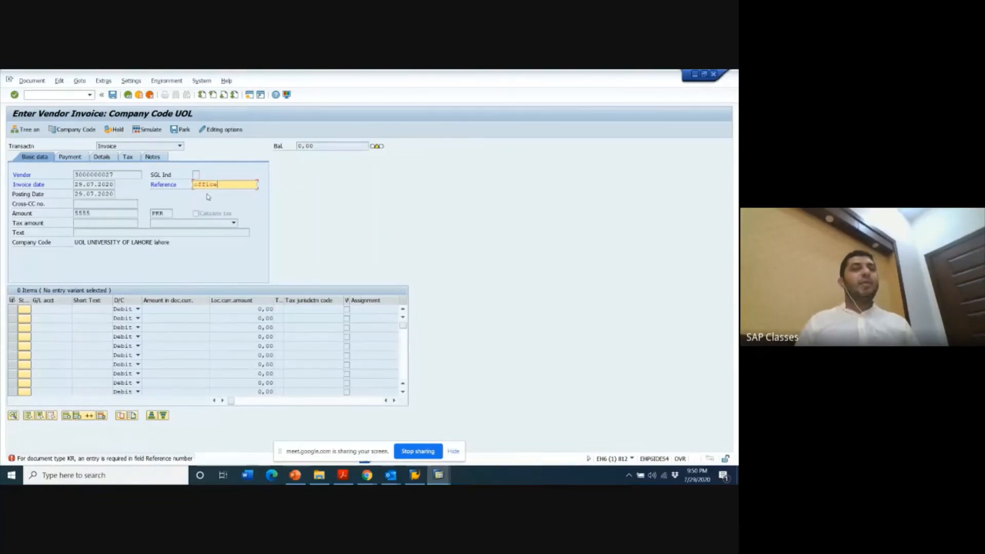
{"action": "key", "text": "Return"}
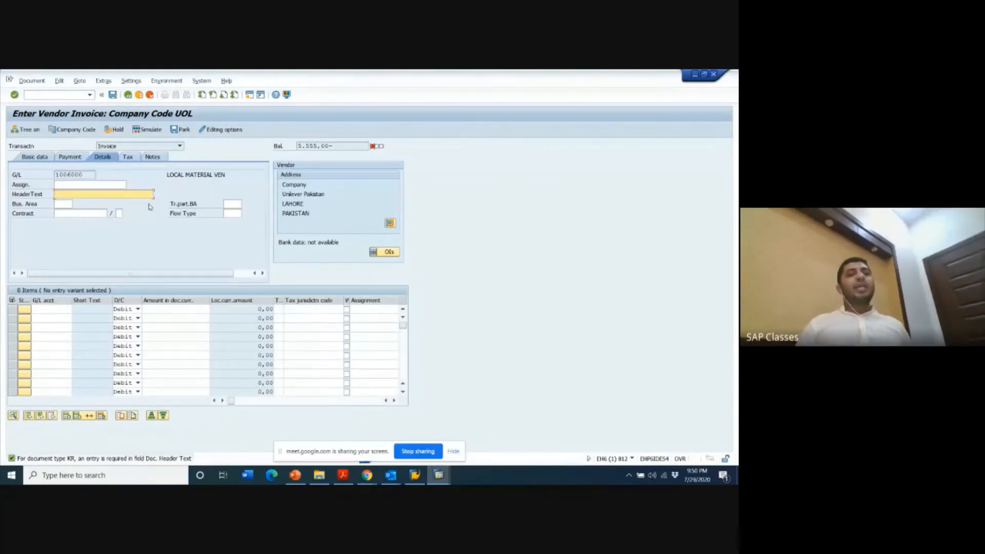
- Set the invoice's header text to ACCOUNTS and open its payment data
{"action": "left_click", "coordinate": [126, 193]}
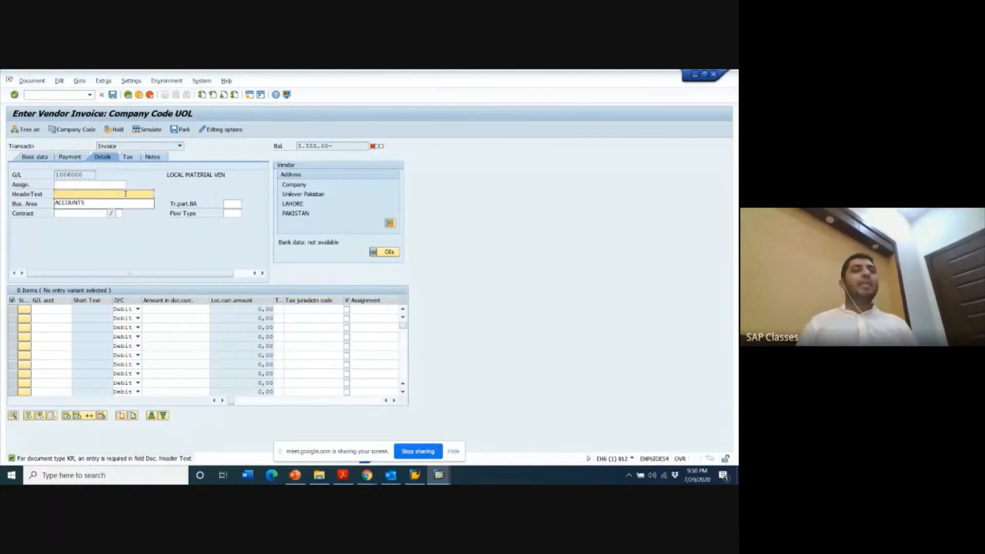
{"action": "left_click", "coordinate": [121, 203]}
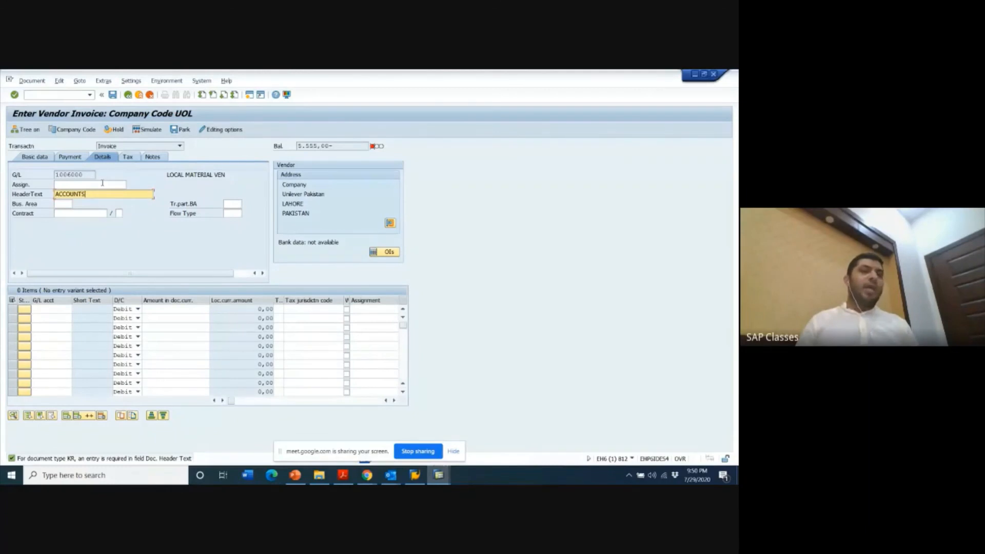
{"action": "left_click", "coordinate": [68, 159]}
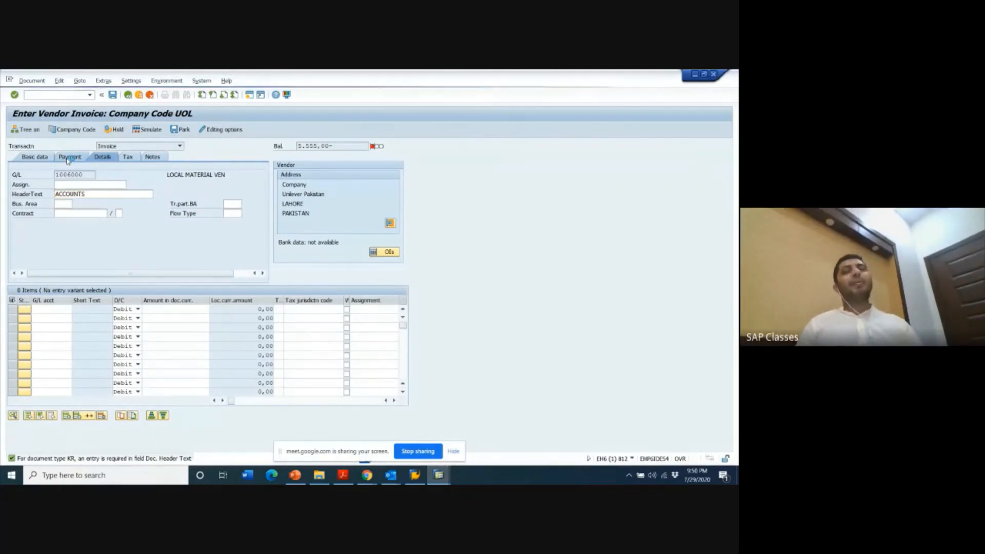